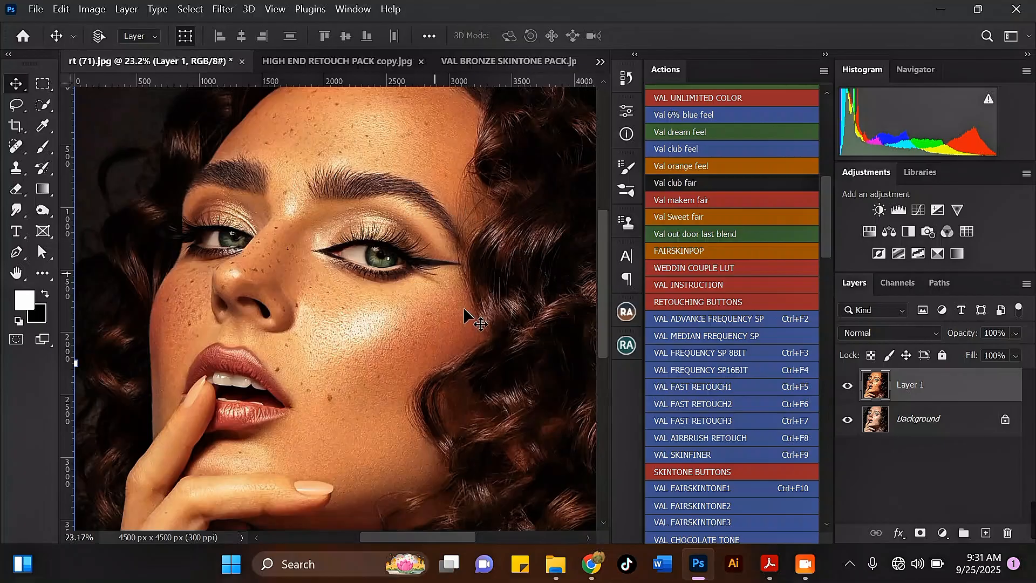
Step: Compare the retouched portrait with the original by hiding Layer 1 and showing it again
{"action": "scroll", "coordinate": [468, 321], "scroll_direction": "down", "scroll_amount": 1}
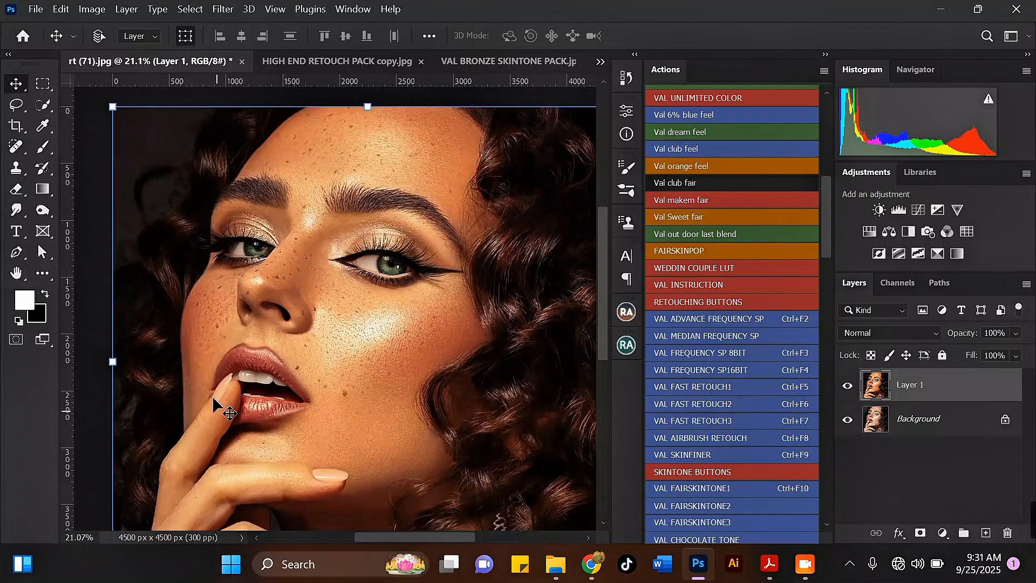
{"action": "scroll", "coordinate": [358, 427], "scroll_direction": "up", "scroll_amount": 2}
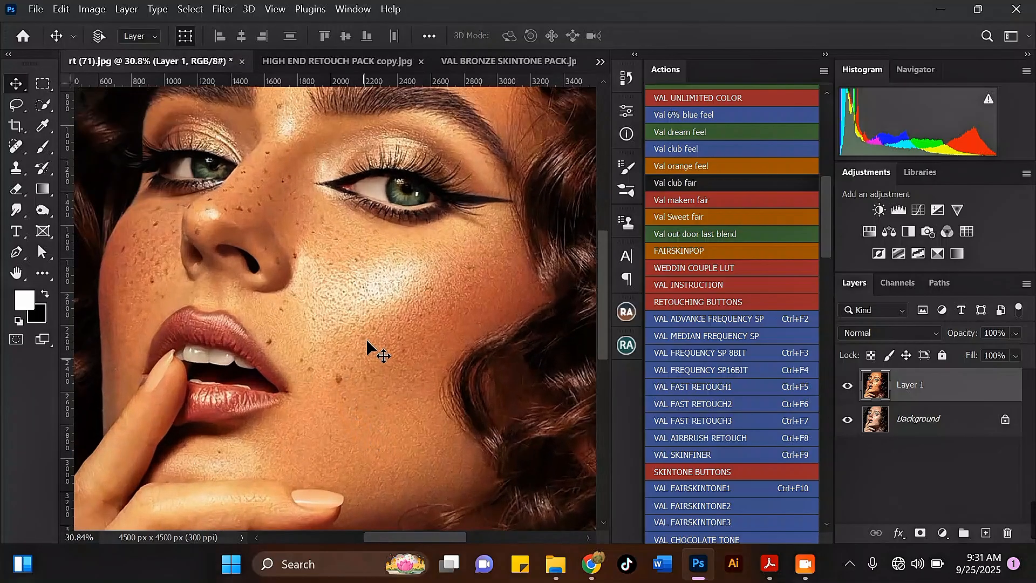
{"action": "scroll", "coordinate": [385, 386], "scroll_direction": "down", "scroll_amount": 2}
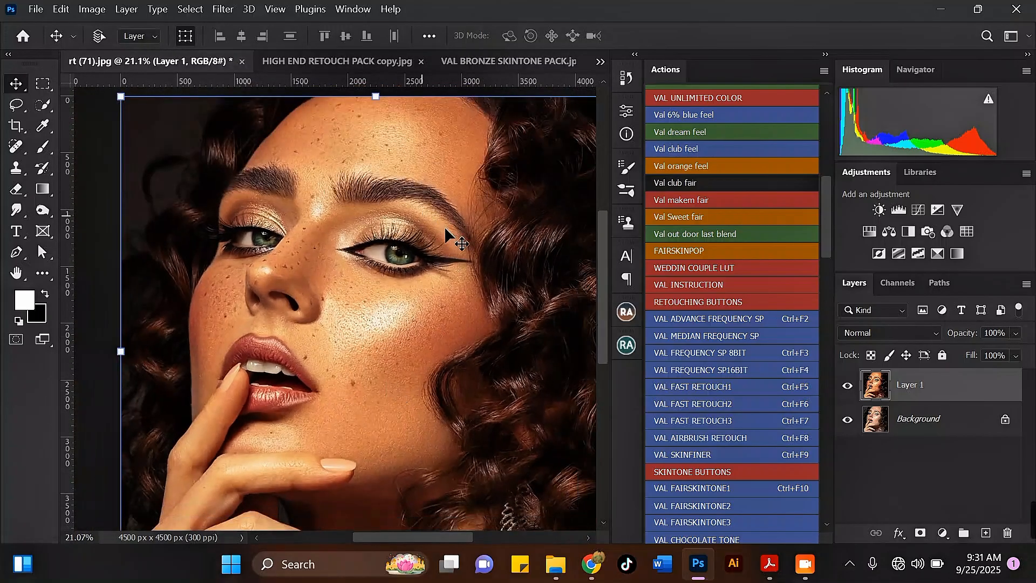
{"action": "left_click", "coordinate": [848, 385]}
{"action": "scroll", "coordinate": [360, 178], "scroll_direction": "up", "scroll_amount": 1}
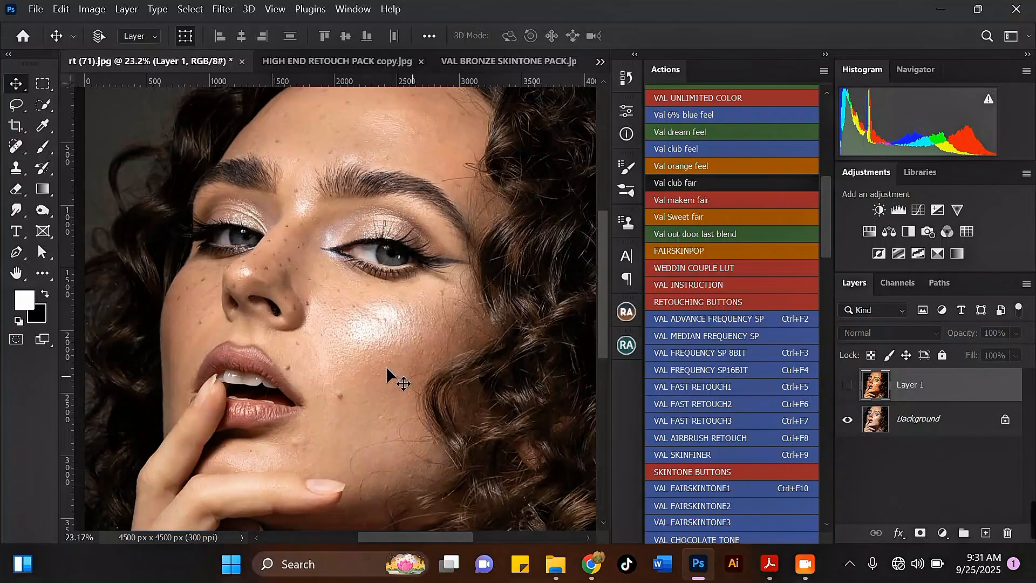
{"action": "left_click", "coordinate": [848, 385]}
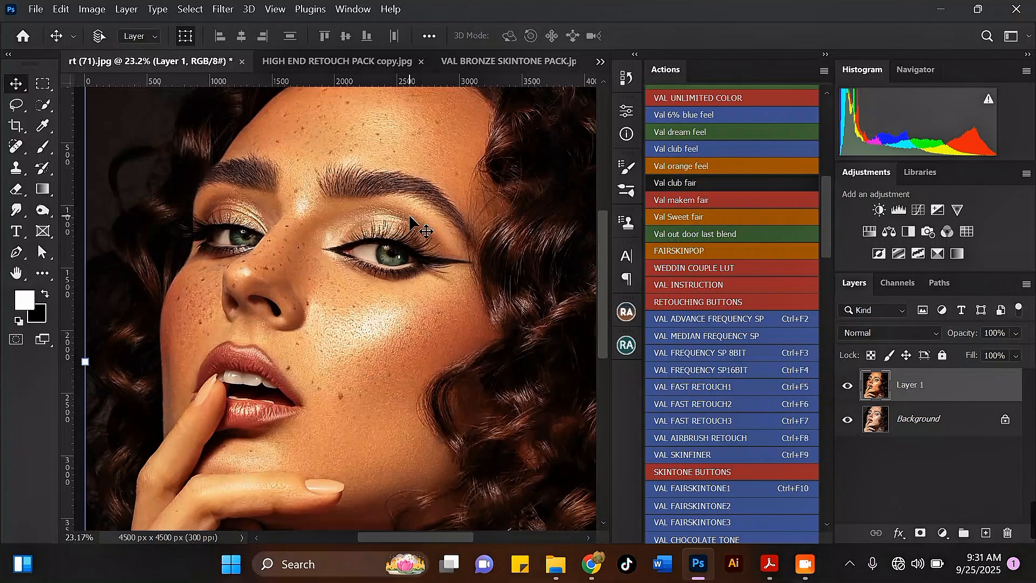
Step: Switch to the to upload.jpg document, examine the retouching pack box, and look through the list of recorded actions
{"action": "left_click", "coordinate": [600, 61]}
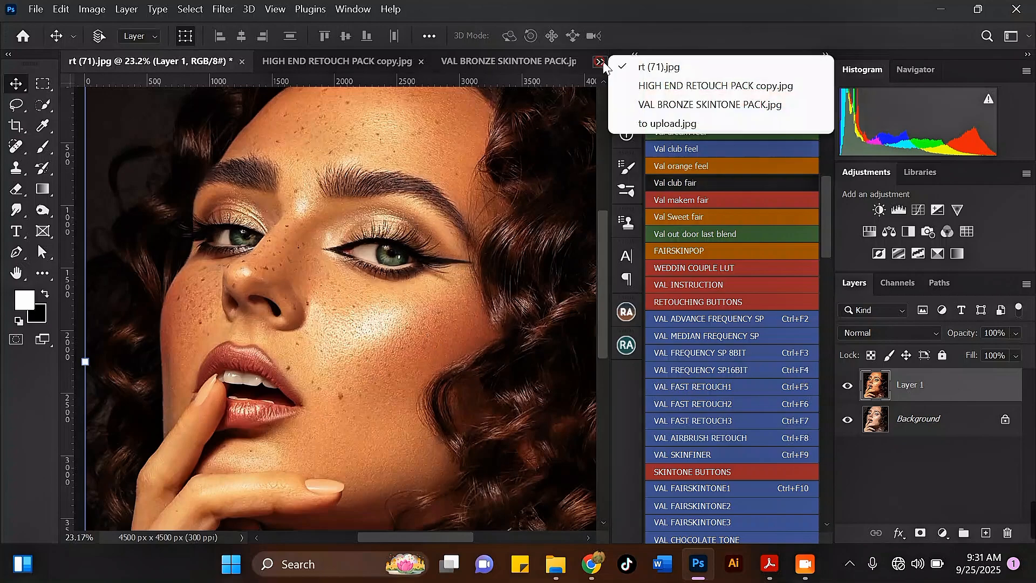
{"action": "left_click", "coordinate": [683, 121]}
{"action": "scroll", "coordinate": [324, 128], "scroll_direction": "up", "scroll_amount": 1}
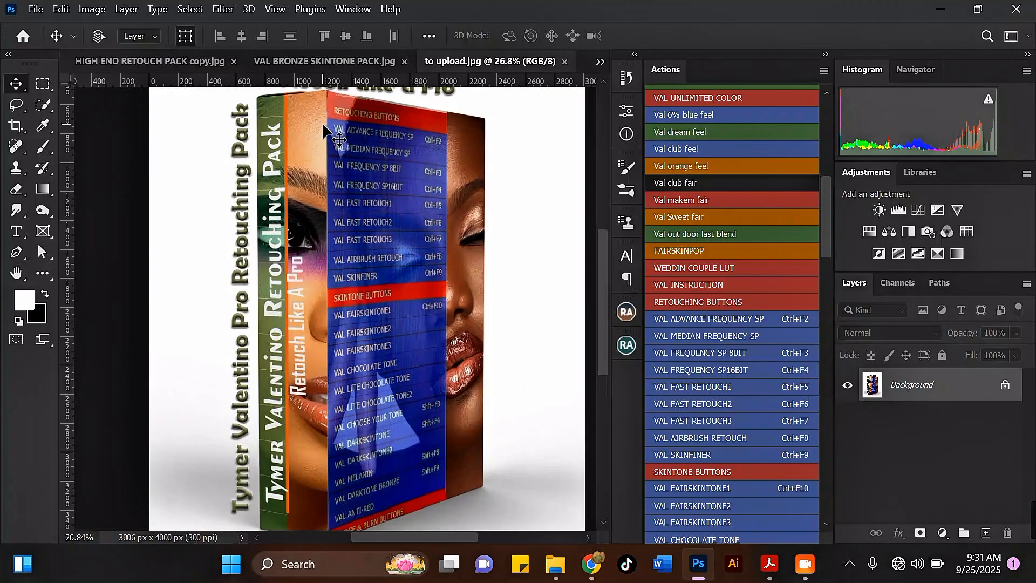
{"action": "scroll", "coordinate": [459, 288], "scroll_direction": "down", "scroll_amount": 1}
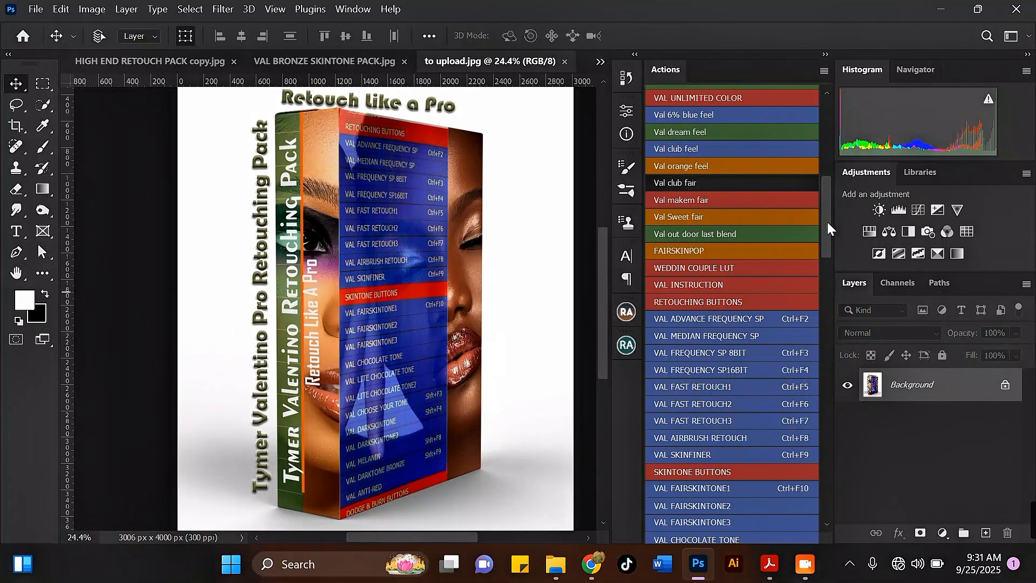
{"action": "mouse_move", "coordinate": [828, 221]}
{"action": "left_mouse_down"}
{"action": "mouse_move", "coordinate": [824, 491]}
{"action": "mouse_move", "coordinate": [828, 236]}
{"action": "mouse_move", "coordinate": [831, 452]}
{"action": "mouse_move", "coordinate": [832, 435]}
{"action": "left_mouse_up"}
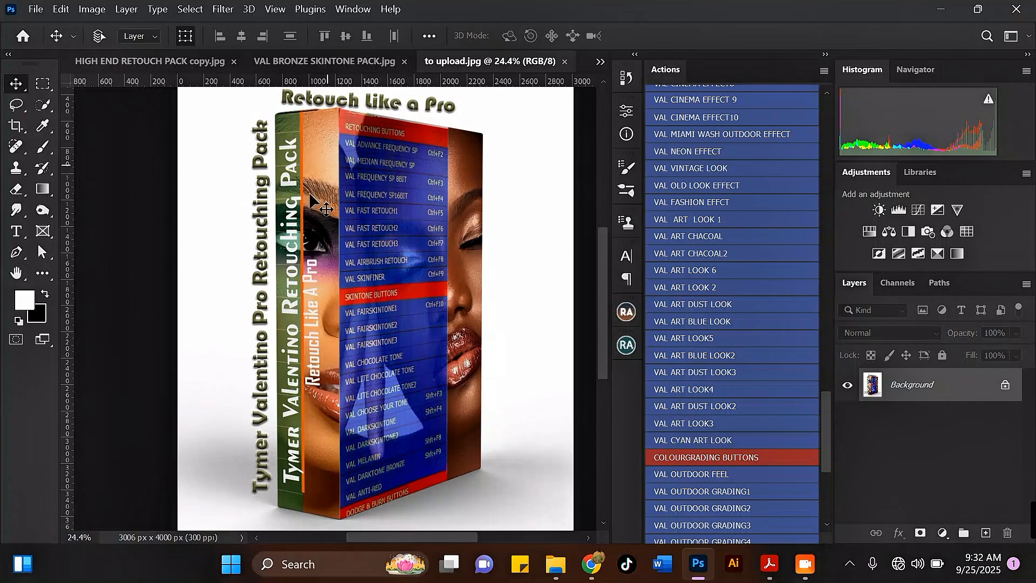
Step: Switch to HIGH END RETOUCH PACK copy.jpg and examine the list of brush types on the box's side
{"action": "left_click", "coordinate": [133, 56]}
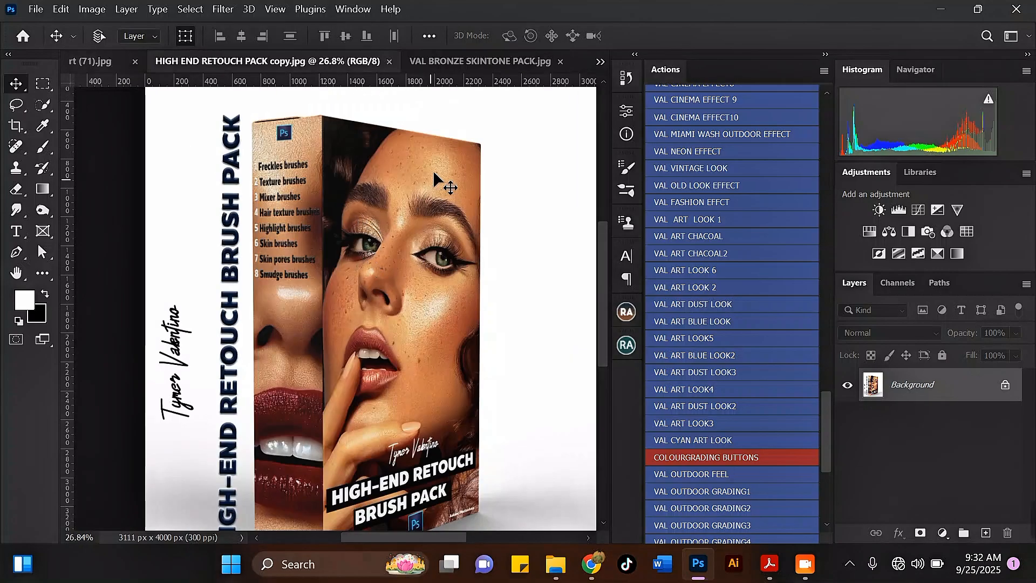
{"action": "scroll", "coordinate": [417, 218], "scroll_direction": "down", "scroll_amount": 1}
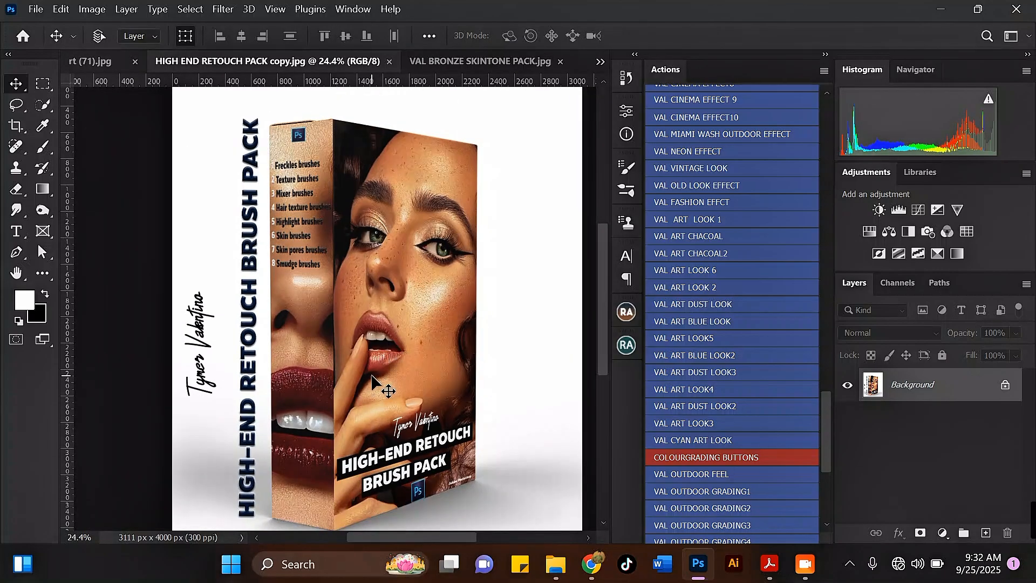
{"action": "scroll", "coordinate": [371, 376], "scroll_direction": "up", "scroll_amount": 1}
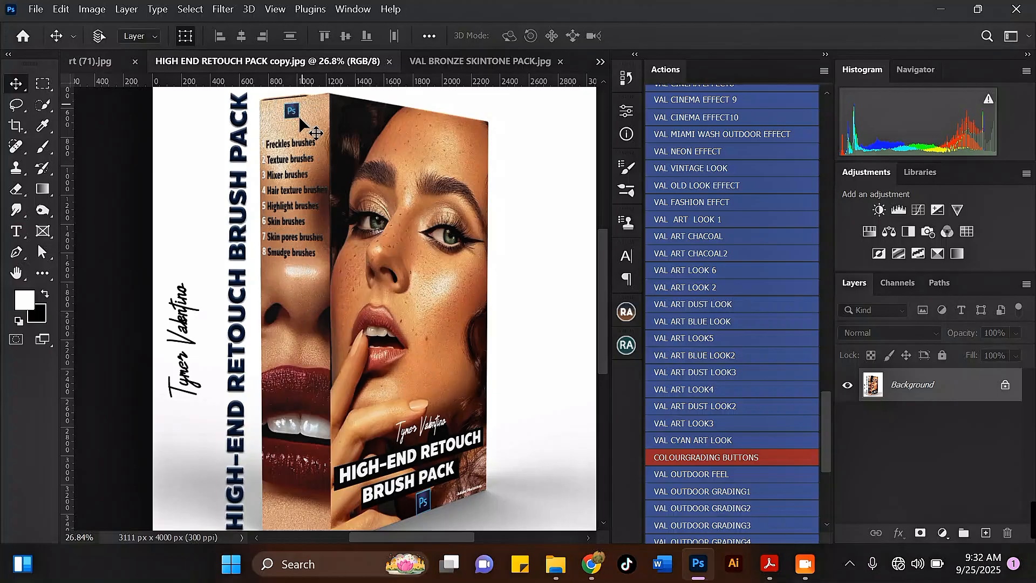
{"action": "scroll", "coordinate": [280, 130], "scroll_direction": "up", "scroll_amount": 1}
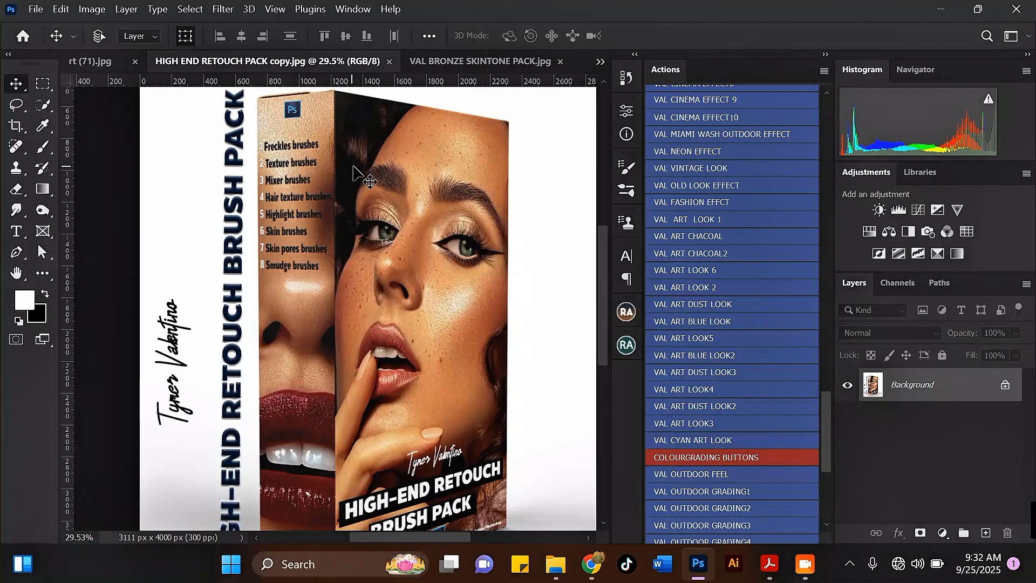
{"action": "scroll", "coordinate": [283, 186], "scroll_direction": "up", "scroll_amount": 1}
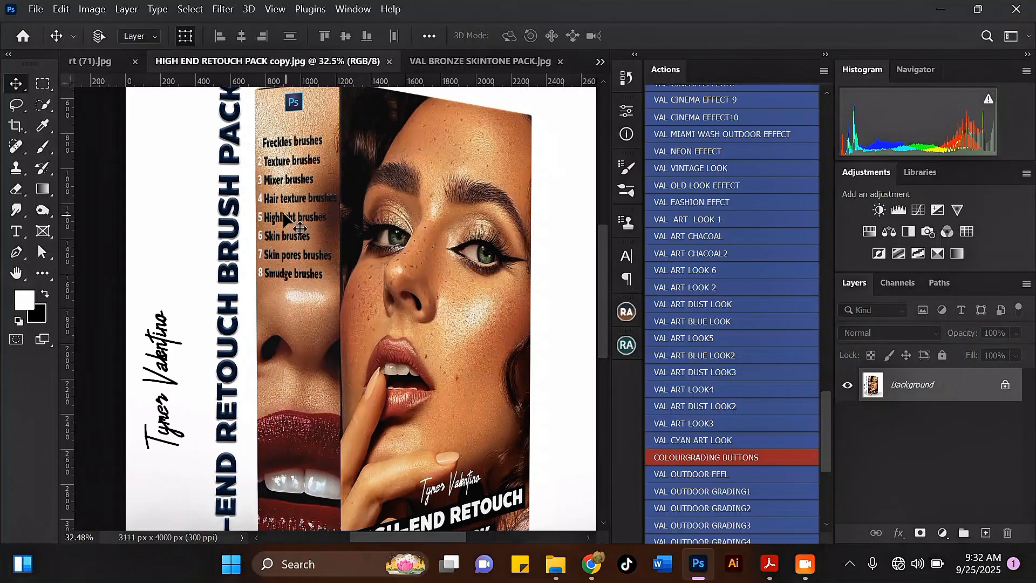
{"action": "scroll", "coordinate": [279, 229], "scroll_direction": "up", "scroll_amount": 1}
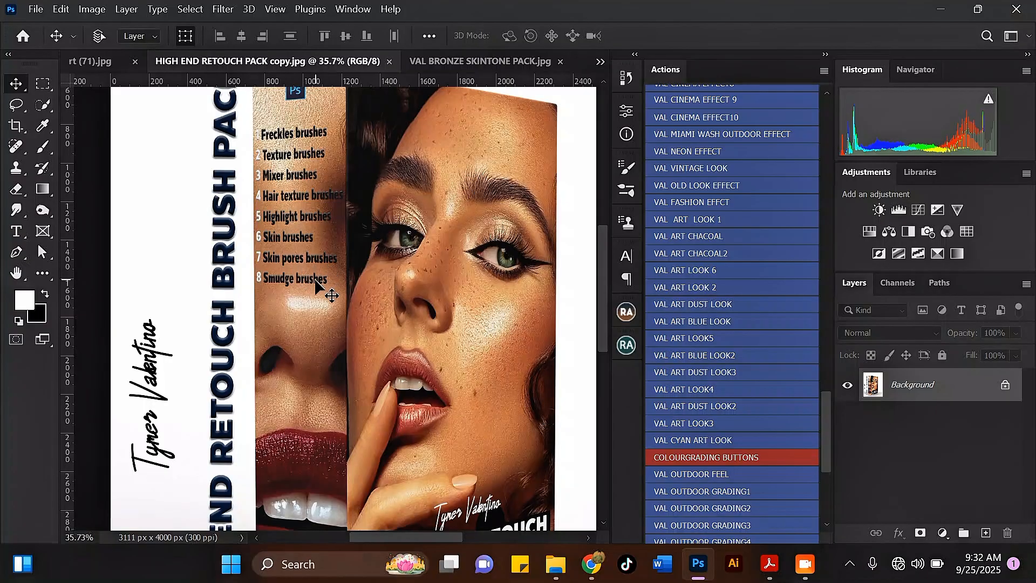
{"action": "scroll", "coordinate": [308, 201], "scroll_direction": "down", "scroll_amount": 2}
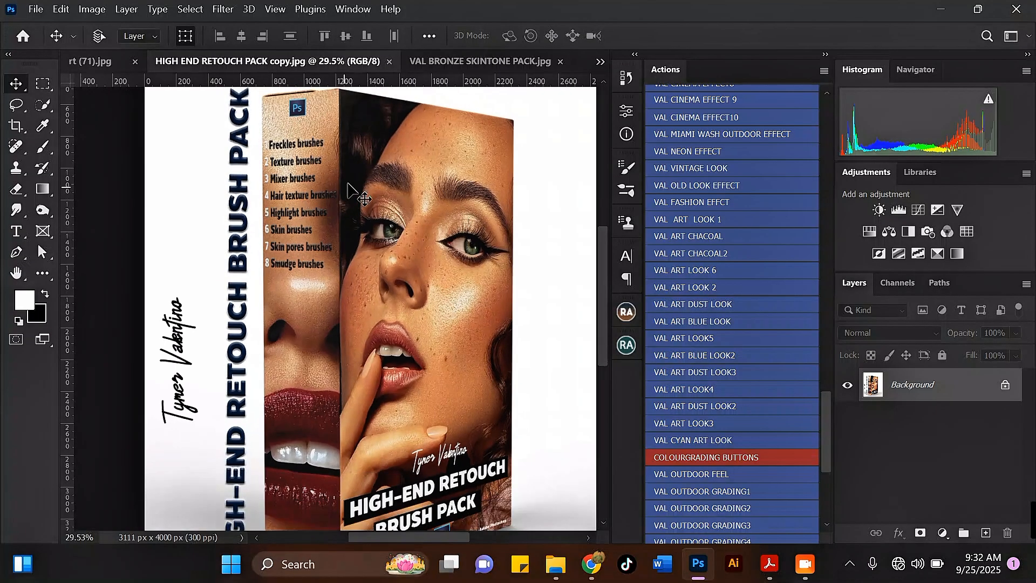
{"action": "scroll", "coordinate": [346, 192], "scroll_direction": "down", "scroll_amount": 1}
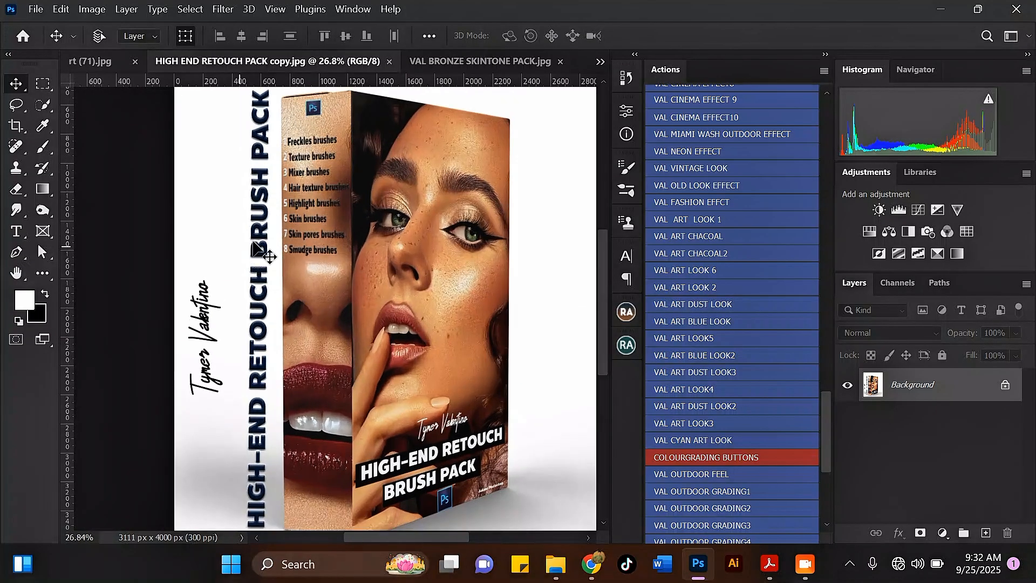
Step: Examine the skin detail of the freckled portrait on the brush pack's front cover, close up and as a whole
{"action": "scroll", "coordinate": [385, 199], "scroll_direction": "down", "scroll_amount": 1}
{"action": "scroll", "coordinate": [401, 303], "scroll_direction": "up", "scroll_amount": 1}
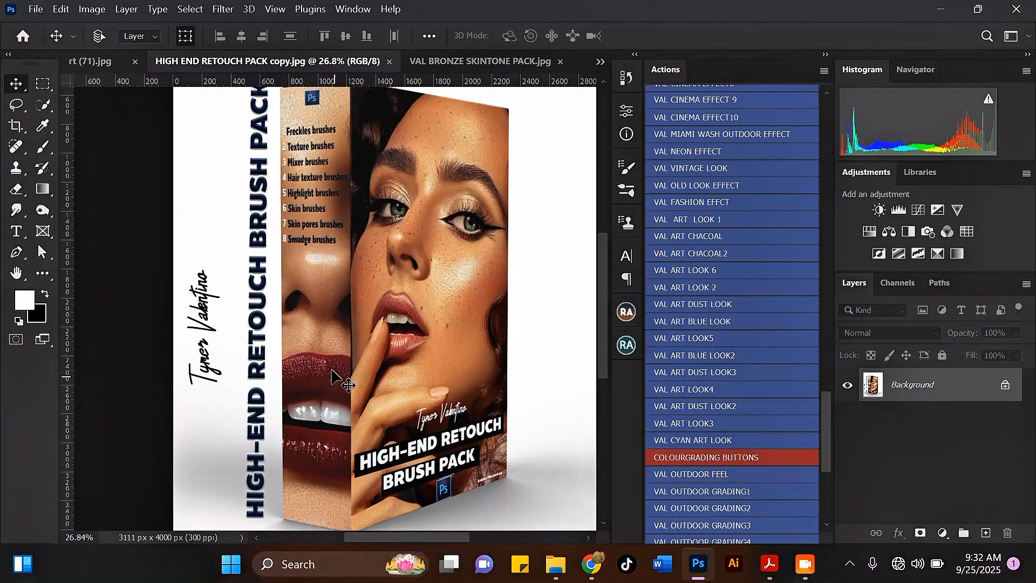
{"action": "scroll", "coordinate": [319, 208], "scroll_direction": "up", "scroll_amount": 1}
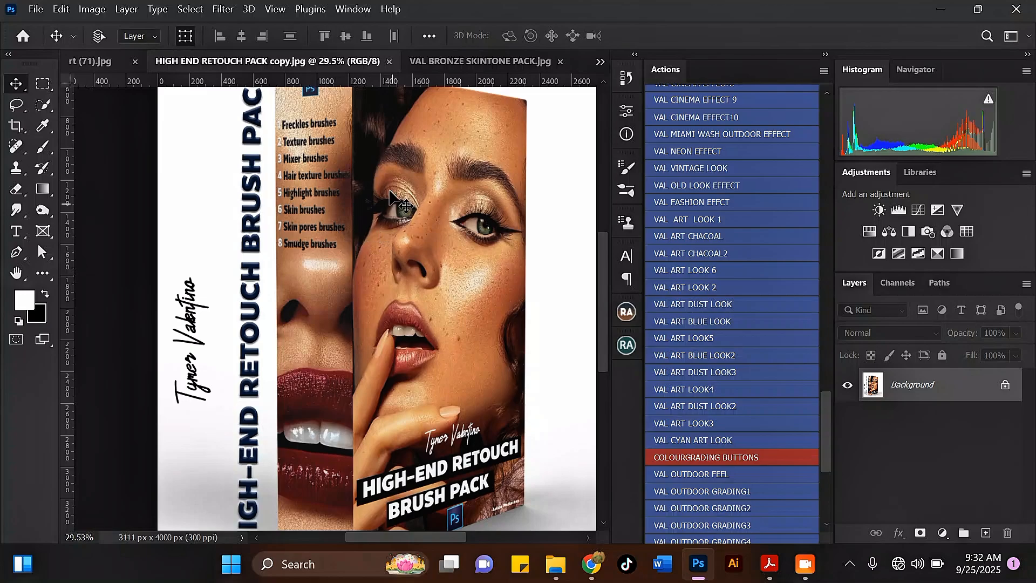
{"action": "scroll", "coordinate": [514, 363], "scroll_direction": "up", "scroll_amount": 6}
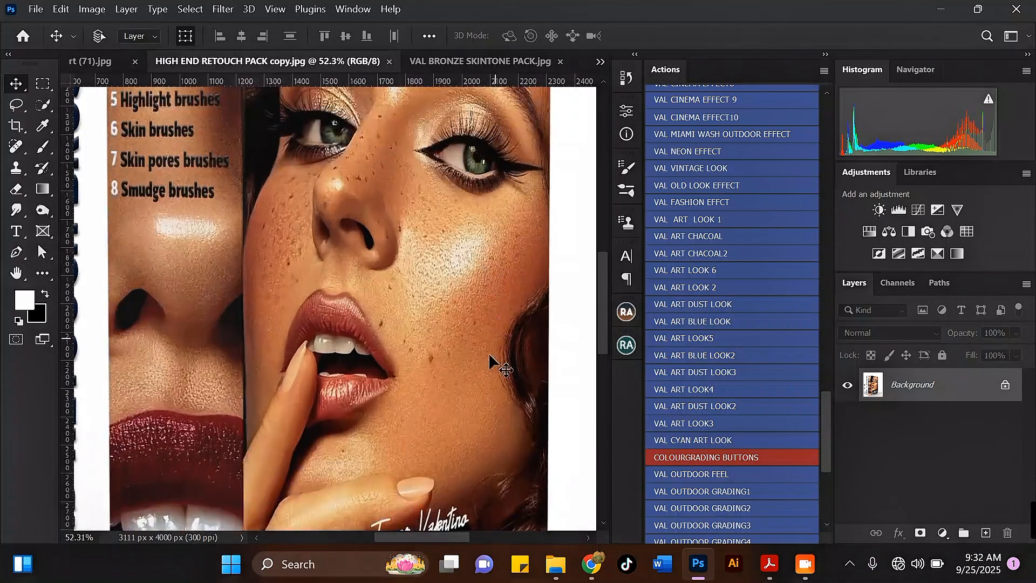
{"action": "scroll", "coordinate": [409, 444], "scroll_direction": "down", "scroll_amount": 6}
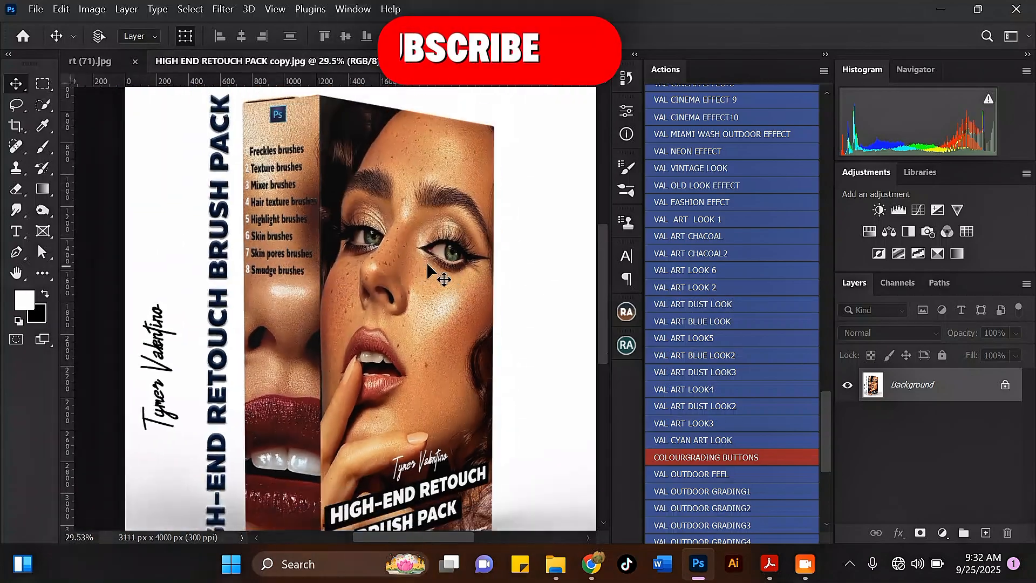
{"action": "scroll", "coordinate": [354, 347], "scroll_direction": "up", "scroll_amount": 1}
{"action": "scroll", "coordinate": [398, 221], "scroll_direction": "down", "scroll_amount": 1}
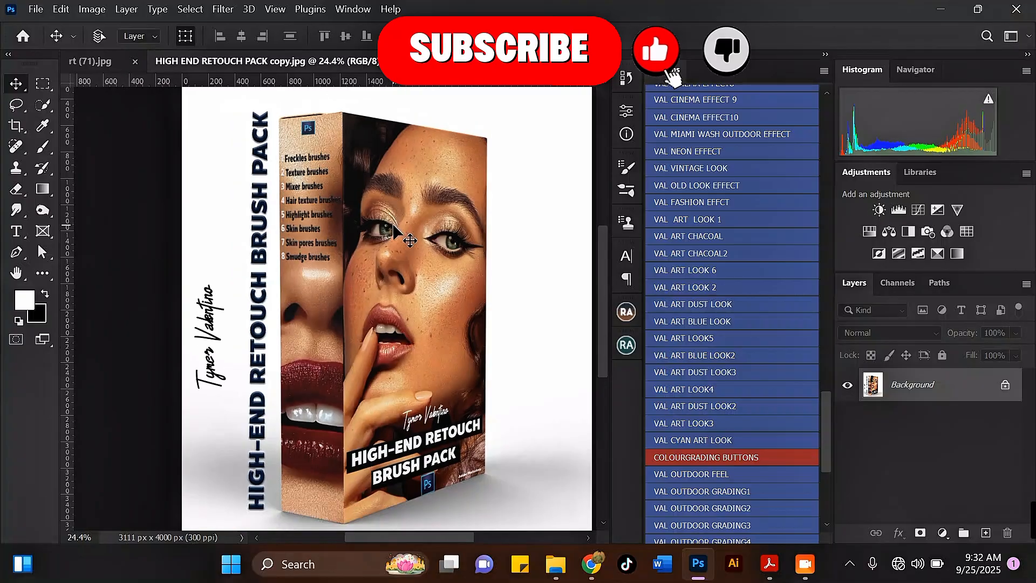
Step: Switch to VAL BRONZE SKINTONE PACK.jpg and examine the two portraits on the box's faces
{"action": "left_click", "coordinate": [466, 66]}
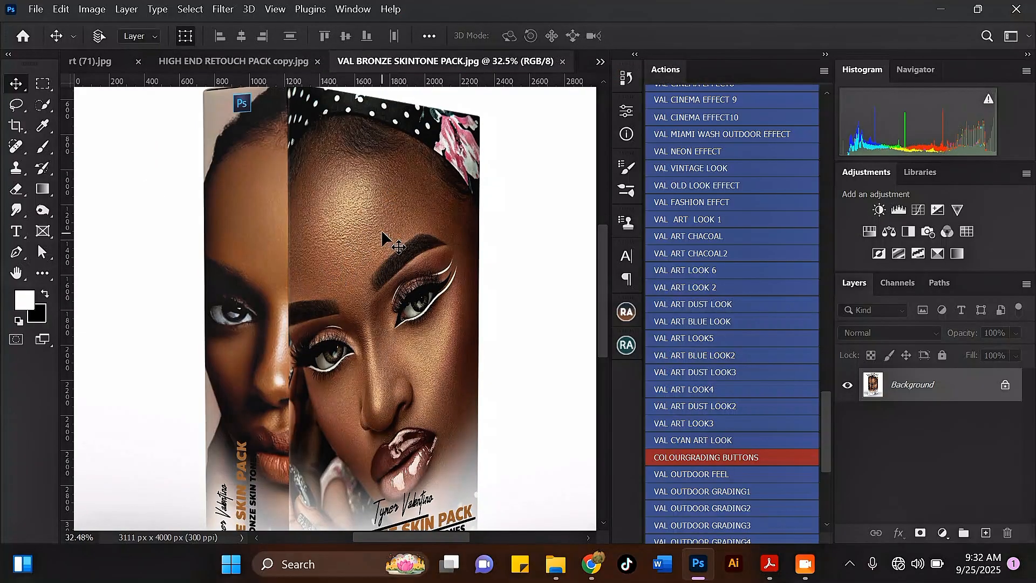
{"action": "scroll", "coordinate": [377, 459], "scroll_direction": "down", "scroll_amount": 1}
{"action": "scroll", "coordinate": [376, 464], "scroll_direction": "up", "scroll_amount": 1}
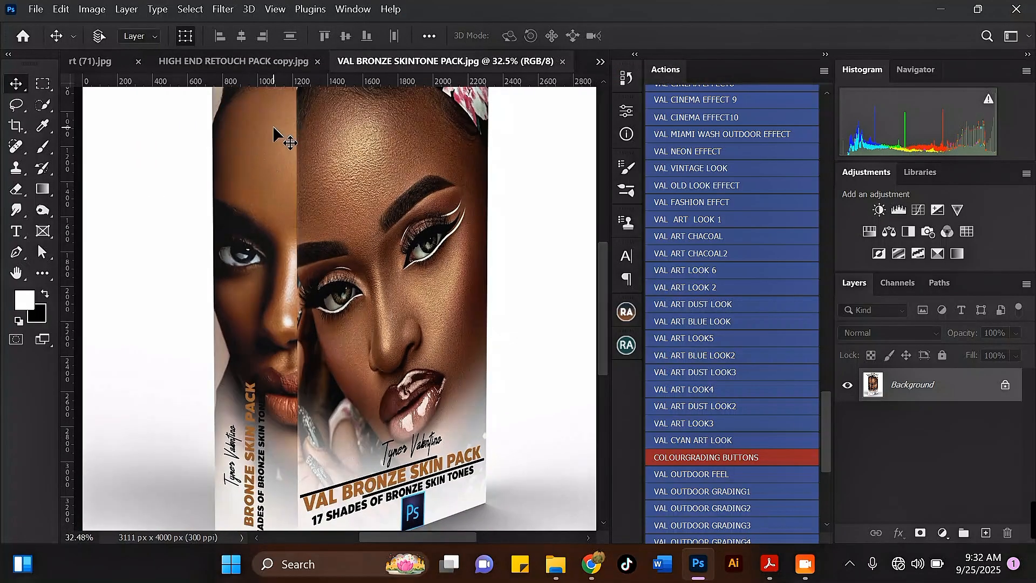
{"action": "scroll", "coordinate": [295, 199], "scroll_direction": "down", "scroll_amount": 1}
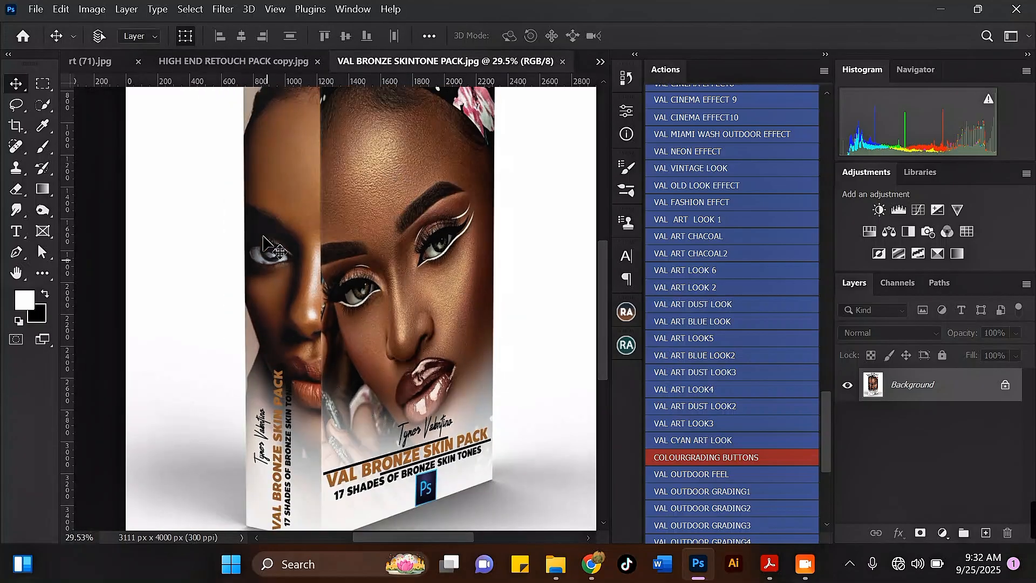
{"action": "scroll", "coordinate": [465, 397], "scroll_direction": "up", "scroll_amount": 1}
{"action": "scroll", "coordinate": [430, 344], "scroll_direction": "down", "scroll_amount": 1}
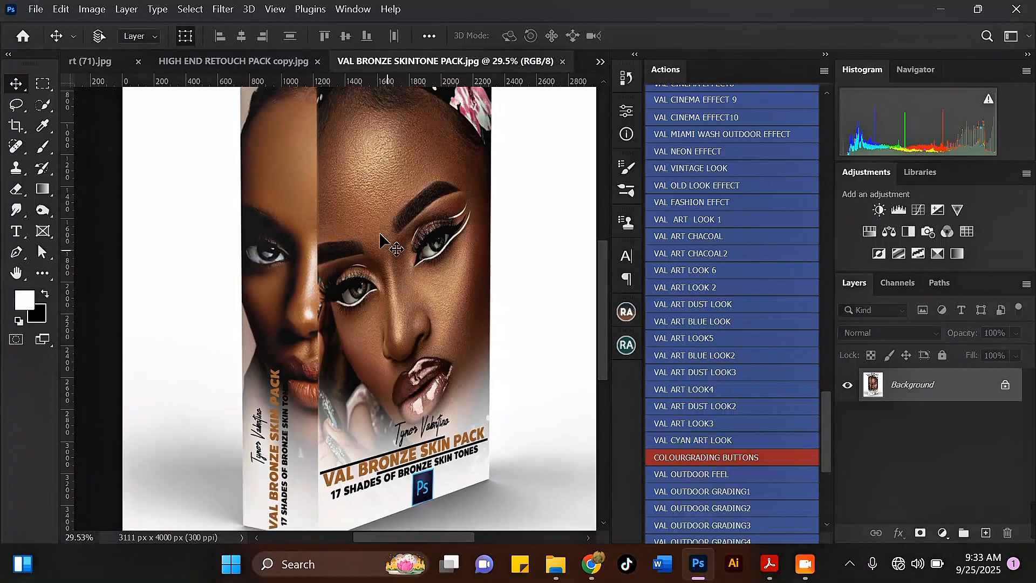
{"action": "scroll", "coordinate": [358, 145], "scroll_direction": "up", "scroll_amount": 2}
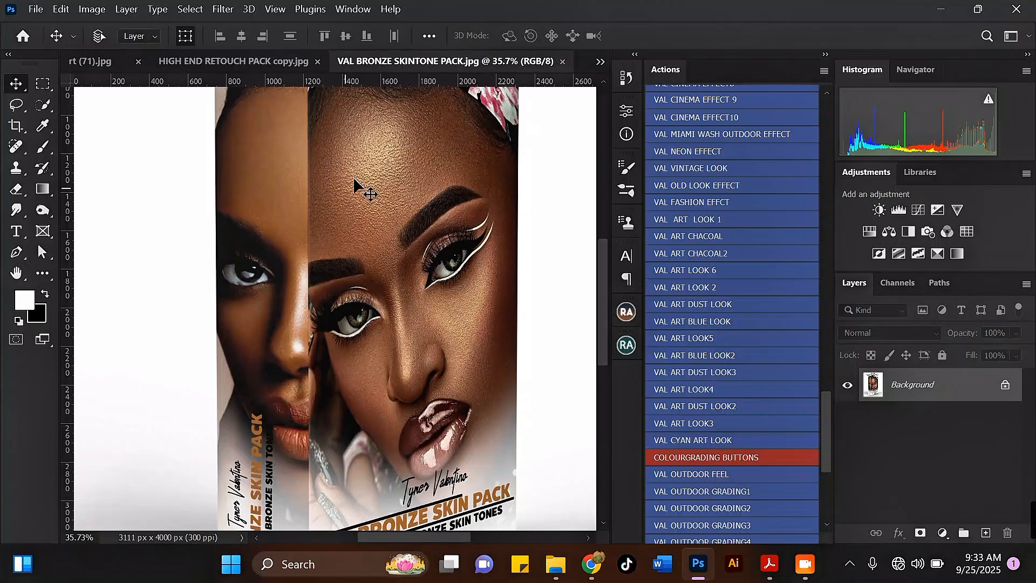
{"action": "scroll", "coordinate": [369, 171], "scroll_direction": "down", "scroll_amount": 3}
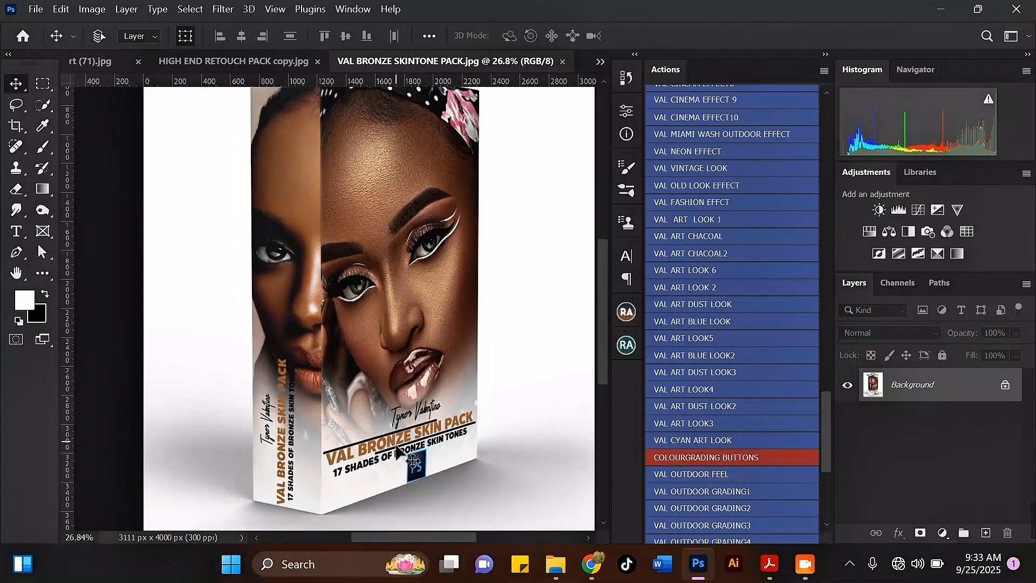
Step: Inspect the title and subtitle lettering on the bronze skin pack's front cover, close up and with the whole box
{"action": "scroll", "coordinate": [392, 459], "scroll_direction": "up", "scroll_amount": 3}
{"action": "scroll", "coordinate": [391, 462], "scroll_direction": "up", "scroll_amount": 2}
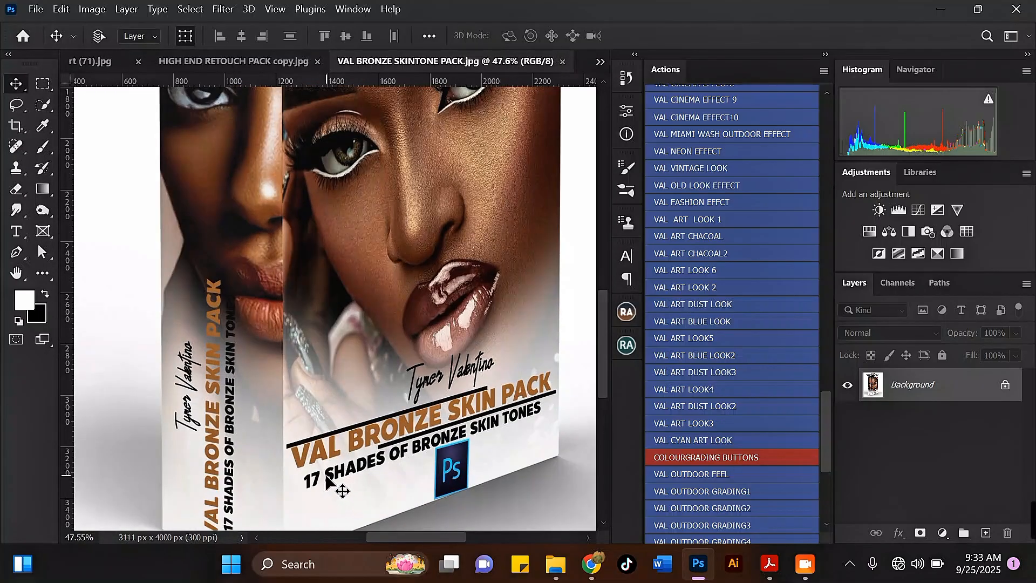
{"action": "scroll", "coordinate": [305, 494], "scroll_direction": "up", "scroll_amount": 1}
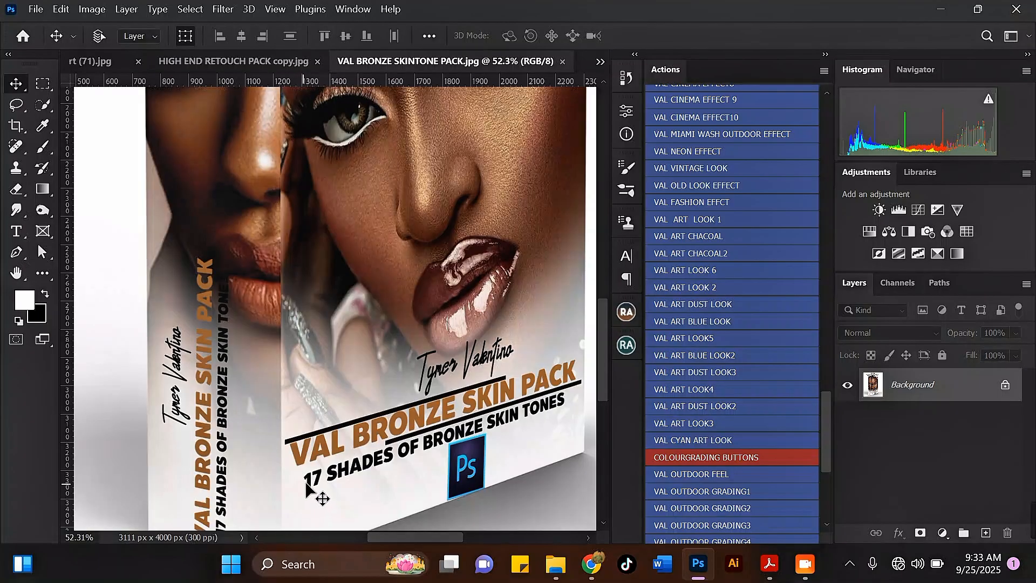
{"action": "scroll", "coordinate": [404, 468], "scroll_direction": "down", "scroll_amount": 4}
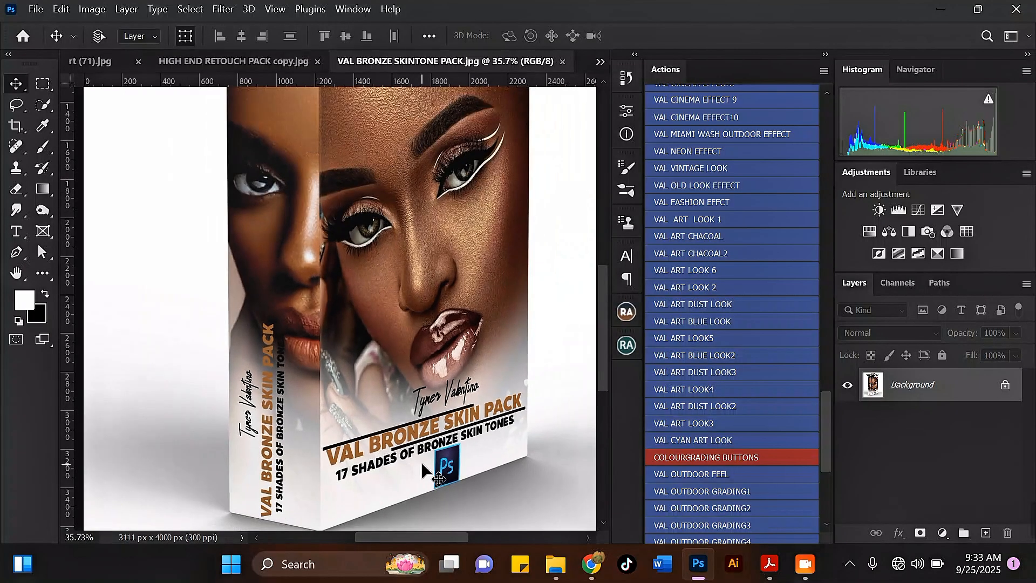
{"action": "scroll", "coordinate": [326, 249], "scroll_direction": "up", "scroll_amount": 1}
{"action": "scroll", "coordinate": [326, 250], "scroll_direction": "up", "scroll_amount": 1}
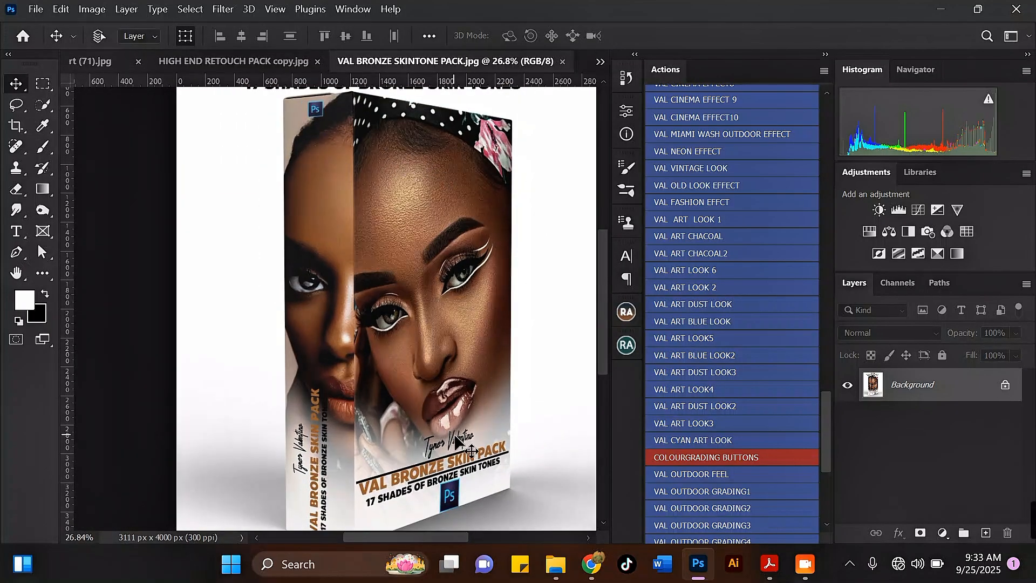
{"action": "scroll", "coordinate": [455, 442], "scroll_direction": "up", "scroll_amount": 1}
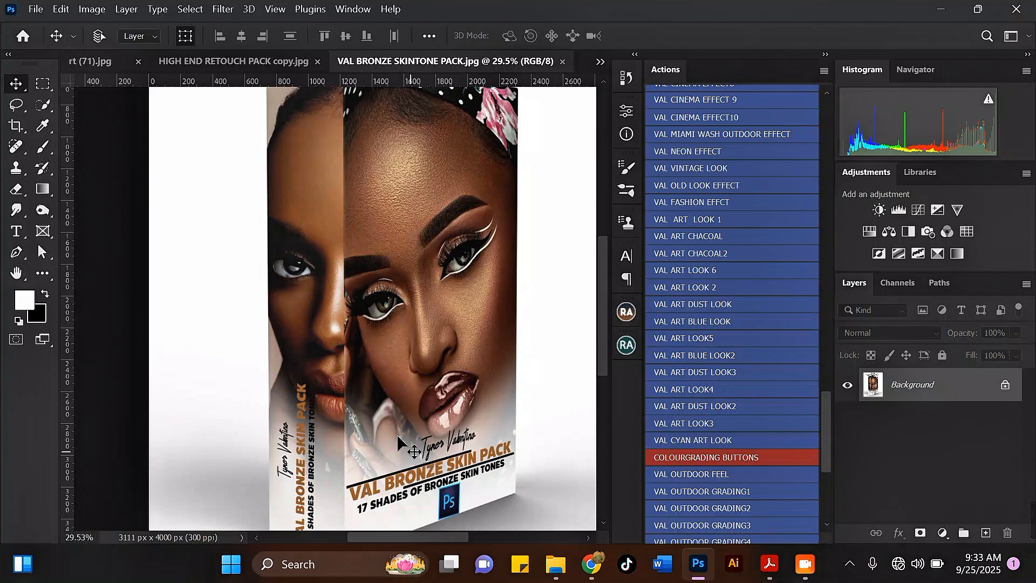
Step: Return to the rt (71).jpg document and view the whole retouched portrait
{"action": "left_click", "coordinate": [601, 61]}
{"action": "left_click", "coordinate": [671, 67]}
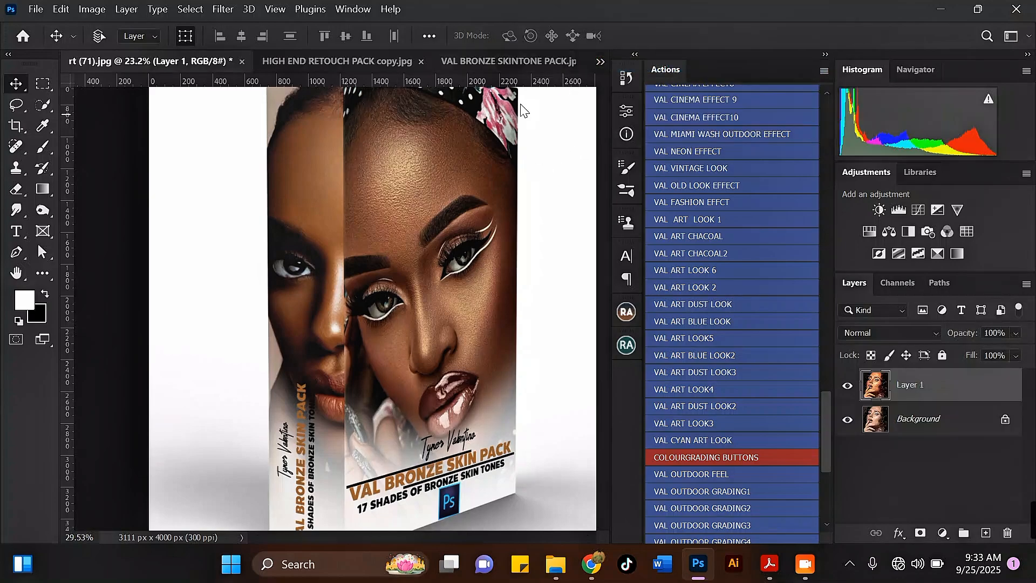
{"action": "scroll", "coordinate": [438, 216], "scroll_direction": "down", "scroll_amount": 3}
{"action": "scroll", "coordinate": [408, 252], "scroll_direction": "down", "scroll_amount": 2}
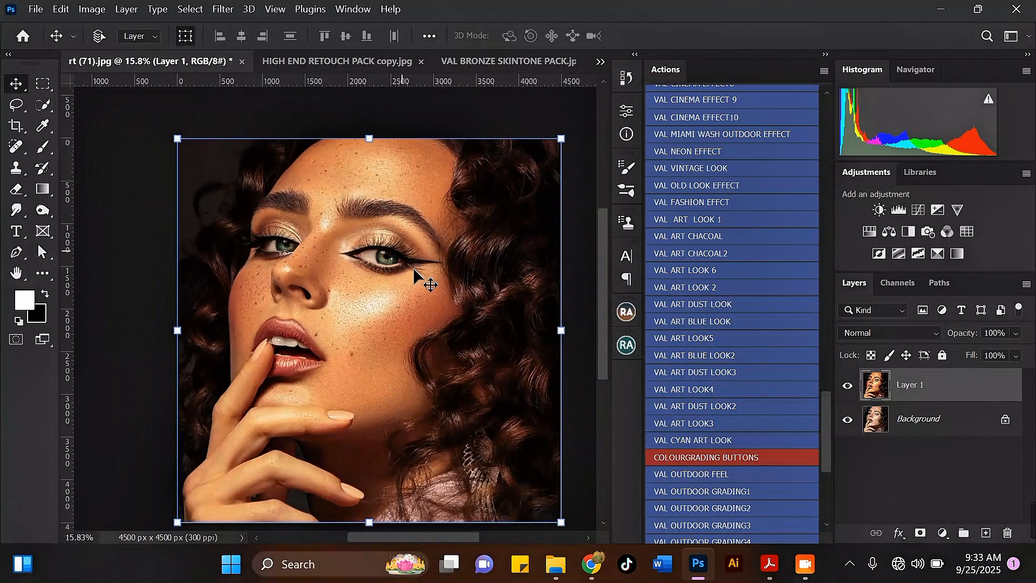
Step: Hide the retouched Layer 1 and select the Background layer with the original portrait
{"action": "scroll", "coordinate": [397, 289], "scroll_direction": "up", "scroll_amount": 1}
{"action": "scroll", "coordinate": [256, 286], "scroll_direction": "up", "scroll_amount": 1}
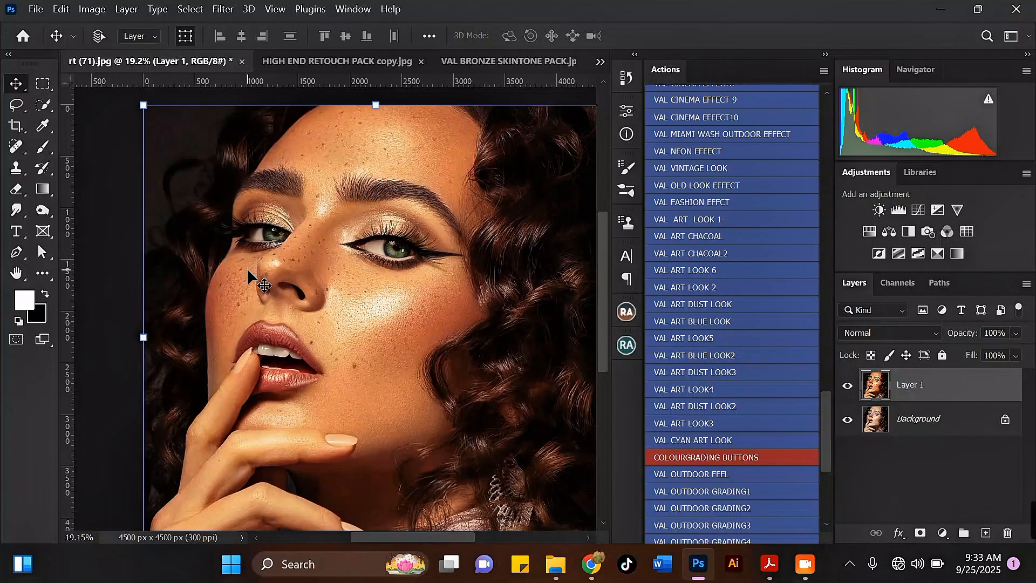
{"action": "left_click", "coordinate": [847, 386]}
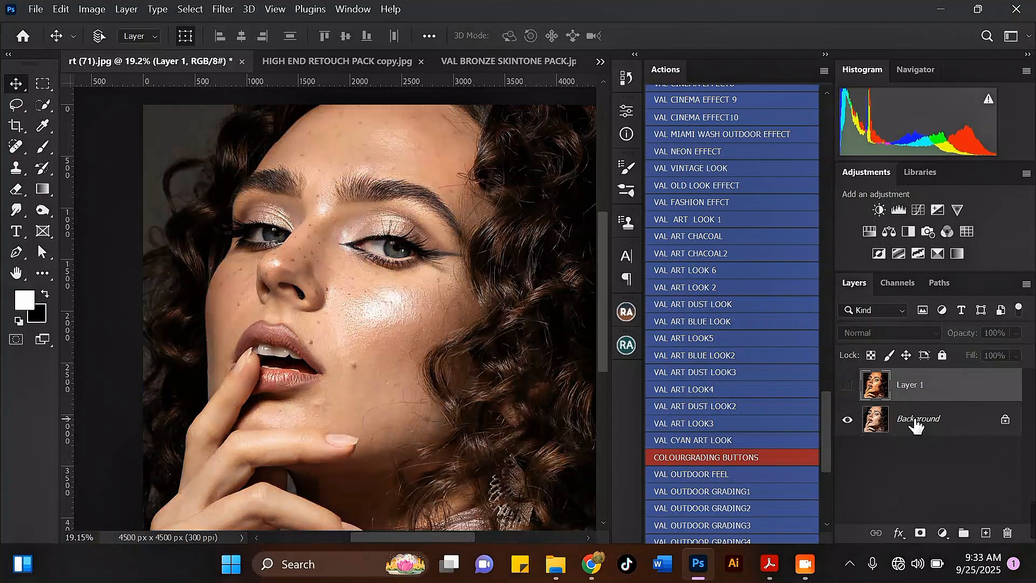
{"action": "left_click", "coordinate": [912, 420]}
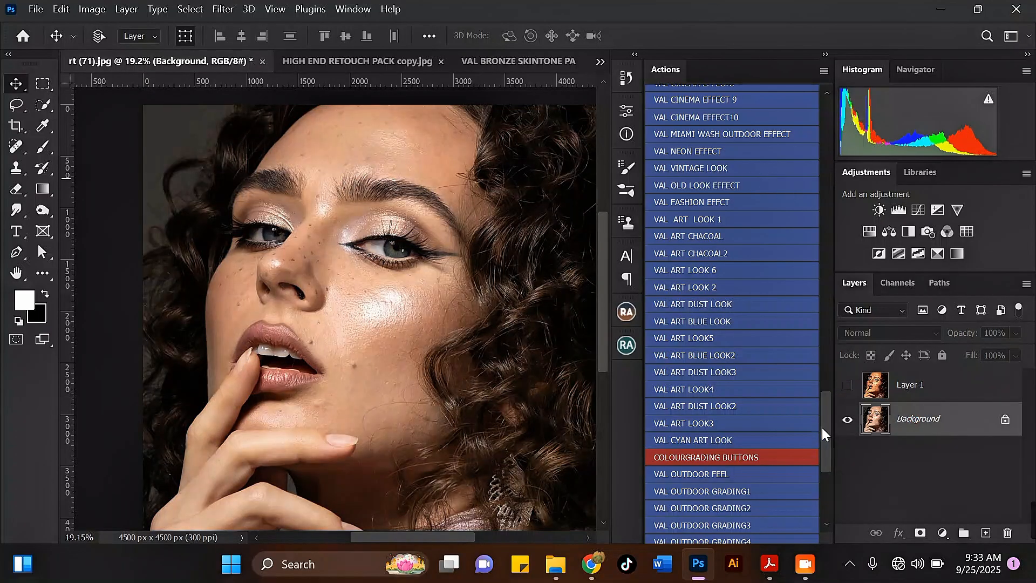
Step: Examine the skin, spots and stray hairs on the original portrait, close up and as a whole
{"action": "left_click_drag", "start_coordinate": [830, 429], "coordinate": [829, 339]}
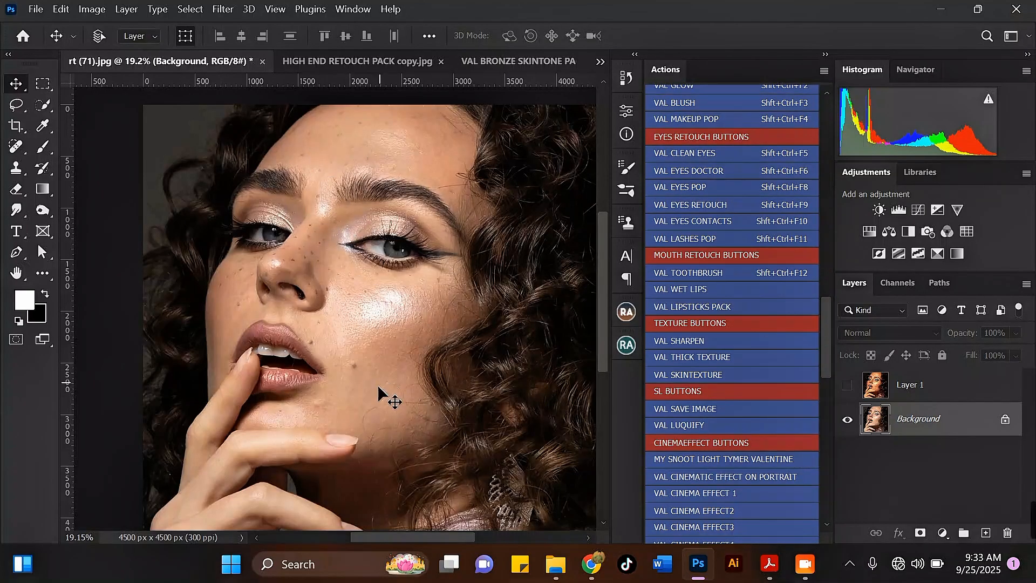
{"action": "scroll", "coordinate": [378, 388], "scroll_direction": "up", "scroll_amount": 5}
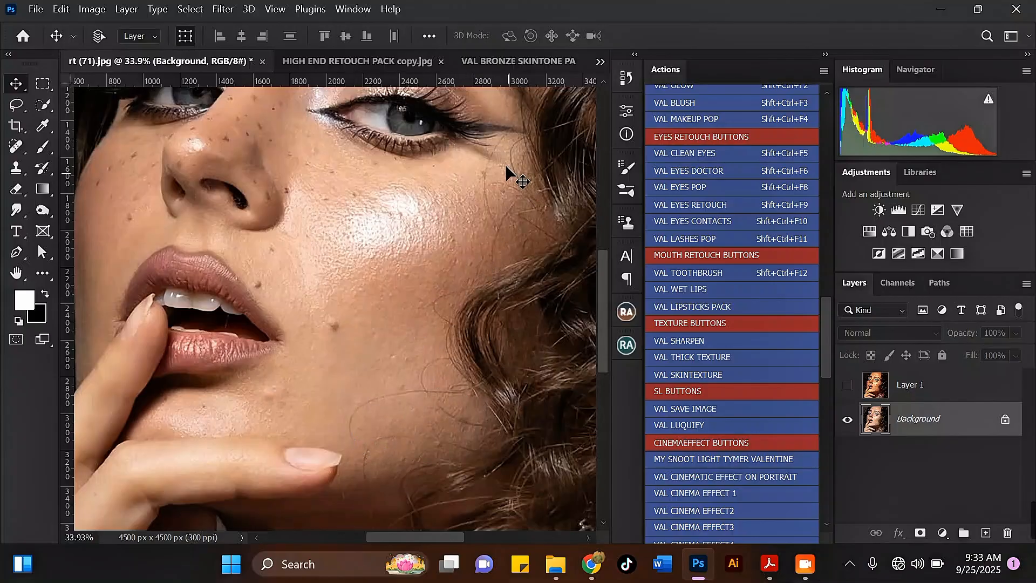
{"action": "scroll", "coordinate": [382, 363], "scroll_direction": "down", "scroll_amount": 3}
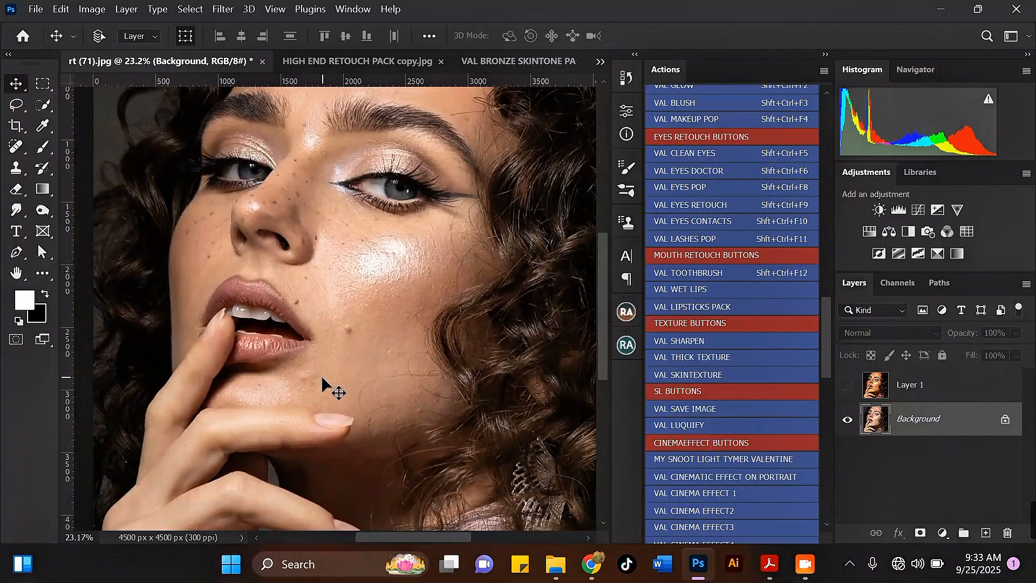
{"action": "scroll", "coordinate": [330, 373], "scroll_direction": "up", "scroll_amount": 2}
{"action": "scroll", "coordinate": [342, 389], "scroll_direction": "down", "scroll_amount": 3}
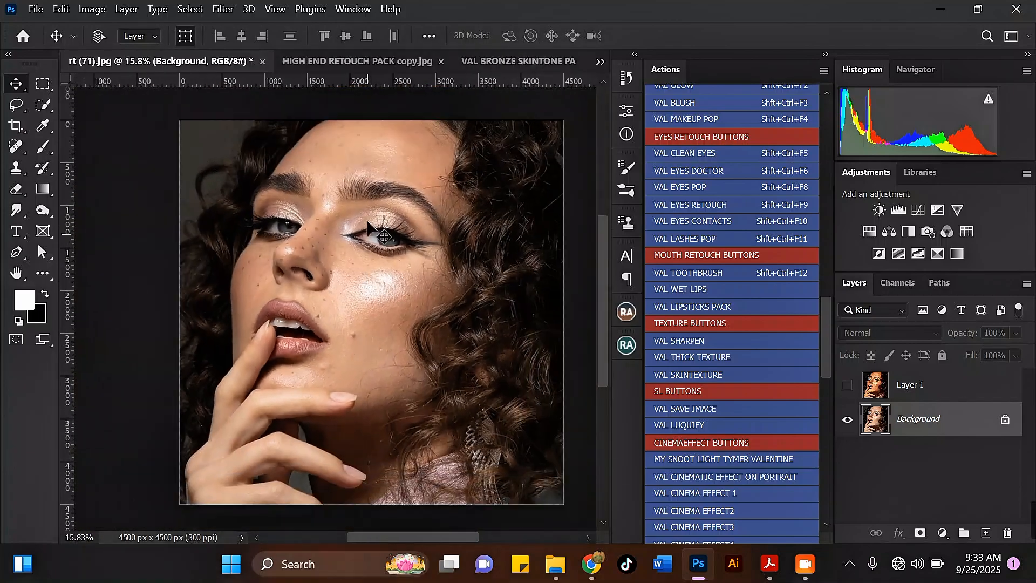
{"action": "scroll", "coordinate": [388, 120], "scroll_direction": "up", "scroll_amount": 3}
{"action": "scroll", "coordinate": [384, 145], "scroll_direction": "down", "scroll_amount": 3}
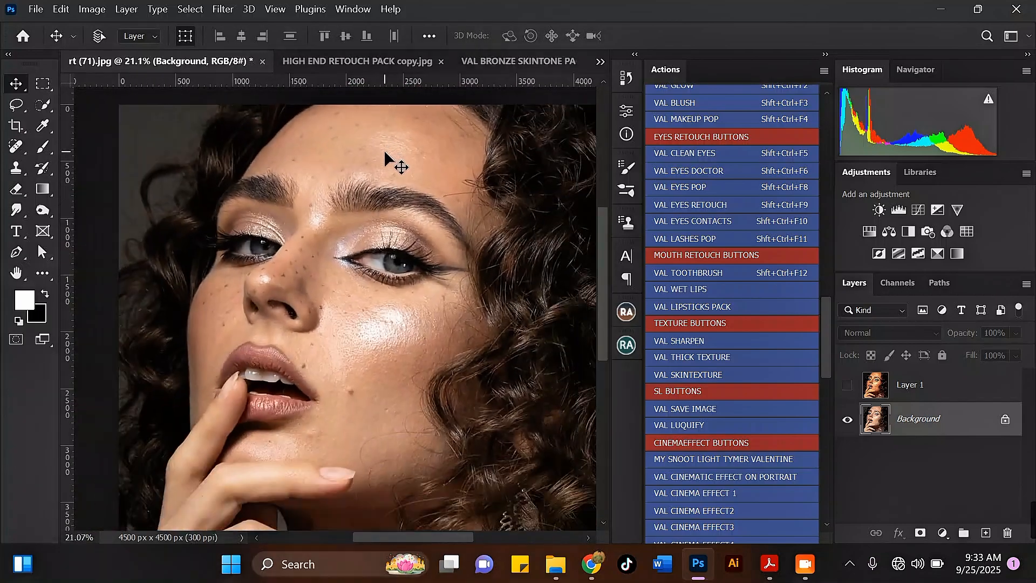
Step: Add an empty layer above the Background and set up the Spot Healing Brush to sample all layers
{"action": "left_click", "coordinate": [986, 534]}
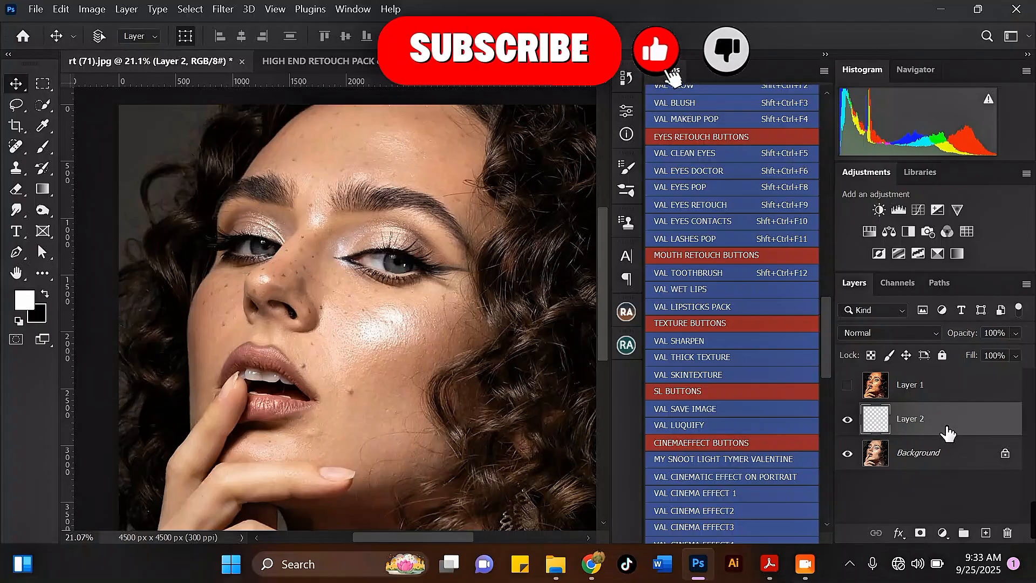
{"action": "left_click", "coordinate": [24, 151]}
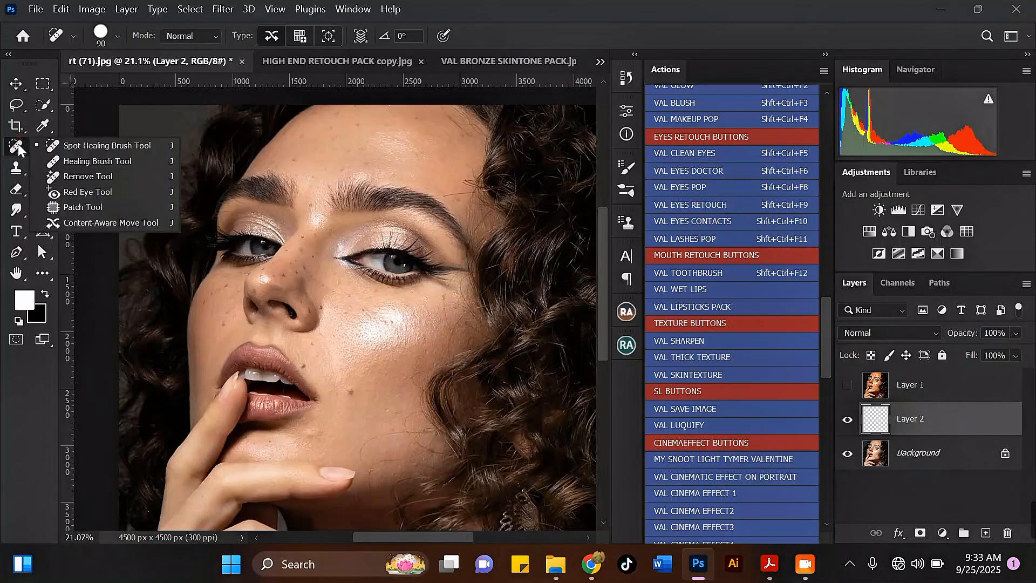
{"action": "left_click", "coordinate": [86, 145]}
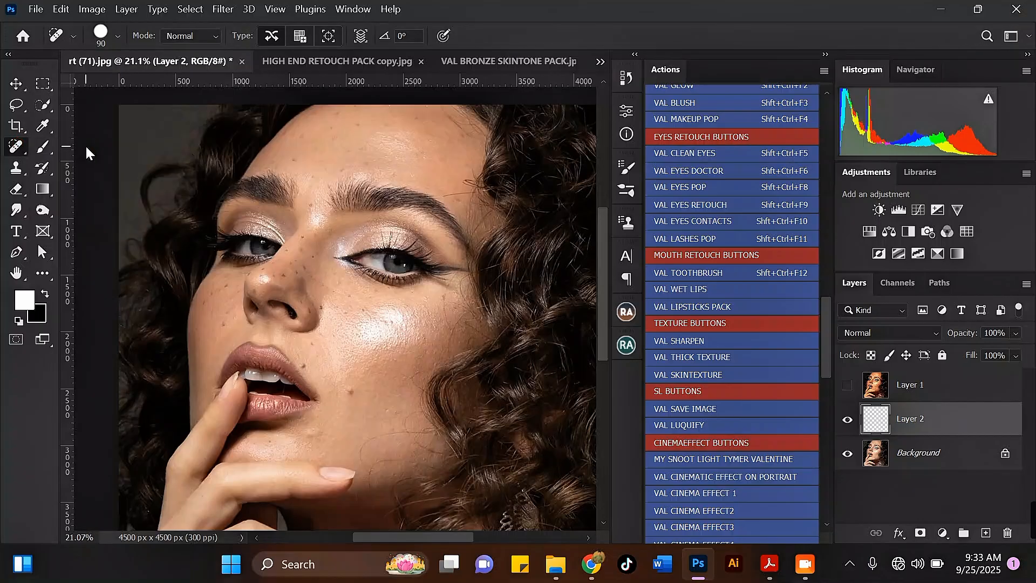
{"action": "left_click", "coordinate": [118, 36]}
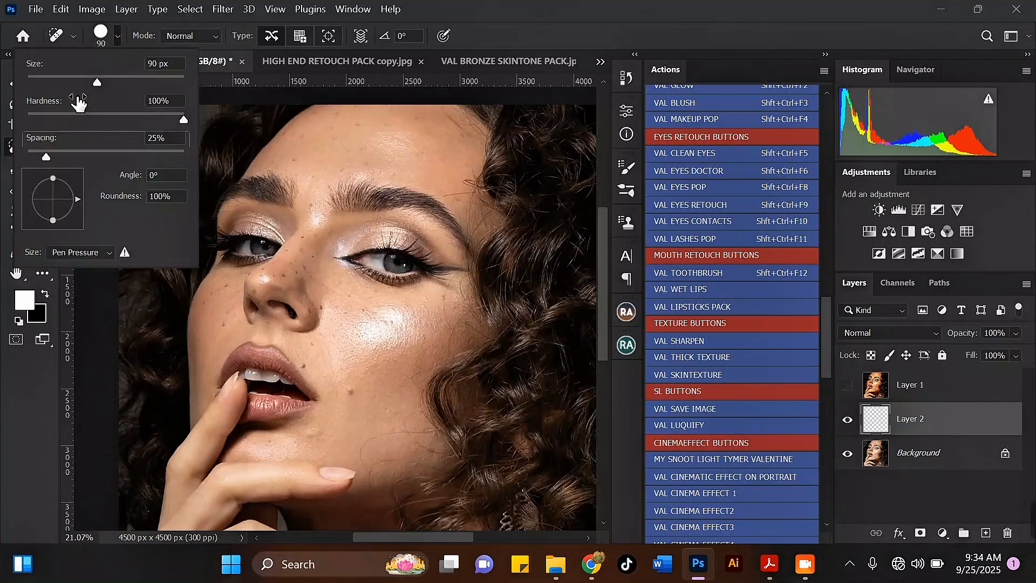
{"action": "left_click", "coordinate": [195, 116]}
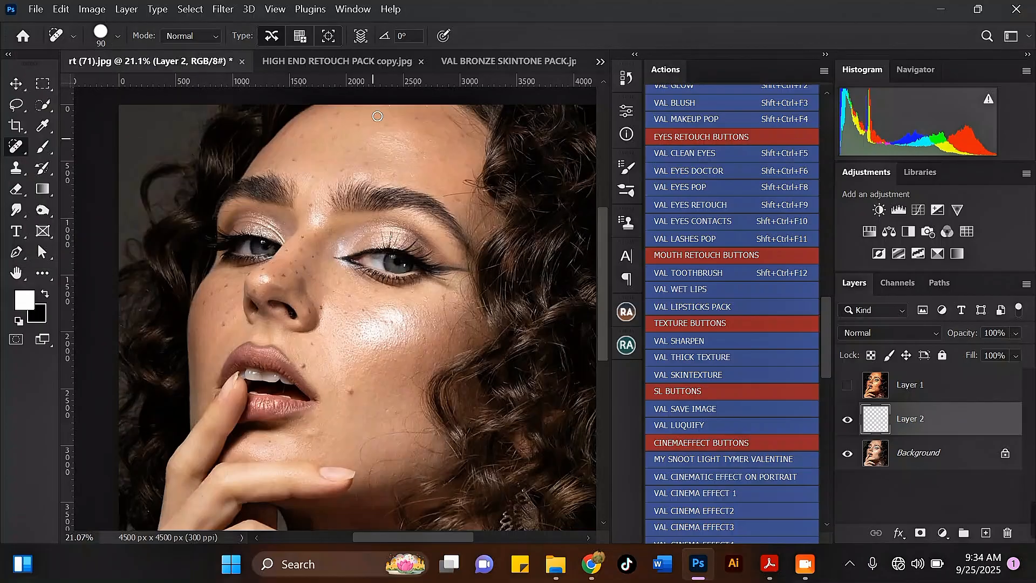
{"action": "left_click", "coordinate": [361, 33]}
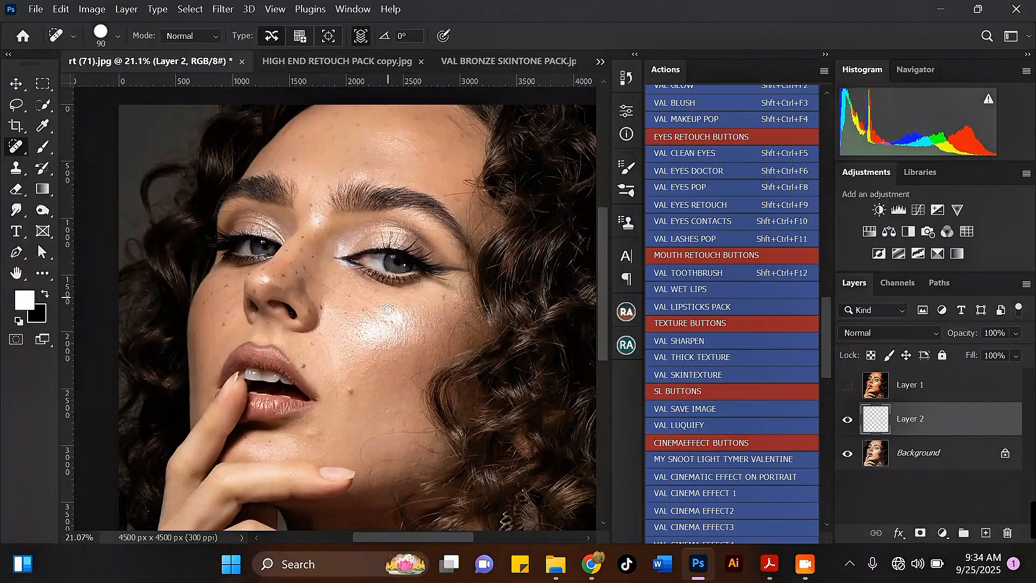
Step: Heal the mole on the cheek, then remove the stray hairs across the lower cheek and jaw with the healing brush at 60 px
{"action": "scroll", "coordinate": [388, 309], "scroll_direction": "up", "scroll_amount": 4}
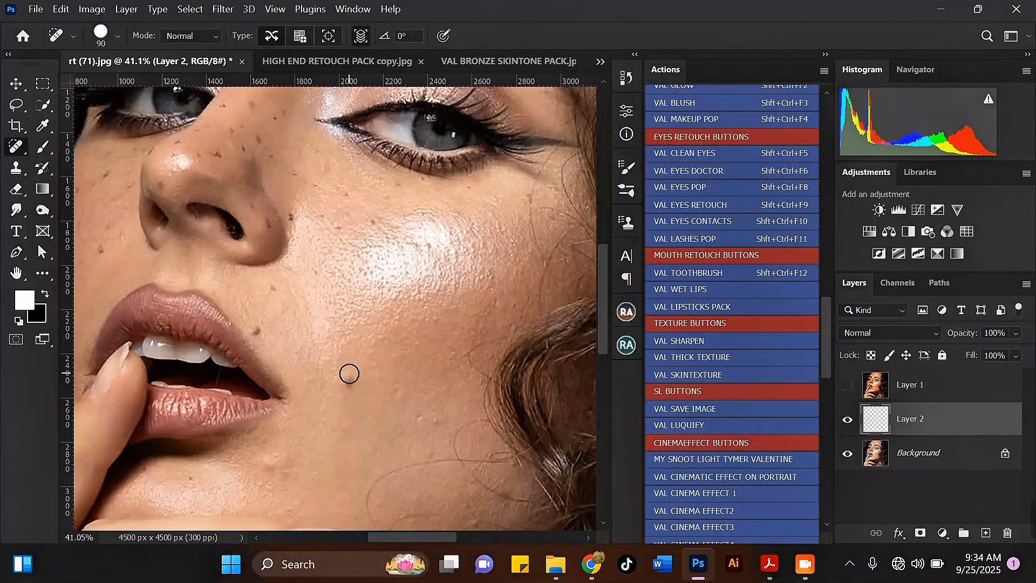
{"action": "scroll", "coordinate": [356, 333], "scroll_direction": "down", "scroll_amount": 2}
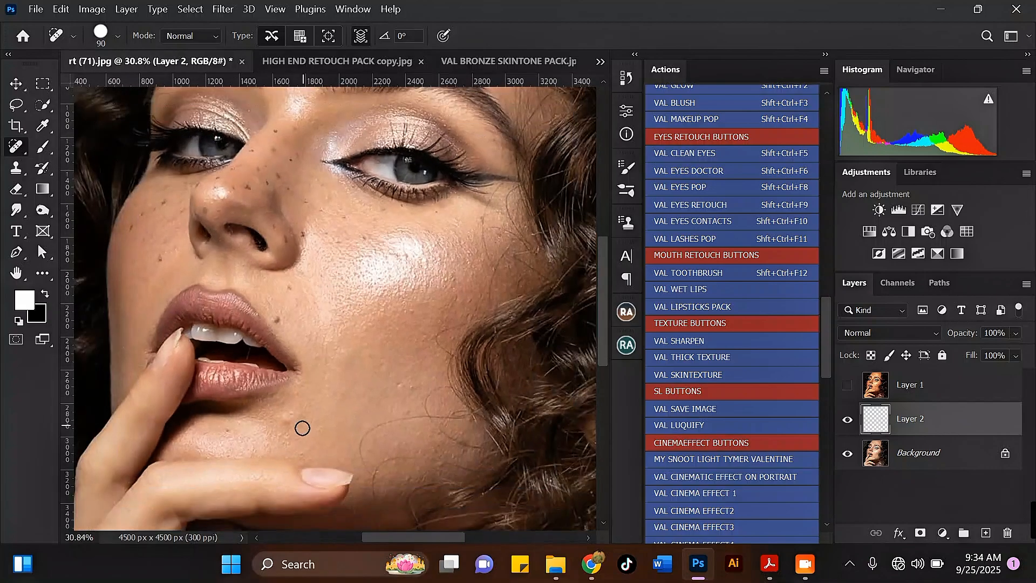
{"action": "scroll", "coordinate": [397, 488], "scroll_direction": "up", "scroll_amount": 2}
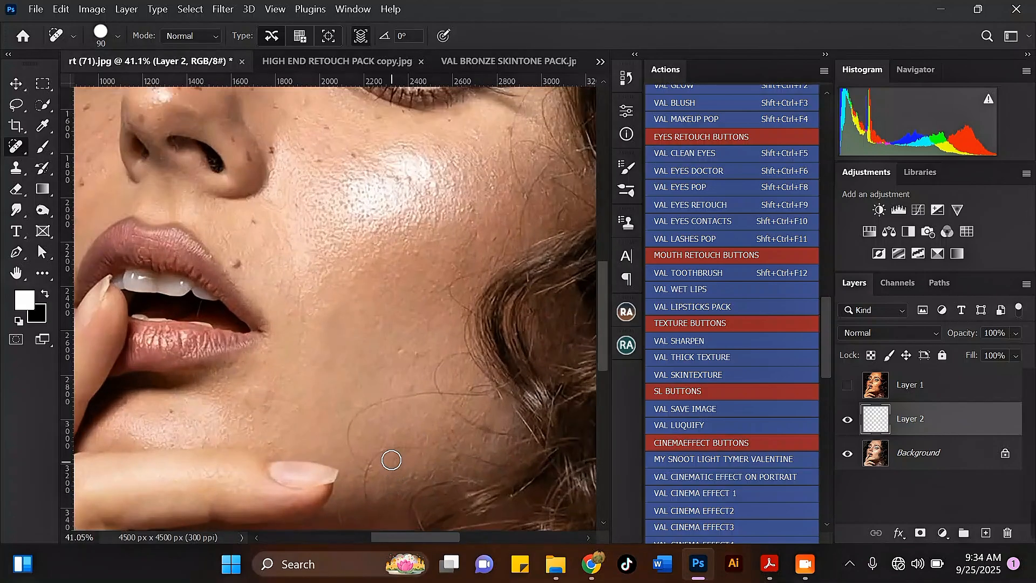
{"action": "scroll", "coordinate": [368, 429], "scroll_direction": "down", "scroll_amount": 4}
{"action": "scroll", "coordinate": [374, 495], "scroll_direction": "up", "scroll_amount": 4}
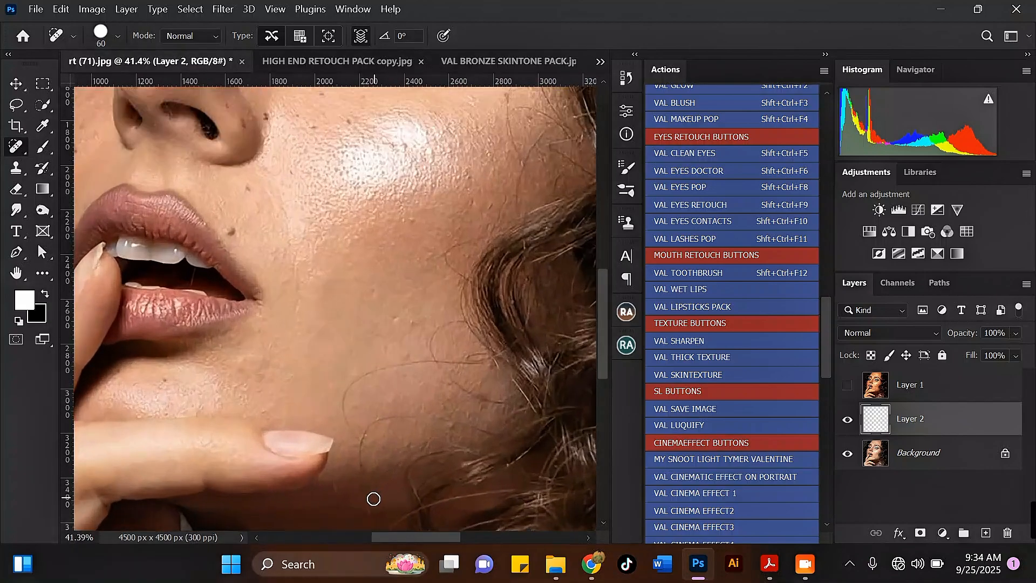
{"action": "mouse_move", "coordinate": [369, 502]}
{"action": "left_mouse_down"}
{"action": "mouse_move", "coordinate": [360, 446]}
{"action": "mouse_move", "coordinate": [384, 423]}
{"action": "mouse_move", "coordinate": [489, 435]}
{"action": "mouse_move", "coordinate": [439, 365]}
{"action": "mouse_move", "coordinate": [499, 360]}
{"action": "left_mouse_up"}
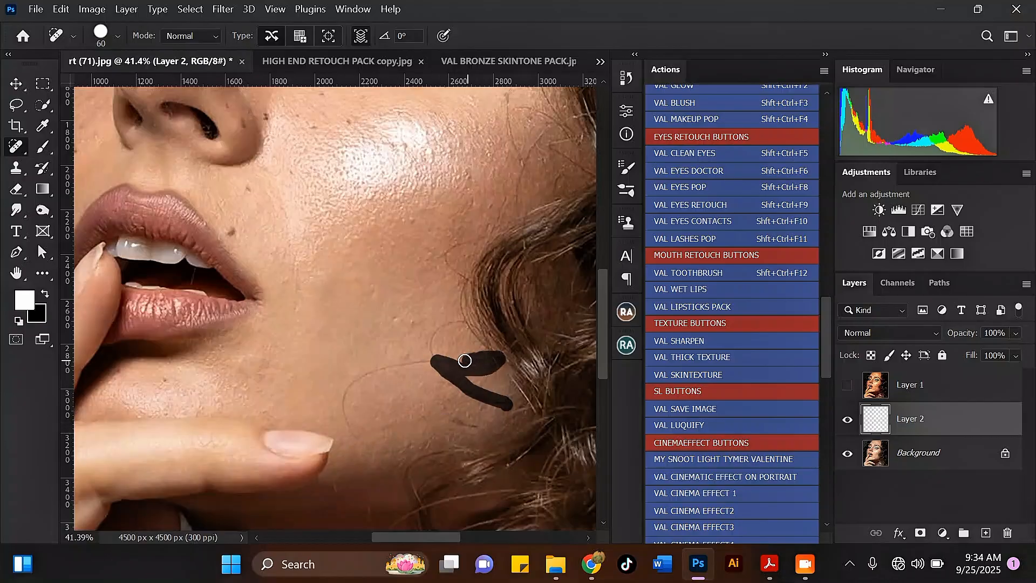
{"action": "mouse_move", "coordinate": [459, 323]}
{"action": "left_mouse_down"}
{"action": "mouse_move", "coordinate": [436, 359]}
{"action": "mouse_move", "coordinate": [398, 365]}
{"action": "mouse_move", "coordinate": [341, 400]}
{"action": "mouse_move", "coordinate": [361, 440]}
{"action": "left_mouse_up"}
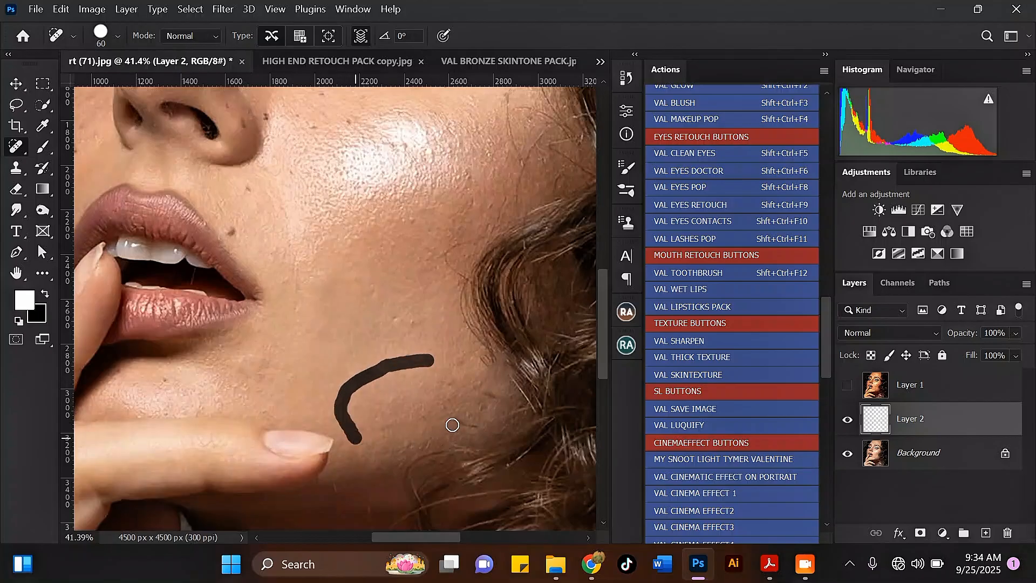
{"action": "left_click_drag", "start_coordinate": [482, 422], "coordinate": [453, 426]}
{"action": "scroll", "coordinate": [453, 306], "scroll_direction": "down", "scroll_amount": 3}
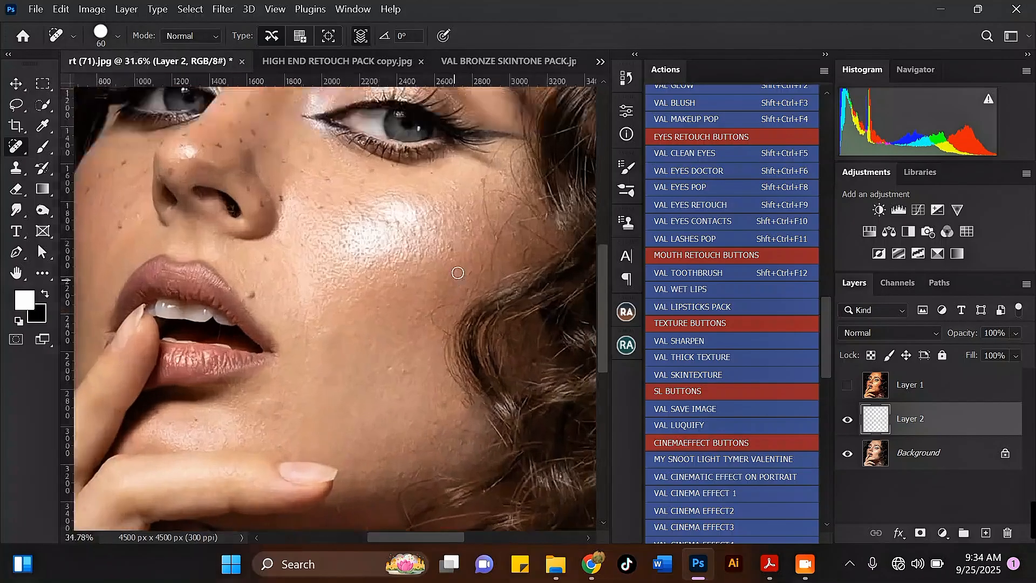
Step: Heal the stray hairs along the outer cheek, from the curl's edge up to the outer corner of the eye
{"action": "scroll", "coordinate": [460, 298], "scroll_direction": "up", "scroll_amount": 3}
{"action": "mouse_move", "coordinate": [459, 298]}
{"action": "left_mouse_down"}
{"action": "mouse_move", "coordinate": [431, 328]}
{"action": "mouse_move", "coordinate": [449, 346]}
{"action": "left_mouse_up"}
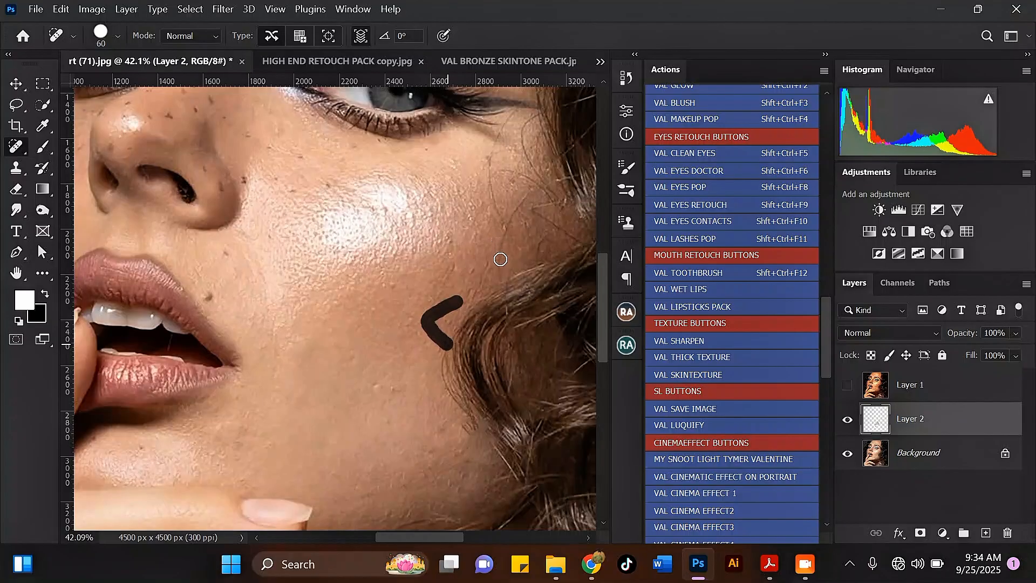
{"action": "mouse_move", "coordinate": [502, 270]}
{"action": "left_mouse_down"}
{"action": "mouse_move", "coordinate": [507, 226]}
{"action": "mouse_move", "coordinate": [543, 172]}
{"action": "left_mouse_up"}
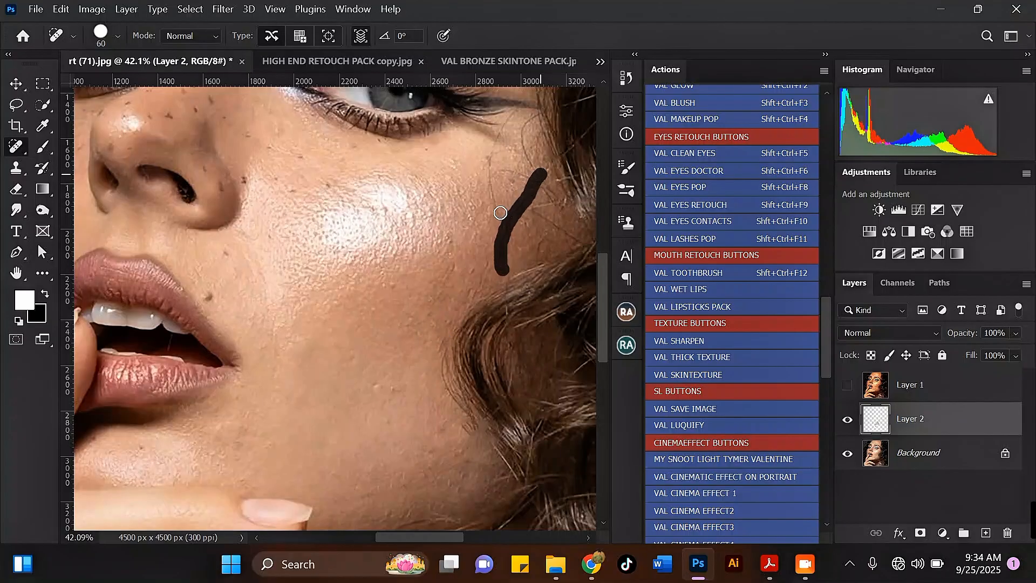
{"action": "mouse_move", "coordinate": [501, 213]}
{"action": "left_mouse_down"}
{"action": "mouse_move", "coordinate": [498, 123]}
{"action": "mouse_move", "coordinate": [514, 111]}
{"action": "mouse_move", "coordinate": [532, 174]}
{"action": "left_mouse_up"}
{"action": "scroll", "coordinate": [536, 108], "scroll_direction": "up", "scroll_amount": 1}
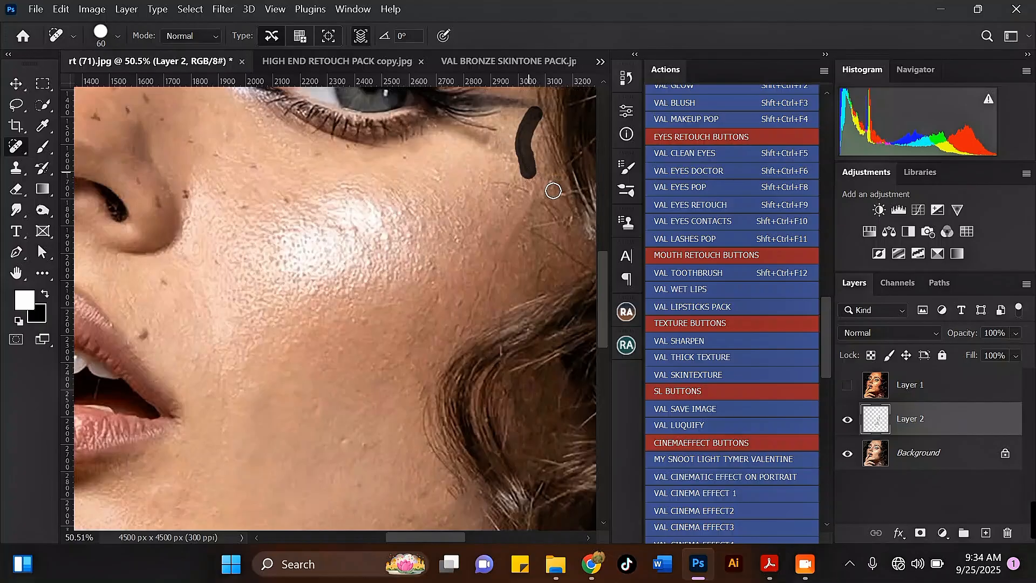
Step: Reduce the healing brush to 50 px and remove the remaining fine hairs on the outer cheek beside the curls
{"action": "key", "text": "bracketleft"}
{"action": "left_click_drag", "start_coordinate": [537, 228], "coordinate": [578, 261]}
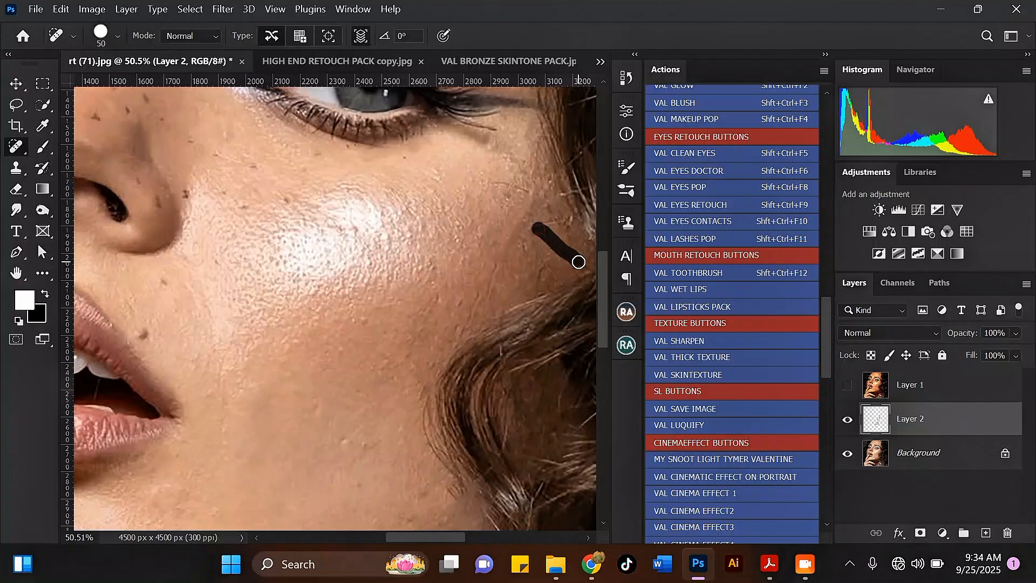
{"action": "left_click_drag", "start_coordinate": [530, 182], "coordinate": [492, 194]}
{"action": "left_click_drag", "start_coordinate": [498, 268], "coordinate": [473, 310]}
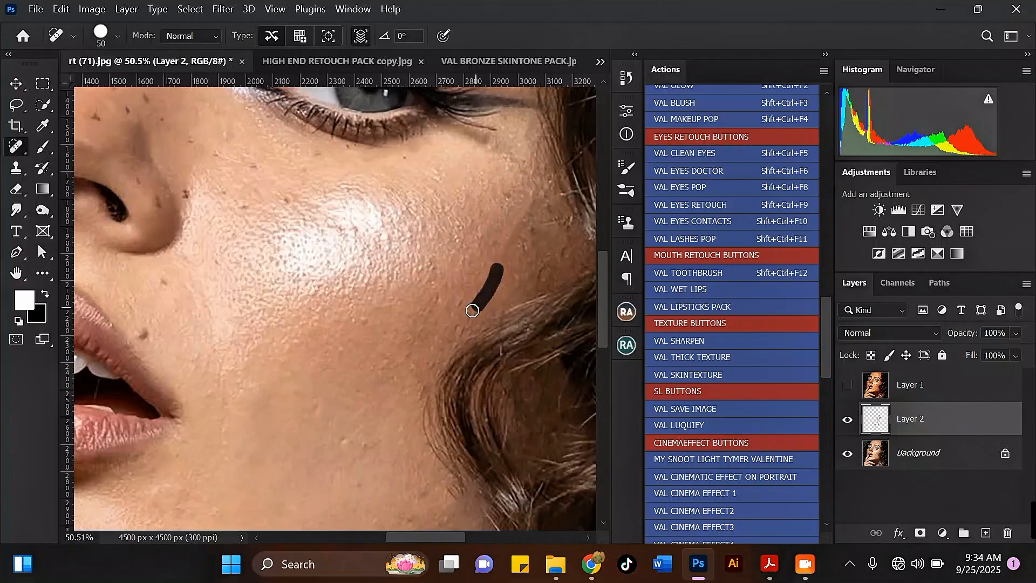
Step: Heal the stray hairs over the neck between the fingers and the curls
{"action": "scroll", "coordinate": [432, 259], "scroll_direction": "down", "scroll_amount": 5}
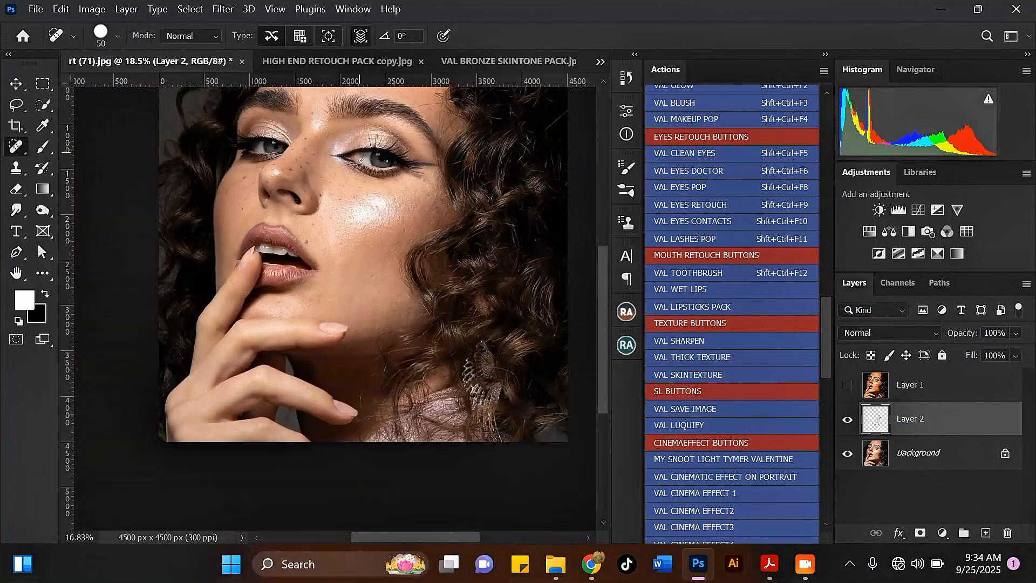
{"action": "scroll", "coordinate": [377, 379], "scroll_direction": "up", "scroll_amount": 4}
{"action": "mouse_move", "coordinate": [403, 259]}
{"action": "left_mouse_down"}
{"action": "mouse_move", "coordinate": [357, 280]}
{"action": "mouse_move", "coordinate": [367, 310]}
{"action": "mouse_move", "coordinate": [316, 372]}
{"action": "left_mouse_up"}
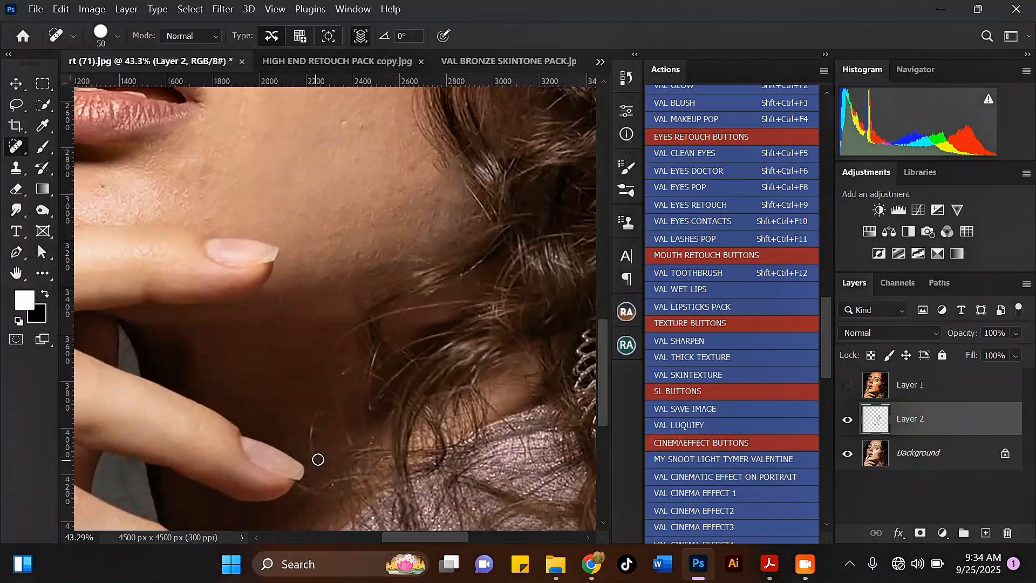
{"action": "left_click_drag", "start_coordinate": [313, 460], "coordinate": [312, 415]}
{"action": "mouse_move", "coordinate": [329, 361]}
{"action": "left_mouse_down"}
{"action": "mouse_move", "coordinate": [354, 329]}
{"action": "mouse_move", "coordinate": [430, 303]}
{"action": "mouse_move", "coordinate": [453, 315]}
{"action": "left_mouse_up"}
{"action": "left_click_drag", "start_coordinate": [355, 363], "coordinate": [342, 378]}
{"action": "left_click_drag", "start_coordinate": [343, 433], "coordinate": [355, 458]}
{"action": "scroll", "coordinate": [367, 447], "scroll_direction": "down", "scroll_amount": 5}
{"action": "scroll", "coordinate": [390, 424], "scroll_direction": "down", "scroll_amount": 2}
Step: Heal the stray hairs at the temple, beside the outer ends of the eyebrow and eye
{"action": "scroll", "coordinate": [444, 169], "scroll_direction": "up", "scroll_amount": 6}
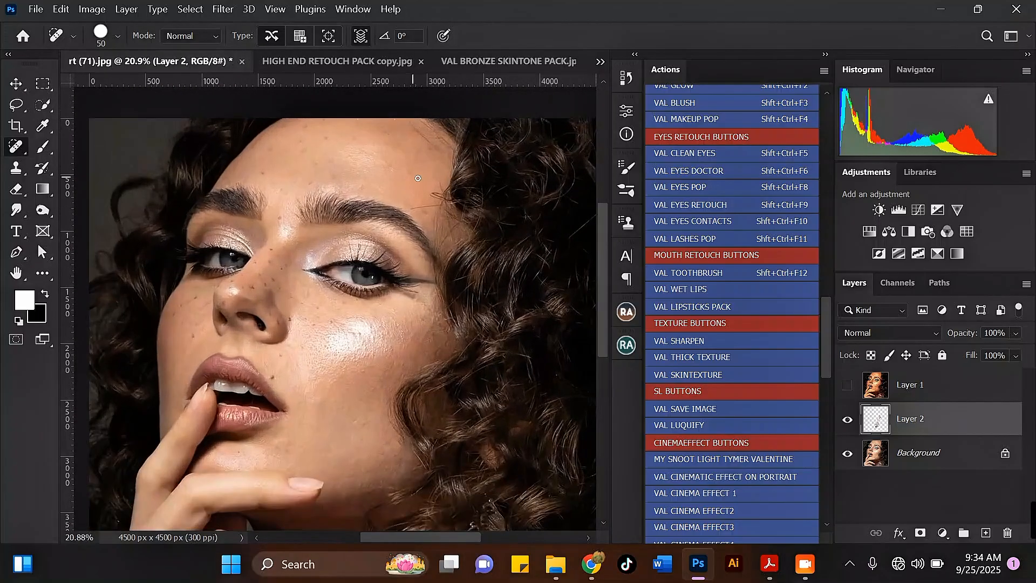
{"action": "left_click_drag", "start_coordinate": [444, 170], "coordinate": [437, 218]}
{"action": "mouse_move", "coordinate": [351, 254]}
{"action": "left_mouse_down"}
{"action": "mouse_move", "coordinate": [441, 238]}
{"action": "mouse_move", "coordinate": [444, 218]}
{"action": "mouse_move", "coordinate": [424, 272]}
{"action": "mouse_move", "coordinate": [422, 335]}
{"action": "left_mouse_up"}
{"action": "scroll", "coordinate": [404, 228], "scroll_direction": "down", "scroll_amount": 2}
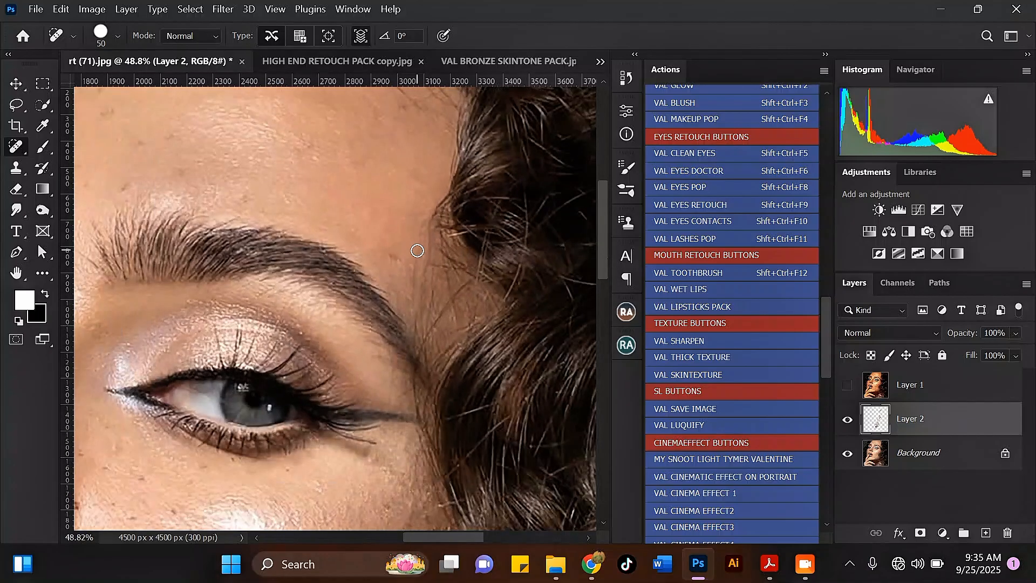
{"action": "left_click_drag", "start_coordinate": [416, 259], "coordinate": [416, 302]}
{"action": "mouse_move", "coordinate": [437, 254]}
{"action": "left_mouse_down"}
{"action": "mouse_move", "coordinate": [462, 276]}
{"action": "mouse_move", "coordinate": [450, 272]}
{"action": "mouse_move", "coordinate": [457, 280]}
{"action": "mouse_move", "coordinate": [413, 352]}
{"action": "mouse_move", "coordinate": [424, 400]}
{"action": "left_mouse_up"}
{"action": "scroll", "coordinate": [413, 275], "scroll_direction": "down", "scroll_amount": 2}
{"action": "scroll", "coordinate": [435, 359], "scroll_direction": "down", "scroll_amount": 2}
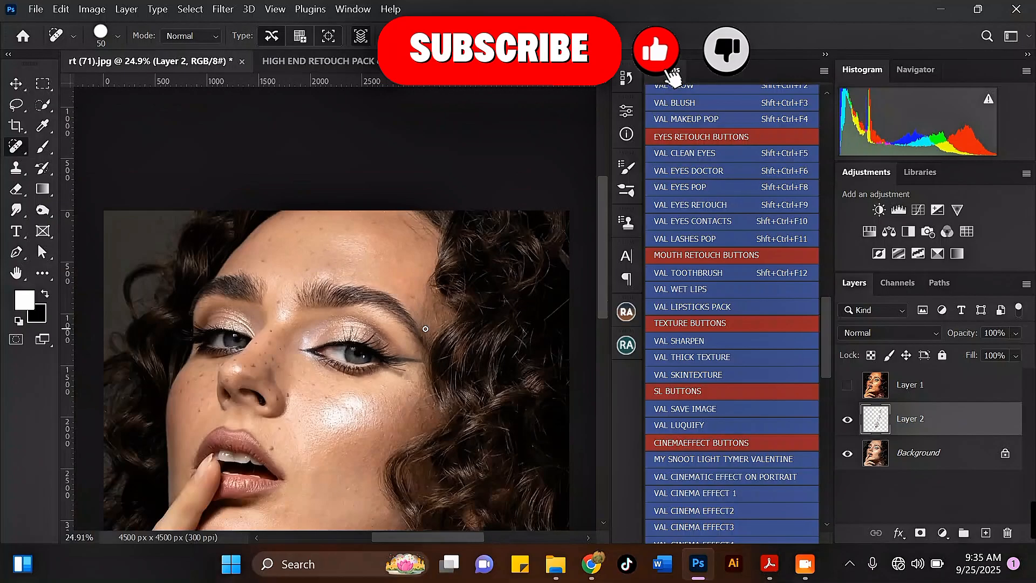
Step: Heal the stray hairs on the upper forehead along the hairline
{"action": "scroll", "coordinate": [408, 181], "scroll_direction": "up", "scroll_amount": 2}
{"action": "left_click_drag", "start_coordinate": [422, 162], "coordinate": [464, 208]}
{"action": "left_click_drag", "start_coordinate": [440, 162], "coordinate": [497, 209]}
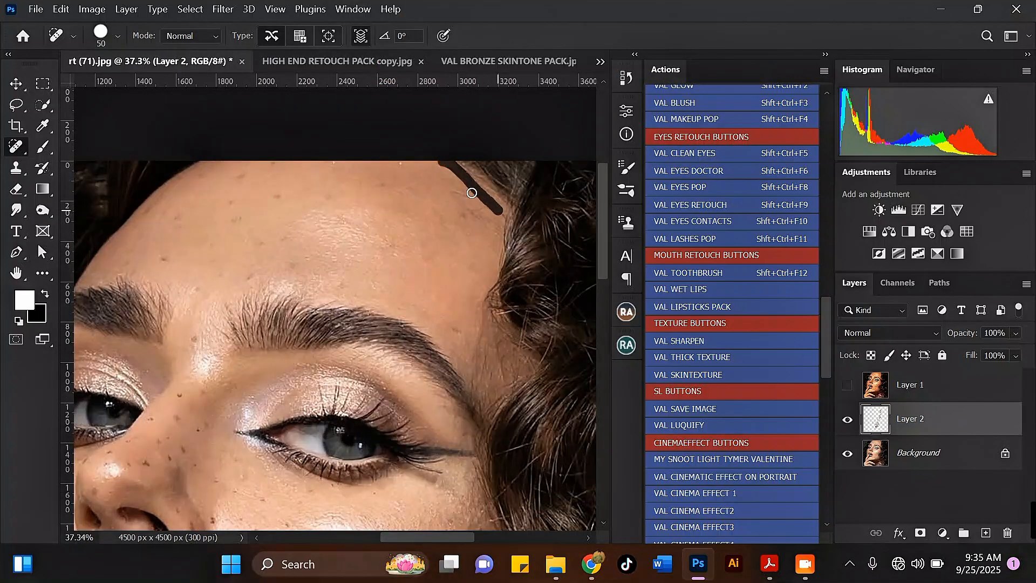
{"action": "mouse_move", "coordinate": [455, 163]}
{"action": "left_mouse_down"}
{"action": "mouse_move", "coordinate": [486, 198]}
{"action": "mouse_move", "coordinate": [475, 213]}
{"action": "mouse_move", "coordinate": [456, 196]}
{"action": "left_mouse_up"}
{"action": "scroll", "coordinate": [449, 163], "scroll_direction": "down", "scroll_amount": 4}
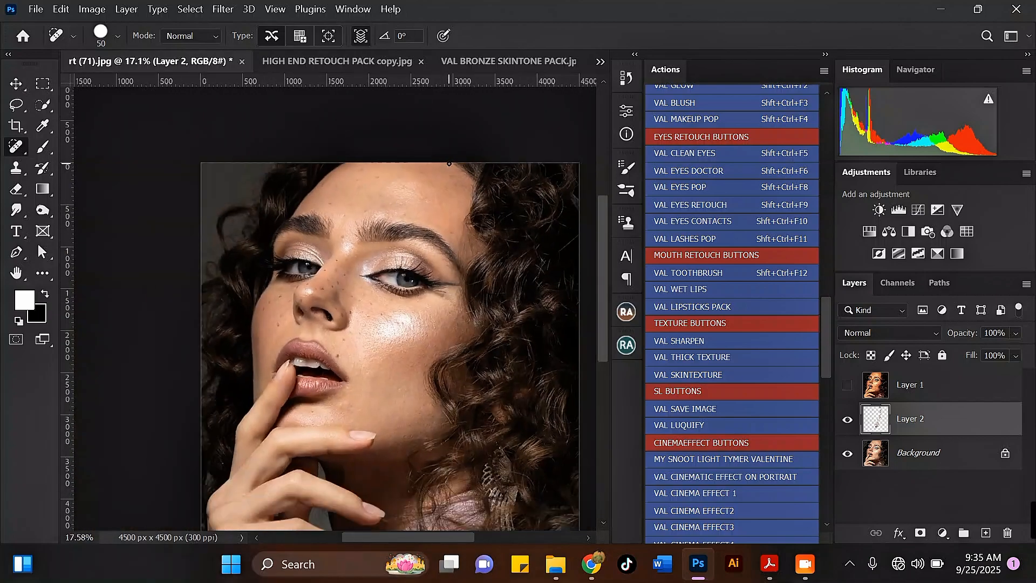
{"action": "scroll", "coordinate": [449, 164], "scroll_direction": "down", "scroll_amount": 1}
{"action": "scroll", "coordinate": [444, 300], "scroll_direction": "up", "scroll_amount": 3}
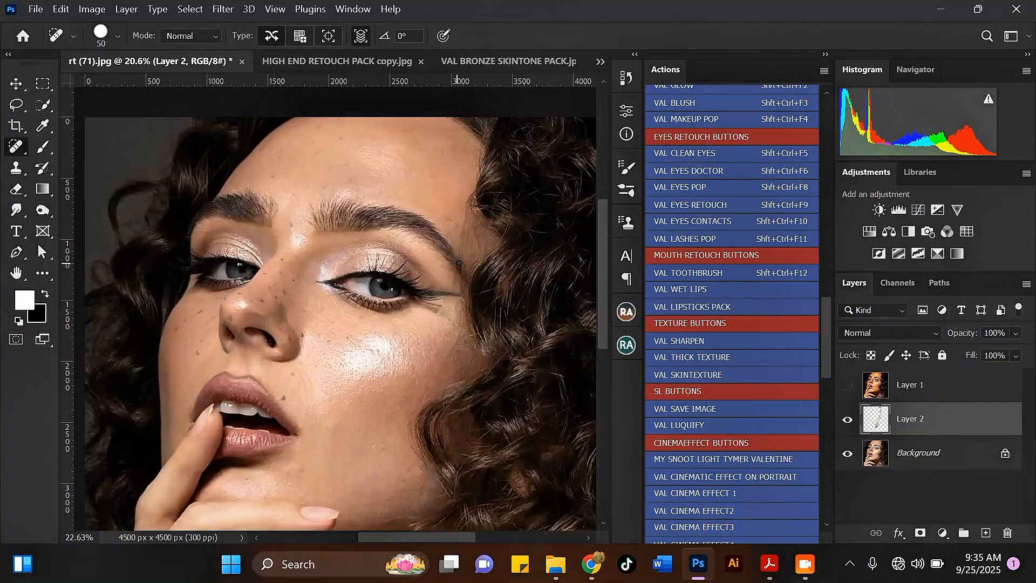
{"action": "scroll", "coordinate": [473, 322], "scroll_direction": "down", "scroll_amount": 1}
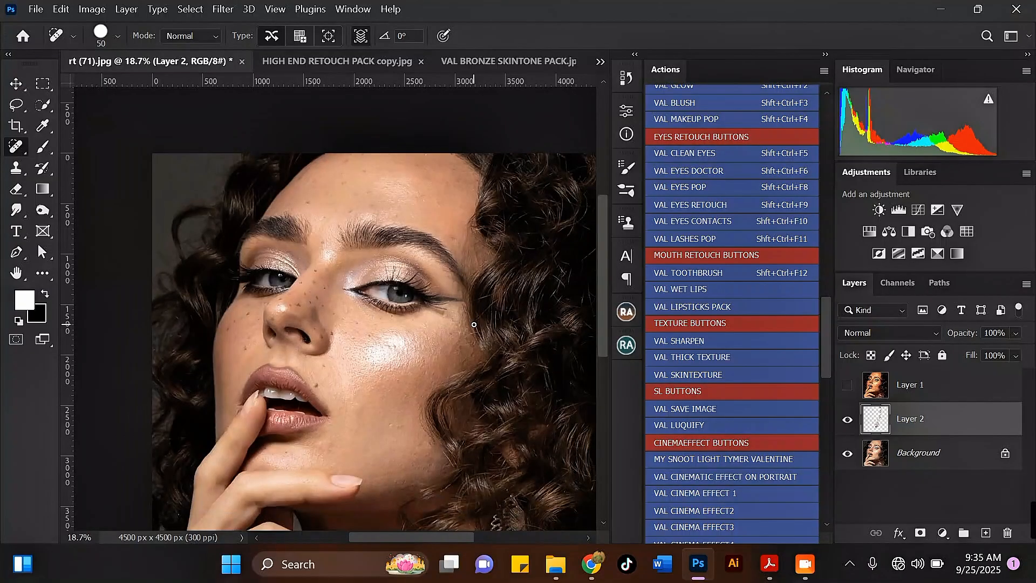
Step: Stamp the healed portrait, Background plus Layer 2, into a new merged layer above Layer 2
{"action": "scroll", "coordinate": [474, 324], "scroll_direction": "up", "scroll_amount": 4}
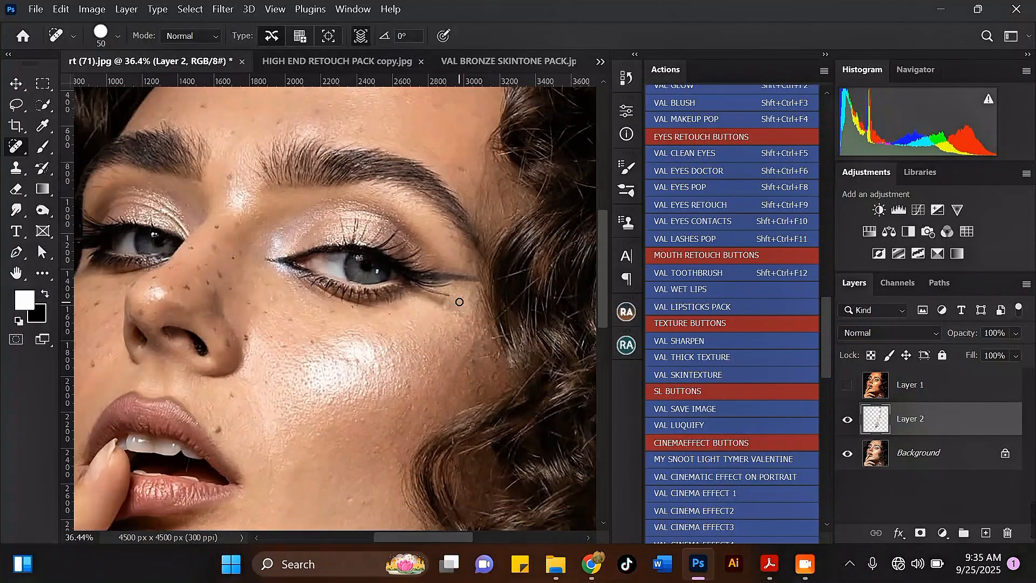
{"action": "scroll", "coordinate": [459, 301], "scroll_direction": "down", "scroll_amount": 5}
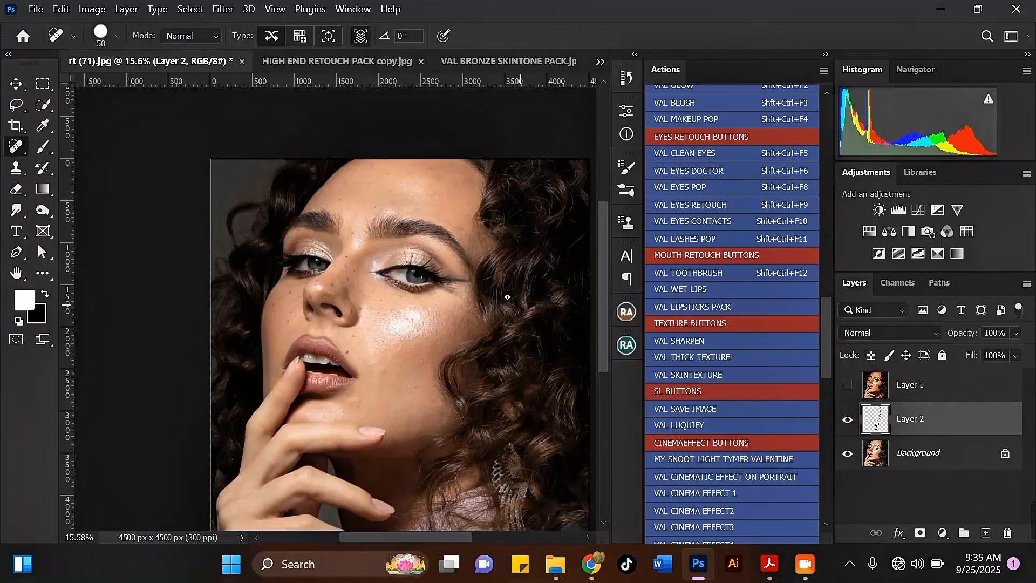
{"action": "scroll", "coordinate": [507, 297], "scroll_direction": "up", "scroll_amount": 2}
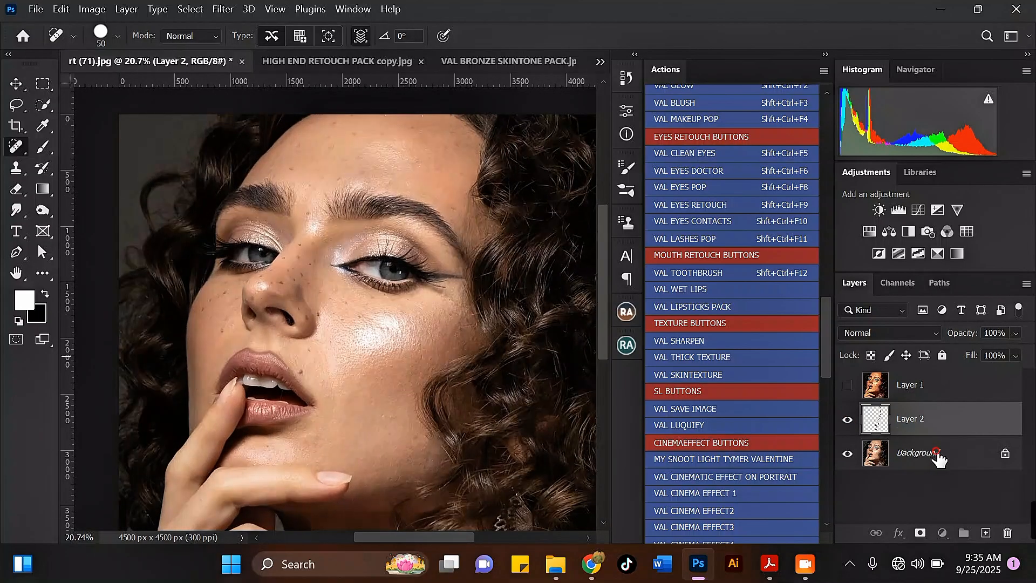
{"action": "left_click", "coordinate": [938, 458]}
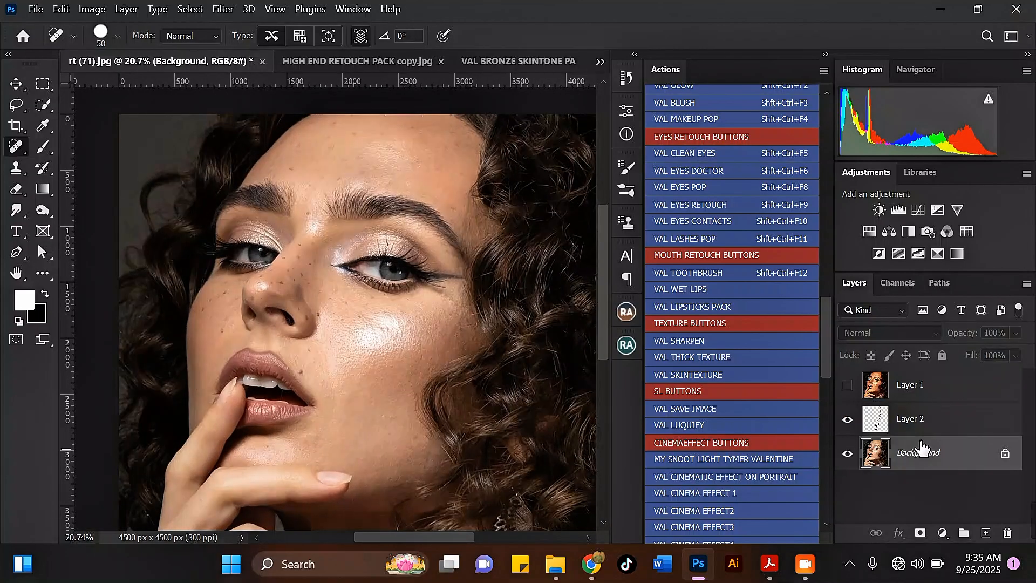
{"action": "left_click", "coordinate": [940, 427]}
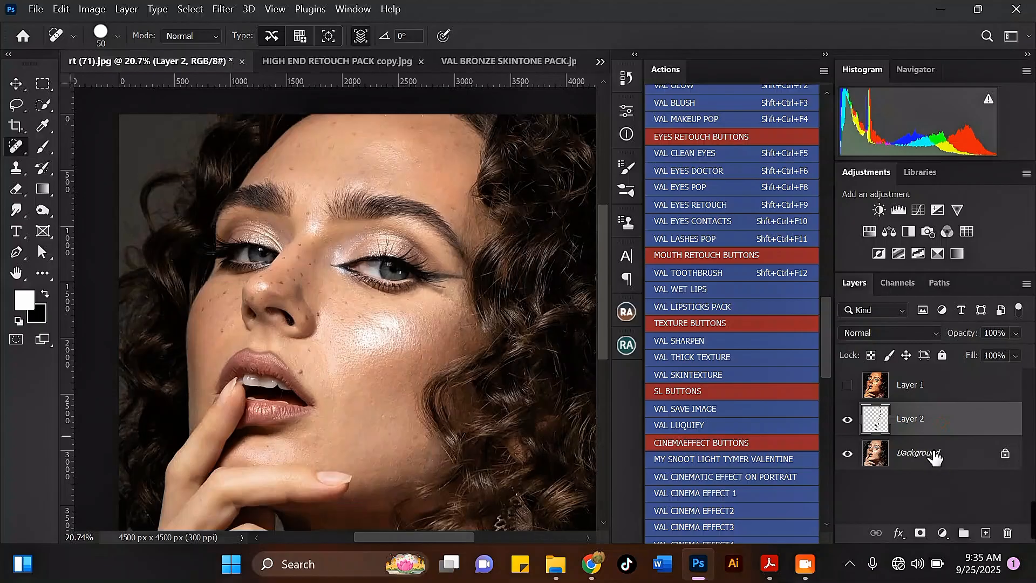
{"action": "left_click", "coordinate": [934, 456]}
{"action": "left_click", "coordinate": [942, 426]}
{"action": "key", "text": "ctrl+shift+alt+e"}
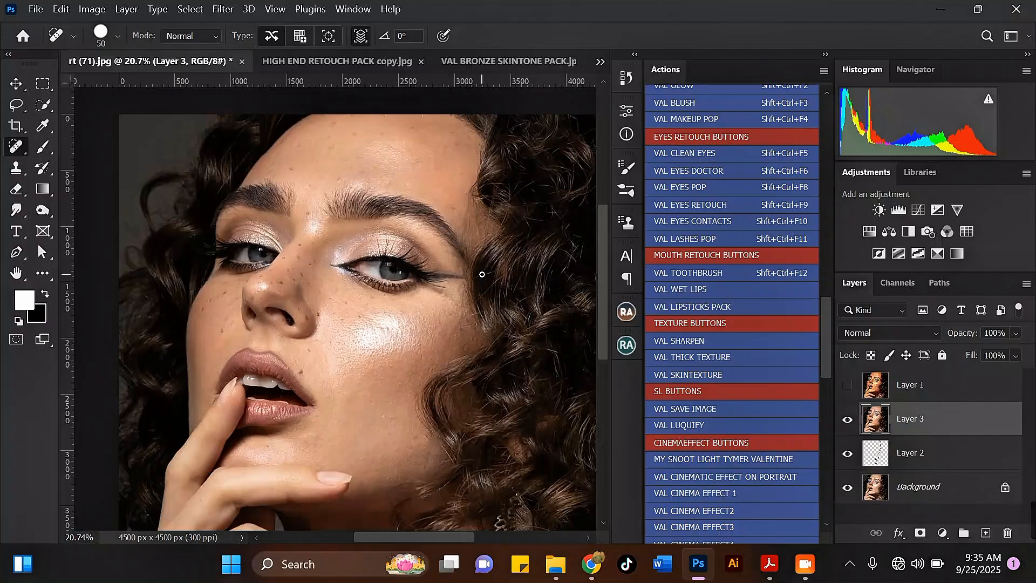
Step: Run the VAL ADVANCE FREQUENCY SP action on the merged layer
{"action": "scroll", "coordinate": [262, 138], "scroll_direction": "up", "scroll_amount": 2}
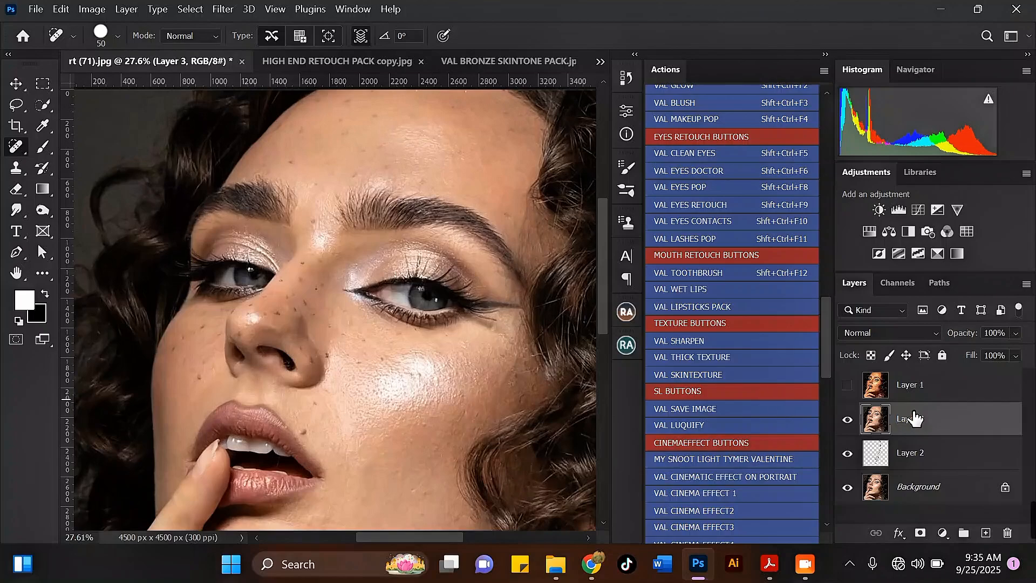
{"action": "scroll", "coordinate": [218, 163], "scroll_direction": "down", "scroll_amount": 2}
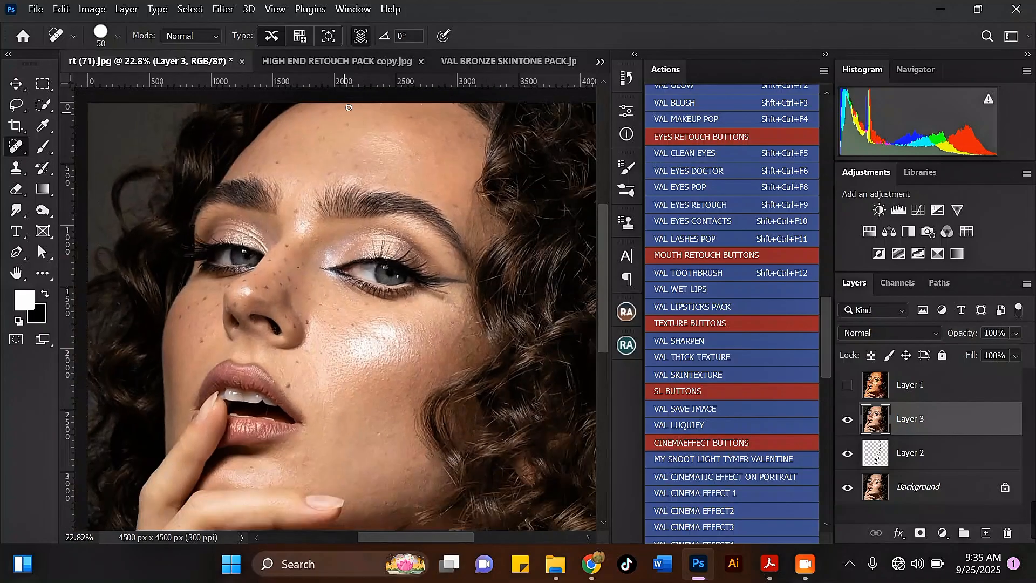
{"action": "mouse_move", "coordinate": [832, 350]}
{"action": "left_mouse_down"}
{"action": "mouse_move", "coordinate": [827, 231]}
{"action": "mouse_move", "coordinate": [825, 247]}
{"action": "left_mouse_up"}
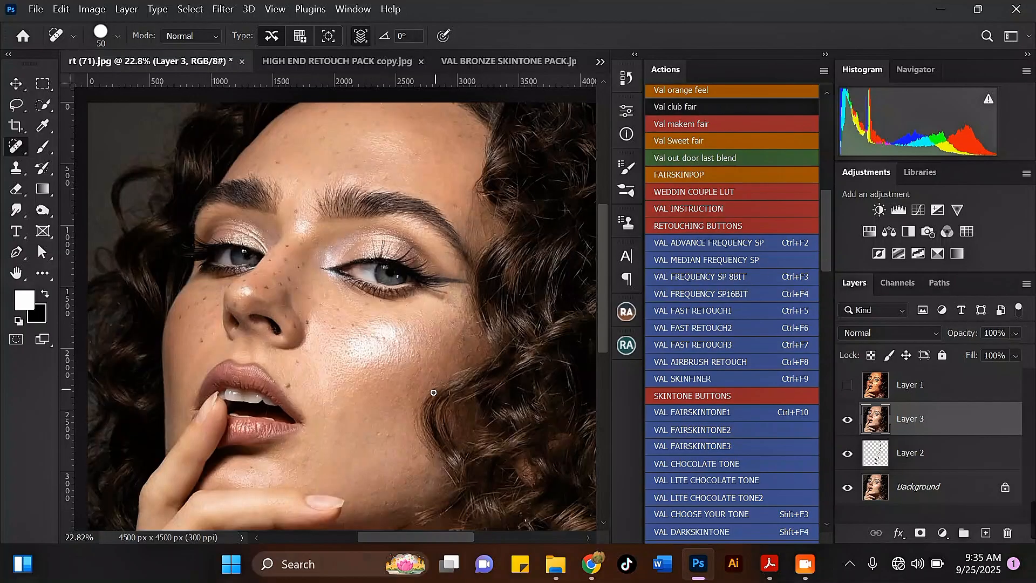
{"action": "scroll", "coordinate": [377, 423], "scroll_direction": "up", "scroll_amount": 1}
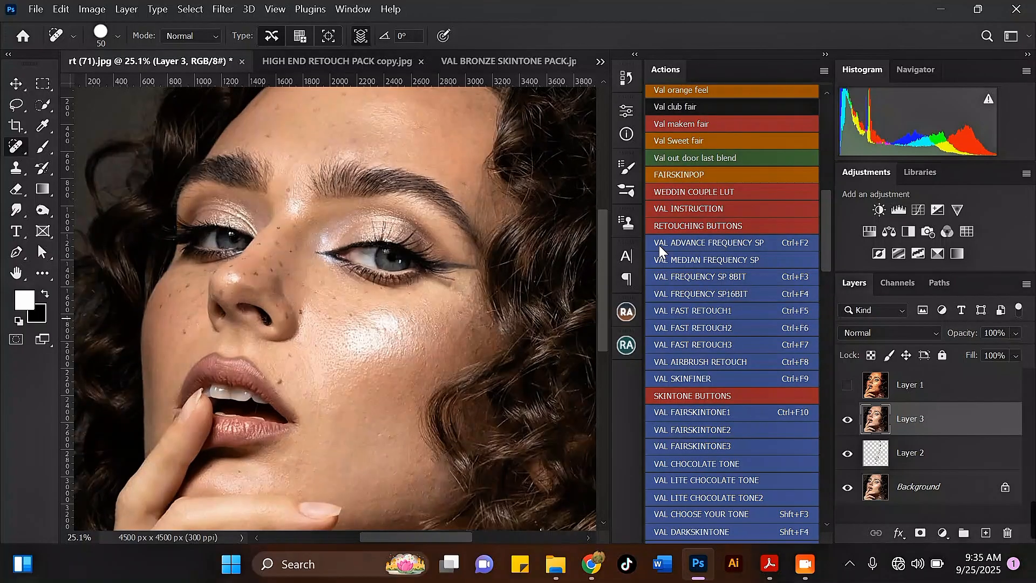
{"action": "left_click", "coordinate": [694, 240]}
{"action": "left_click", "coordinate": [607, 270]}
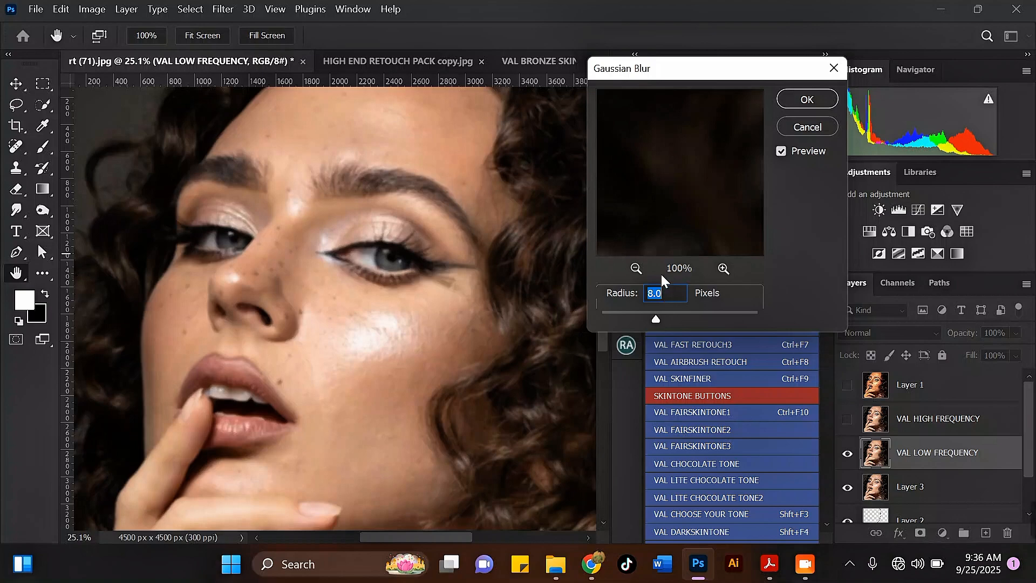
Step: Blur the VAL LOW FREQUENCY layer with an 8.2 px Gaussian Blur and let the frequency separation action finish
{"action": "left_click", "coordinate": [636, 268]}
{"action": "left_click", "coordinate": [636, 269]}
{"action": "left_click", "coordinate": [636, 268]}
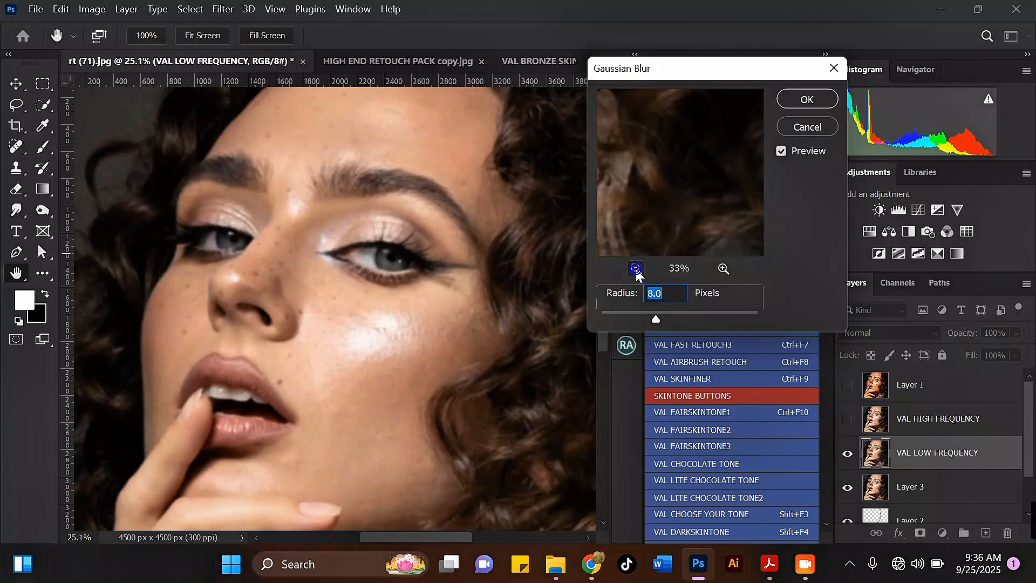
{"action": "left_click", "coordinate": [636, 269]}
{"action": "left_click", "coordinate": [635, 269]}
{"action": "left_click", "coordinate": [636, 269]}
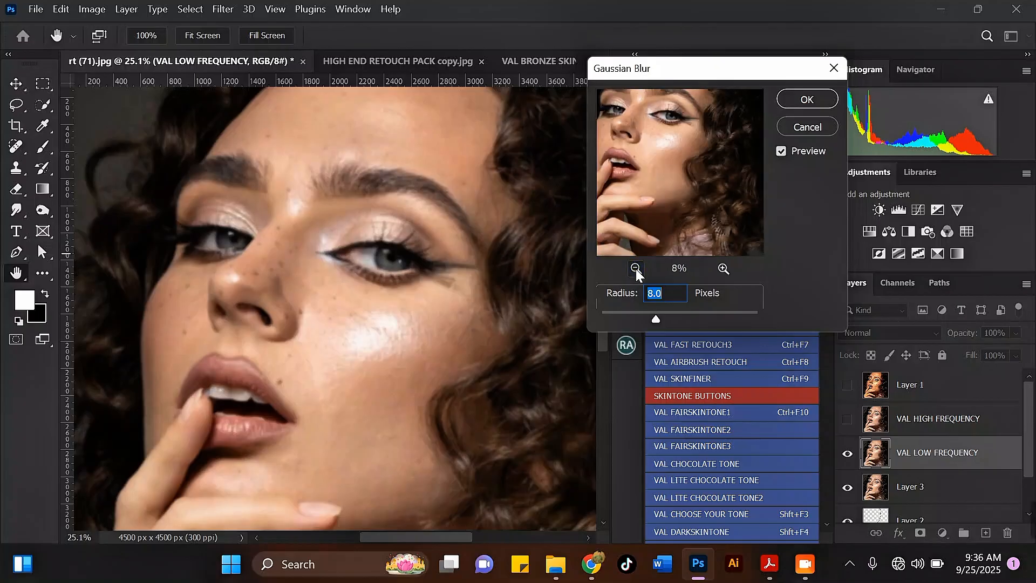
{"action": "scroll", "coordinate": [653, 122], "scroll_direction": "up", "scroll_amount": 2}
{"action": "left_click_drag", "start_coordinate": [651, 116], "coordinate": [662, 172]}
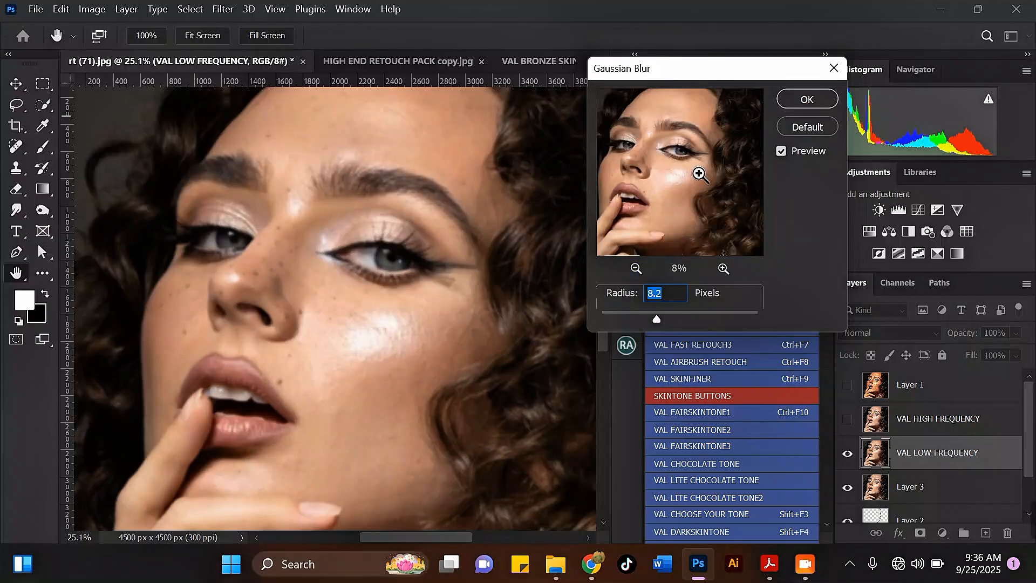
{"action": "key", "text": "ctrl+plus"}
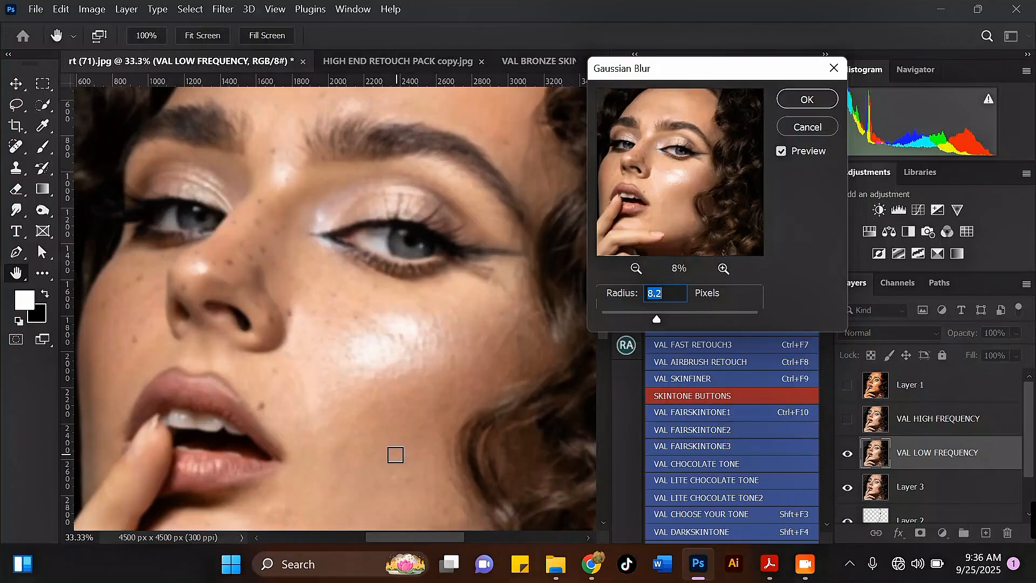
{"action": "left_click", "coordinate": [791, 102]}
{"action": "key", "text": "j"}
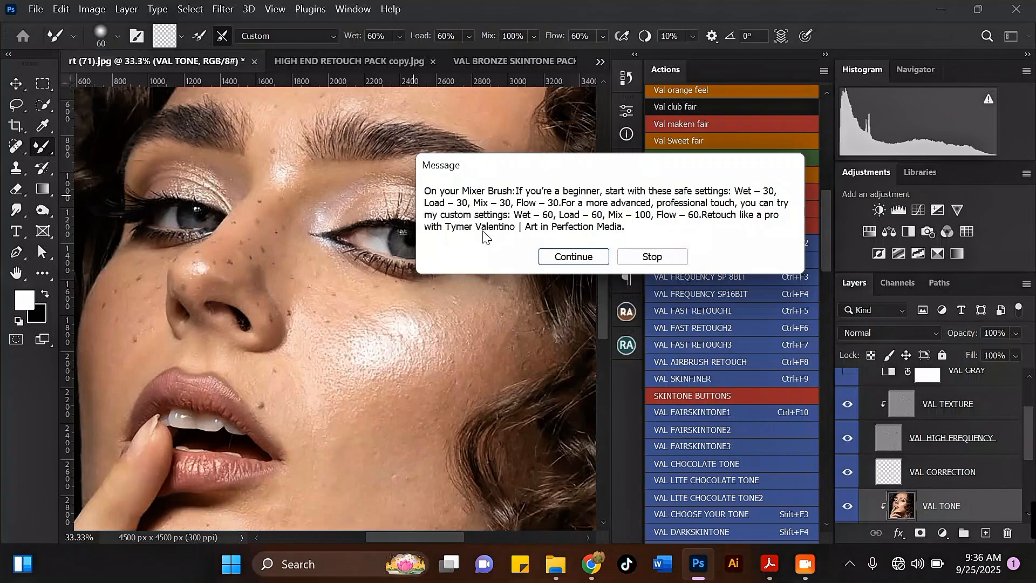
{"action": "left_click", "coordinate": [568, 257]}
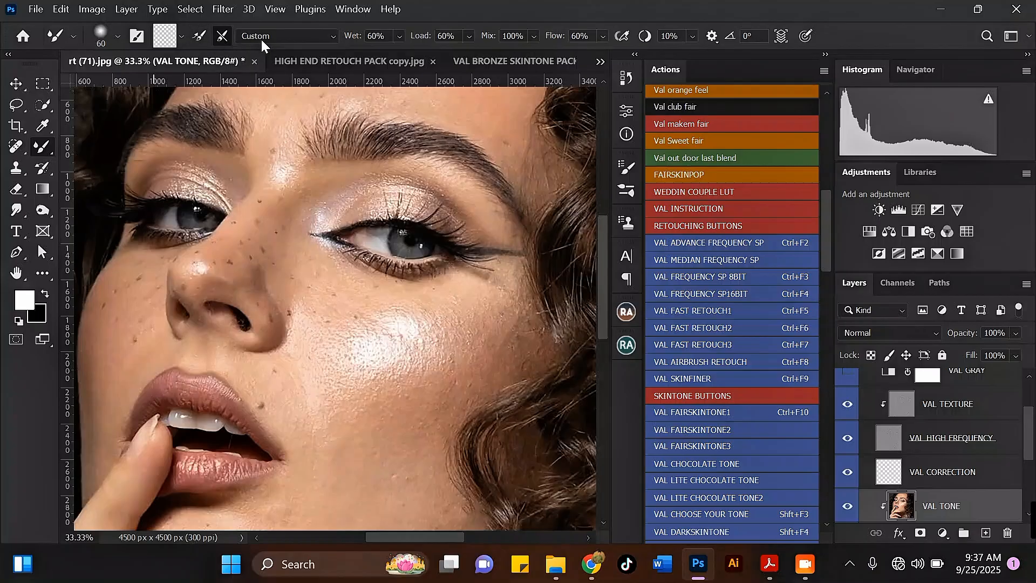
Step: Inspect the Mixer Brush's tip settings and its Soft Round preset
{"action": "left_click", "coordinate": [138, 38]}
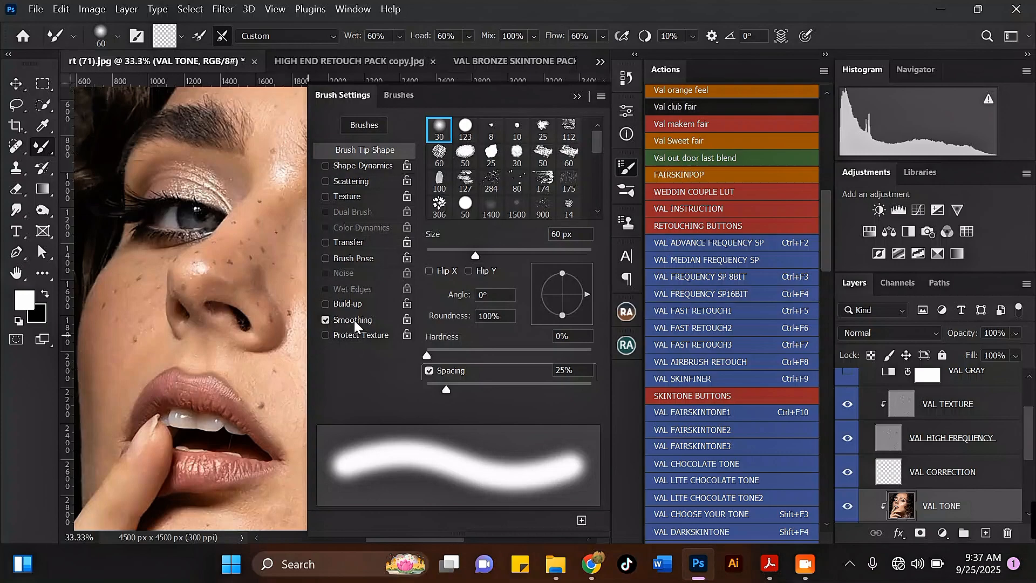
{"action": "left_click", "coordinate": [579, 96]}
{"action": "left_click", "coordinate": [115, 37]}
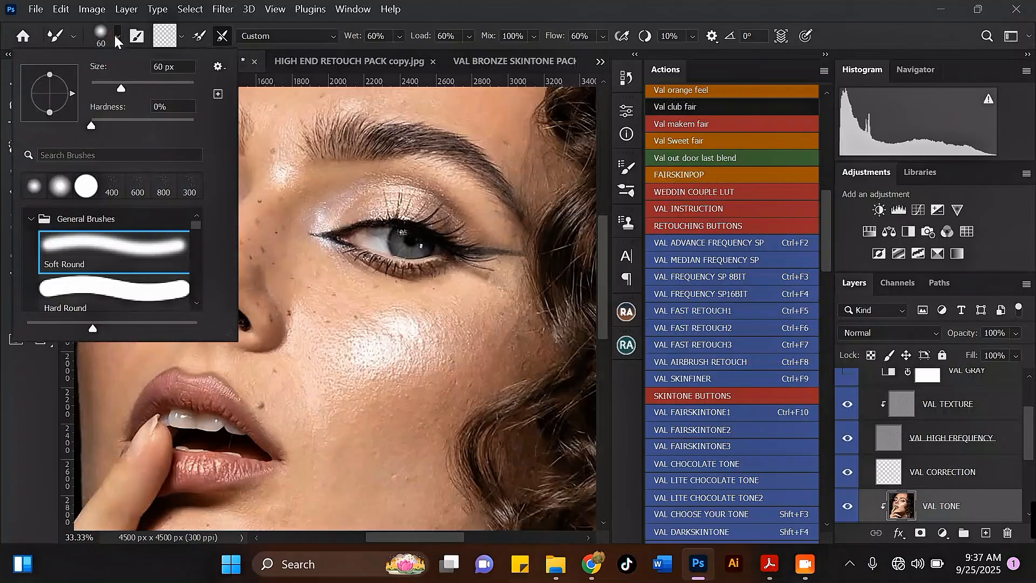
{"action": "left_click", "coordinate": [269, 127]}
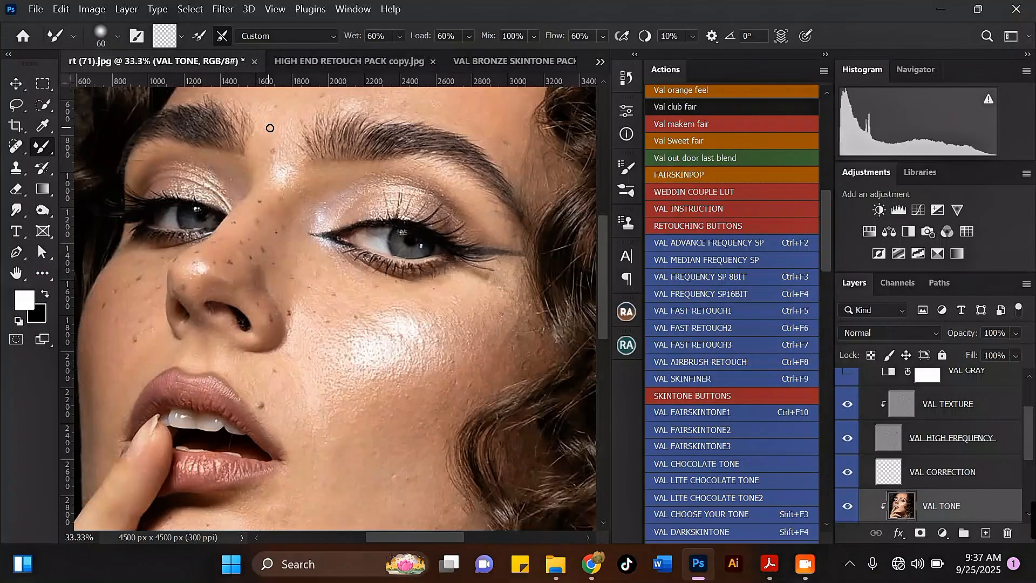
Step: Enlarge the Mixer Brush to 400 px and blend the skin tones on VAL TONE across the forehead above the arched eyebrow
{"action": "scroll", "coordinate": [270, 127], "scroll_direction": "down", "scroll_amount": 1}
{"action": "left_click_drag", "start_coordinate": [1032, 444], "coordinate": [1032, 468]}
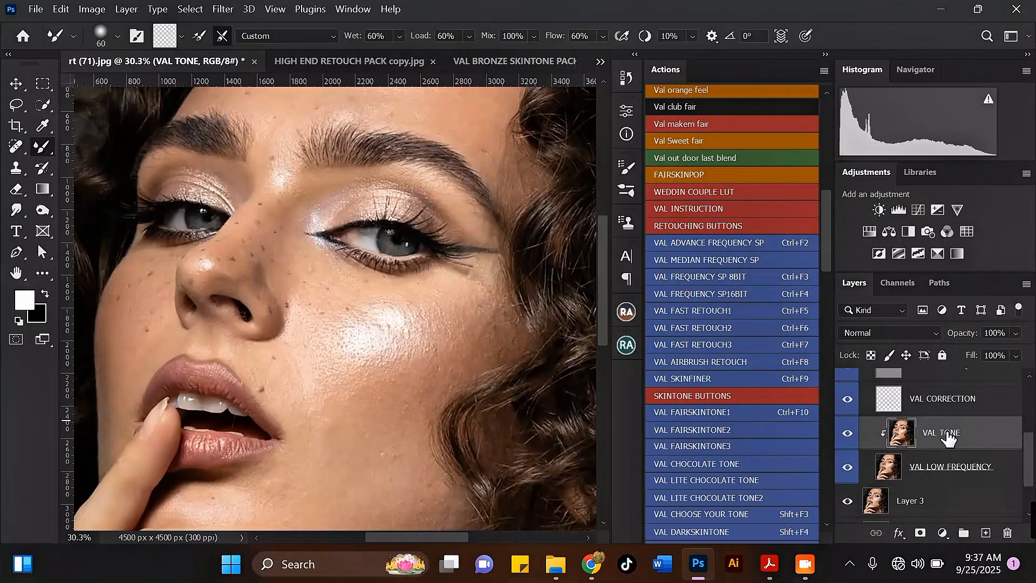
{"action": "scroll", "coordinate": [357, 371], "scroll_direction": "down", "scroll_amount": 1}
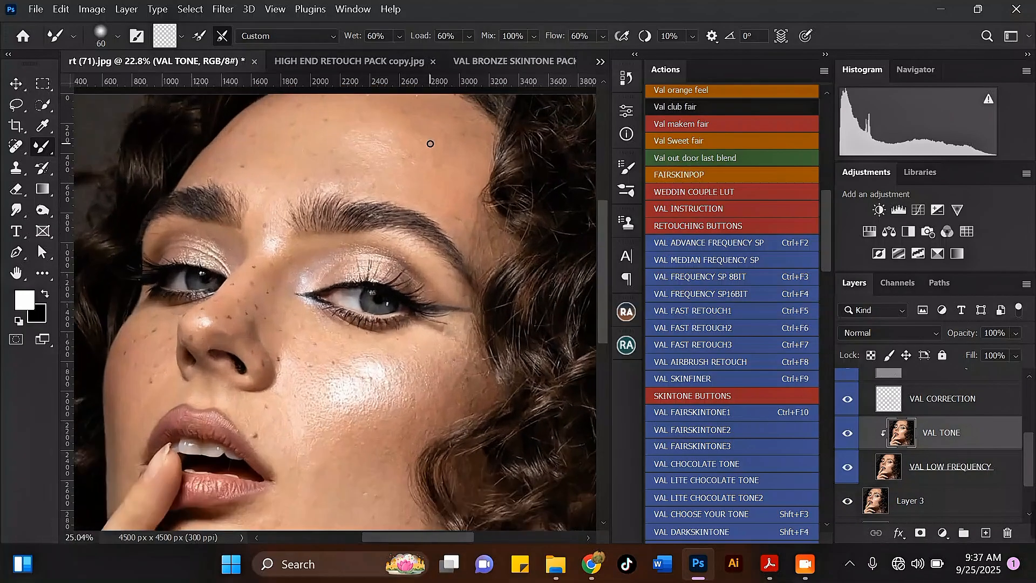
{"action": "scroll", "coordinate": [431, 143], "scroll_direction": "up", "scroll_amount": 3}
{"action": "scroll", "coordinate": [375, 111], "scroll_direction": "down", "scroll_amount": 3}
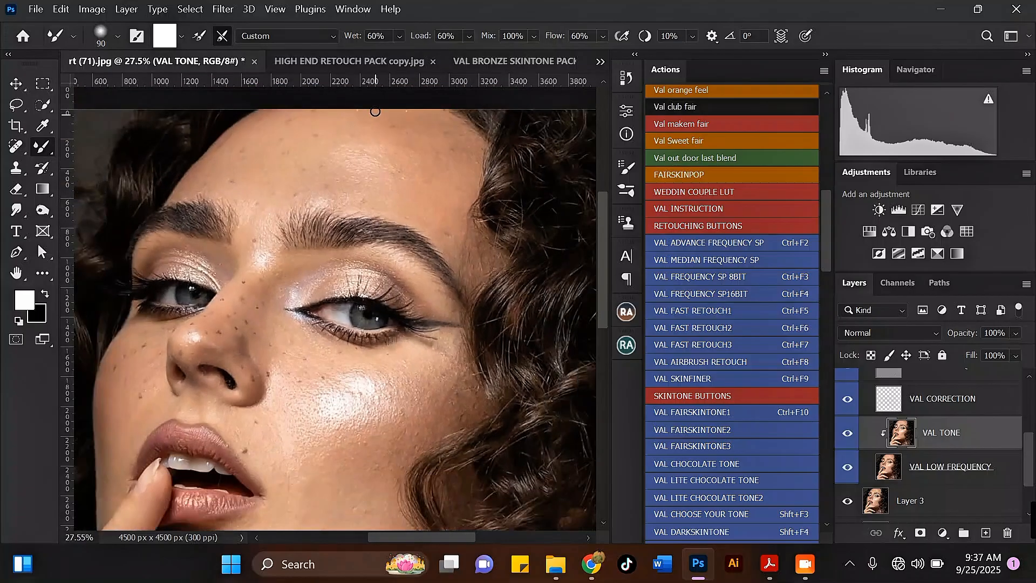
{"action": "scroll", "coordinate": [374, 111], "scroll_direction": "up", "scroll_amount": 4}
{"action": "key", "text": "bracketright"}
{"action": "key", "text": "bracketright"}
{"action": "key", "text": "bracketright"}
{"action": "key", "text": "bracketright"}
{"action": "key", "text": "bracketright"}
{"action": "key", "text": "bracketright"}
{"action": "key", "text": "bracketright"}
{"action": "key", "text": "bracketright"}
{"action": "key", "text": "bracketright"}
{"action": "key", "text": "bracketright"}
{"action": "key", "text": "bracketright"}
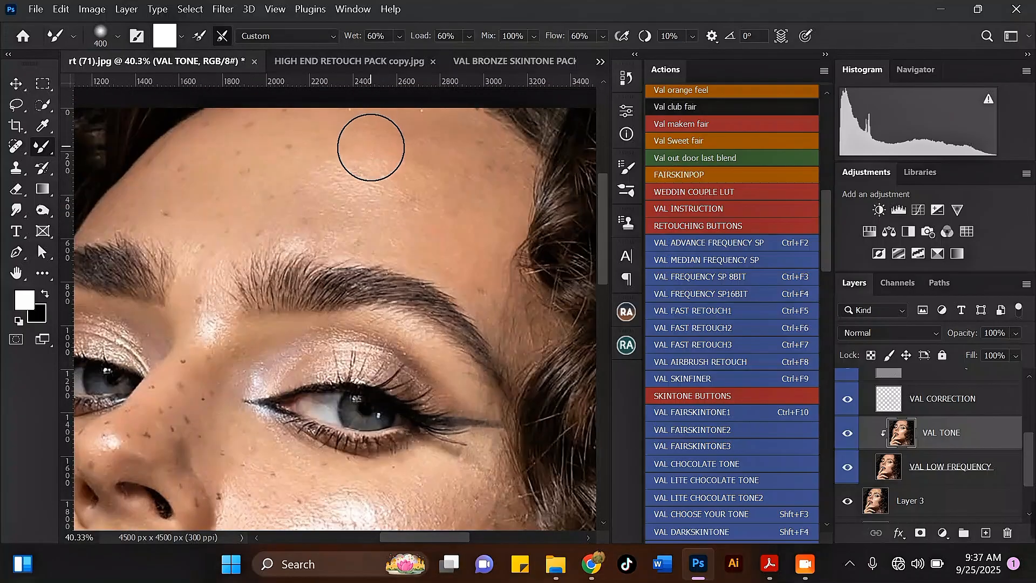
{"action": "mouse_move", "coordinate": [404, 161]}
{"action": "left_mouse_down"}
{"action": "mouse_move", "coordinate": [416, 182]}
{"action": "mouse_move", "coordinate": [399, 208]}
{"action": "mouse_move", "coordinate": [421, 208]}
{"action": "mouse_move", "coordinate": [448, 177]}
{"action": "mouse_move", "coordinate": [460, 180]}
{"action": "mouse_move", "coordinate": [481, 219]}
{"action": "mouse_move", "coordinate": [458, 243]}
{"action": "mouse_move", "coordinate": [462, 253]}
{"action": "mouse_move", "coordinate": [474, 227]}
{"action": "mouse_move", "coordinate": [447, 237]}
{"action": "mouse_move", "coordinate": [471, 259]}
{"action": "mouse_move", "coordinate": [475, 167]}
{"action": "mouse_move", "coordinate": [407, 238]}
{"action": "mouse_move", "coordinate": [467, 261]}
{"action": "mouse_move", "coordinate": [469, 212]}
{"action": "left_mouse_up"}
{"action": "key", "text": "bracketleft"}
{"action": "mouse_move", "coordinate": [391, 213]}
{"action": "left_mouse_down"}
{"action": "mouse_move", "coordinate": [361, 227]}
{"action": "mouse_move", "coordinate": [299, 226]}
{"action": "mouse_move", "coordinate": [365, 219]}
{"action": "mouse_move", "coordinate": [368, 232]}
{"action": "left_mouse_up"}
Step: Even out the upper forehead towards the curls on VAL TONE, varying the Mixer Brush between 300 and 500 px
{"action": "scroll", "coordinate": [381, 204], "scroll_direction": "down", "scroll_amount": 3}
{"action": "scroll", "coordinate": [379, 155], "scroll_direction": "up", "scroll_amount": 3}
{"action": "key", "text": "bracketright"}
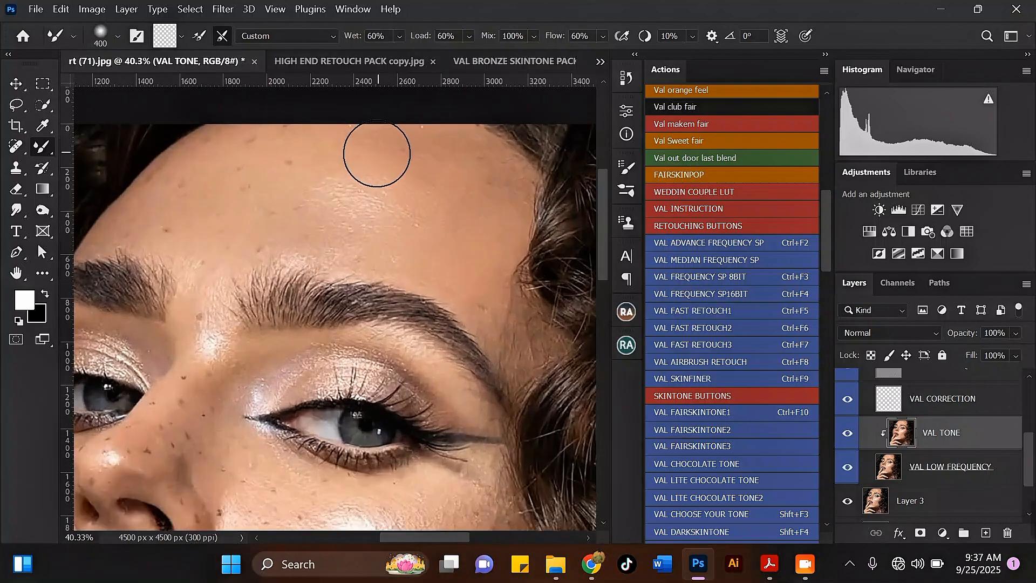
{"action": "mouse_move", "coordinate": [376, 155]}
{"action": "left_mouse_down"}
{"action": "mouse_move", "coordinate": [412, 142]}
{"action": "mouse_move", "coordinate": [419, 163]}
{"action": "mouse_move", "coordinate": [445, 159]}
{"action": "left_mouse_up"}
{"action": "key", "text": "bracketleft"}
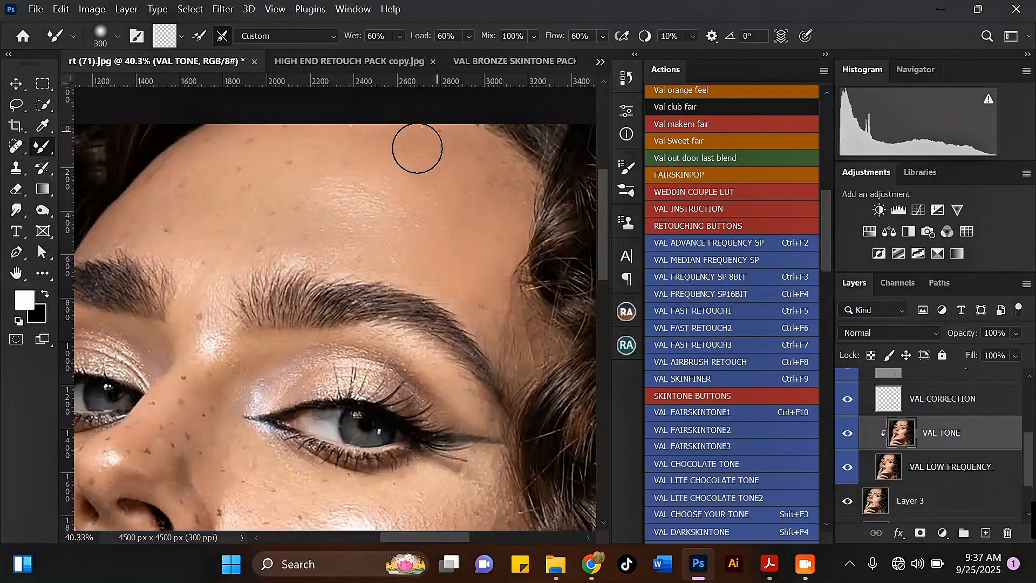
{"action": "left_click_drag", "start_coordinate": [370, 144], "coordinate": [381, 146]}
{"action": "key", "text": "bracketright"}
{"action": "mouse_move", "coordinate": [478, 182]}
{"action": "left_mouse_down"}
{"action": "mouse_move", "coordinate": [437, 226]}
{"action": "mouse_move", "coordinate": [470, 176]}
{"action": "mouse_move", "coordinate": [451, 213]}
{"action": "mouse_move", "coordinate": [477, 231]}
{"action": "mouse_move", "coordinate": [477, 180]}
{"action": "left_mouse_up"}
{"action": "key", "text": "bracketright"}
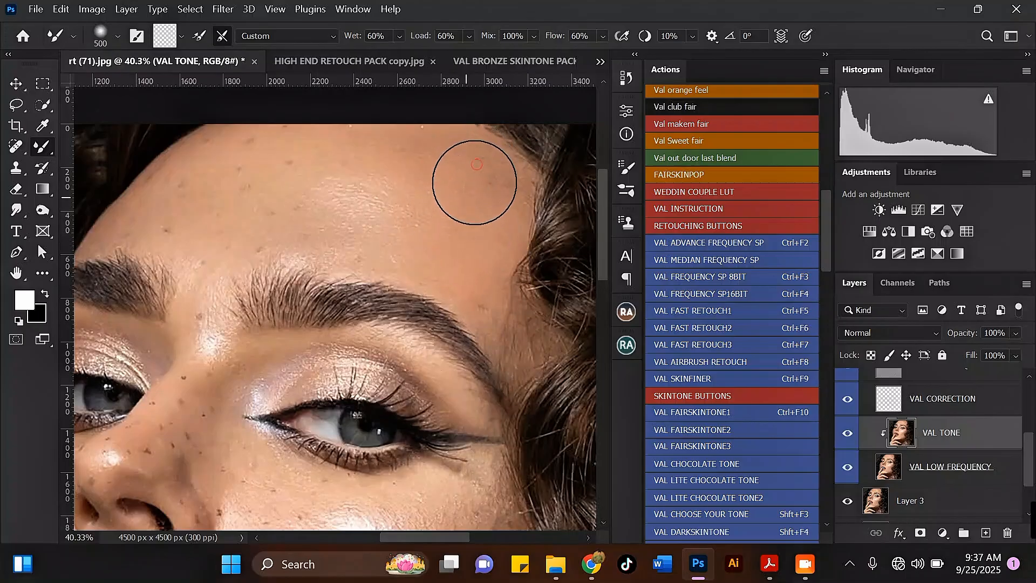
Step: Reduce the Mixer Brush to 200 px and blend the skin between the eyebrows and up the middle of the forehead
{"action": "scroll", "coordinate": [476, 186], "scroll_direction": "down", "scroll_amount": 3}
{"action": "key", "text": "bracketleft"}
{"action": "scroll", "coordinate": [294, 188], "scroll_direction": "up", "scroll_amount": 3}
{"action": "key", "text": "bracketleft"}
{"action": "key", "text": "bracketleft"}
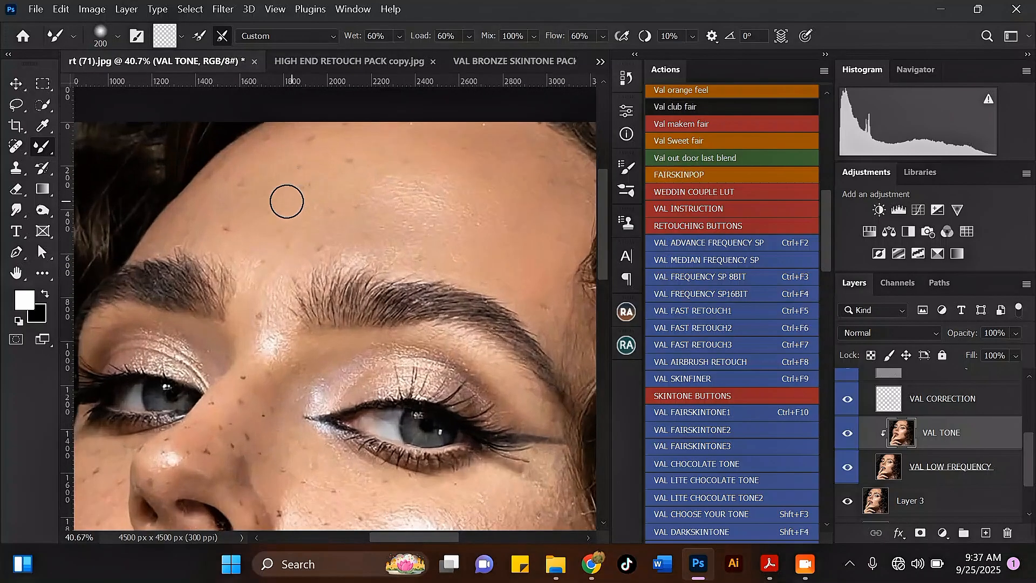
{"action": "left_click_drag", "start_coordinate": [262, 248], "coordinate": [258, 257]}
{"action": "mouse_move", "coordinate": [292, 223]}
{"action": "left_mouse_down"}
{"action": "mouse_move", "coordinate": [297, 266]}
{"action": "mouse_move", "coordinate": [292, 257]}
{"action": "left_mouse_up"}
{"action": "left_click_drag", "start_coordinate": [340, 181], "coordinate": [359, 186]}
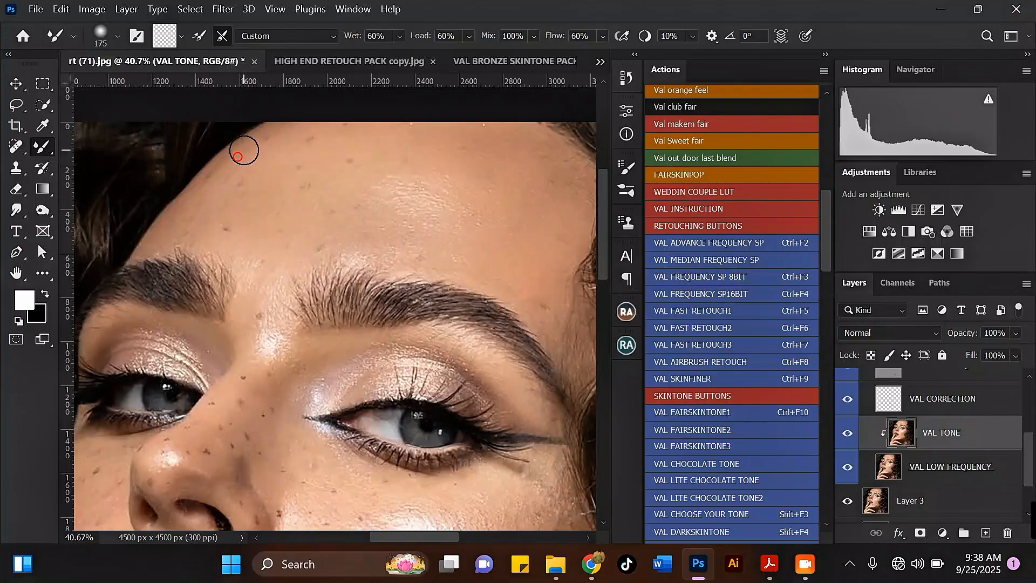
Step: Blend the tones along the hairline and across the forehead highlight, adjusting the Mixer Brush between 175 and 300 px
{"action": "key", "text": "bracketleft"}
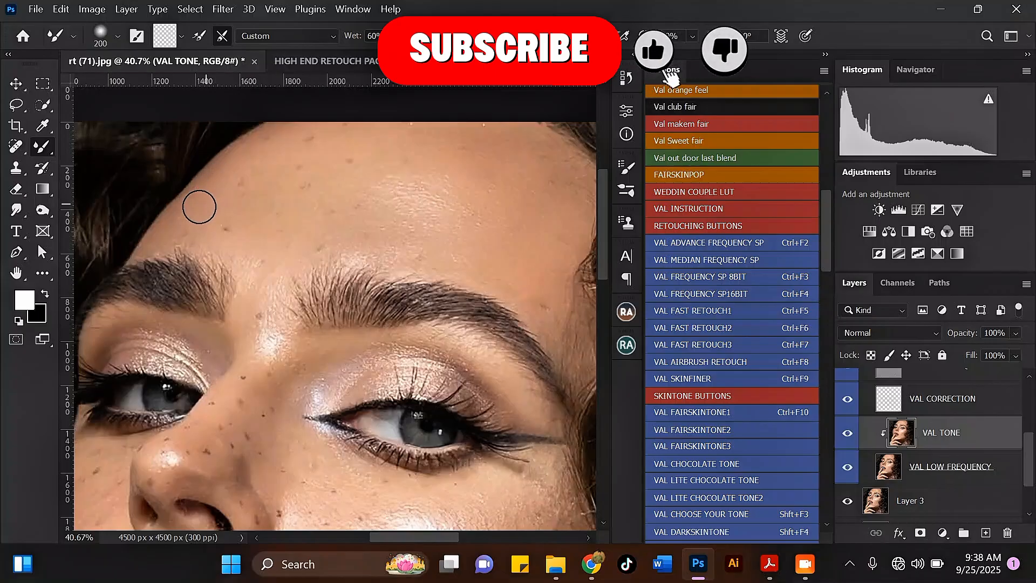
{"action": "key", "text": "bracketright"}
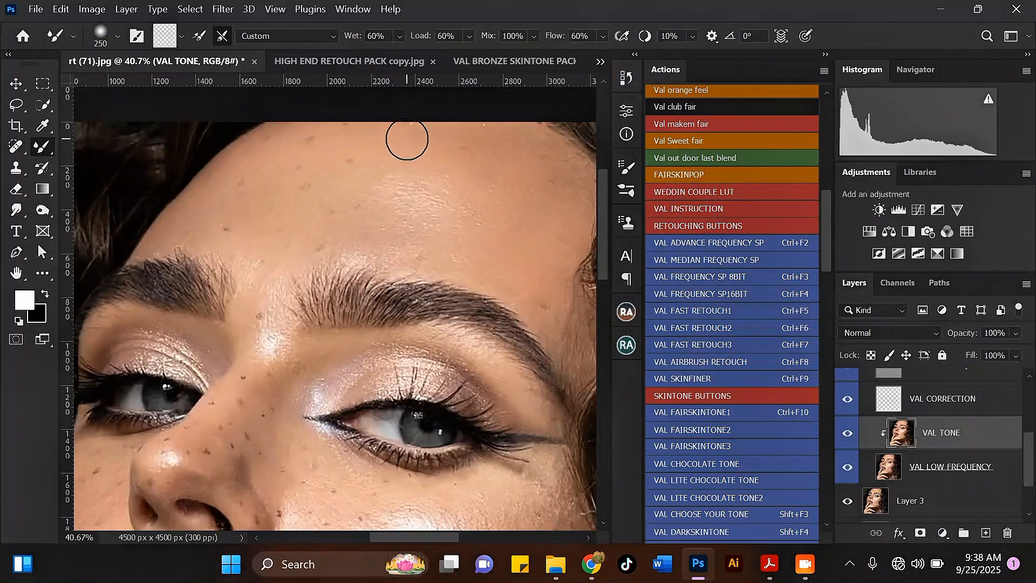
{"action": "key", "text": "bracketright"}
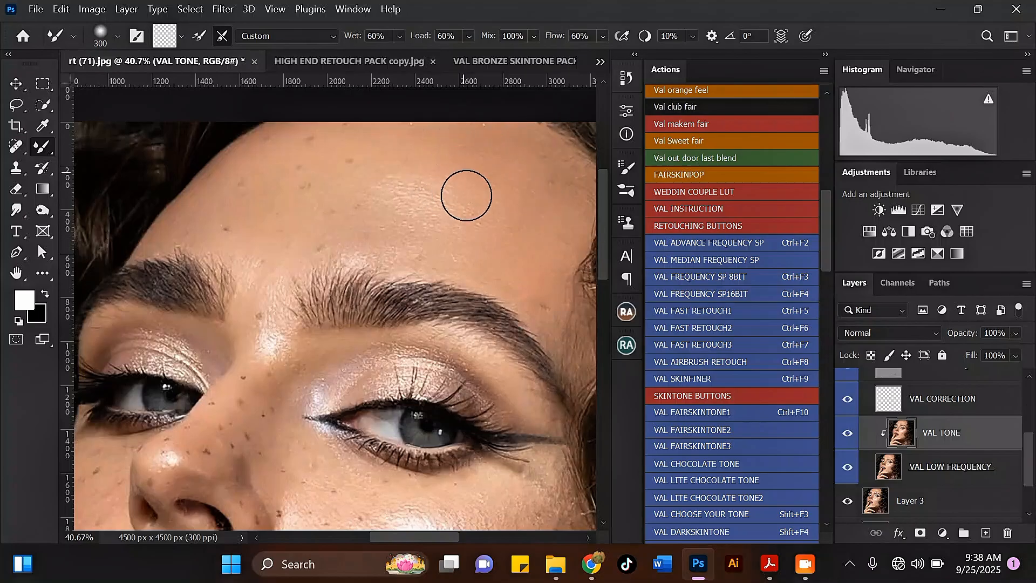
{"action": "key", "text": "bracketleft"}
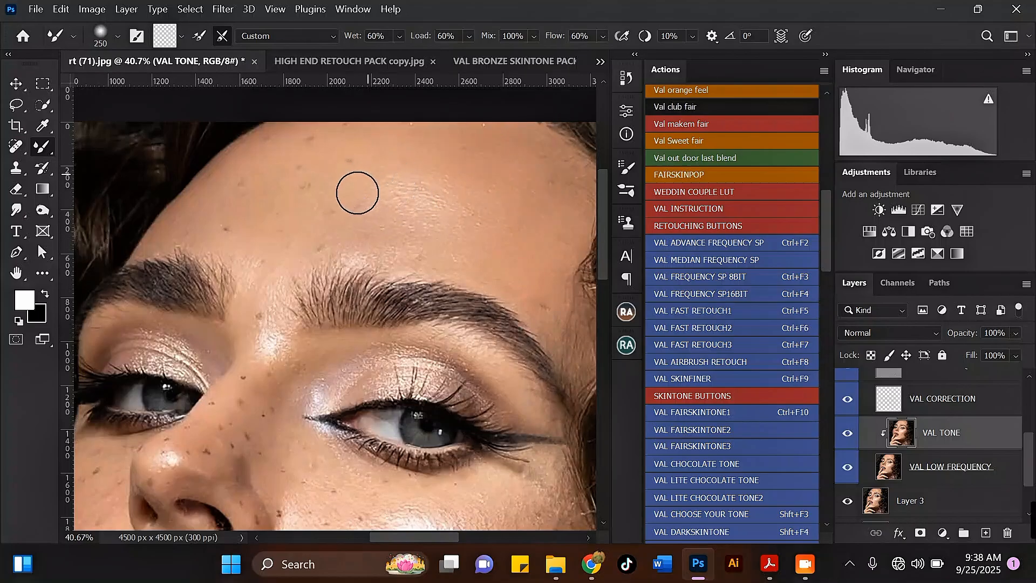
{"action": "key", "text": "bracketleft"}
Step: Blend the skin tones on VAL TONE across the upper forehead near the image edge, enlarging the Mixer Brush from 175 to 400 px
{"action": "scroll", "coordinate": [344, 190], "scroll_direction": "down", "scroll_amount": 2}
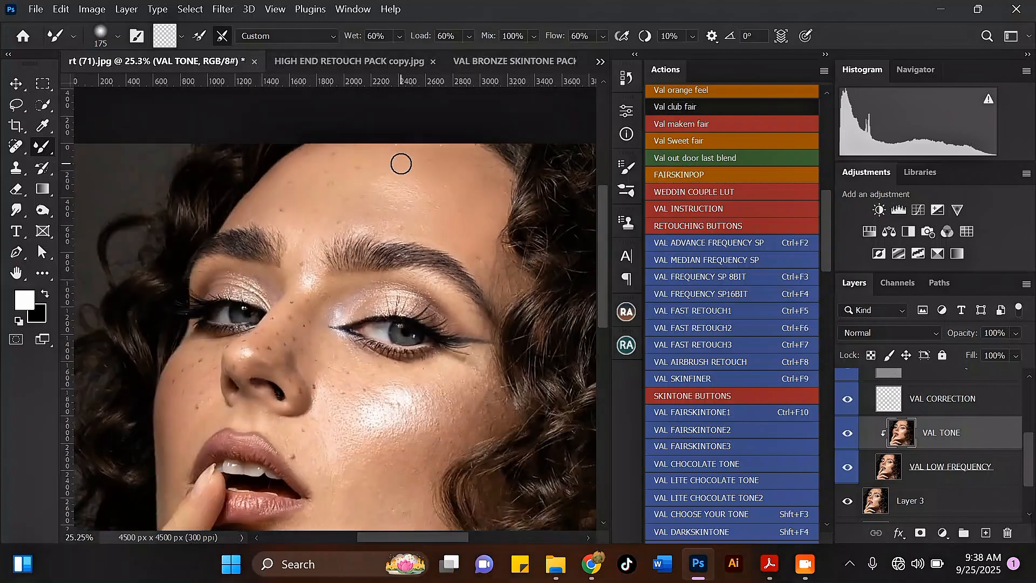
{"action": "key", "text": "bracketright"}
{"action": "key", "text": "bracketright"}
{"action": "key", "text": "bracketright"}
{"action": "scroll", "coordinate": [400, 162], "scroll_direction": "up", "scroll_amount": 3}
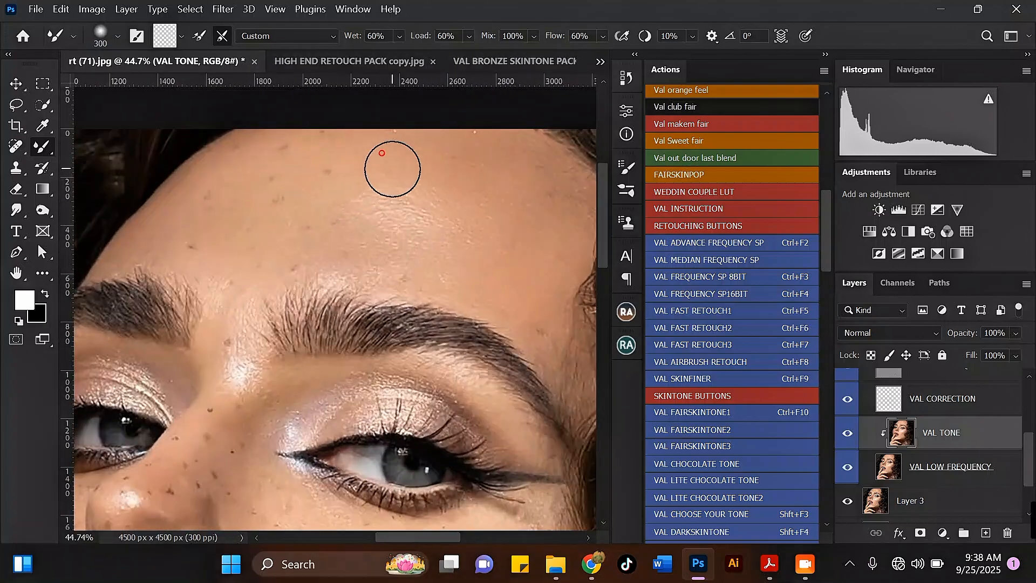
{"action": "key", "text": "bracketright"}
{"action": "scroll", "coordinate": [445, 165], "scroll_direction": "down", "scroll_amount": 3}
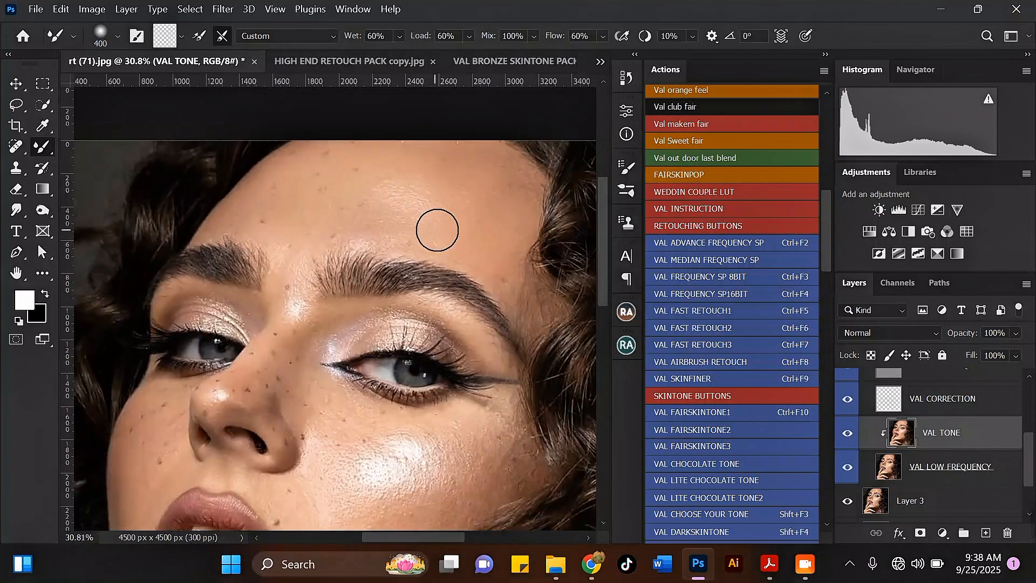
Step: Reduce the Mixer Brush to 250 px and smooth the forehead from above the arched eyebrow towards the temple
{"action": "scroll", "coordinate": [443, 222], "scroll_direction": "up", "scroll_amount": 3}
{"action": "key", "text": "bracketleft"}
{"action": "key", "text": "bracketleft"}
{"action": "left_click_drag", "start_coordinate": [447, 229], "coordinate": [452, 248]}
{"action": "scroll", "coordinate": [452, 238], "scroll_direction": "down", "scroll_amount": 3}
{"action": "scroll", "coordinate": [485, 283], "scroll_direction": "up", "scroll_amount": 3}
{"action": "left_click_drag", "start_coordinate": [506, 275], "coordinate": [524, 282]}
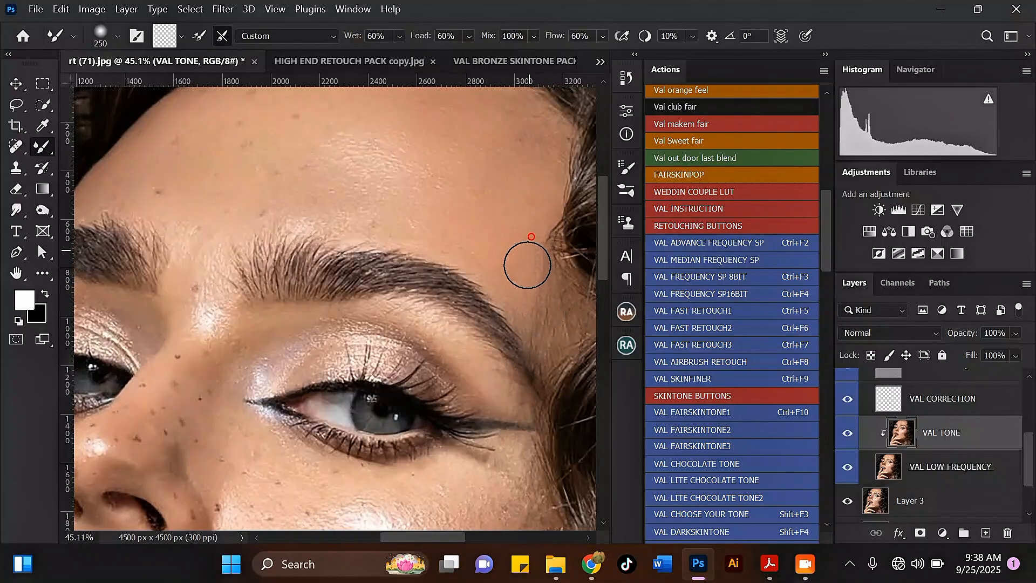
Step: Even out the forehead beside the curls and across its centre on VAL TONE, varying the Mixer Brush between 250 and 500 px
{"action": "key", "text": "bracketright"}
{"action": "key", "text": "bracketright"}
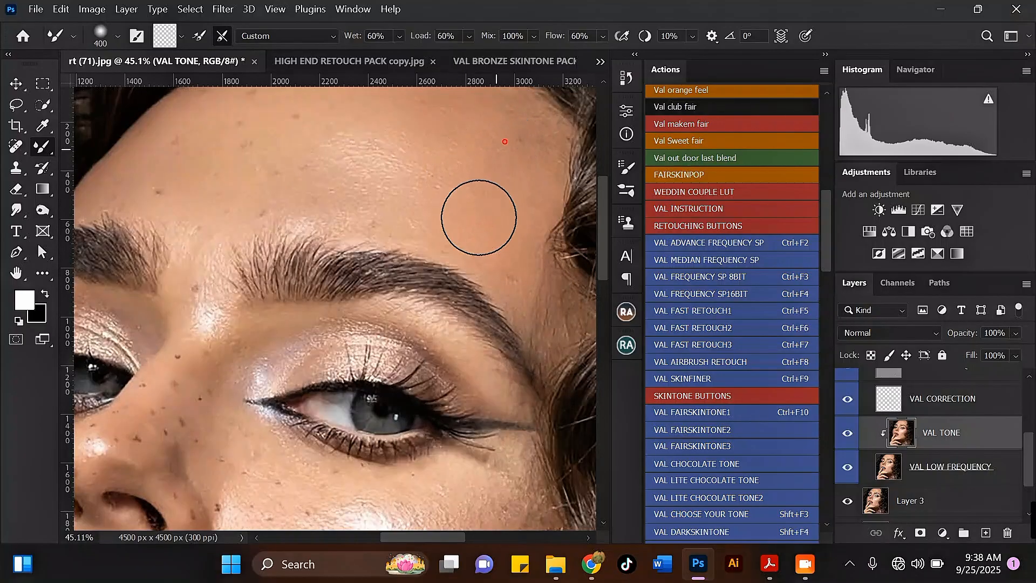
{"action": "scroll", "coordinate": [479, 213], "scroll_direction": "down", "scroll_amount": 3}
{"action": "scroll", "coordinate": [435, 162], "scroll_direction": "up", "scroll_amount": 2}
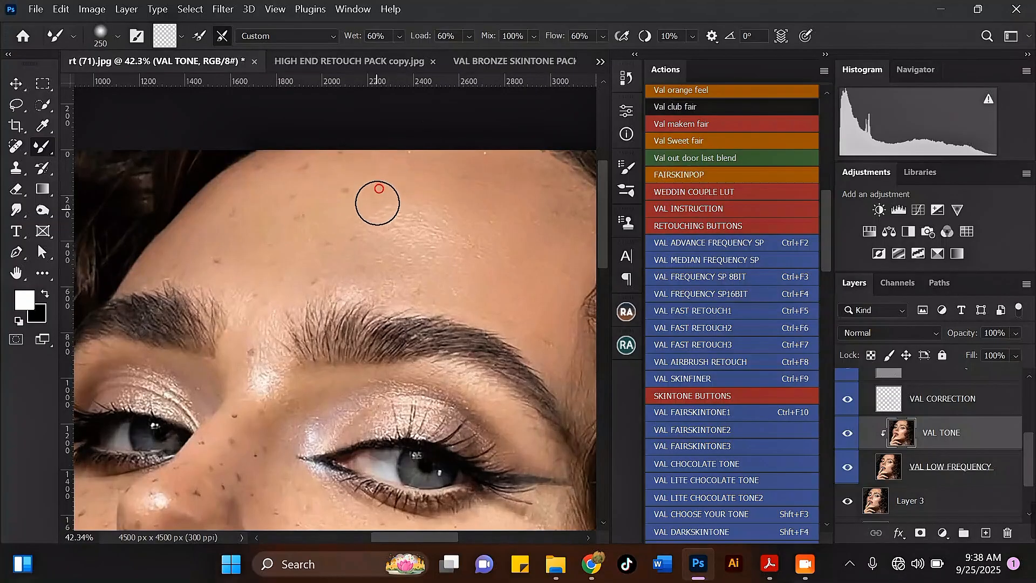
{"action": "scroll", "coordinate": [389, 194], "scroll_direction": "down", "scroll_amount": 2}
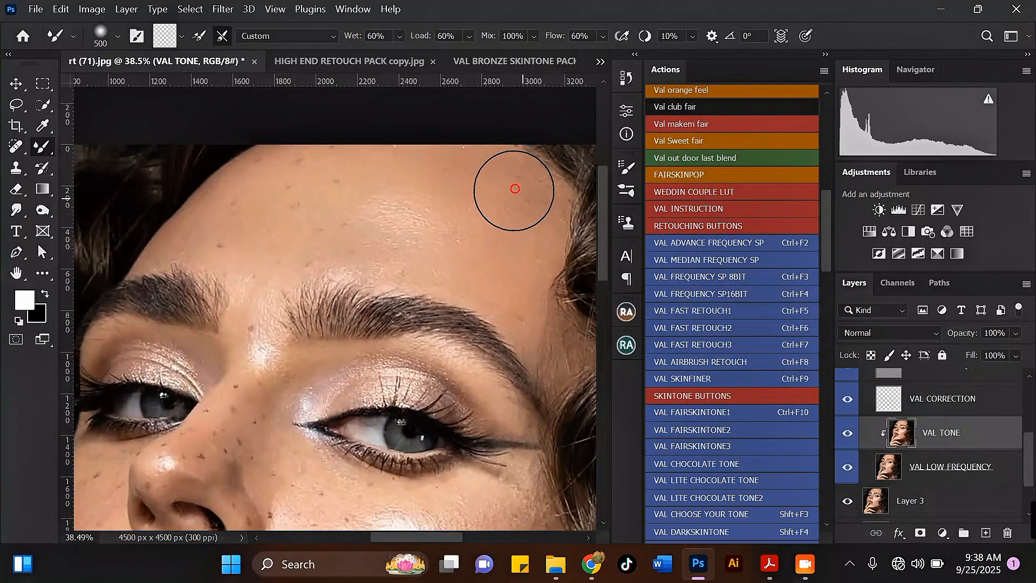
{"action": "scroll", "coordinate": [466, 147], "scroll_direction": "down", "scroll_amount": 2}
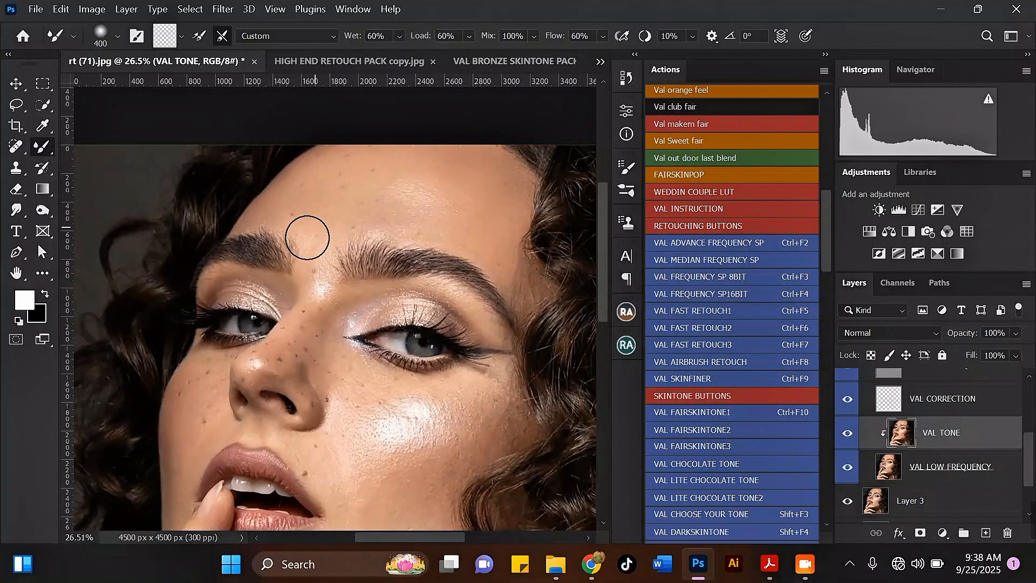
{"action": "scroll", "coordinate": [313, 221], "scroll_direction": "up", "scroll_amount": 1}
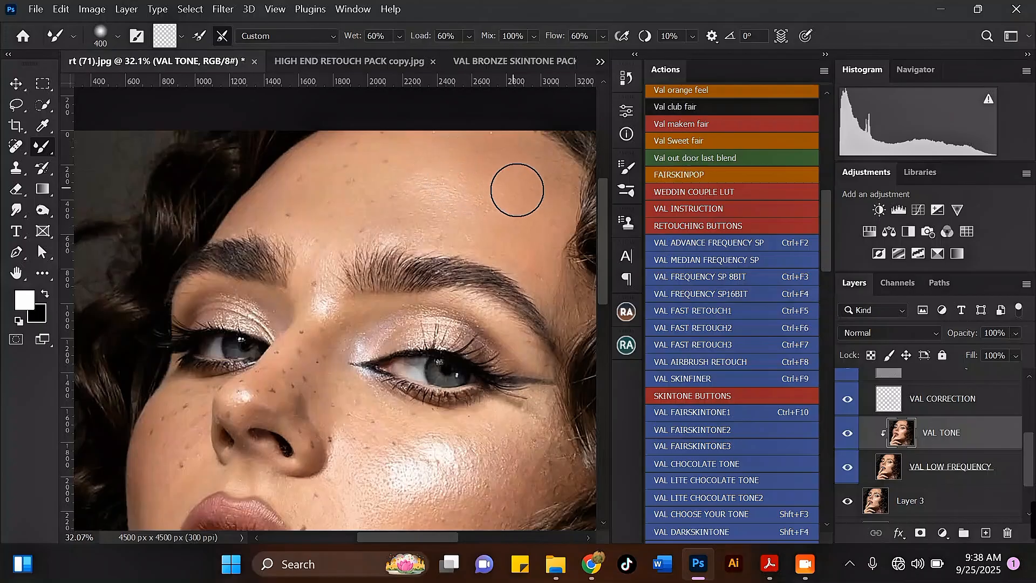
Step: Blend the shaded forehead edge along the hairline and the skin above the inner eyebrow with a 200 to 250 px Mixer Brush
{"action": "scroll", "coordinate": [470, 193], "scroll_direction": "down", "scroll_amount": 2}
{"action": "scroll", "coordinate": [345, 195], "scroll_direction": "up", "scroll_amount": 3}
{"action": "key", "text": "bracketleft"}
{"action": "key", "text": "bracketleft"}
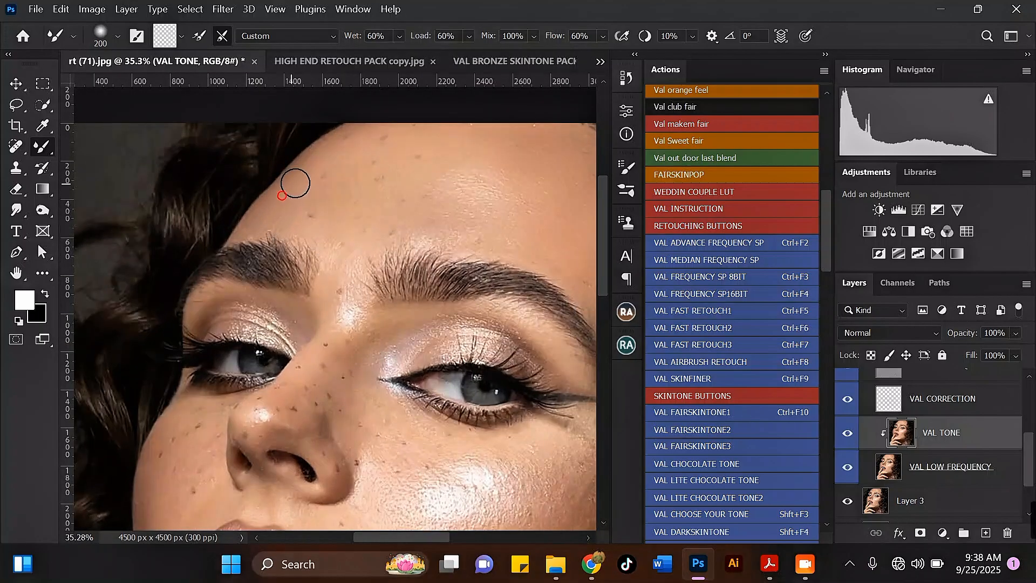
{"action": "key", "text": "bracketright"}
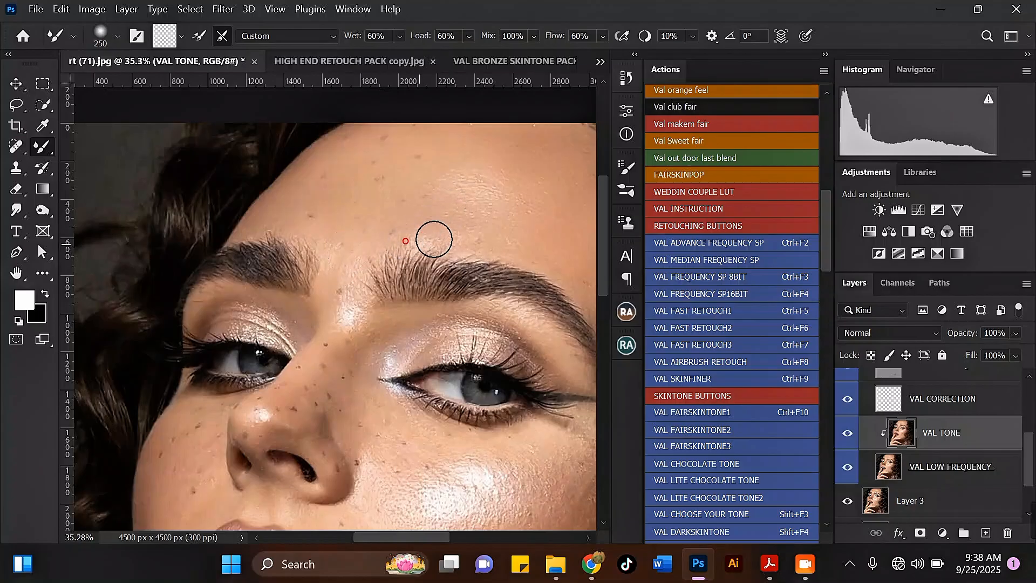
{"action": "scroll", "coordinate": [463, 238], "scroll_direction": "down", "scroll_amount": 2}
{"action": "scroll", "coordinate": [435, 158], "scroll_direction": "up", "scroll_amount": 1}
Step: Enlarge the Mixer Brush to 500 px and sweep it across the forehead highlight towards the temple
{"action": "key", "text": "bracketright"}
{"action": "key", "text": "bracketright"}
{"action": "key", "text": "bracketright"}
{"action": "key", "text": "bracketright"}
{"action": "key", "text": "bracketright"}
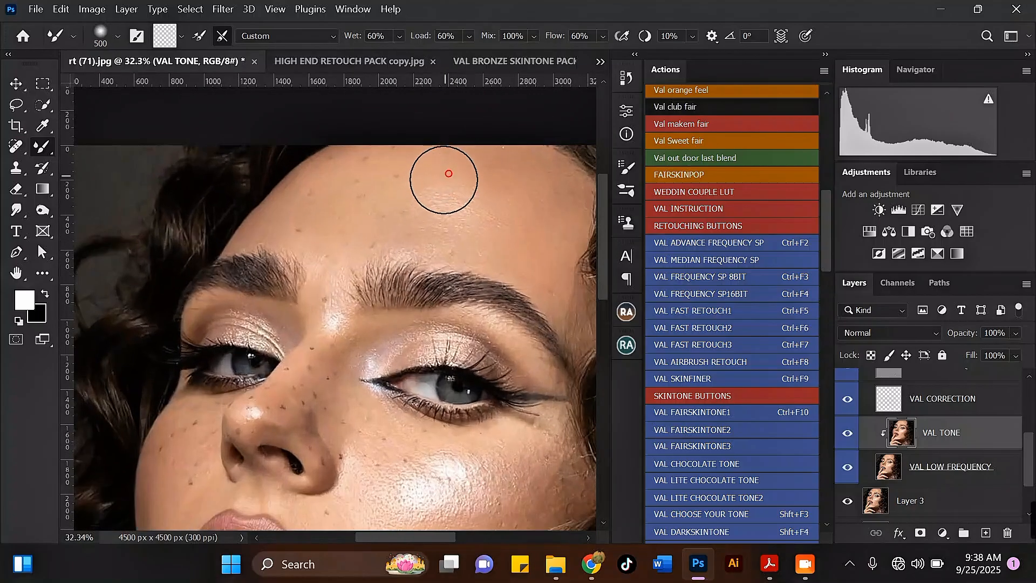
{"action": "mouse_move", "coordinate": [448, 174]}
{"action": "left_mouse_down"}
{"action": "mouse_move", "coordinate": [476, 191]}
{"action": "mouse_move", "coordinate": [464, 205]}
{"action": "mouse_move", "coordinate": [515, 212]}
{"action": "left_mouse_up"}
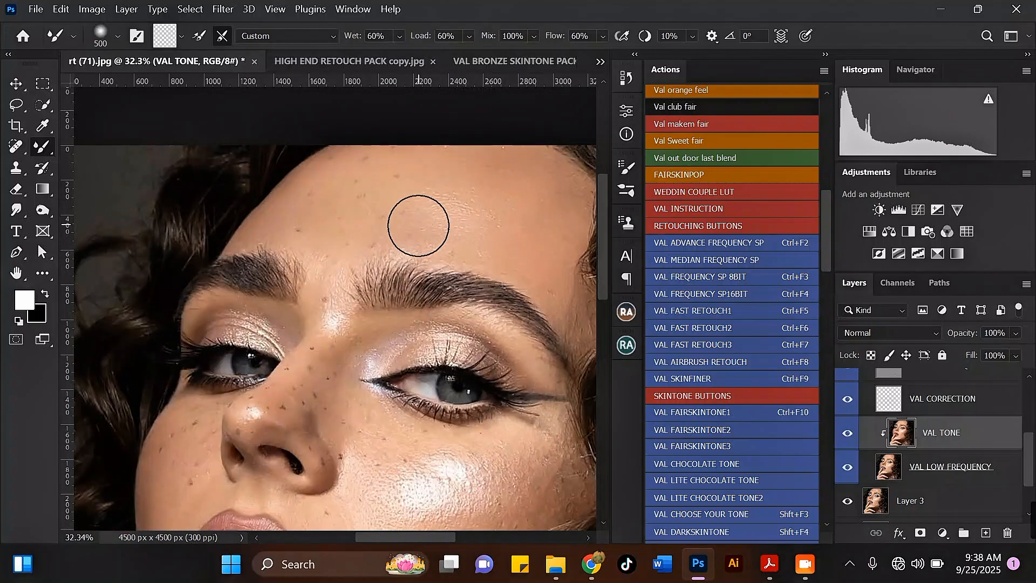
Step: Soften the upper corner of the forehead next to the curls with the 500 px Mixer Brush
{"action": "scroll", "coordinate": [418, 226], "scroll_direction": "down", "scroll_amount": 3}
{"action": "scroll", "coordinate": [451, 242], "scroll_direction": "up", "scroll_amount": 1}
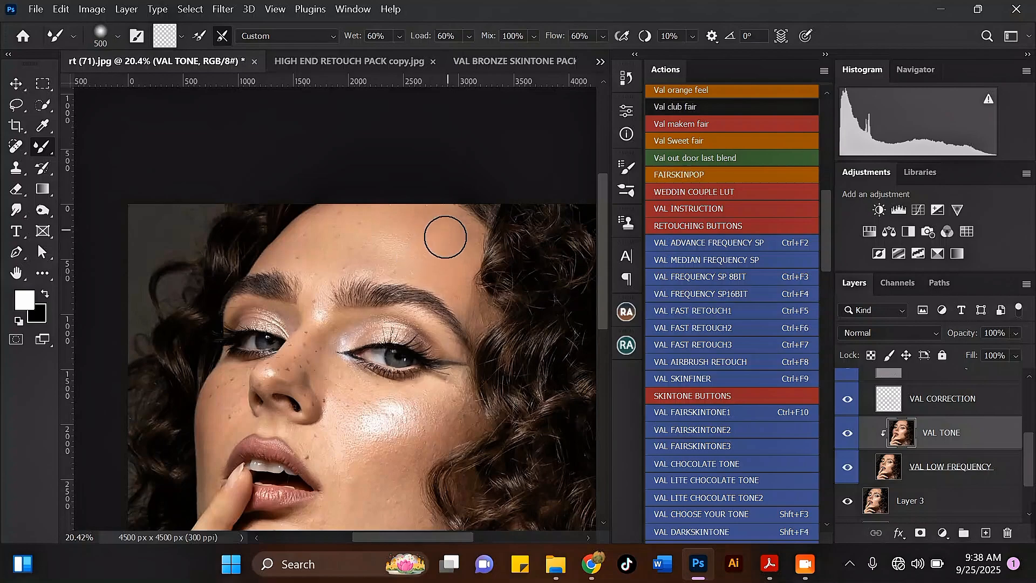
{"action": "scroll", "coordinate": [446, 233], "scroll_direction": "down", "scroll_amount": 2}
{"action": "scroll", "coordinate": [404, 256], "scroll_direction": "up", "scroll_amount": 3}
{"action": "left_click_drag", "start_coordinate": [438, 248], "coordinate": [437, 248]}
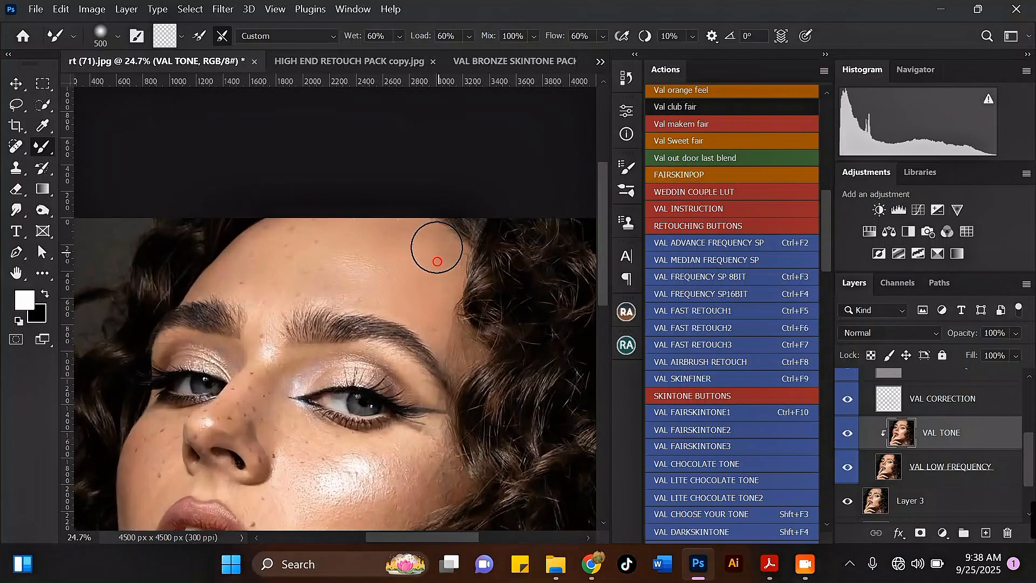
Step: Toggle the visibility of the VAL ADVACE FREQUENCY SP group to compare the face before and after blending
{"action": "scroll", "coordinate": [850, 438], "scroll_direction": "up", "scroll_amount": 3}
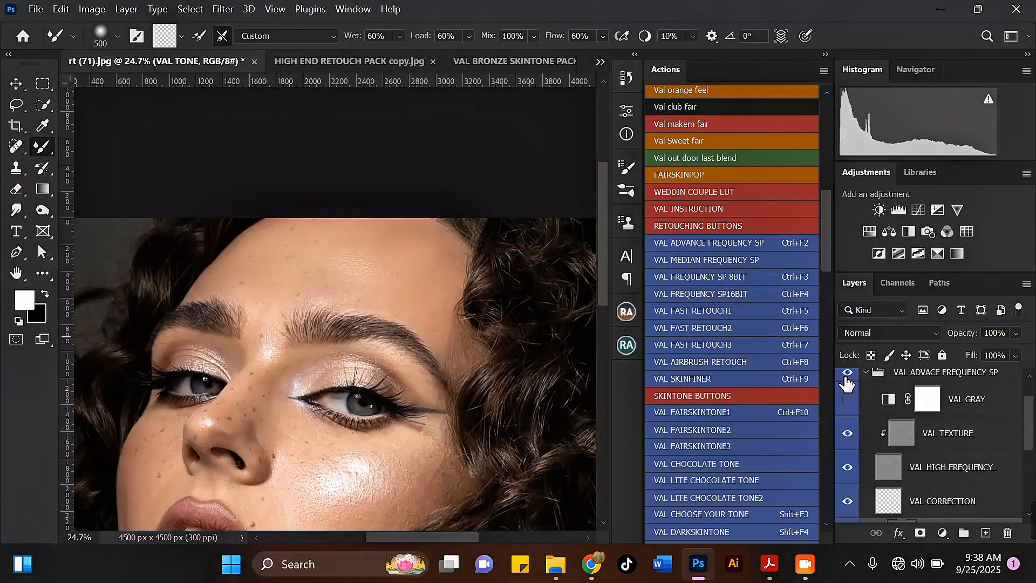
{"action": "left_click", "coordinate": [847, 375]}
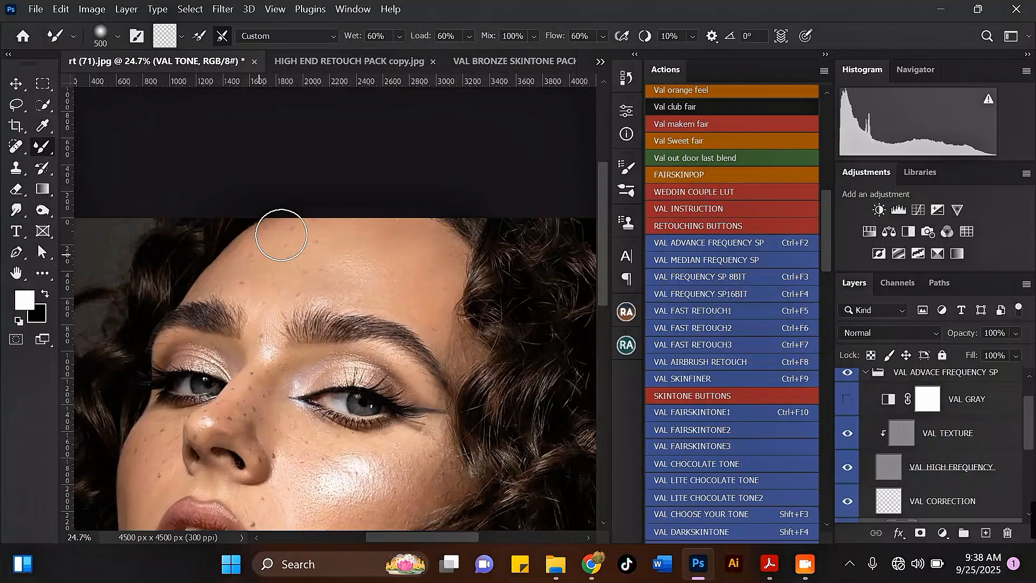
{"action": "scroll", "coordinate": [281, 235], "scroll_direction": "down", "scroll_amount": 3}
Step: Set the Mixer Brush to 400 px and refine the tones at the forehead's curl-side edge and above the inner eyebrow
{"action": "scroll", "coordinate": [324, 284], "scroll_direction": "up", "scroll_amount": 7}
{"action": "key", "text": "["}
{"action": "mouse_move", "coordinate": [493, 263]}
{"action": "left_mouse_down"}
{"action": "mouse_move", "coordinate": [482, 252]}
{"action": "mouse_move", "coordinate": [482, 265]}
{"action": "left_mouse_up"}
{"action": "scroll", "coordinate": [486, 206], "scroll_direction": "down", "scroll_amount": 3}
{"action": "scroll", "coordinate": [367, 259], "scroll_direction": "up", "scroll_amount": 5}
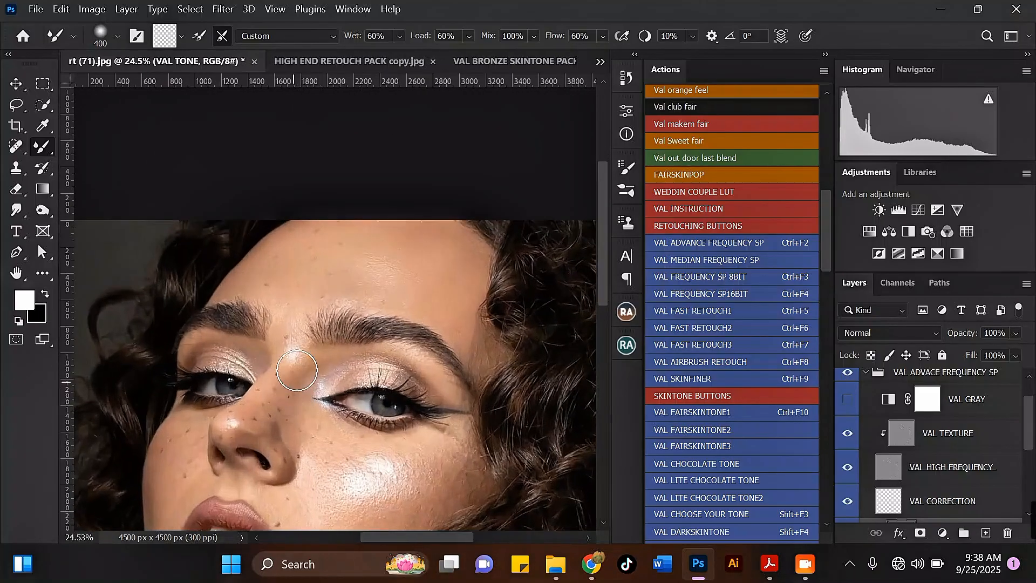
{"action": "left_click_drag", "start_coordinate": [361, 286], "coordinate": [410, 176]}
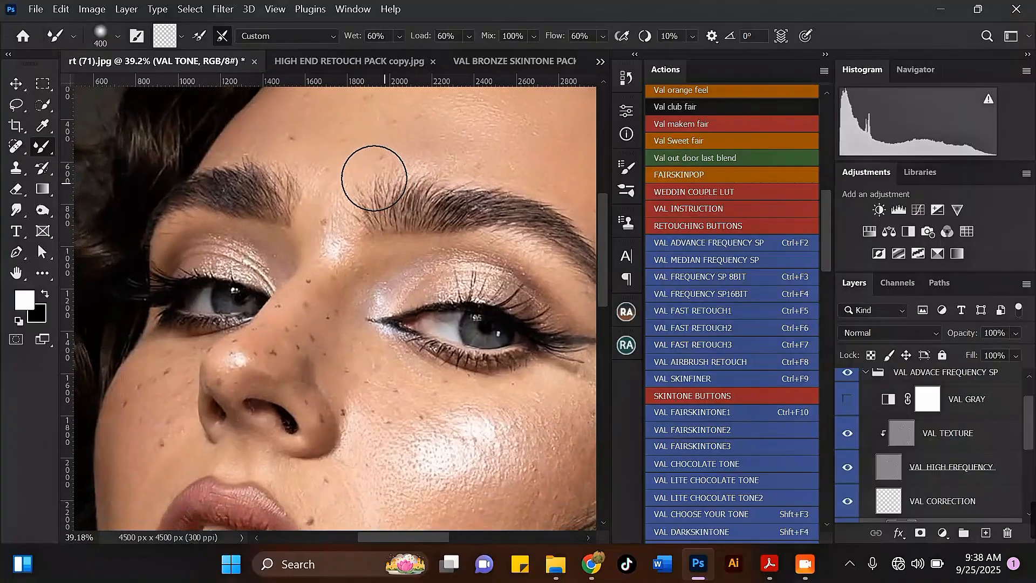
Step: Reduce the Mixer Brush to 200 px and blend the skin between the nose bridge and the inner end of the arched eyebrow
{"action": "scroll", "coordinate": [367, 177], "scroll_direction": "down", "scroll_amount": 3}
{"action": "key", "text": "["}
{"action": "scroll", "coordinate": [381, 235], "scroll_direction": "up", "scroll_amount": 3}
{"action": "key", "text": "["}
{"action": "key", "text": "["}
{"action": "left_click_drag", "start_coordinate": [377, 250], "coordinate": [377, 251]}
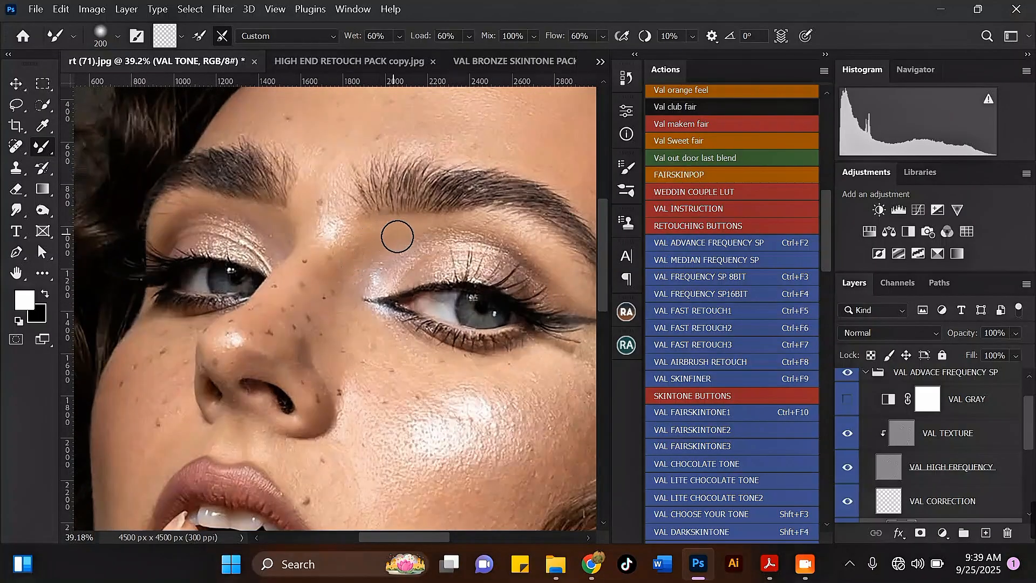
Step: Smooth the brow bone beneath the arched eyebrow out to the outer eye corner, using a Mixer Brush of about 250 px
{"action": "scroll", "coordinate": [432, 232], "scroll_direction": "down", "scroll_amount": 3}
{"action": "scroll", "coordinate": [401, 229], "scroll_direction": "up", "scroll_amount": 3}
{"action": "key", "text": "]"}
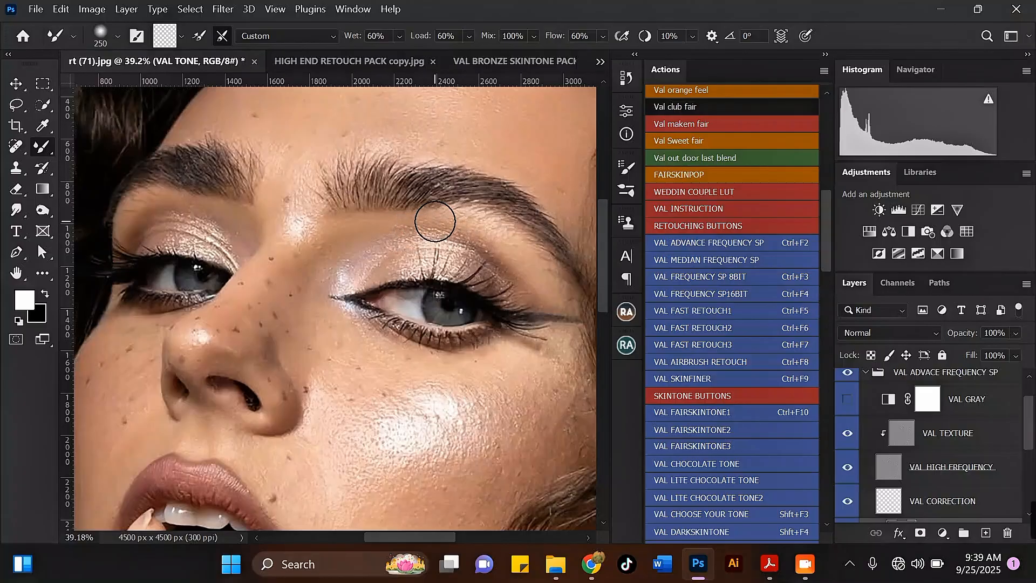
{"action": "mouse_move", "coordinate": [529, 276]}
{"action": "left_mouse_down"}
{"action": "mouse_move", "coordinate": [510, 259]}
{"action": "mouse_move", "coordinate": [540, 275]}
{"action": "left_mouse_up"}
{"action": "key", "text": "]"}
{"action": "scroll", "coordinate": [437, 227], "scroll_direction": "down", "scroll_amount": 3}
{"action": "scroll", "coordinate": [367, 243], "scroll_direction": "up", "scroll_amount": 3}
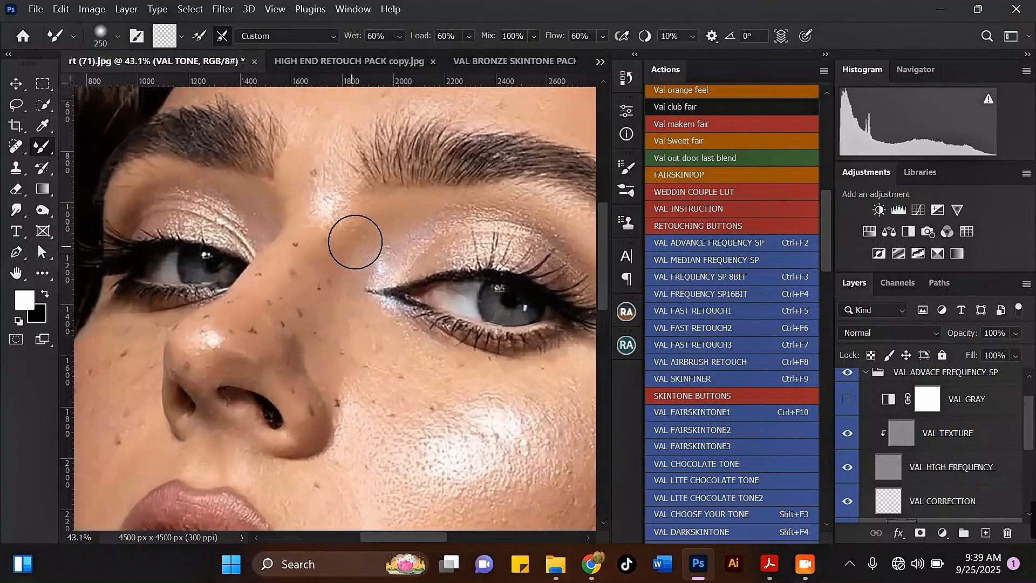
Step: Reduce the Mixer Brush to 150 px and blend the shading along the nose down to the nostril
{"action": "key", "text": "["}
{"action": "key", "text": "["}
{"action": "key", "text": "["}
{"action": "scroll", "coordinate": [345, 232], "scroll_direction": "up", "scroll_amount": 1}
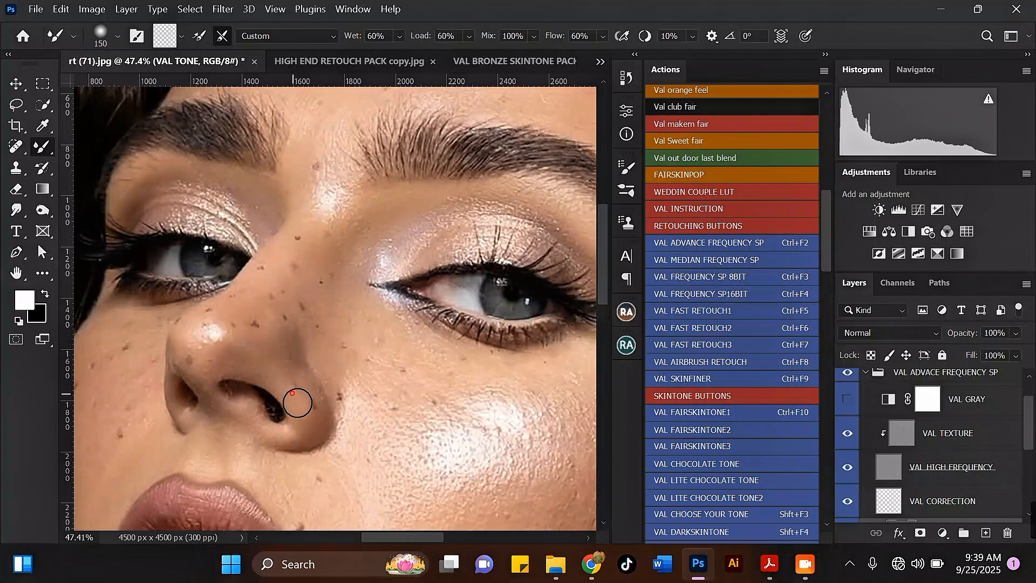
Step: Blend the under-eye skin from the inner corner towards the outer corner with a 175 to 200 px Mixer Brush
{"action": "key", "text": "bracketright"}
{"action": "key", "text": "bracketright"}
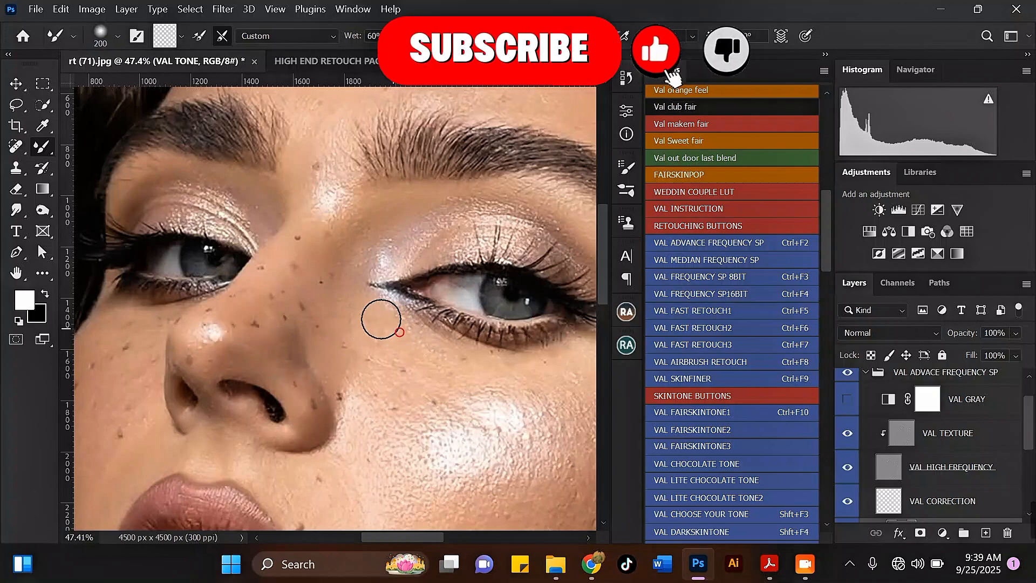
{"action": "scroll", "coordinate": [381, 319], "scroll_direction": "down", "scroll_amount": 3}
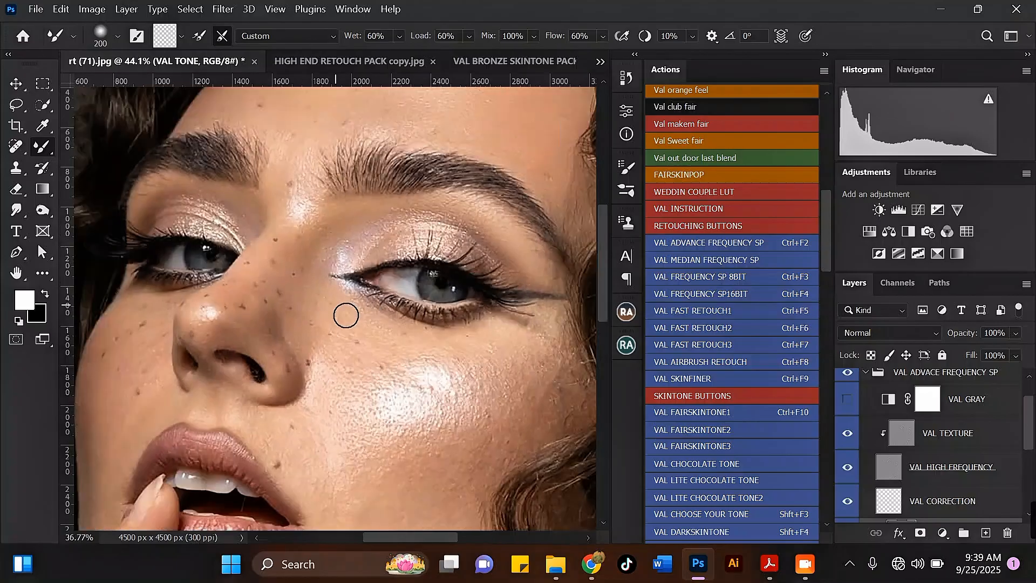
{"action": "scroll", "coordinate": [346, 315], "scroll_direction": "up", "scroll_amount": 2}
{"action": "key", "text": "bracketleft"}
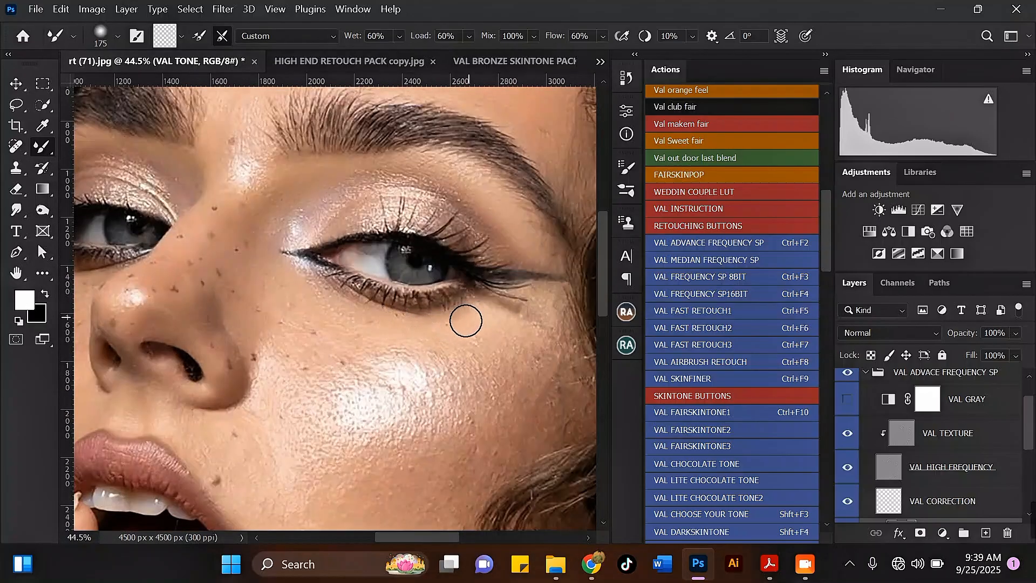
{"action": "scroll", "coordinate": [487, 316], "scroll_direction": "down", "scroll_amount": 2}
{"action": "scroll", "coordinate": [475, 313], "scroll_direction": "up", "scroll_amount": 3}
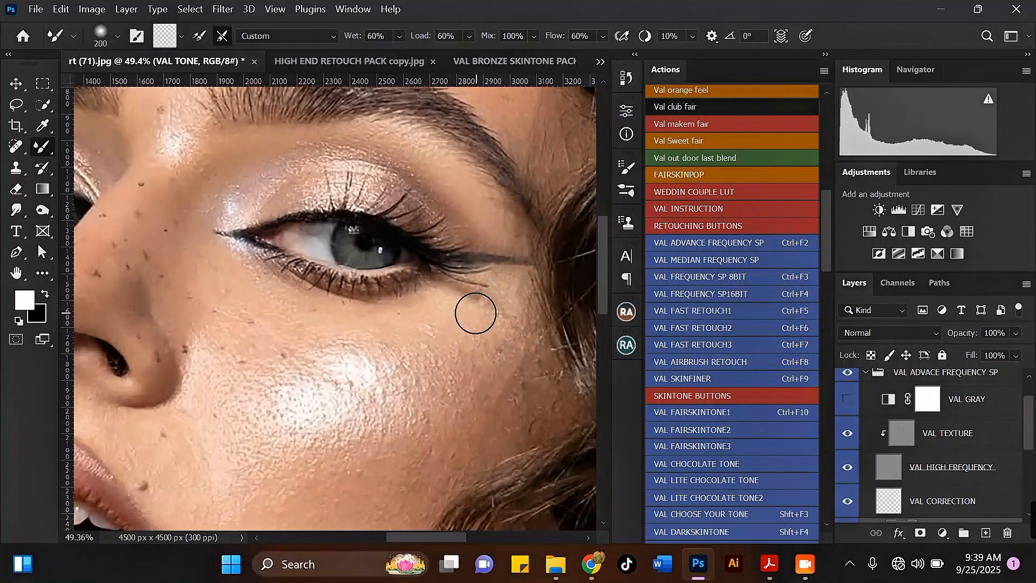
Step: Smooth the skin around the eyeliner wing and temple with the 200 px Mixer Brush
{"action": "scroll", "coordinate": [474, 194], "scroll_direction": "down", "scroll_amount": 2}
{"action": "scroll", "coordinate": [507, 250], "scroll_direction": "up", "scroll_amount": 1}
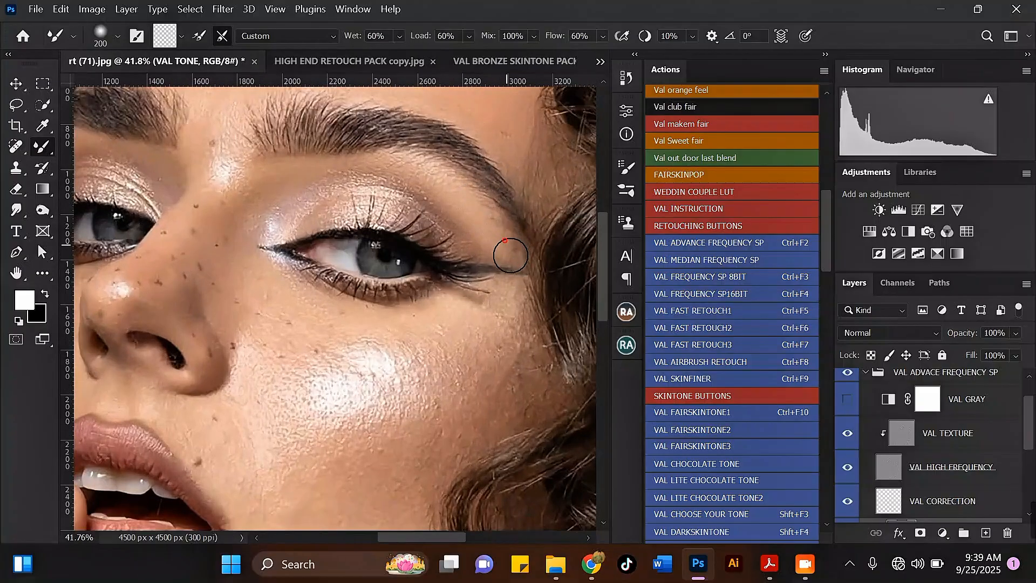
{"action": "scroll", "coordinate": [475, 221], "scroll_direction": "down", "scroll_amount": 1}
{"action": "scroll", "coordinate": [478, 238], "scroll_direction": "up", "scroll_amount": 2}
Step: Enlarge the Mixer Brush from 300 to 400 px and blend the outer cheek between the highlight and the curls
{"action": "key", "text": "bracketright"}
{"action": "key", "text": "bracketright"}
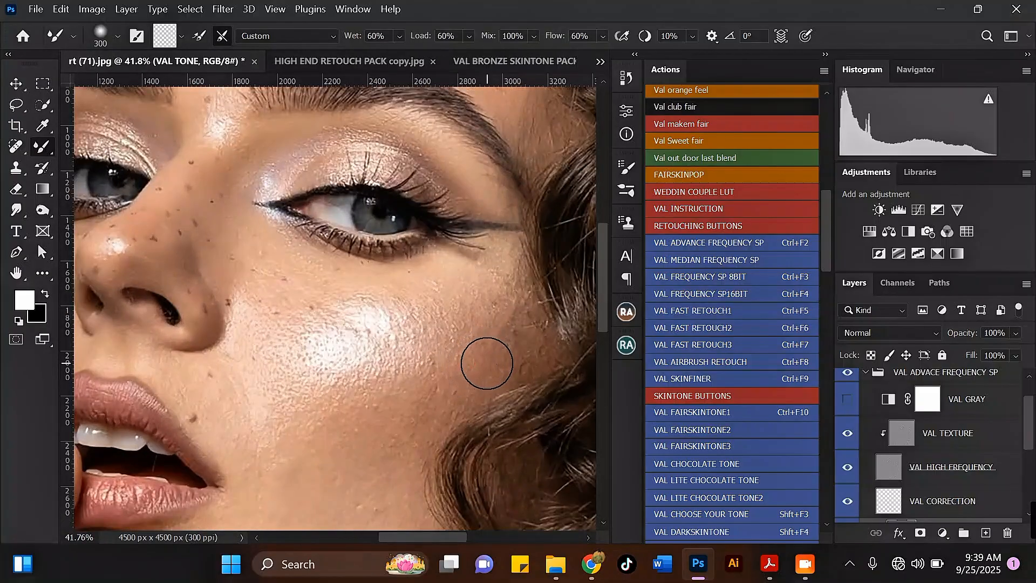
{"action": "key", "text": "bracketright"}
{"action": "key", "text": "bracketright"}
{"action": "scroll", "coordinate": [481, 321], "scroll_direction": "down", "scroll_amount": 8}
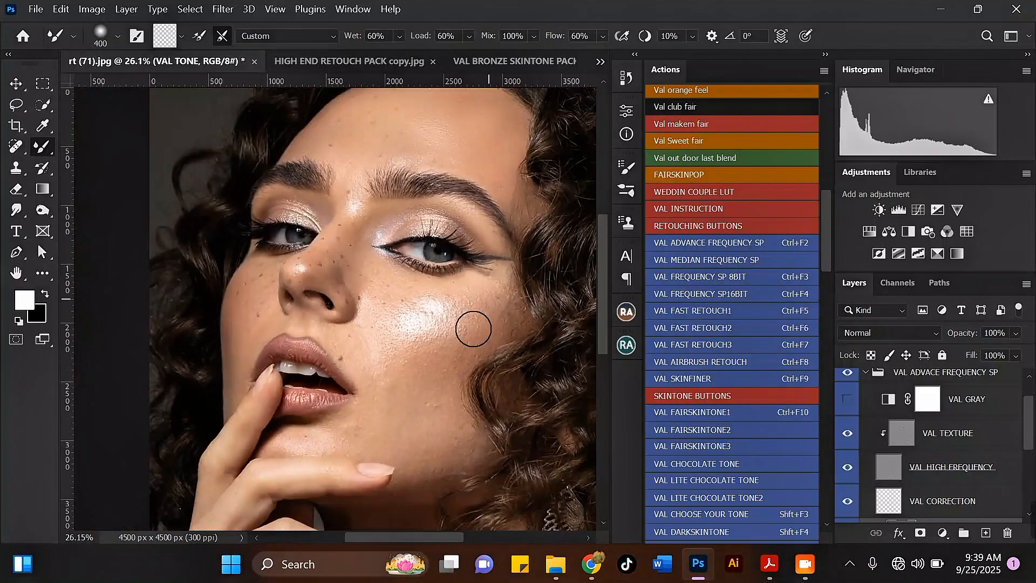
Step: Even out the lower cheek below the highlight on VAL TONE with a 500 px Mixer Brush
{"action": "scroll", "coordinate": [447, 366], "scroll_direction": "up", "scroll_amount": 5}
{"action": "scroll", "coordinate": [415, 340], "scroll_direction": "down", "scroll_amount": 1}
{"action": "key", "text": "bracketleft"}
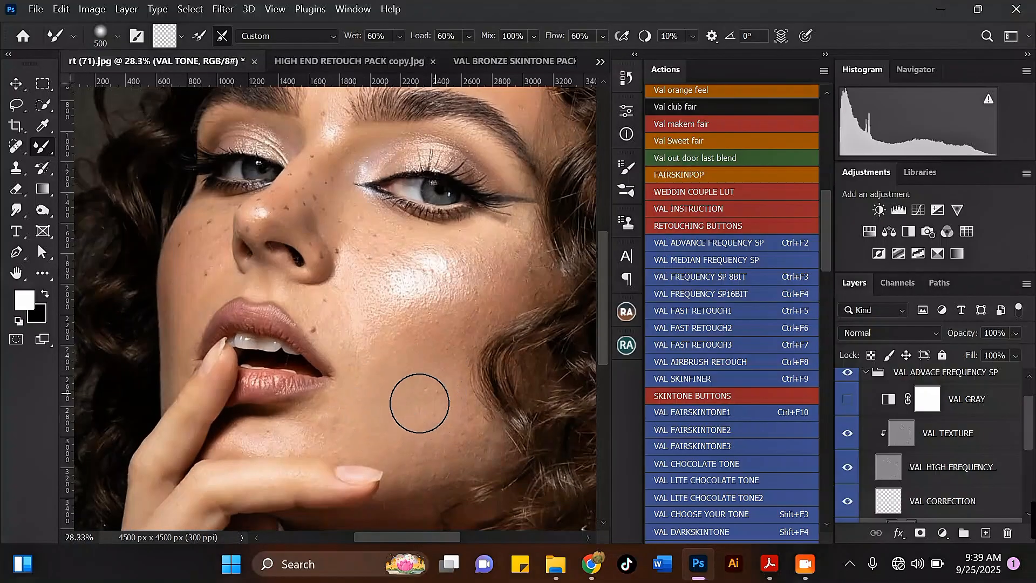
Step: Reduce the Mixer Brush to 300 px and blend the skin beside the corner of the mouth
{"action": "key", "text": "bracketleft"}
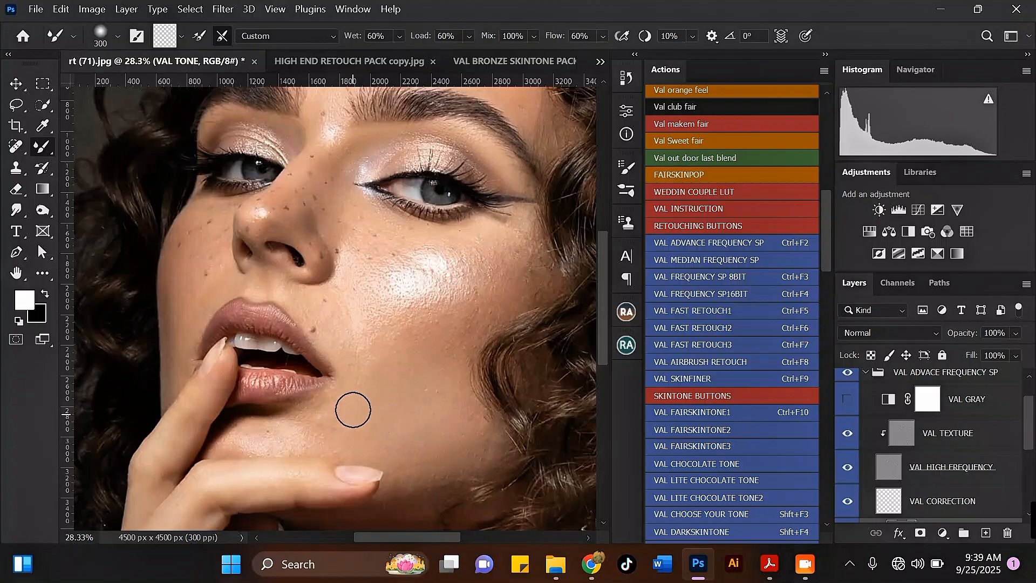
{"action": "key", "text": "bracketleft"}
{"action": "scroll", "coordinate": [343, 405], "scroll_direction": "up", "scroll_amount": 2}
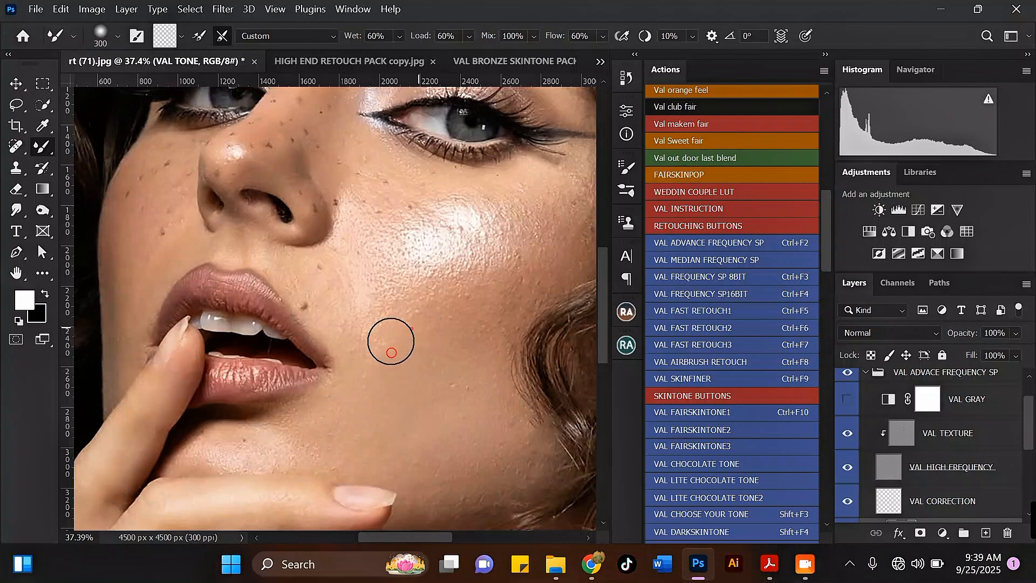
Step: Blend the lower cheek between the curls and the fingertip with a 400 px Mixer Brush
{"action": "key", "text": "bracketright"}
{"action": "key", "text": "bracketright"}
{"action": "scroll", "coordinate": [469, 337], "scroll_direction": "down", "scroll_amount": 3}
{"action": "scroll", "coordinate": [475, 400], "scroll_direction": "up", "scroll_amount": 3}
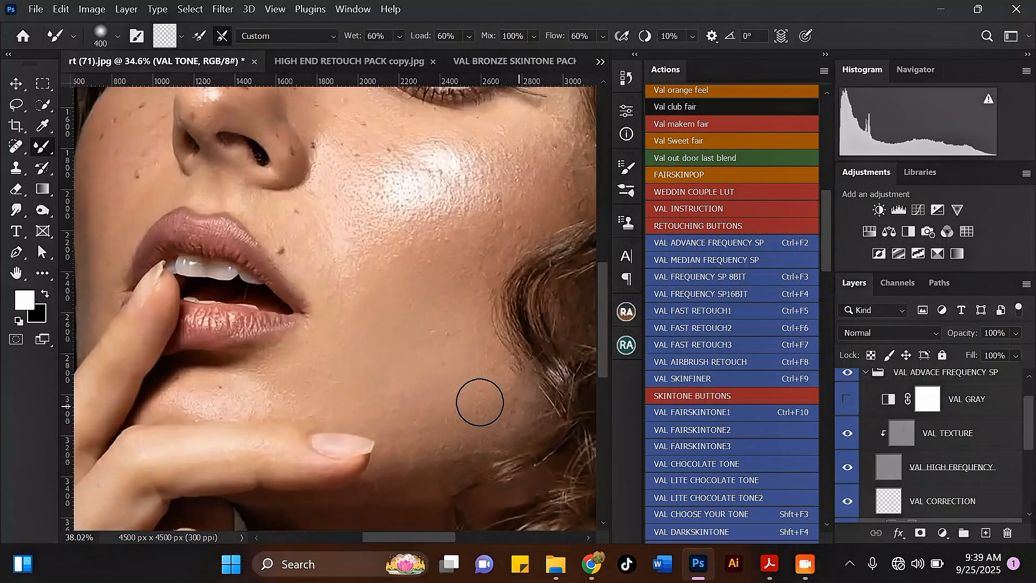
{"action": "key", "text": "bracketleft"}
{"action": "key", "text": "bracketright"}
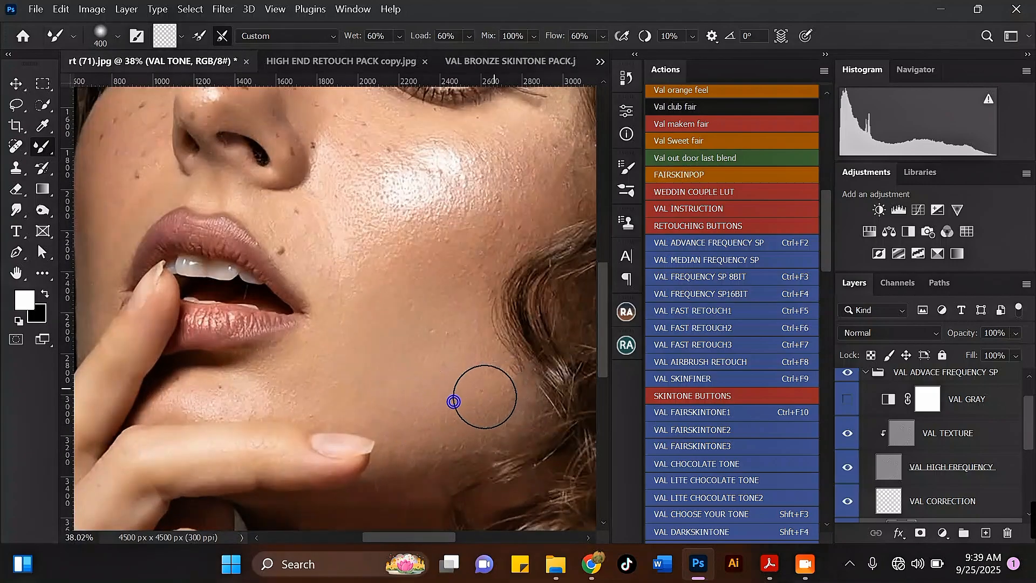
{"action": "mouse_move", "coordinate": [482, 392]}
{"action": "left_mouse_down"}
{"action": "mouse_move", "coordinate": [437, 417]}
{"action": "mouse_move", "coordinate": [407, 386]}
{"action": "left_mouse_up"}
Step: Smooth the chin skin below the lower lip with the Mixer Brush reduced to 300 px
{"action": "key", "text": "bracketleft"}
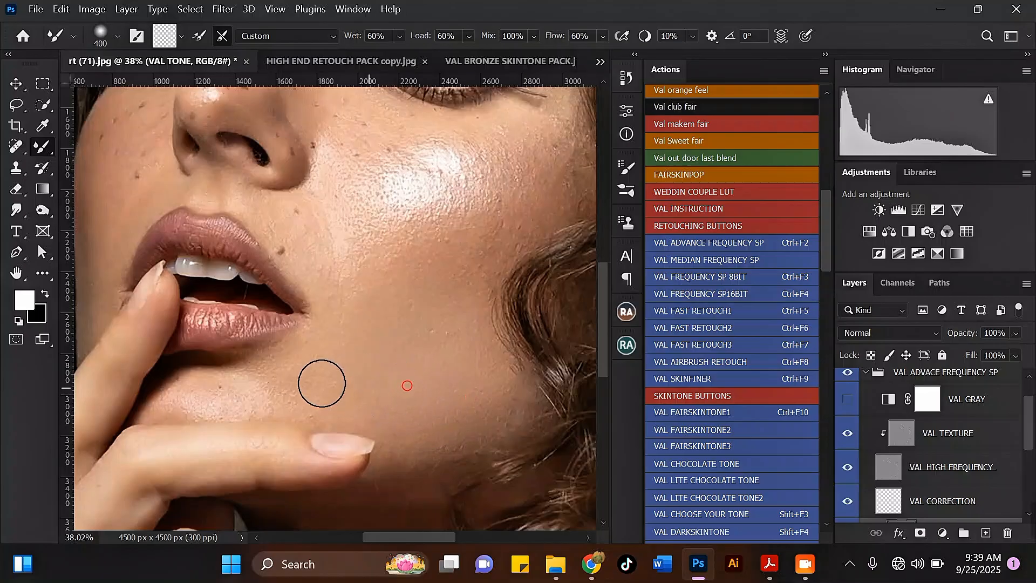
{"action": "mouse_move", "coordinate": [276, 396]}
{"action": "left_mouse_down"}
{"action": "mouse_move", "coordinate": [164, 407]}
{"action": "mouse_move", "coordinate": [251, 405]}
{"action": "mouse_move", "coordinate": [296, 371]}
{"action": "left_mouse_up"}
{"action": "key", "text": "bracketright"}
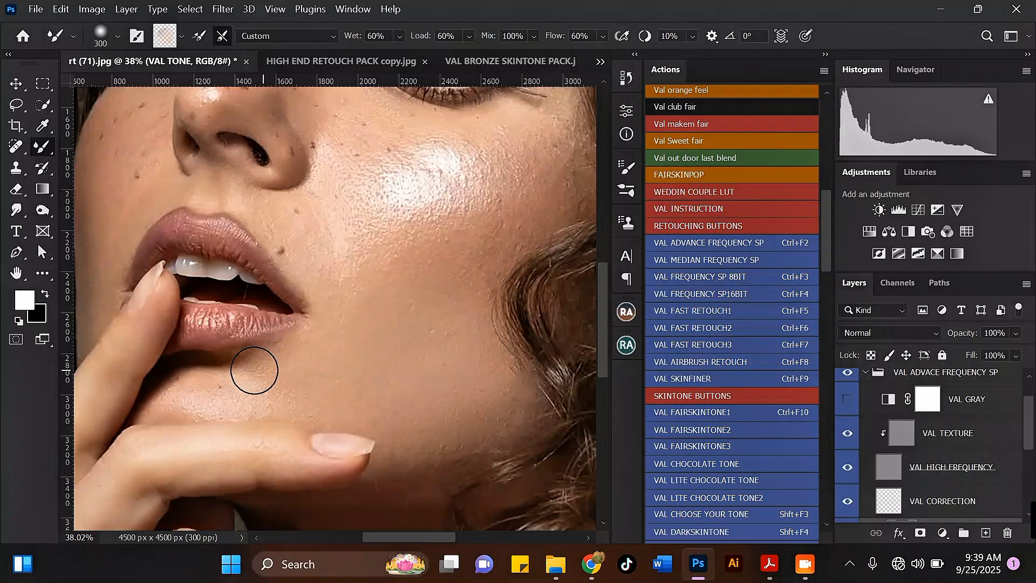
Step: Enlarge the Mixer Brush and blend the skin from beside the chin across to the jaw
{"action": "key", "text": "bracketright"}
{"action": "key", "text": "bracketright"}
{"action": "key", "text": "bracketright"}
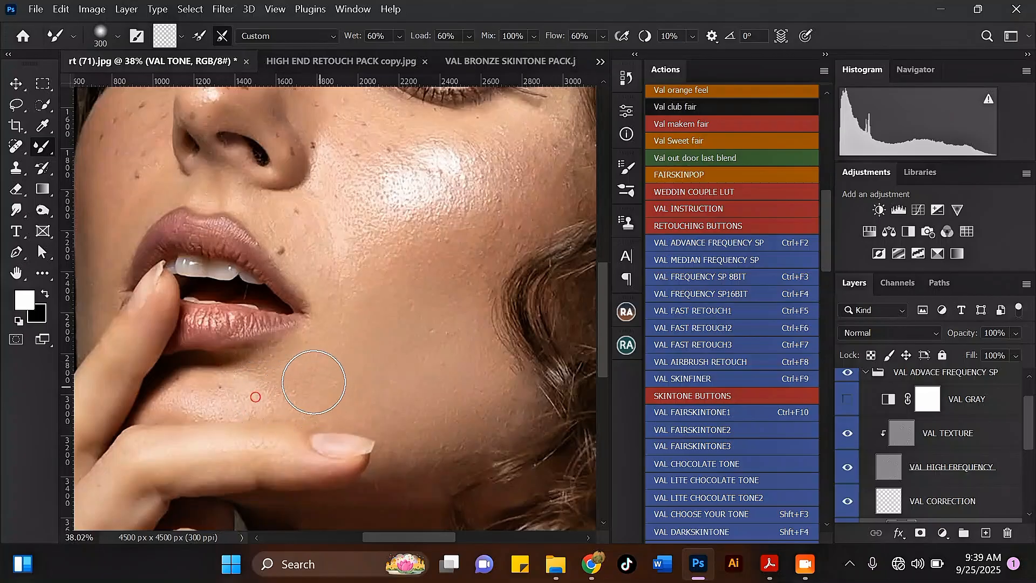
{"action": "scroll", "coordinate": [400, 326], "scroll_direction": "down", "scroll_amount": 2}
{"action": "scroll", "coordinate": [487, 396], "scroll_direction": "up", "scroll_amount": 1}
{"action": "key", "text": "bracketleft"}
{"action": "key", "text": "bracketleft"}
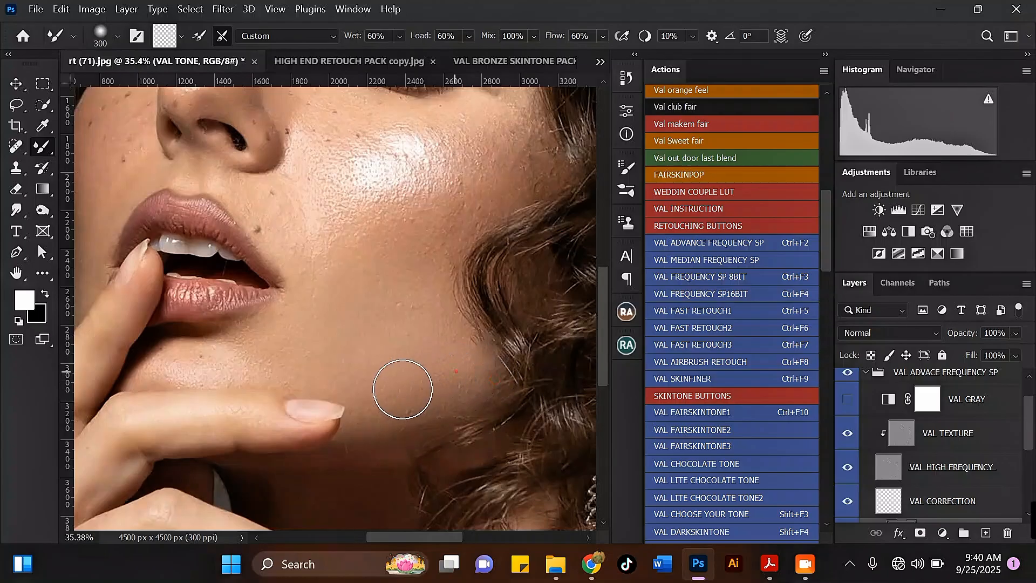
Step: Blend the jawline above the neck shadow with the Mixer Brush, reducing it to 200 px for the edge
{"action": "key", "text": "bracketright"}
{"action": "key", "text": "bracketright"}
{"action": "left_click", "coordinate": [417, 426], "text": "alt"}
{"action": "left_click_drag", "start_coordinate": [417, 426], "coordinate": [396, 452]}
{"action": "key", "text": "bracketleft"}
{"action": "key", "text": "bracketleft"}
{"action": "key", "text": "bracketleft"}
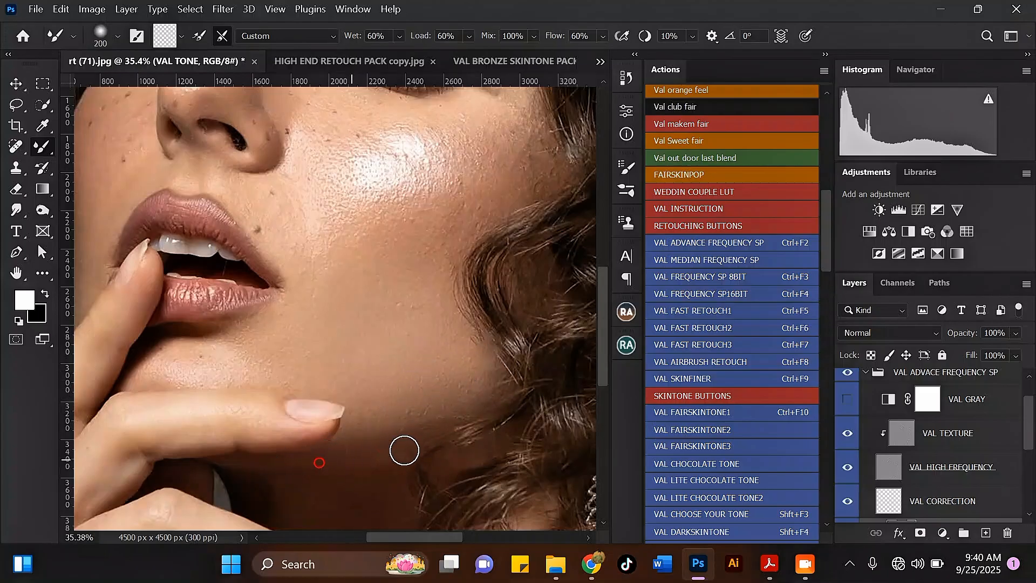
Step: Smooth the outer cheek between the bright highlight and the curls with a 300 px Mixer Brush
{"action": "scroll", "coordinate": [386, 452], "scroll_direction": "down", "scroll_amount": 3}
{"action": "scroll", "coordinate": [324, 286], "scroll_direction": "up", "scroll_amount": 3}
{"action": "key", "text": "bracketright"}
{"action": "key", "text": "bracketright"}
{"action": "scroll", "coordinate": [375, 388], "scroll_direction": "up", "scroll_amount": 1}
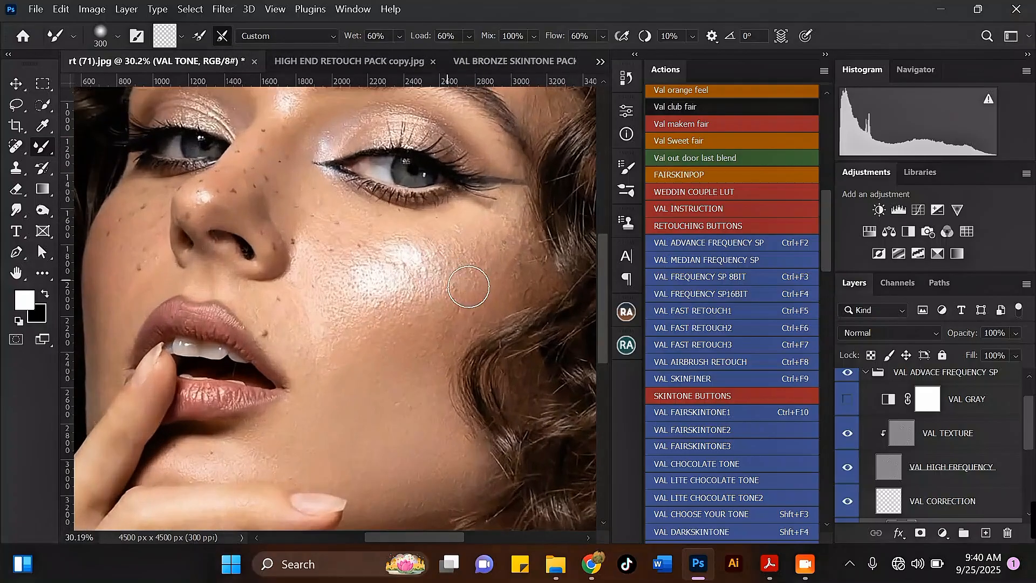
{"action": "scroll", "coordinate": [475, 303], "scroll_direction": "down", "scroll_amount": 2}
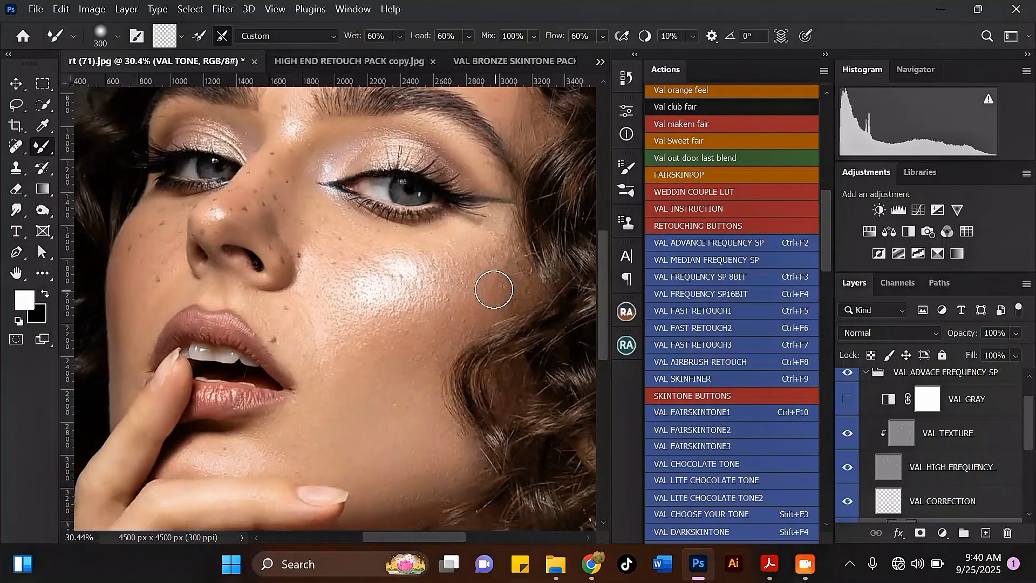
{"action": "scroll", "coordinate": [492, 289], "scroll_direction": "up", "scroll_amount": 2}
{"action": "key", "text": "bracketright"}
{"action": "key", "text": "bracketright"}
{"action": "scroll", "coordinate": [507, 260], "scroll_direction": "down", "scroll_amount": 3}
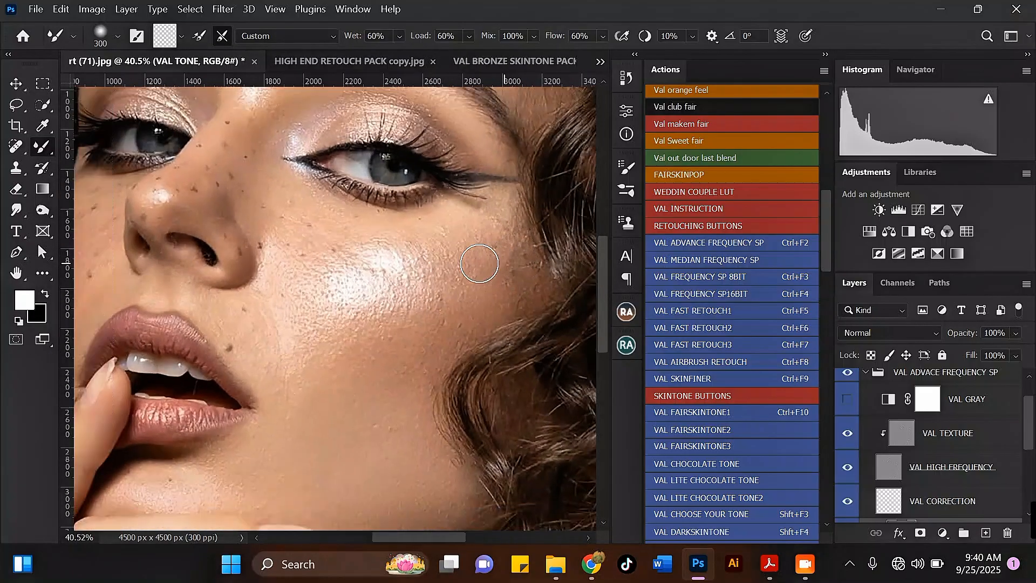
{"action": "scroll", "coordinate": [408, 227], "scroll_direction": "up", "scroll_amount": 3}
Step: Soften the cheek highlight below the eye on VAL TONE, using 250 px and 400 px Mixer Brush sizes
{"action": "key", "text": "bracketleft"}
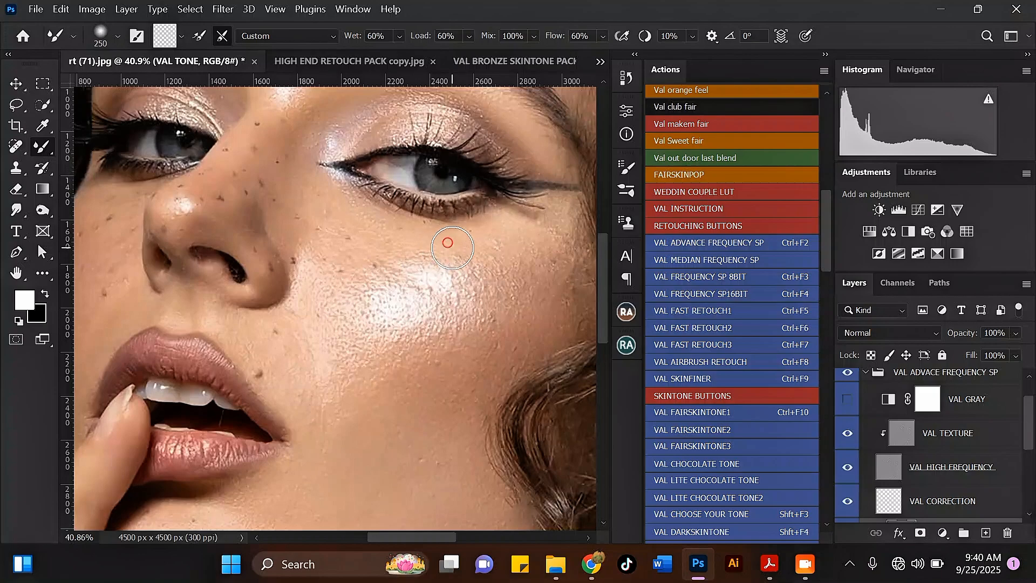
{"action": "key", "text": "bracketright"}
{"action": "key", "text": "bracketright"}
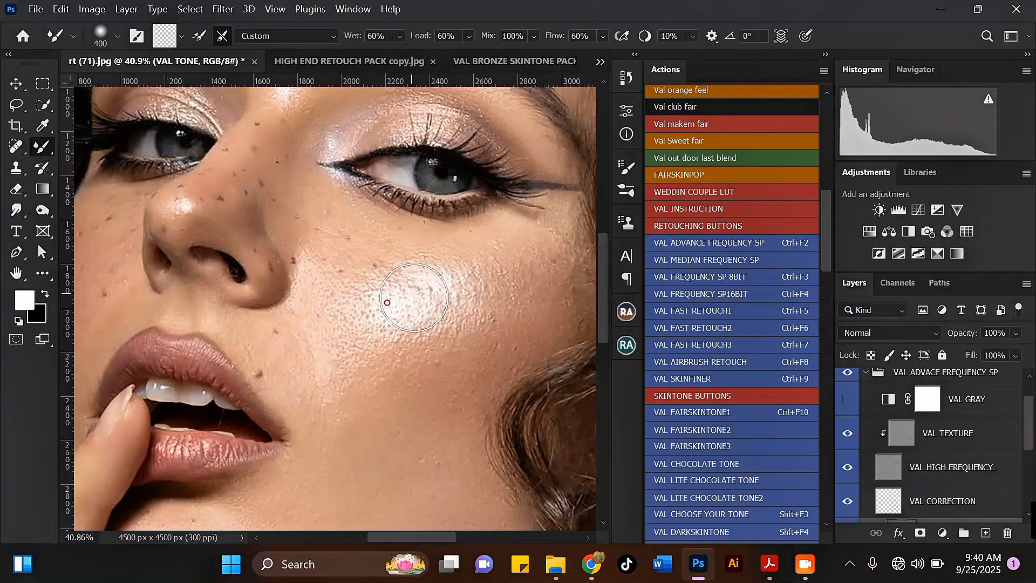
{"action": "mouse_move", "coordinate": [469, 266]}
{"action": "left_mouse_down"}
{"action": "mouse_move", "coordinate": [435, 284]}
{"action": "mouse_move", "coordinate": [471, 312]}
{"action": "mouse_move", "coordinate": [521, 312]}
{"action": "mouse_move", "coordinate": [506, 280]}
{"action": "mouse_move", "coordinate": [471, 289]}
{"action": "left_mouse_up"}
Step: Smooth the skin under the inner eye corner beside the nose, reducing the Mixer Brush from 200 to 175 px
{"action": "scroll", "coordinate": [472, 289], "scroll_direction": "up", "scroll_amount": 1}
{"action": "key", "text": "bracketleft"}
{"action": "key", "text": "bracketleft"}
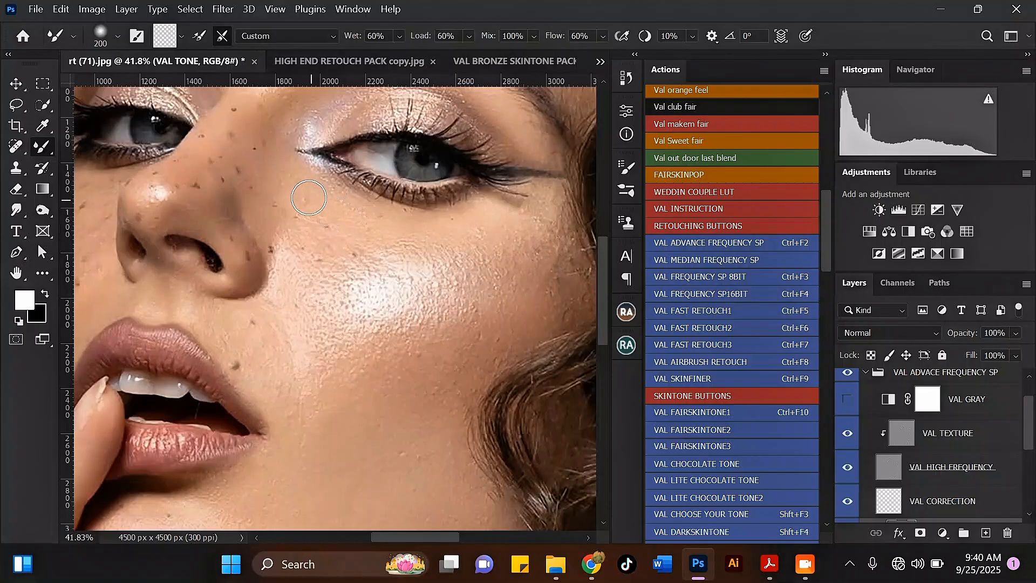
{"action": "key", "text": "bracketleft"}
{"action": "scroll", "coordinate": [303, 185], "scroll_direction": "up", "scroll_amount": 2}
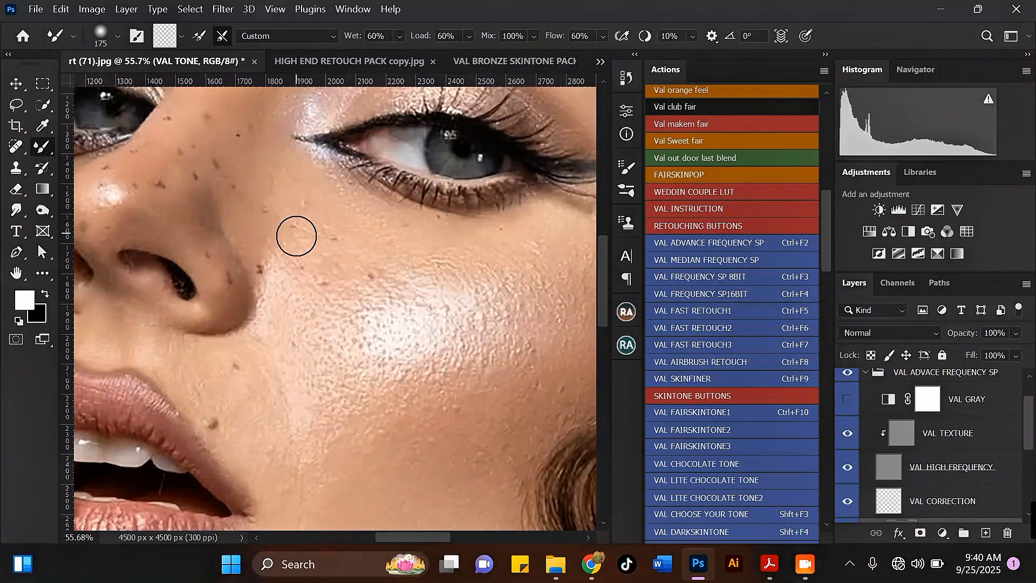
Step: Blend the skin from beside the nostril down to the mouth corner, starting with a 200 px Mixer Brush
{"action": "scroll", "coordinate": [356, 249], "scroll_direction": "down", "scroll_amount": 1}
{"action": "key", "text": "bracketright"}
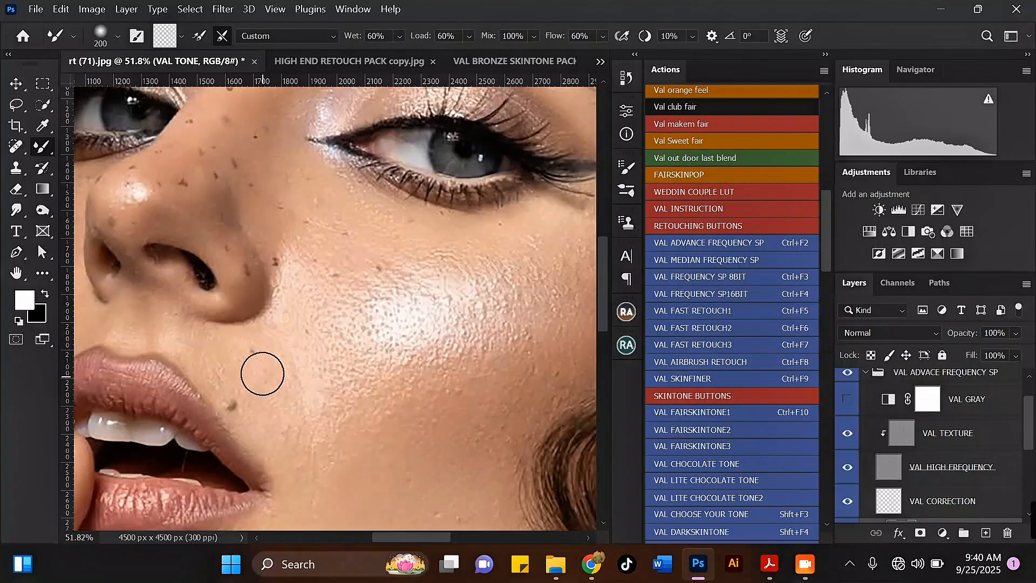
{"action": "key", "text": "bracketleft"}
{"action": "left_click_drag", "start_coordinate": [242, 373], "coordinate": [251, 400]}
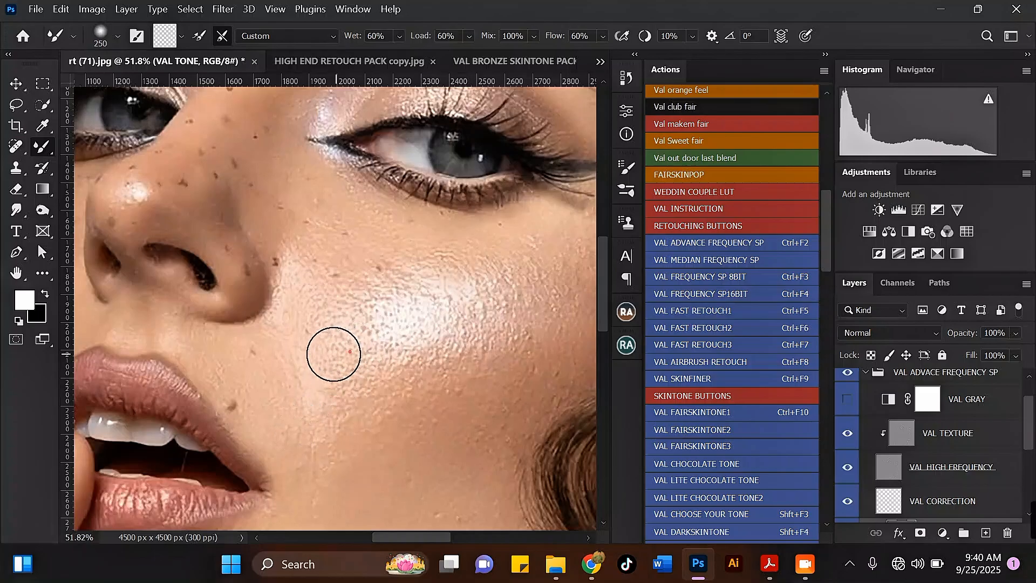
Step: Blend the cheek highlight outward to the edge of the curls with the Mixer Brush enlarged from 300 px
{"action": "scroll", "coordinate": [345, 329], "scroll_direction": "down", "scroll_amount": 3}
{"action": "key", "text": "bracketright"}
{"action": "key", "text": "bracketright"}
{"action": "key", "text": "bracketright"}
{"action": "key", "text": "bracketright"}
{"action": "key", "text": "bracketright"}
{"action": "scroll", "coordinate": [360, 353], "scroll_direction": "up", "scroll_amount": 1}
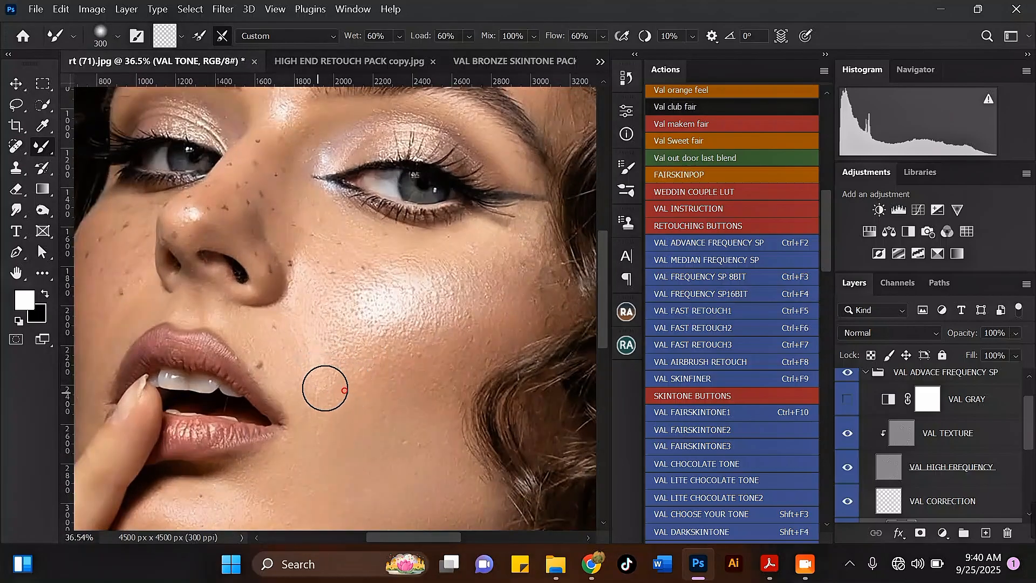
{"action": "mouse_move", "coordinate": [377, 315]}
{"action": "left_mouse_down"}
{"action": "mouse_move", "coordinate": [443, 310]}
{"action": "mouse_move", "coordinate": [434, 292]}
{"action": "left_mouse_up"}
{"action": "mouse_move", "coordinate": [434, 288]}
{"action": "left_mouse_down"}
{"action": "mouse_move", "coordinate": [491, 315]}
{"action": "mouse_move", "coordinate": [460, 331]}
{"action": "mouse_move", "coordinate": [517, 299]}
{"action": "left_mouse_up"}
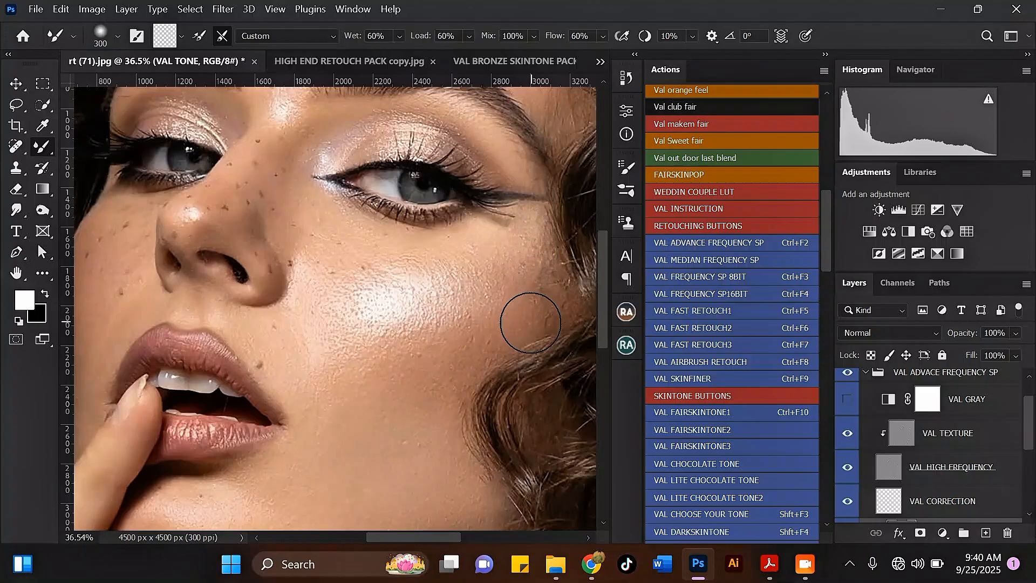
Step: Even out the transition below the cheek highlight with a 400 px Mixer Brush
{"action": "scroll", "coordinate": [508, 261], "scroll_direction": "down", "scroll_amount": 7}
{"action": "key", "text": "]"}
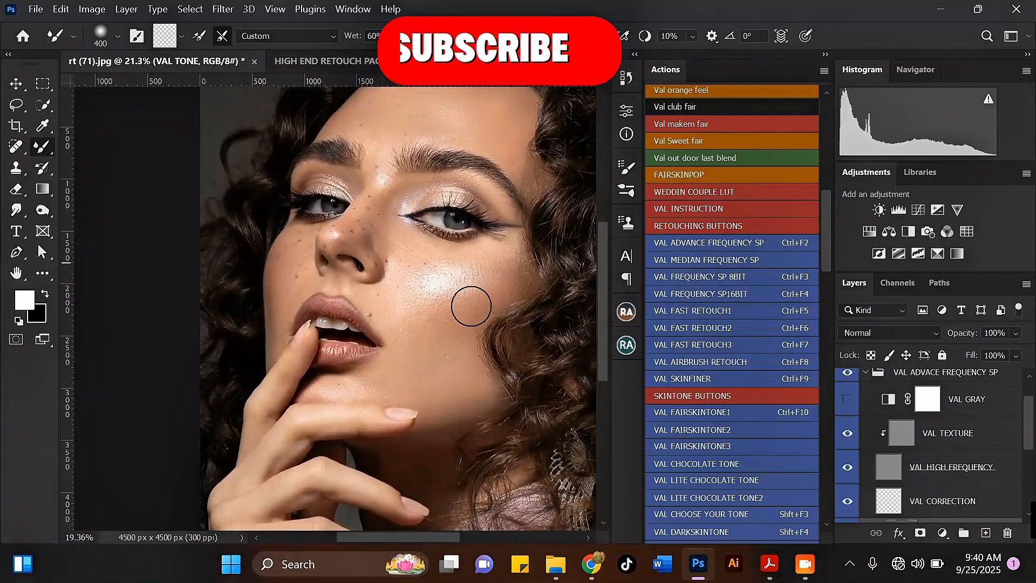
{"action": "scroll", "coordinate": [472, 306], "scroll_direction": "up", "scroll_amount": 4}
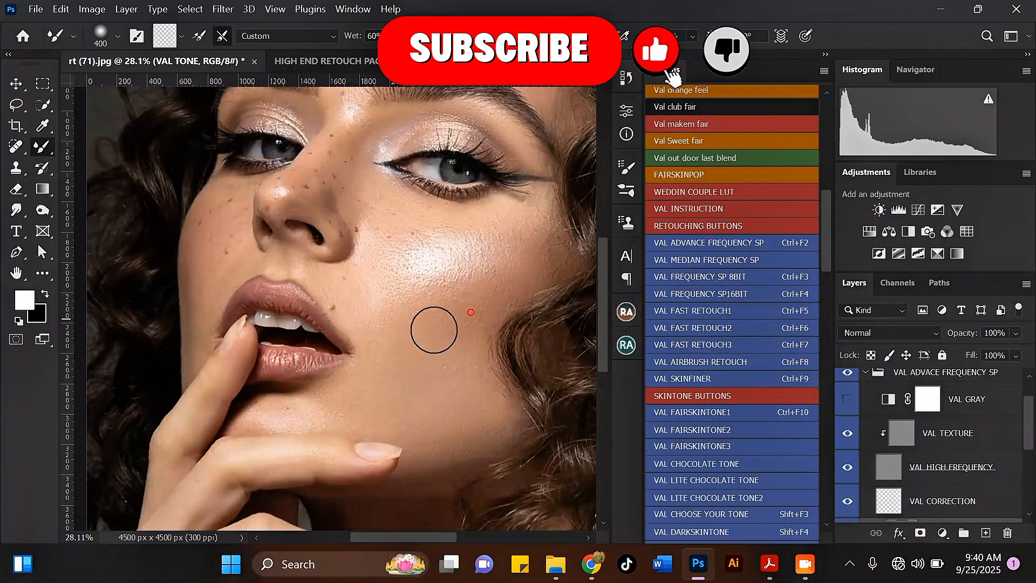
{"action": "scroll", "coordinate": [410, 292], "scroll_direction": "down", "scroll_amount": 4}
{"action": "scroll", "coordinate": [423, 338], "scroll_direction": "up", "scroll_amount": 3}
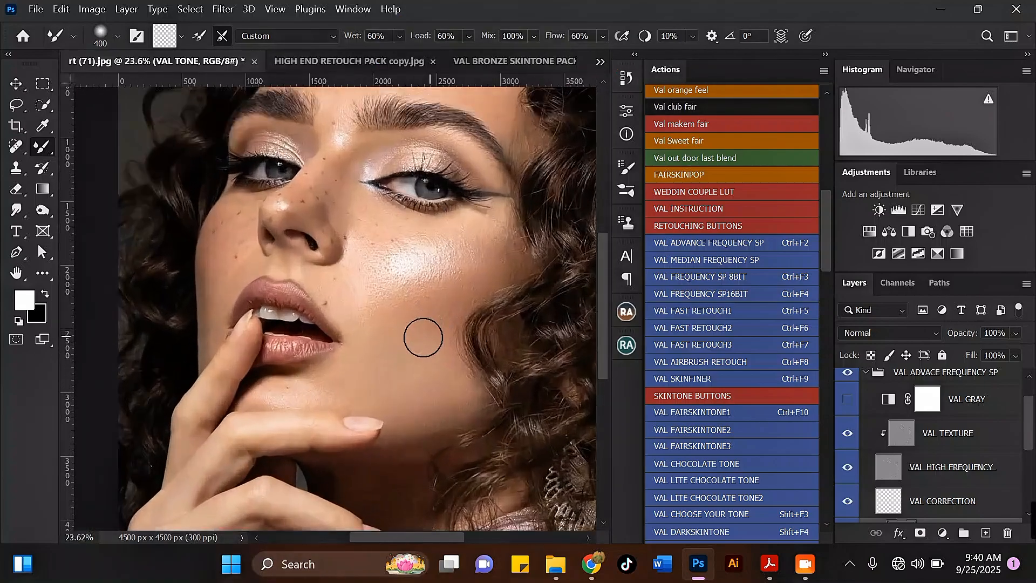
Step: Smooth the skin above the upper lip and around the nostrils with the Mixer Brush at 175 and 150 px
{"action": "scroll", "coordinate": [324, 281], "scroll_direction": "up", "scroll_amount": 3}
{"action": "key", "text": "["}
{"action": "key", "text": "["}
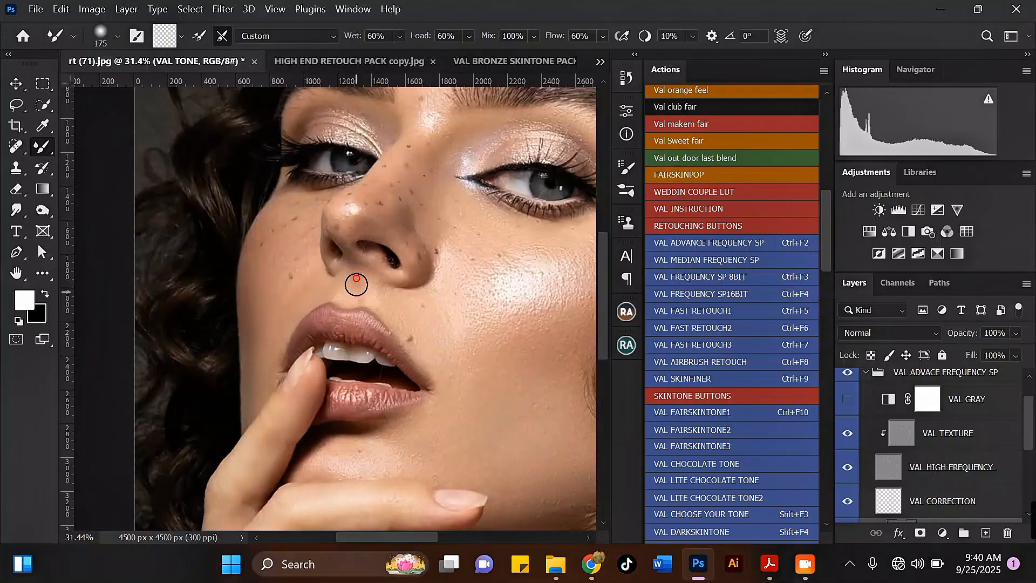
{"action": "scroll", "coordinate": [372, 270], "scroll_direction": "up", "scroll_amount": 2}
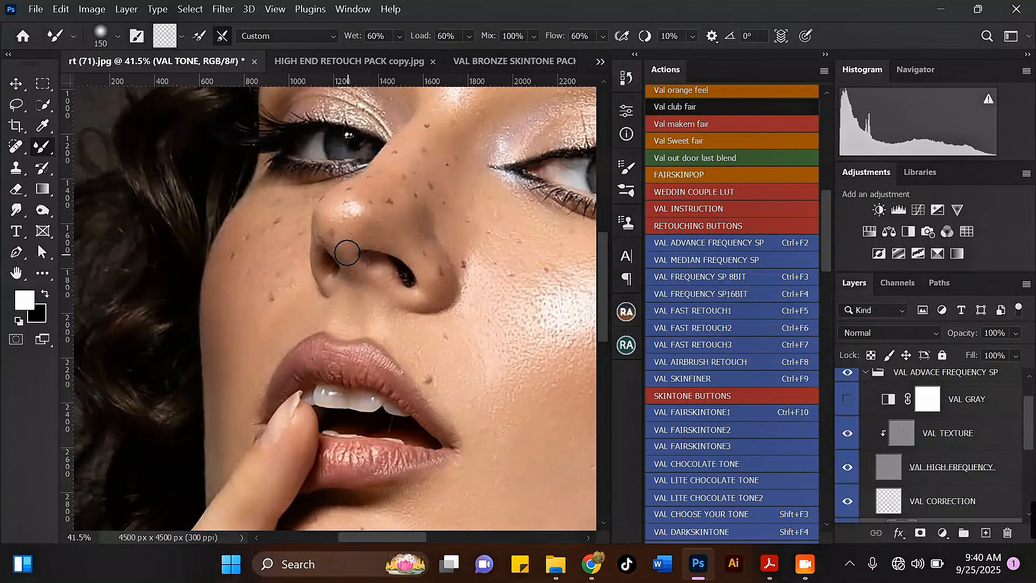
{"action": "left_click_drag", "start_coordinate": [362, 269], "coordinate": [376, 280]}
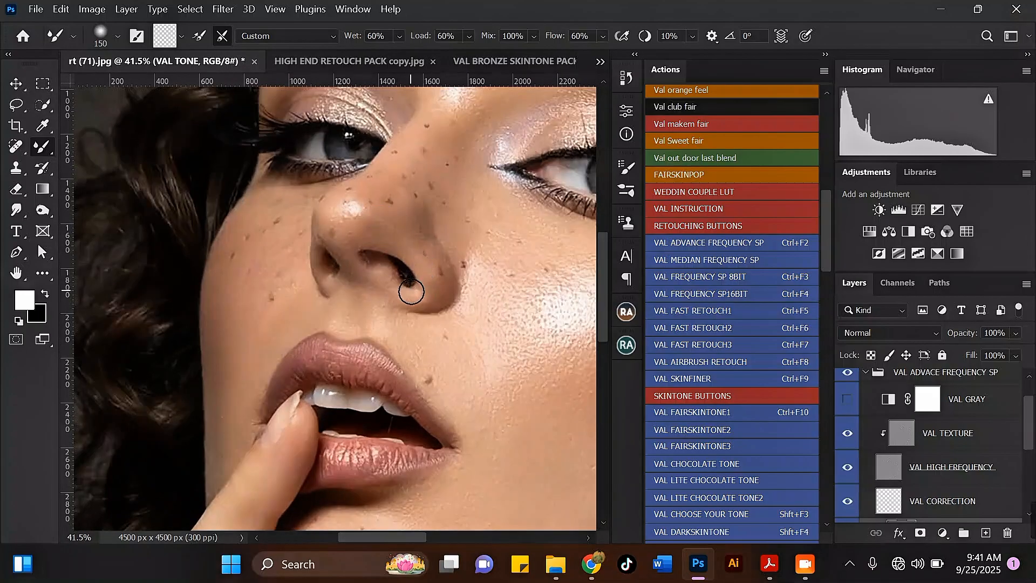
Step: Reduce the Mixer Brush to 100 px and blend the tones around the nostril and along the nose
{"action": "scroll", "coordinate": [411, 292], "scroll_direction": "up", "scroll_amount": 2}
{"action": "key", "text": "bracketleft"}
{"action": "key", "text": "bracketleft"}
{"action": "scroll", "coordinate": [387, 202], "scroll_direction": "up", "scroll_amount": 1}
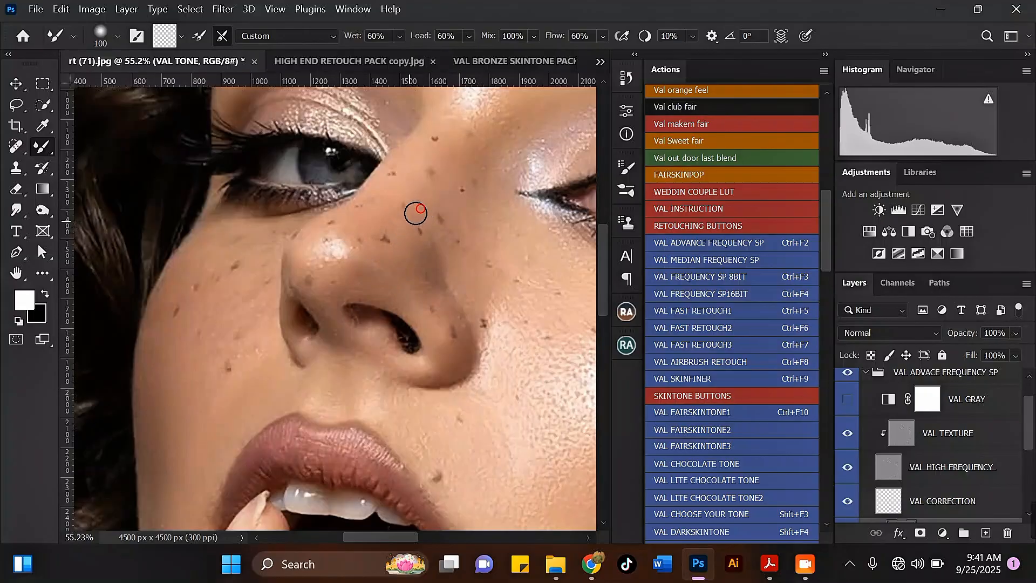
Step: Even out the freckled nose bridge and its shaded side with the Mixer Brush at 100 to 125 px
{"action": "key", "text": "bracketright"}
{"action": "scroll", "coordinate": [421, 211], "scroll_direction": "up", "scroll_amount": 2}
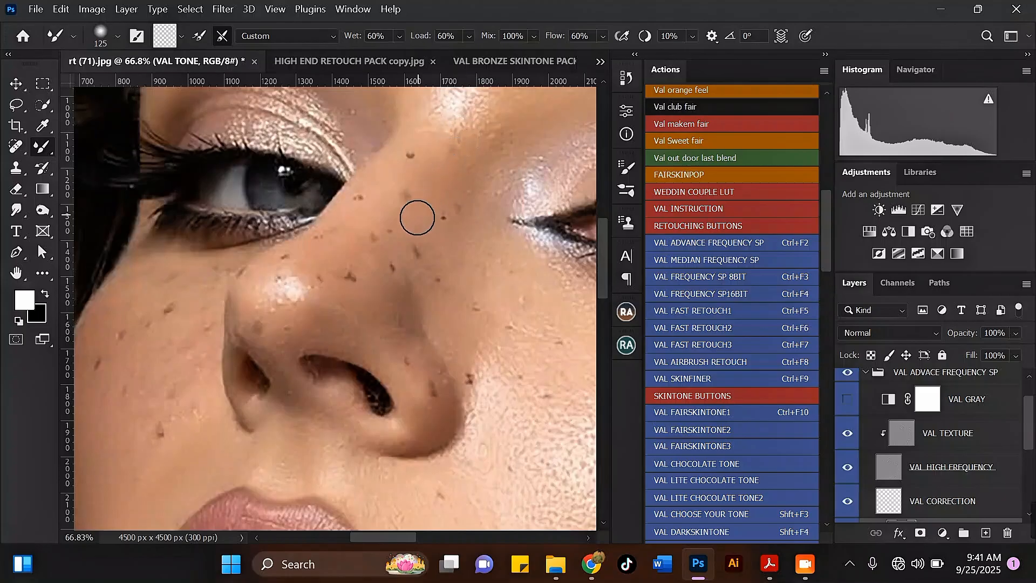
{"action": "scroll", "coordinate": [367, 252], "scroll_direction": "up", "scroll_amount": 1}
{"action": "key", "text": "bracketright"}
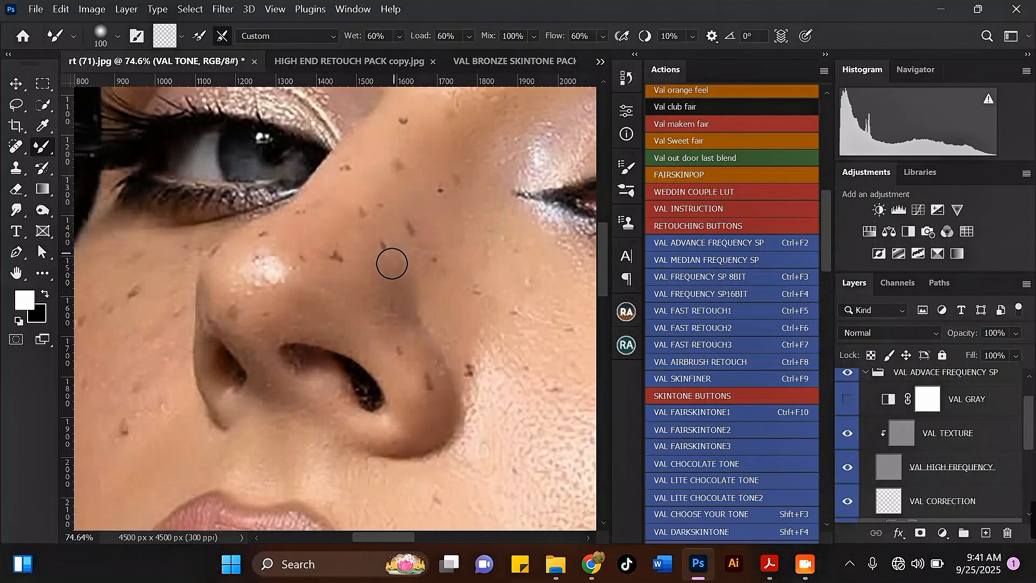
{"action": "key", "text": "bracketright"}
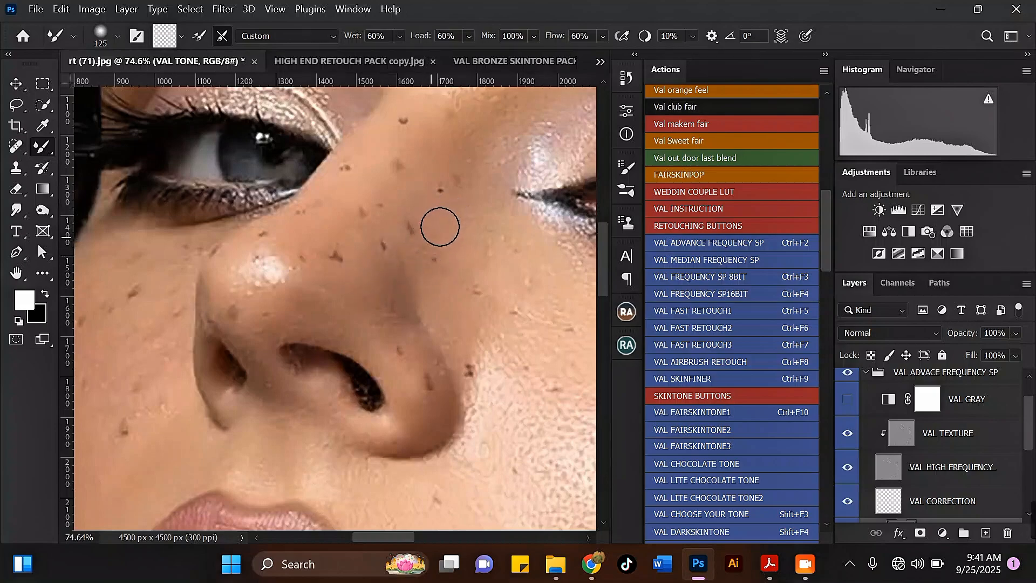
Step: Enlarge the Mixer Brush to 175 px and blend across the top of the nose bridge between the eyes
{"action": "scroll", "coordinate": [450, 166], "scroll_direction": "down", "scroll_amount": 3}
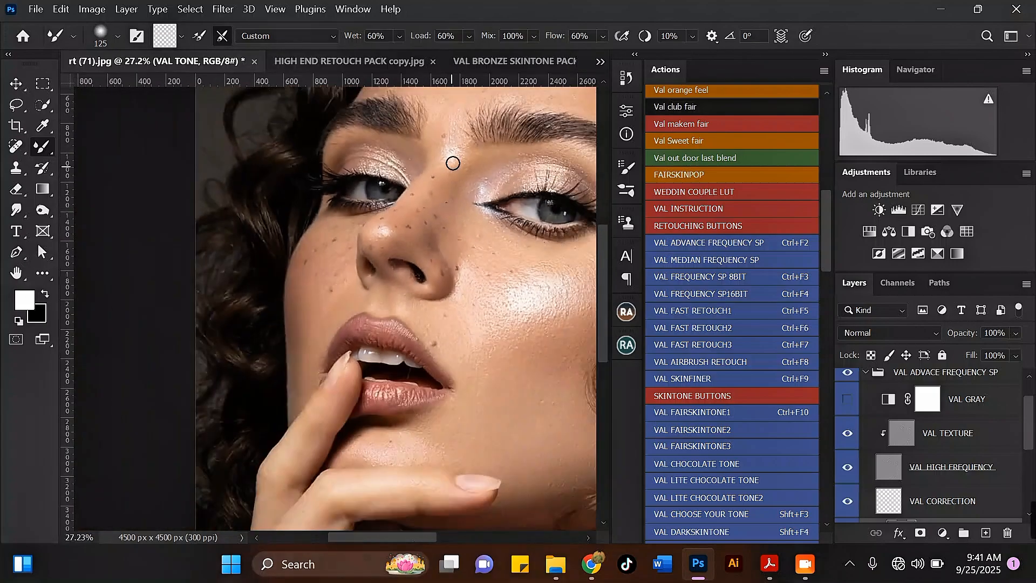
{"action": "scroll", "coordinate": [451, 162], "scroll_direction": "up", "scroll_amount": 2}
{"action": "key", "text": "bracketright"}
{"action": "key", "text": "bracketright"}
{"action": "mouse_move", "coordinate": [427, 177]}
{"action": "left_mouse_down"}
{"action": "mouse_move", "coordinate": [464, 157]}
{"action": "mouse_move", "coordinate": [470, 172]}
{"action": "left_mouse_up"}
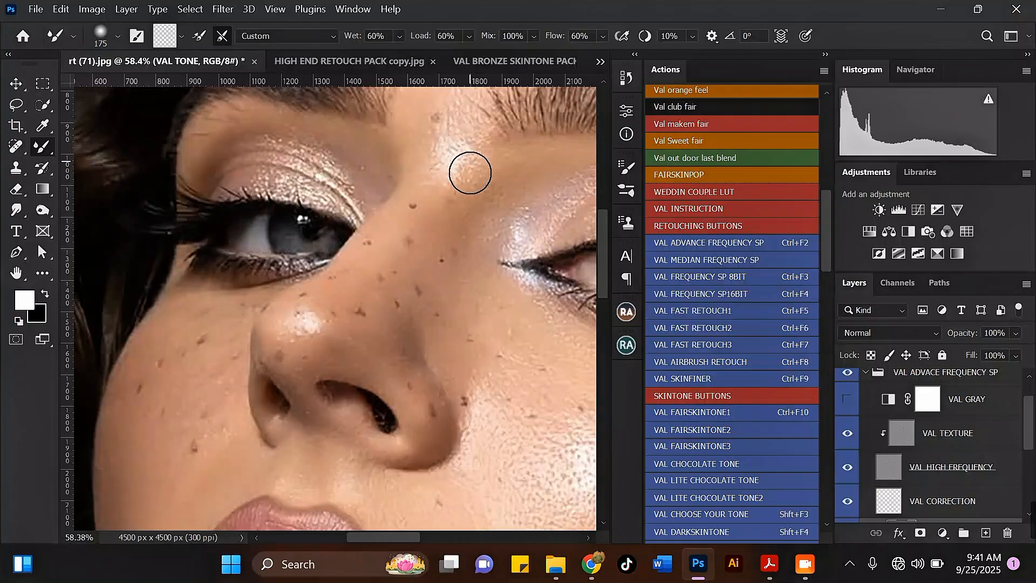
Step: Smooth the area between the eyebrows at 200 px and the far eye's upper lid with a 175 px Mixer Brush
{"action": "scroll", "coordinate": [473, 172], "scroll_direction": "down", "scroll_amount": 3}
{"action": "scroll", "coordinate": [455, 152], "scroll_direction": "up", "scroll_amount": 2}
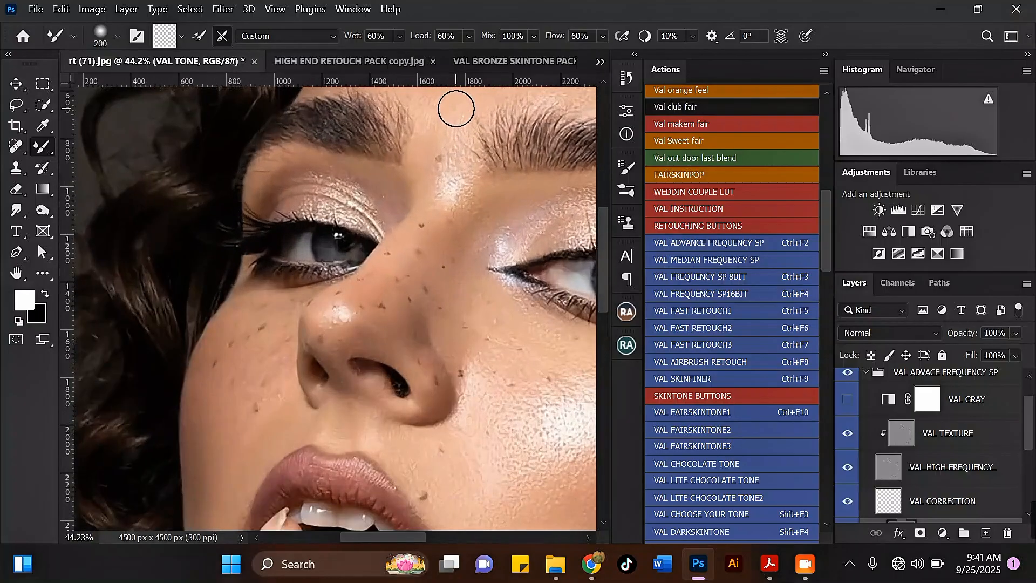
{"action": "key", "text": "bracketright"}
{"action": "left_click_drag", "start_coordinate": [453, 159], "coordinate": [463, 184]}
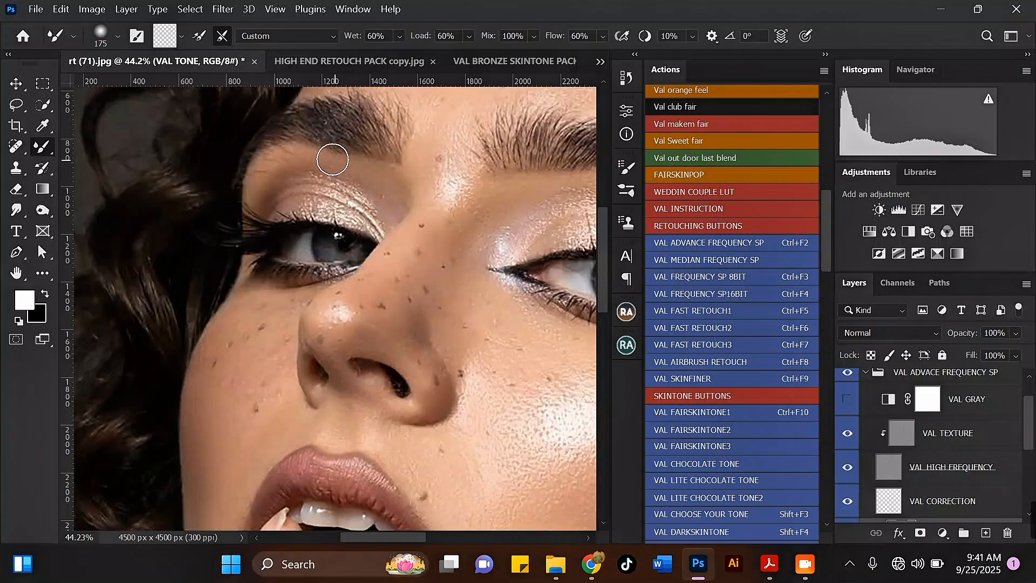
{"action": "mouse_move", "coordinate": [276, 174]}
{"action": "left_mouse_down"}
{"action": "mouse_move", "coordinate": [380, 213]}
{"action": "mouse_move", "coordinate": [372, 210]}
{"action": "left_mouse_up"}
{"action": "scroll", "coordinate": [389, 176], "scroll_direction": "down", "scroll_amount": 3}
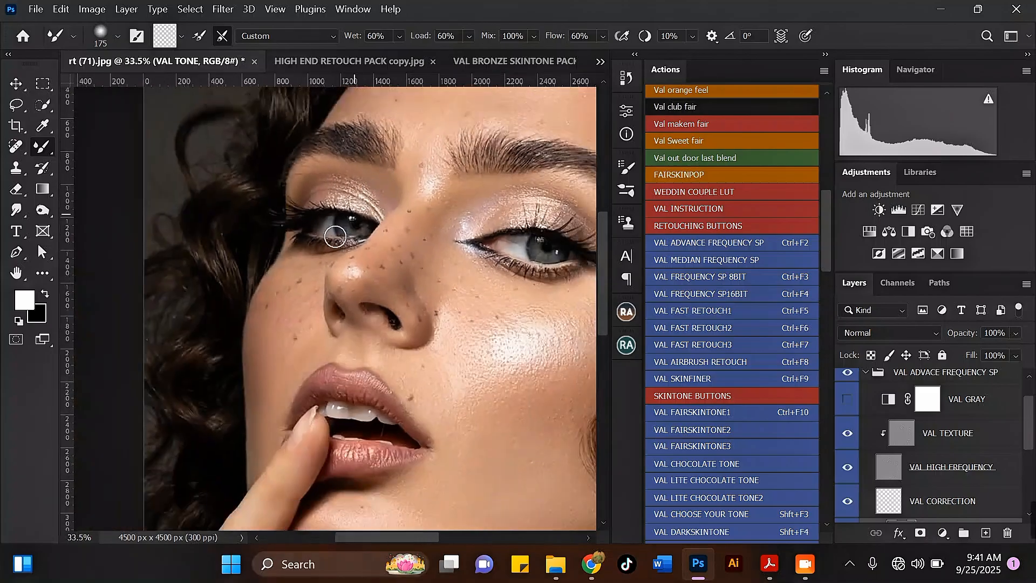
Step: Blend the skin below the far eye and beside the nose with a 150 to 175 px Mixer Brush
{"action": "scroll", "coordinate": [289, 256], "scroll_direction": "up", "scroll_amount": 5}
{"action": "key", "text": "bracketleft"}
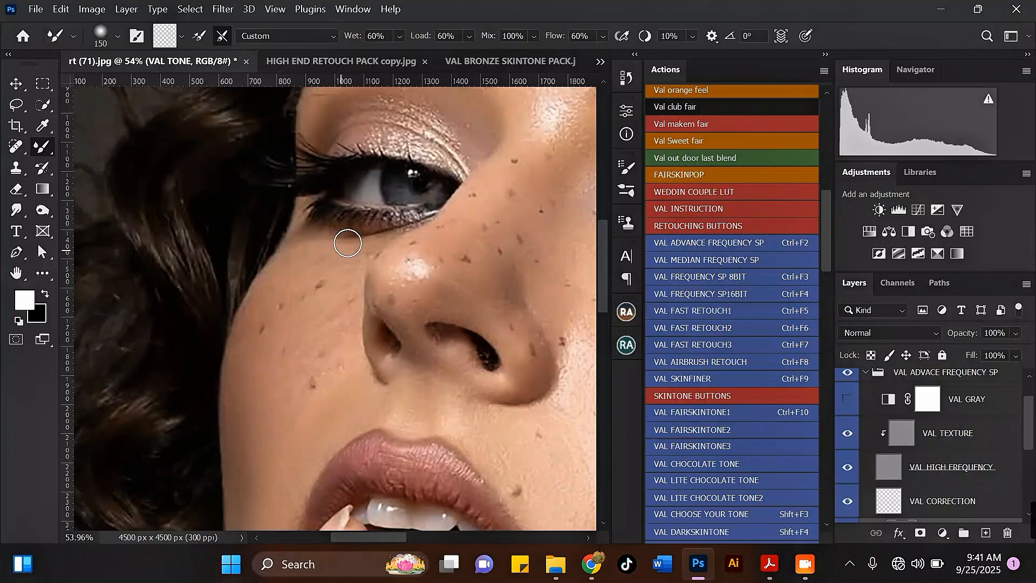
{"action": "key", "text": "bracketleft"}
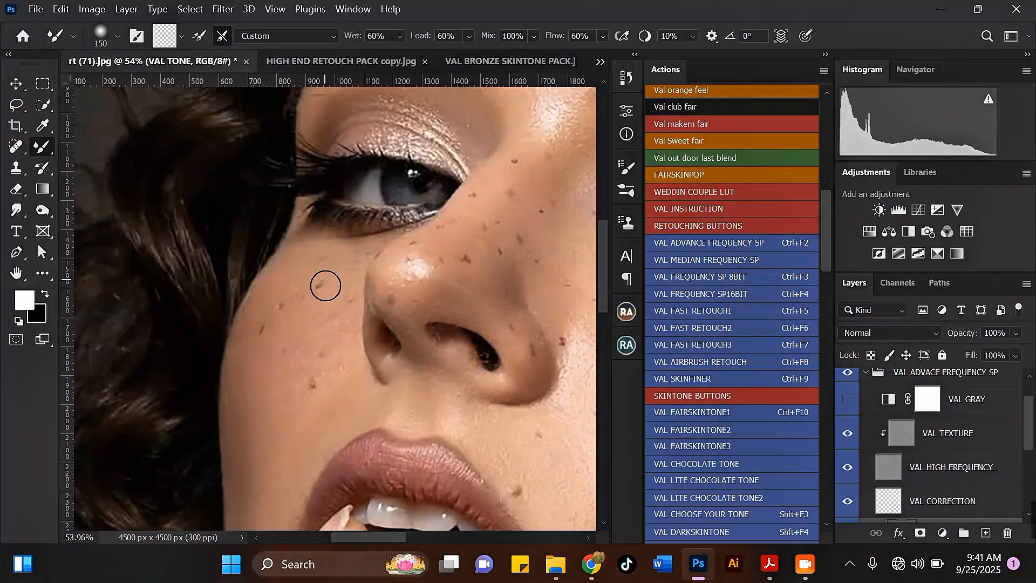
{"action": "scroll", "coordinate": [325, 285], "scroll_direction": "up", "scroll_amount": 2}
{"action": "key", "text": "bracketright"}
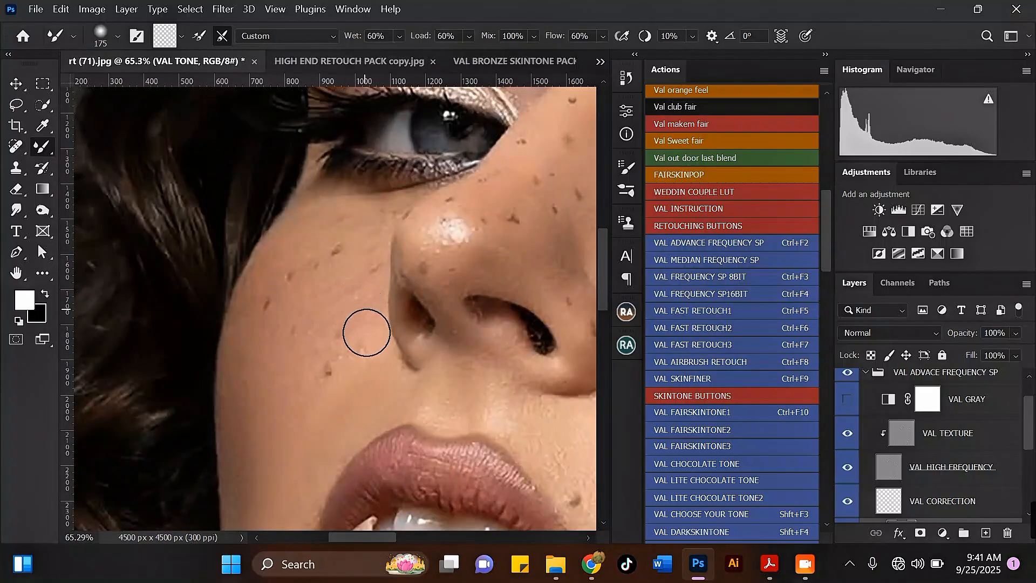
Step: Smooth the outer side of the far cheek with the Mixer Brush at 100 to 150 px
{"action": "key", "text": "bracketleft"}
{"action": "key", "text": "bracketleft"}
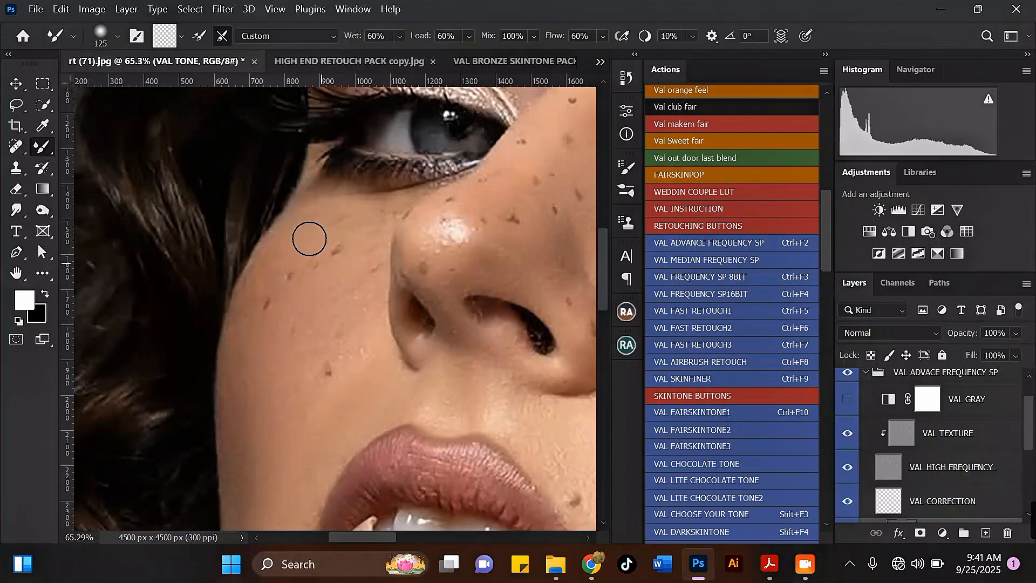
{"action": "key", "text": "bracketleft"}
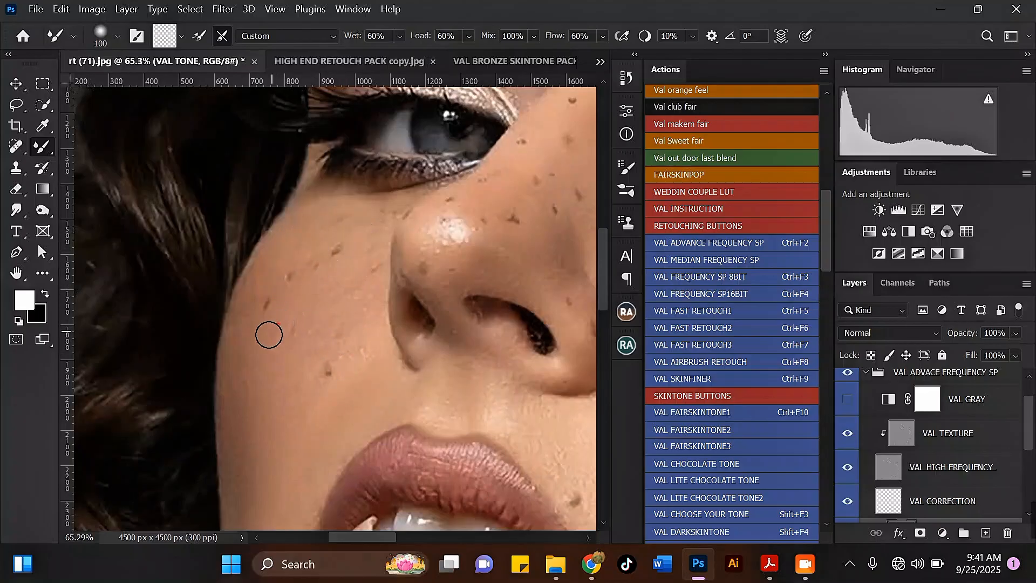
{"action": "key", "text": "bracketright"}
{"action": "scroll", "coordinate": [345, 273], "scroll_direction": "down", "scroll_amount": 3}
{"action": "scroll", "coordinate": [352, 330], "scroll_direction": "up", "scroll_amount": 3}
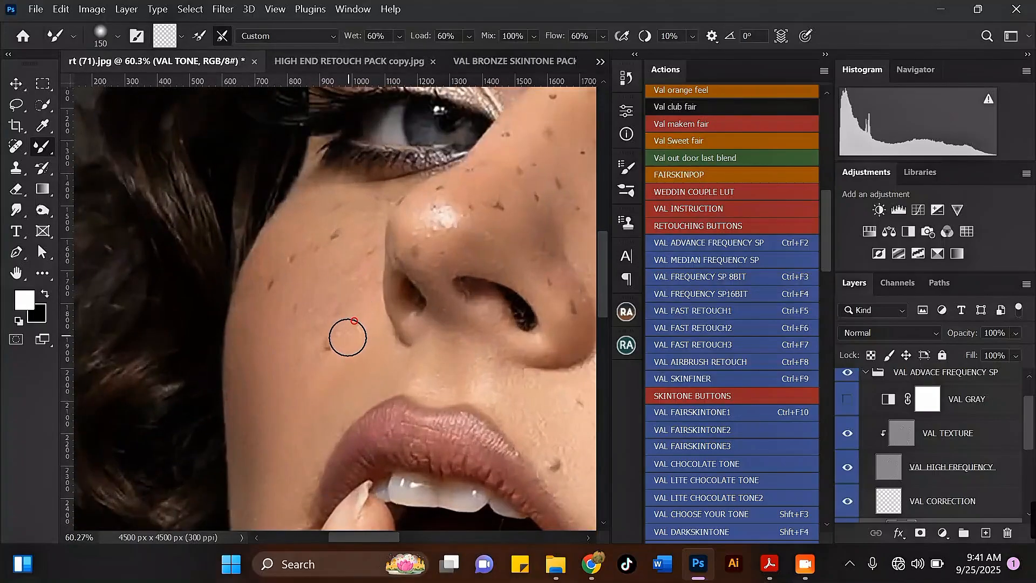
Step: Enlarge the Mixer Brush to 175 and 200 px and even out the far cheek down beside the mouth
{"action": "scroll", "coordinate": [331, 288], "scroll_direction": "down", "scroll_amount": 2}
{"action": "key", "text": "bracketright"}
{"action": "key", "text": "bracketright"}
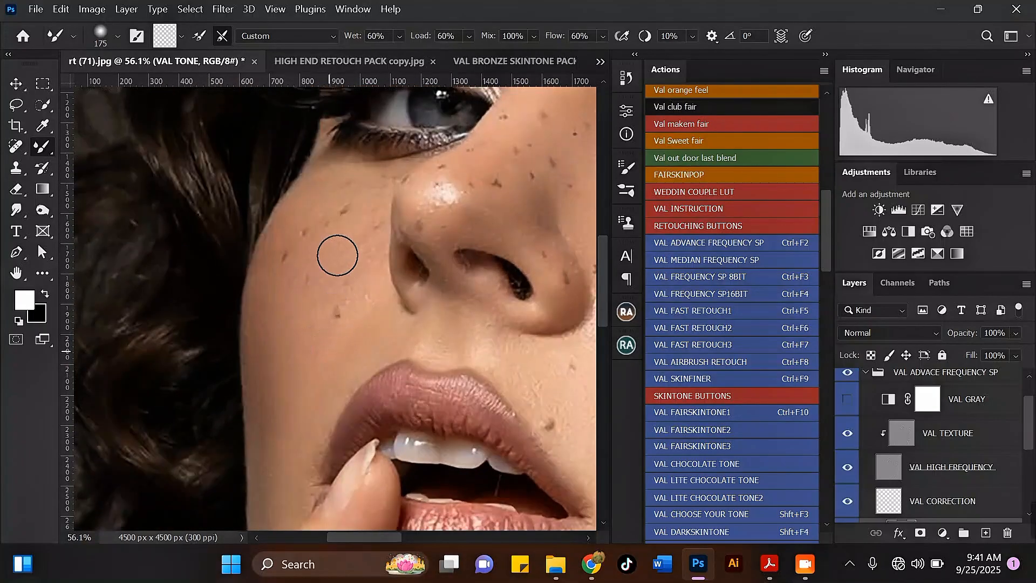
{"action": "scroll", "coordinate": [303, 329], "scroll_direction": "down", "scroll_amount": 2}
{"action": "scroll", "coordinate": [302, 329], "scroll_direction": "up", "scroll_amount": 2}
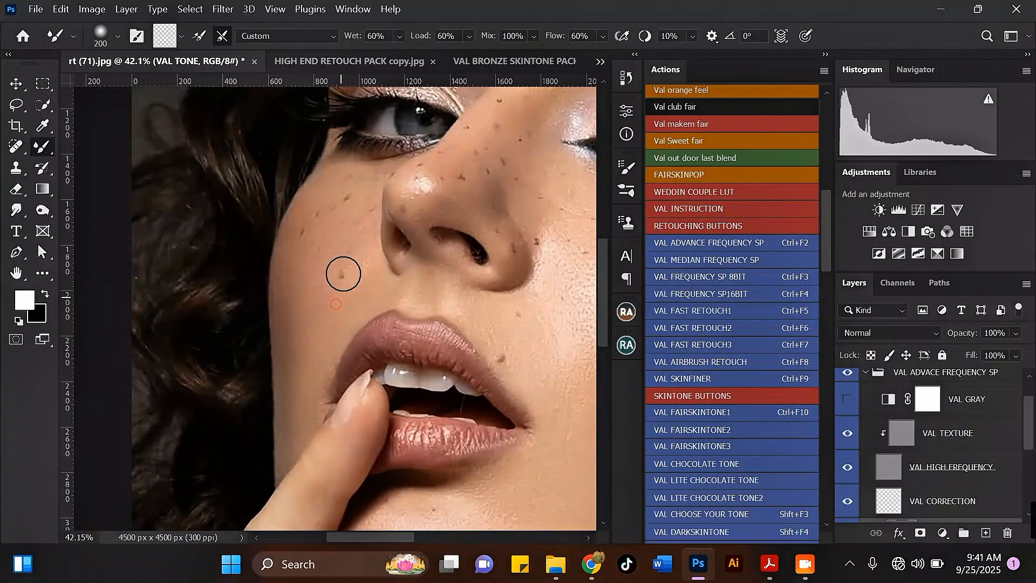
{"action": "scroll", "coordinate": [343, 274], "scroll_direction": "down", "scroll_amount": 2}
{"action": "scroll", "coordinate": [320, 357], "scroll_direction": "up", "scroll_amount": 2}
{"action": "mouse_move", "coordinate": [324, 324]}
{"action": "left_mouse_down"}
{"action": "mouse_move", "coordinate": [324, 351]}
{"action": "mouse_move", "coordinate": [302, 309]}
{"action": "mouse_move", "coordinate": [304, 372]}
{"action": "left_mouse_up"}
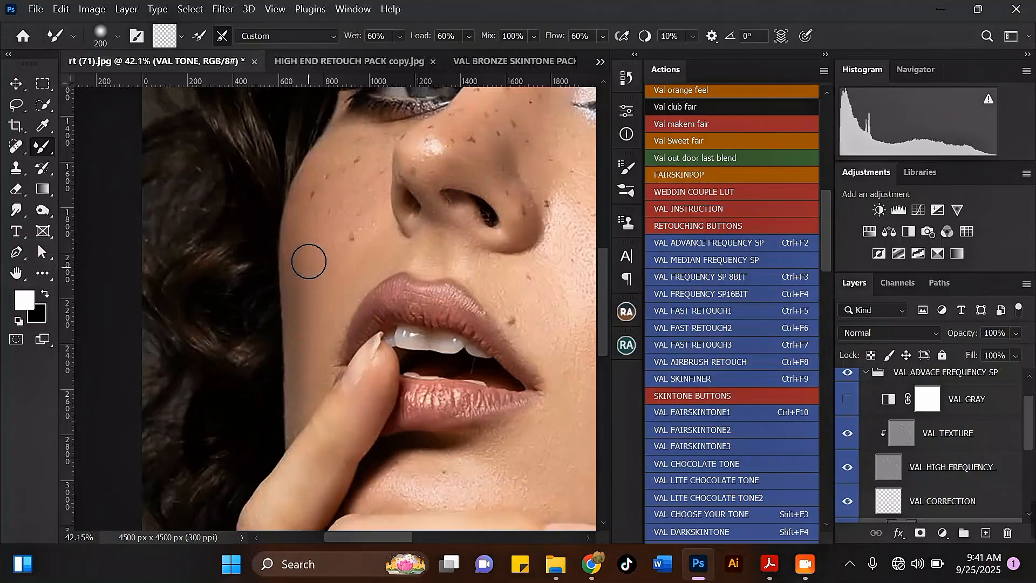
Step: Blend the tones around the nostrils, reducing the Mixer Brush from 175 to 100 px
{"action": "scroll", "coordinate": [386, 250], "scroll_direction": "down", "scroll_amount": 2}
{"action": "scroll", "coordinate": [409, 243], "scroll_direction": "up", "scroll_amount": 2}
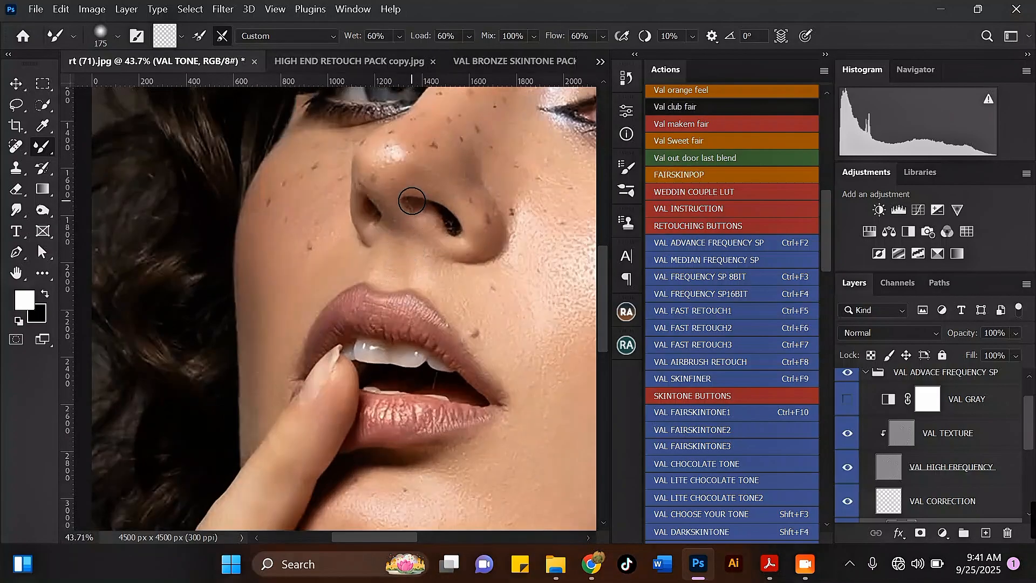
{"action": "left_click_drag", "start_coordinate": [437, 219], "coordinate": [419, 207]}
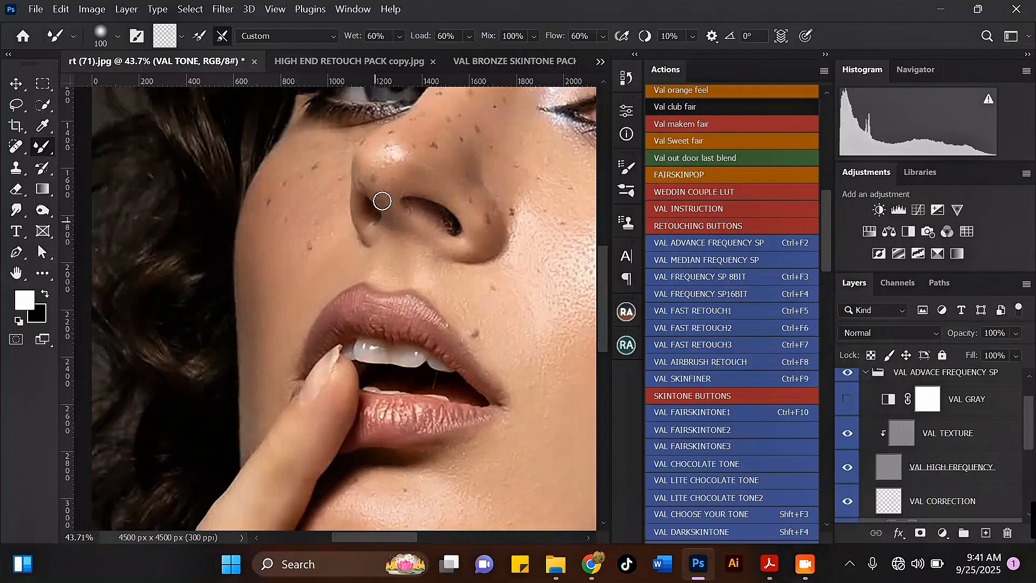
Step: Enlarge the Mixer Brush to 300 px and blend the near cheek around the lower edge of its highlight
{"action": "scroll", "coordinate": [382, 201], "scroll_direction": "down", "scroll_amount": 5}
{"action": "key", "text": "bracketright"}
{"action": "key", "text": "bracketright"}
{"action": "key", "text": "bracketright"}
{"action": "key", "text": "bracketright"}
{"action": "key", "text": "bracketright"}
{"action": "key", "text": "bracketright"}
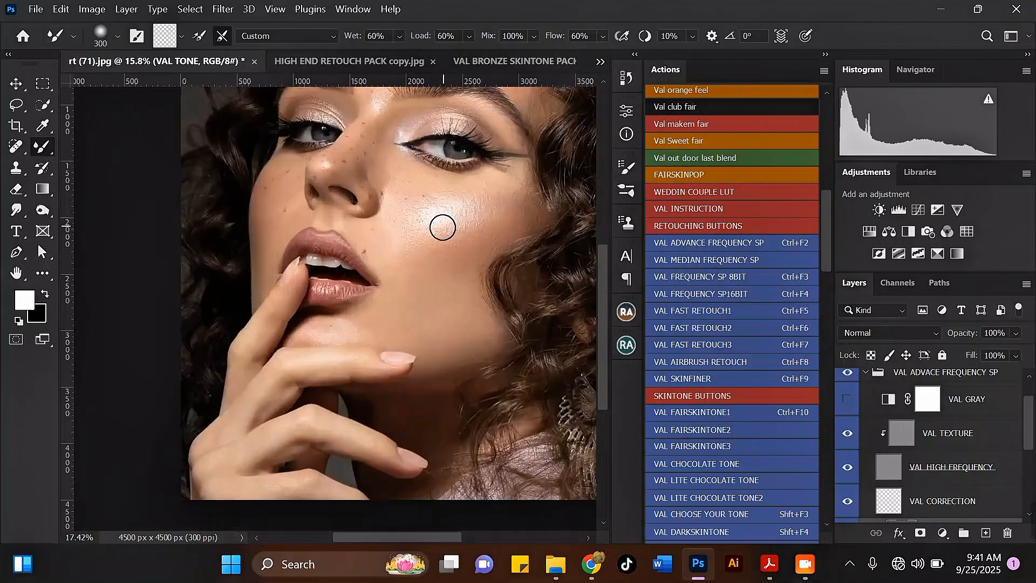
Step: Smooth the lower near cheek beside the mouth corner with a 500 to 600 px Mixer Brush
{"action": "scroll", "coordinate": [443, 227], "scroll_direction": "up", "scroll_amount": 2}
{"action": "key", "text": "bracketright"}
{"action": "key", "text": "bracketright"}
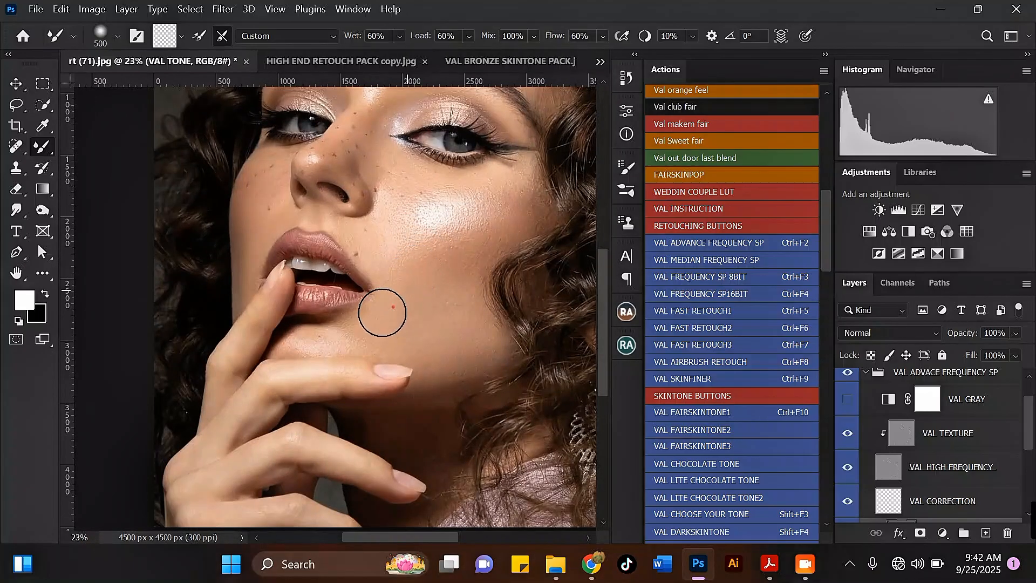
{"action": "scroll", "coordinate": [427, 278], "scroll_direction": "down", "scroll_amount": 1}
{"action": "key", "text": "bracketright"}
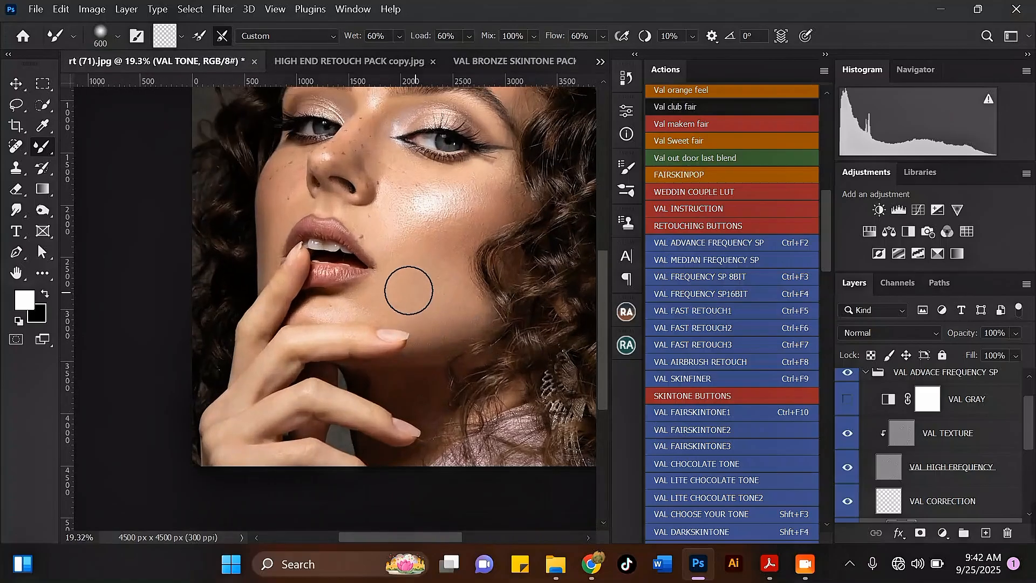
Step: Reduce the Mixer Brush to 400 px, sample the skin beside the chin and blend it across the jaw
{"action": "key", "text": "bracketleft"}
{"action": "key", "text": "bracketleft"}
{"action": "left_click", "coordinate": [383, 305], "text": "alt"}
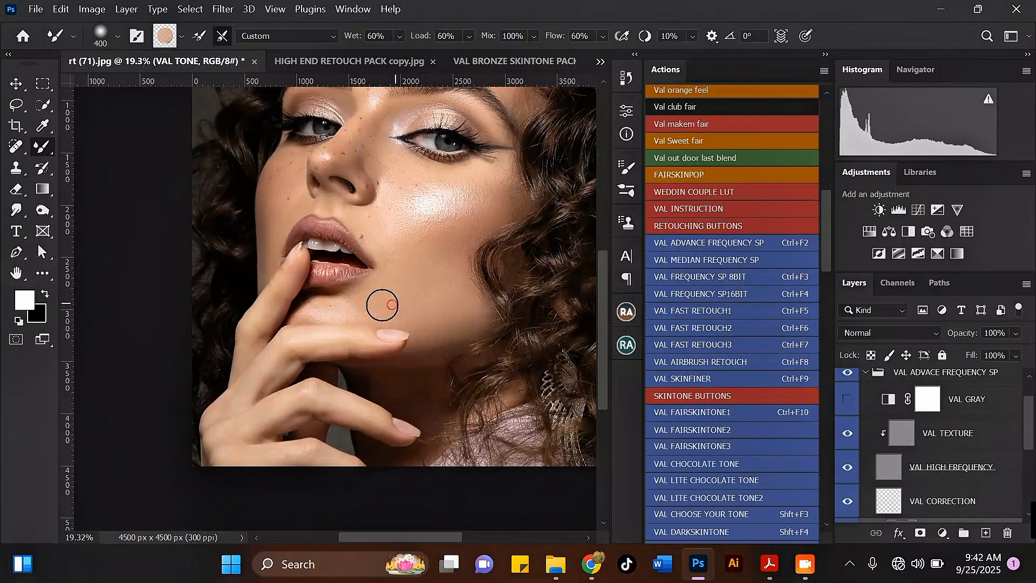
{"action": "left_click_drag", "start_coordinate": [383, 305], "coordinate": [467, 305]}
{"action": "scroll", "coordinate": [440, 305], "scroll_direction": "down", "scroll_amount": 2}
{"action": "scroll", "coordinate": [379, 305], "scroll_direction": "up", "scroll_amount": 2}
Step: Smooth the chin between the lower lip and the fingers with a 300 px Mixer Brush
{"action": "key", "text": "bracketleft"}
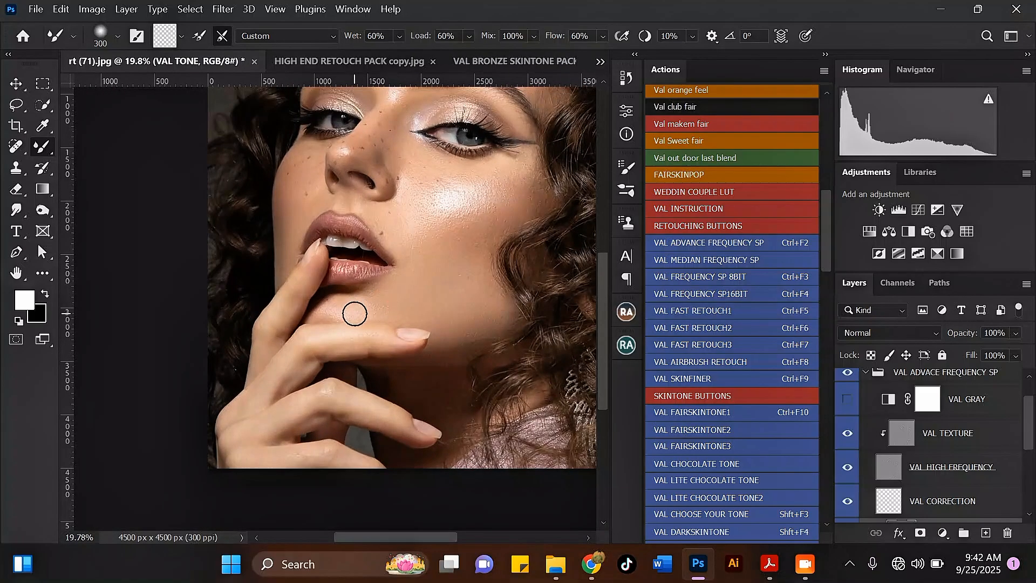
{"action": "scroll", "coordinate": [880, 432], "scroll_direction": "down", "scroll_amount": 3}
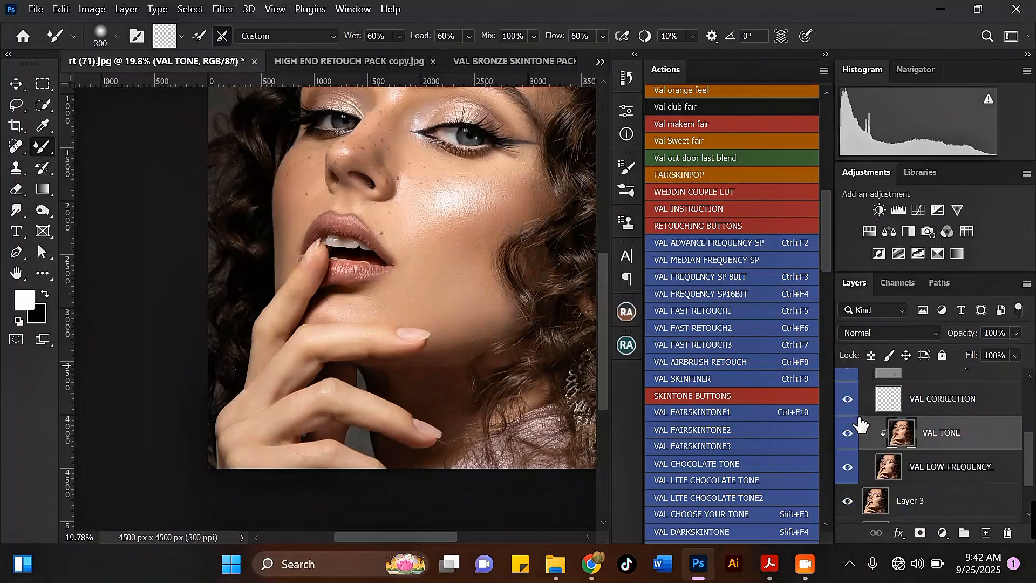
{"action": "scroll", "coordinate": [353, 288], "scroll_direction": "up", "scroll_amount": 1}
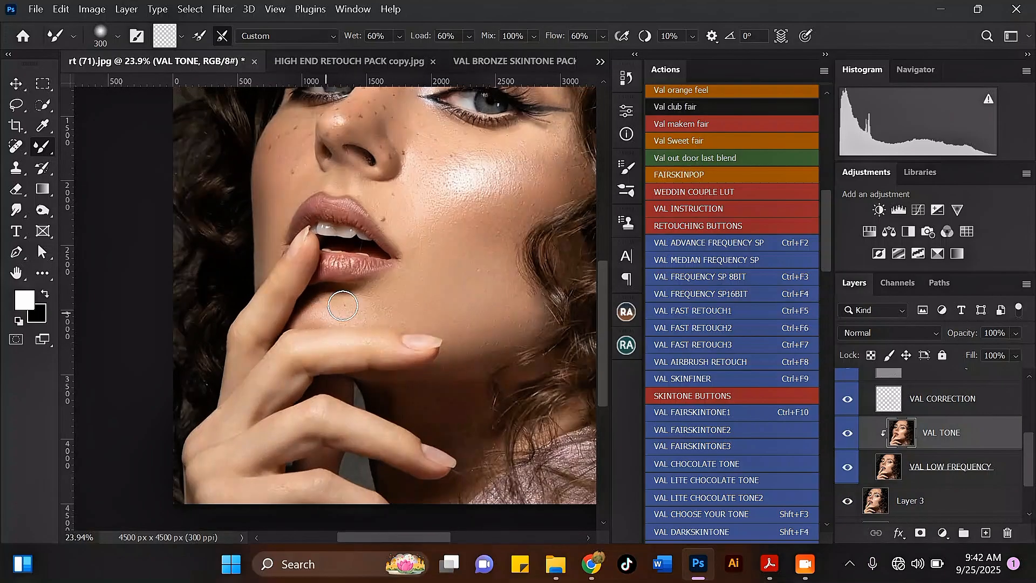
Step: Blend the lower near cheek and the skin between nose and mouth corner at 400 px
{"action": "key", "text": "bracketright"}
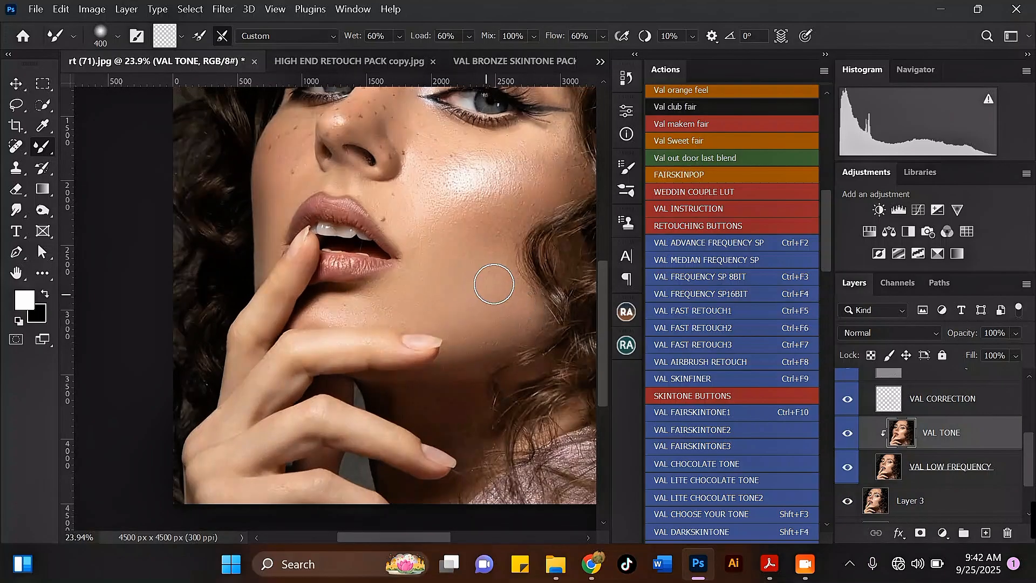
{"action": "scroll", "coordinate": [456, 307], "scroll_direction": "down", "scroll_amount": 2}
{"action": "scroll", "coordinate": [435, 224], "scroll_direction": "up", "scroll_amount": 2}
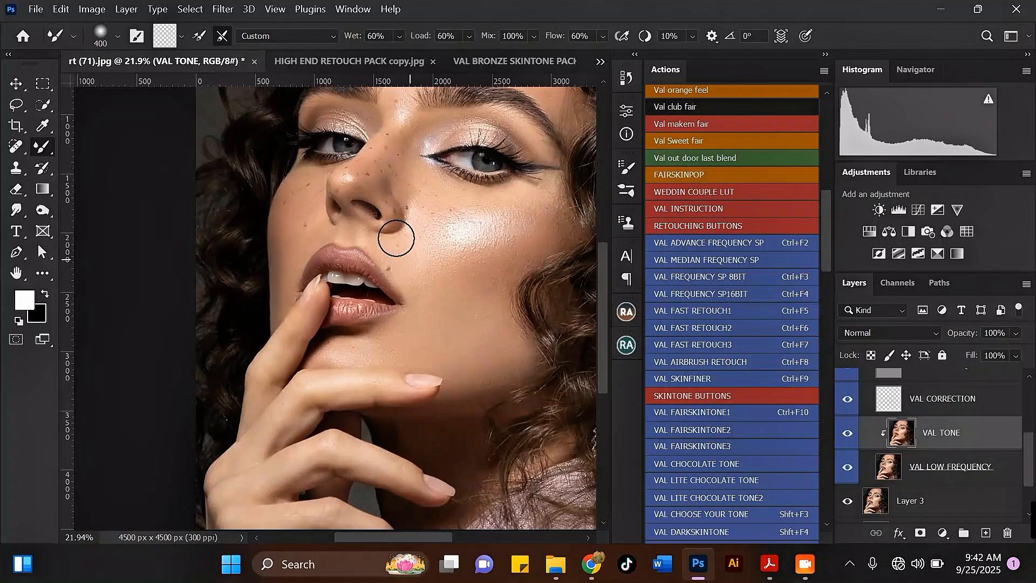
Step: Even out the near cheek's outer edge at 500 px and the highlight below the eye at 300 px
{"action": "key", "text": "bracketright"}
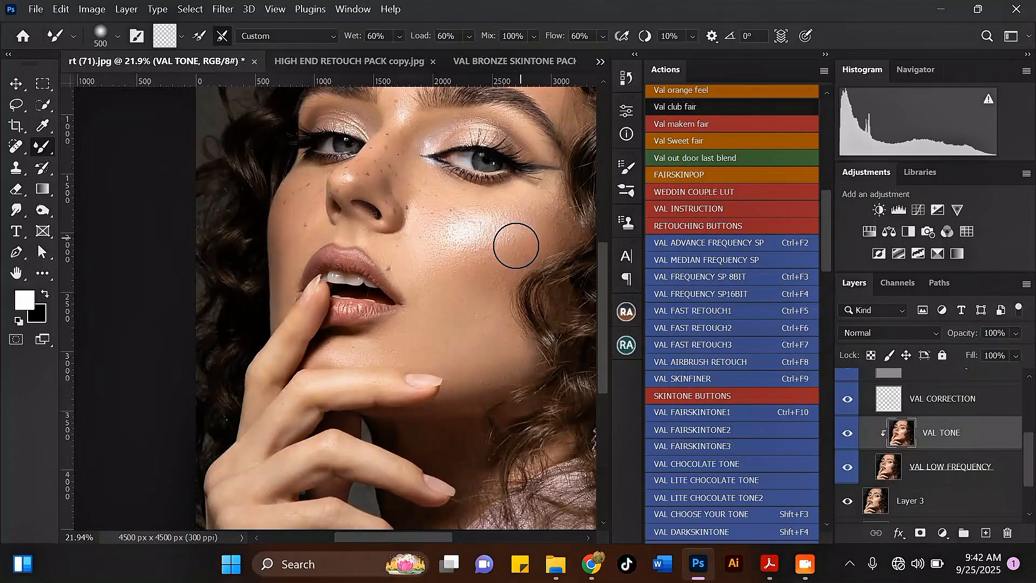
{"action": "key", "text": "bracketleft"}
{"action": "key", "text": "bracketleft"}
{"action": "scroll", "coordinate": [475, 205], "scroll_direction": "up", "scroll_amount": 1}
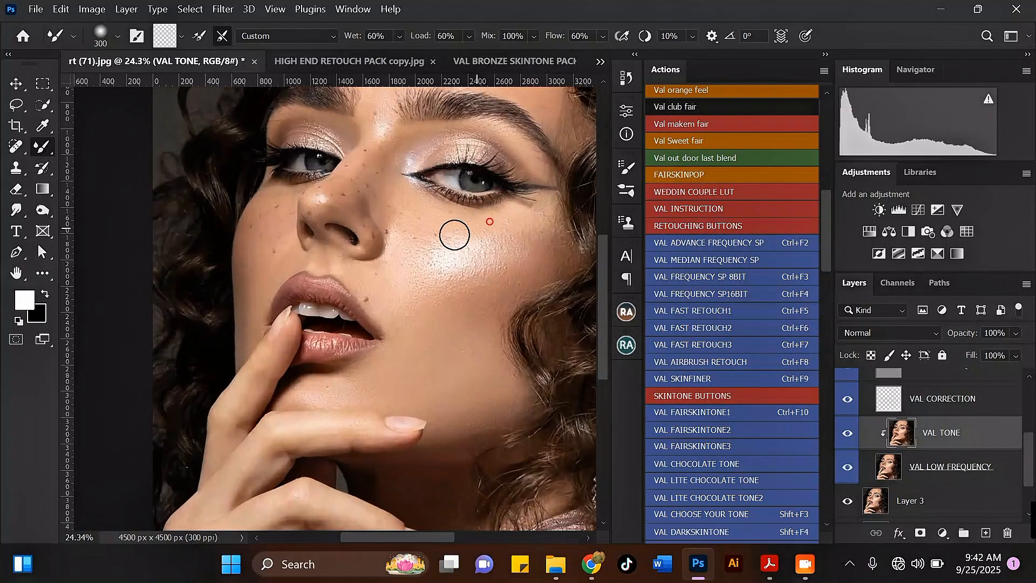
{"action": "key", "text": "bracketright"}
{"action": "scroll", "coordinate": [510, 236], "scroll_direction": "down", "scroll_amount": 1}
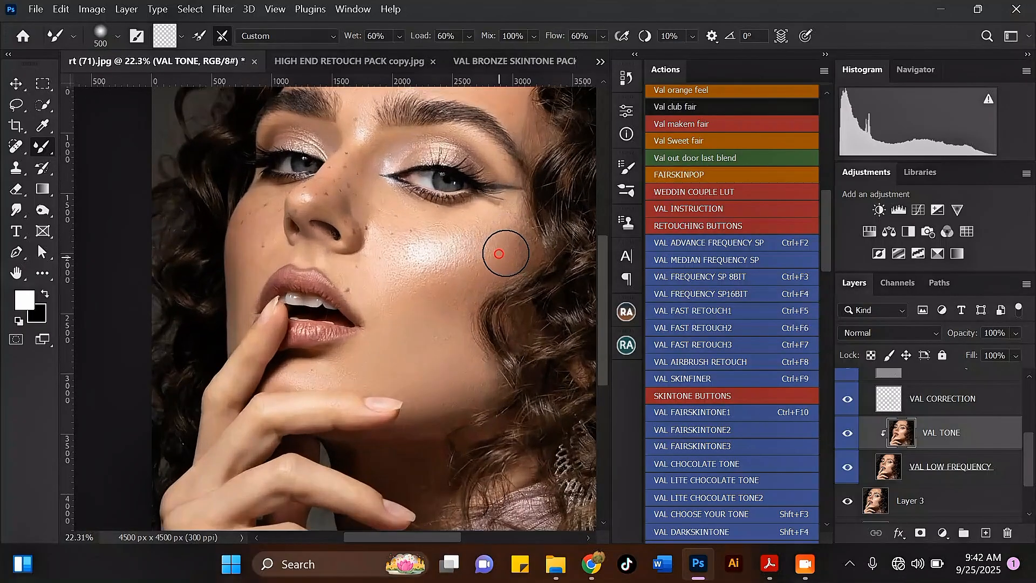
Step: Smooth the near eye's outer corner with a 250 px Mixer Brush and the adjoining upper cheek at 400 px
{"action": "scroll", "coordinate": [432, 234], "scroll_direction": "down", "scroll_amount": 3}
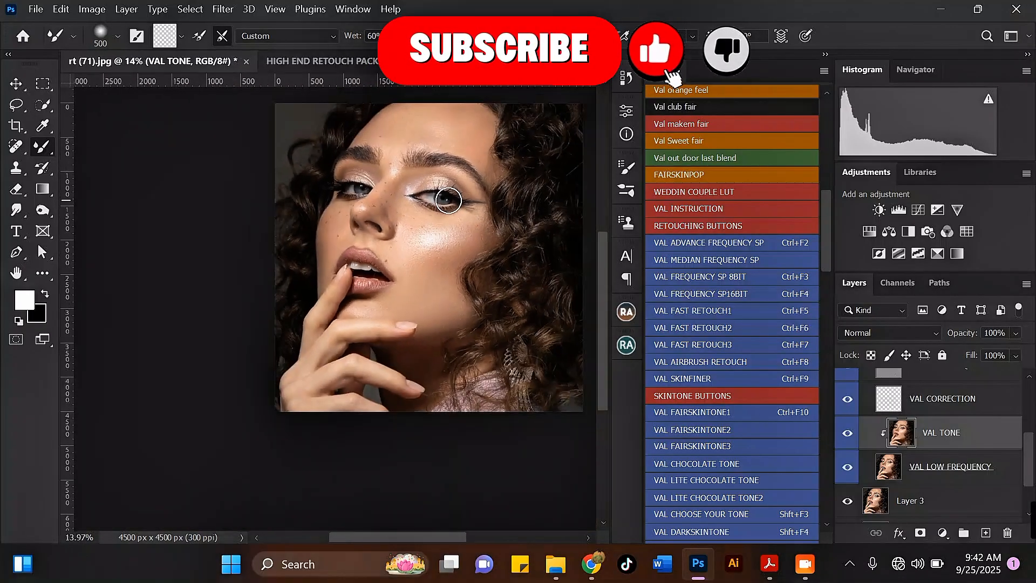
{"action": "key", "text": "bracketleft"}
{"action": "key", "text": "bracketleft"}
{"action": "key", "text": "bracketleft"}
{"action": "scroll", "coordinate": [448, 200], "scroll_direction": "up", "scroll_amount": 3}
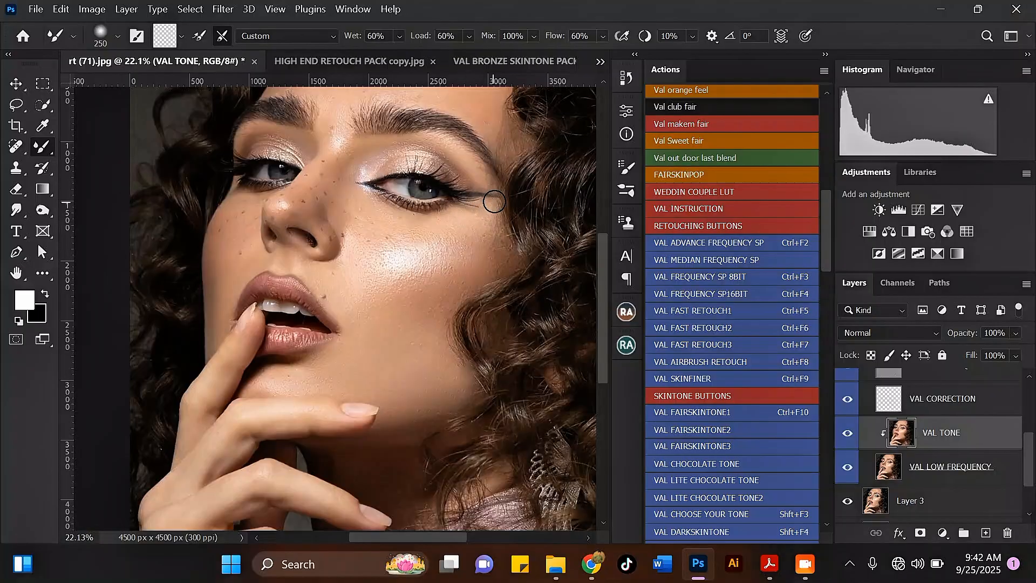
{"action": "scroll", "coordinate": [495, 202], "scroll_direction": "up", "scroll_amount": 2}
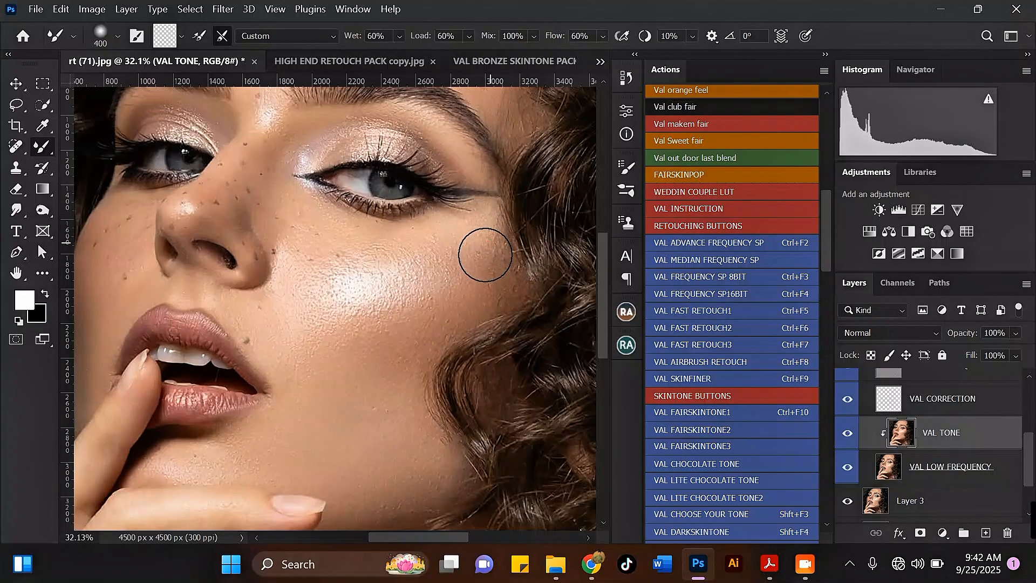
{"action": "scroll", "coordinate": [471, 226], "scroll_direction": "down", "scroll_amount": 2}
Step: Blend the under-eye area above the near cheek's highlight with the Mixer Brush at 250 px
{"action": "key", "text": "bracketleft"}
{"action": "scroll", "coordinate": [478, 280], "scroll_direction": "up", "scroll_amount": 1}
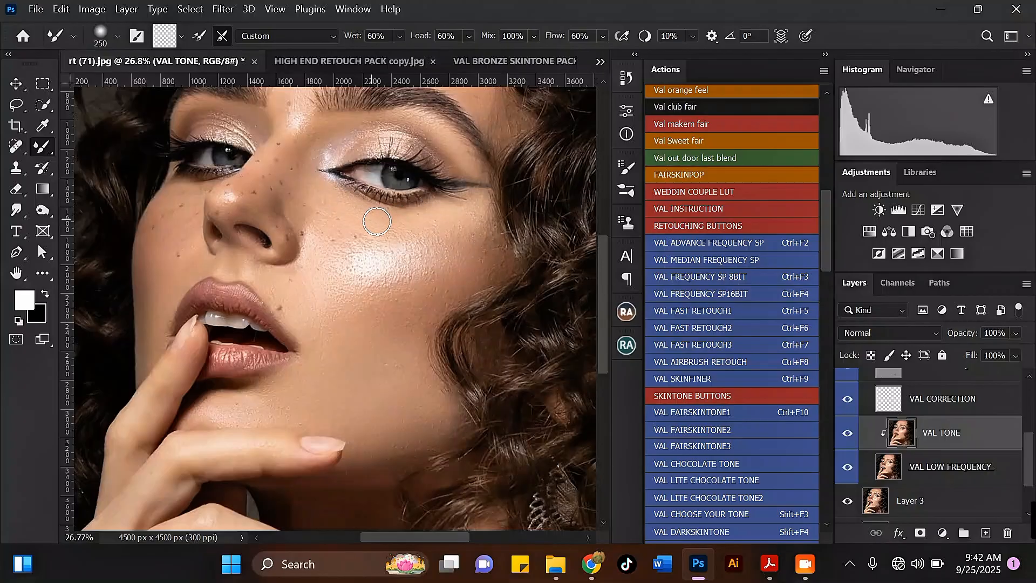
{"action": "scroll", "coordinate": [377, 222], "scroll_direction": "down", "scroll_amount": 1}
{"action": "scroll", "coordinate": [386, 229], "scroll_direction": "up", "scroll_amount": 2}
{"action": "key", "text": "bracketright"}
{"action": "key", "text": "bracketright"}
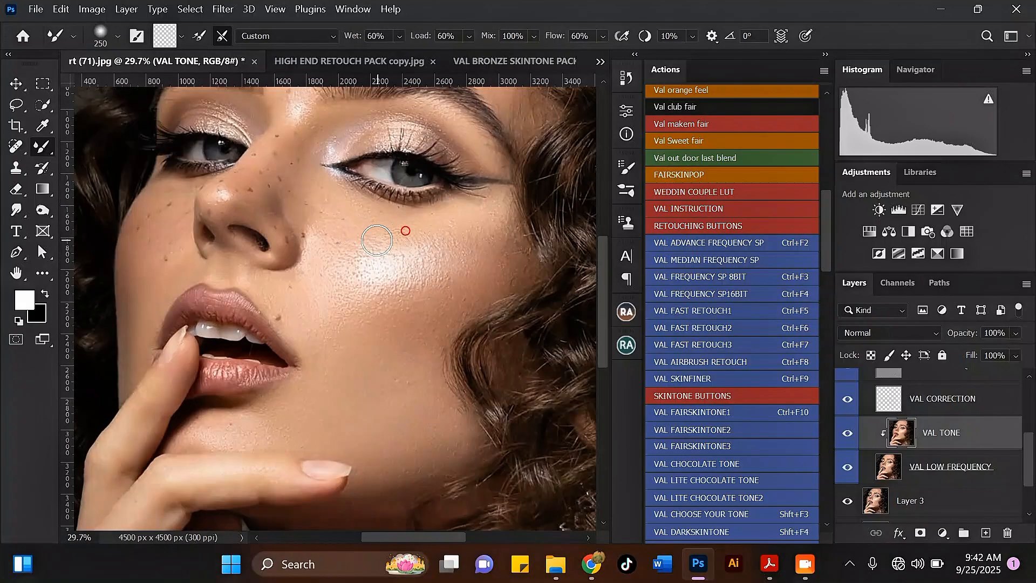
Step: Enlarge the Mixer Brush to 500 px and blend the near cheekbone with broad strokes
{"action": "scroll", "coordinate": [389, 232], "scroll_direction": "down", "scroll_amount": 3}
{"action": "scroll", "coordinate": [468, 240], "scroll_direction": "up", "scroll_amount": 2}
{"action": "mouse_move", "coordinate": [468, 241]}
{"action": "left_mouse_down"}
{"action": "mouse_move", "coordinate": [425, 216]}
{"action": "mouse_move", "coordinate": [476, 243]}
{"action": "left_mouse_up"}
{"action": "scroll", "coordinate": [476, 218], "scroll_direction": "down", "scroll_amount": 2}
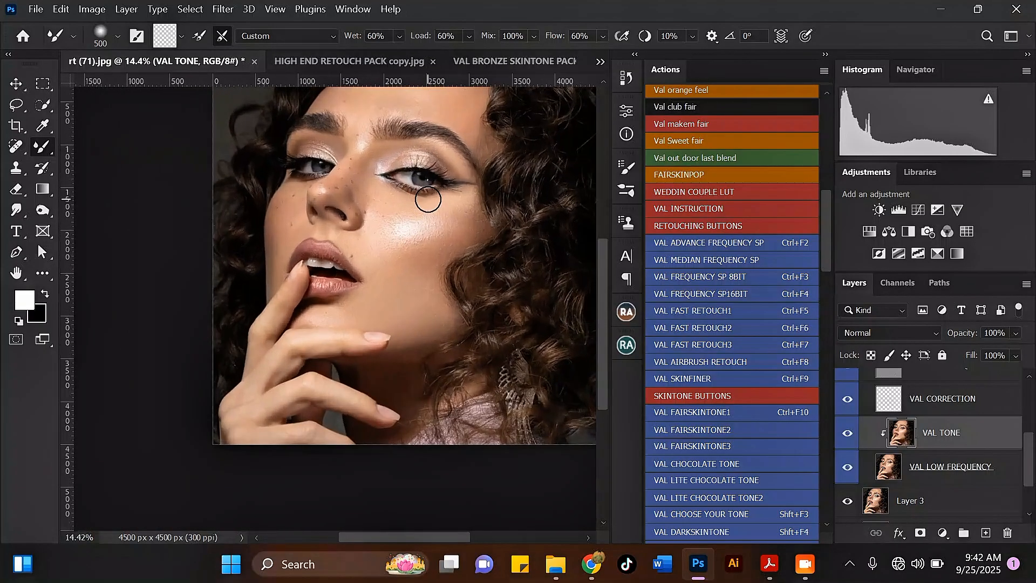
{"action": "scroll", "coordinate": [447, 220], "scroll_direction": "up", "scroll_amount": 1}
{"action": "key", "text": "bracketleft"}
{"action": "scroll", "coordinate": [395, 252], "scroll_direction": "down", "scroll_amount": 2}
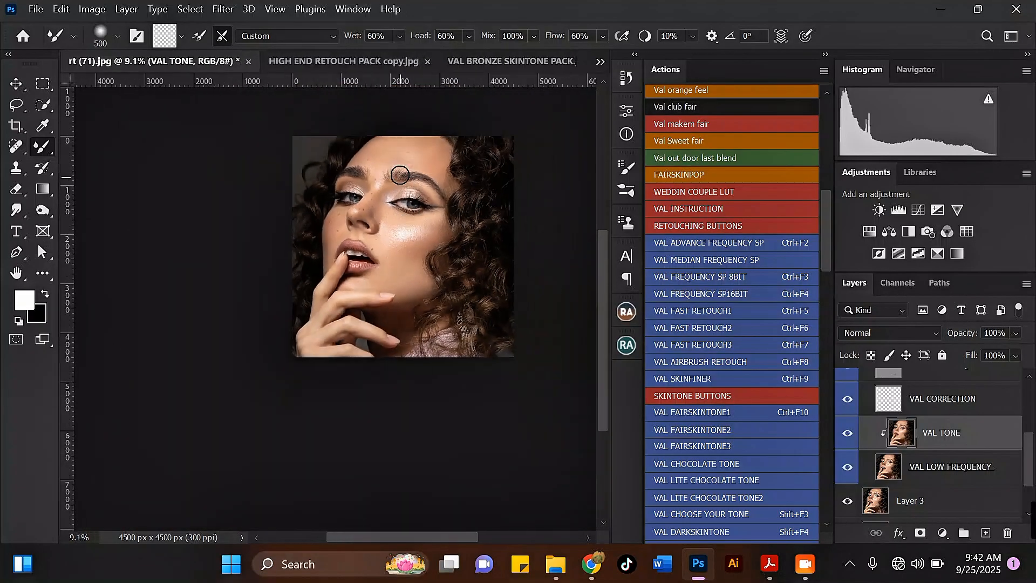
Step: Reduce the Mixer Brush to 200 px and smooth the skin above the near eye's inner corner
{"action": "scroll", "coordinate": [382, 193], "scroll_direction": "up", "scroll_amount": 2}
{"action": "scroll", "coordinate": [382, 193], "scroll_direction": "up", "scroll_amount": 1}
{"action": "key", "text": "bracketleft"}
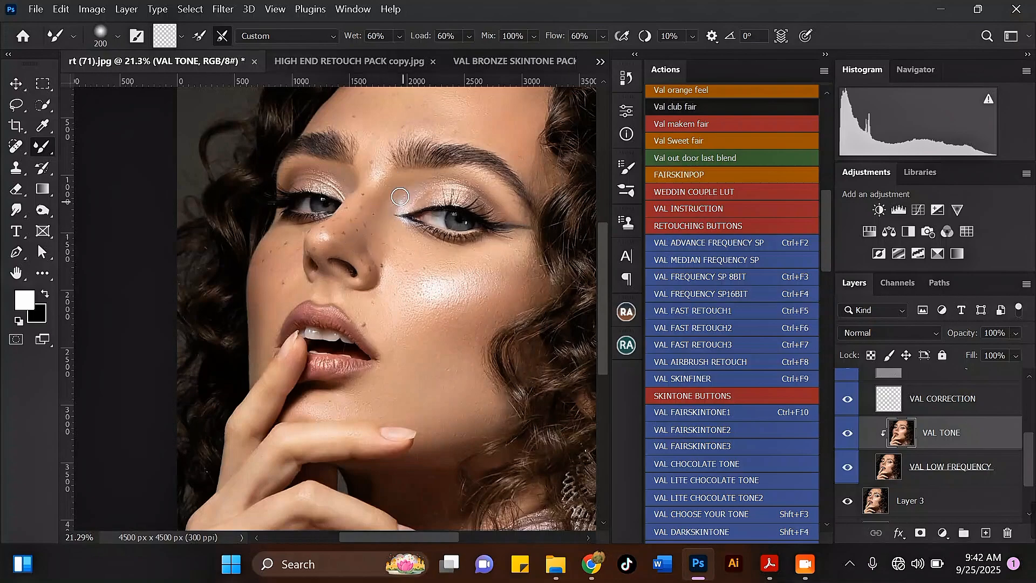
Step: Enlarge the Mixer Brush to 600 px and blend the near cheek down towards the jaw
{"action": "scroll", "coordinate": [400, 196], "scroll_direction": "down", "scroll_amount": 4}
{"action": "scroll", "coordinate": [428, 287], "scroll_direction": "up", "scroll_amount": 1}
{"action": "key", "text": "bracketright"}
{"action": "key", "text": "bracketright"}
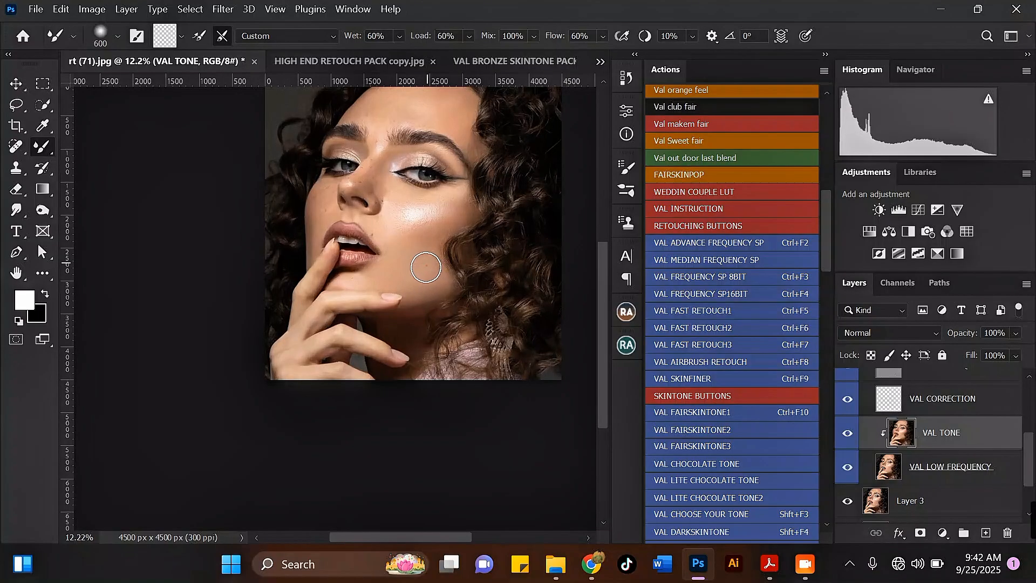
{"action": "scroll", "coordinate": [433, 258], "scroll_direction": "up", "scroll_amount": 3}
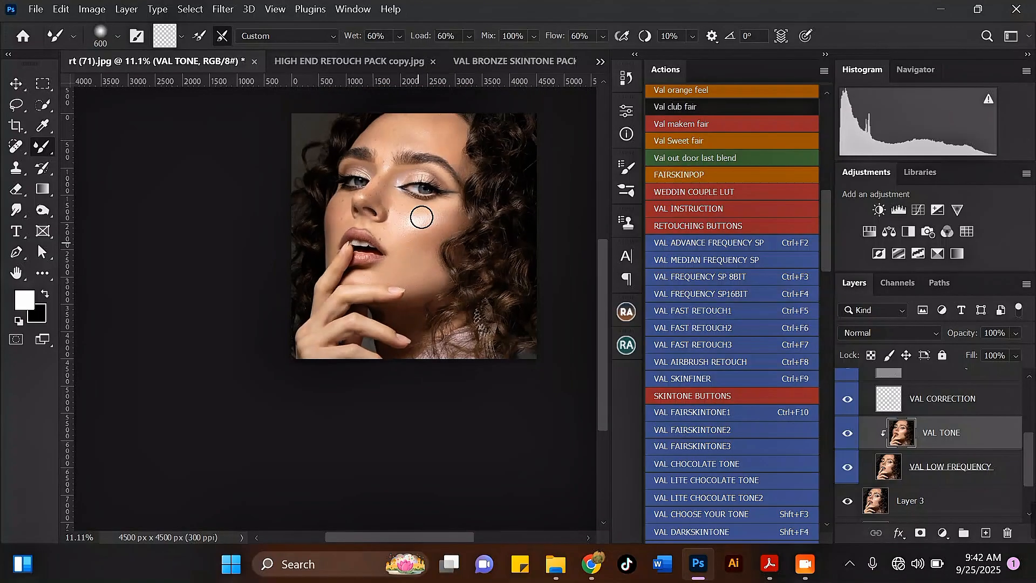
Step: Toggle the visibility of the VAL ADVACE FREQUENCY SP group to compare the portrait before and after retouching
{"action": "scroll", "coordinate": [862, 410], "scroll_direction": "up", "scroll_amount": 3}
{"action": "left_click", "coordinate": [848, 406]}
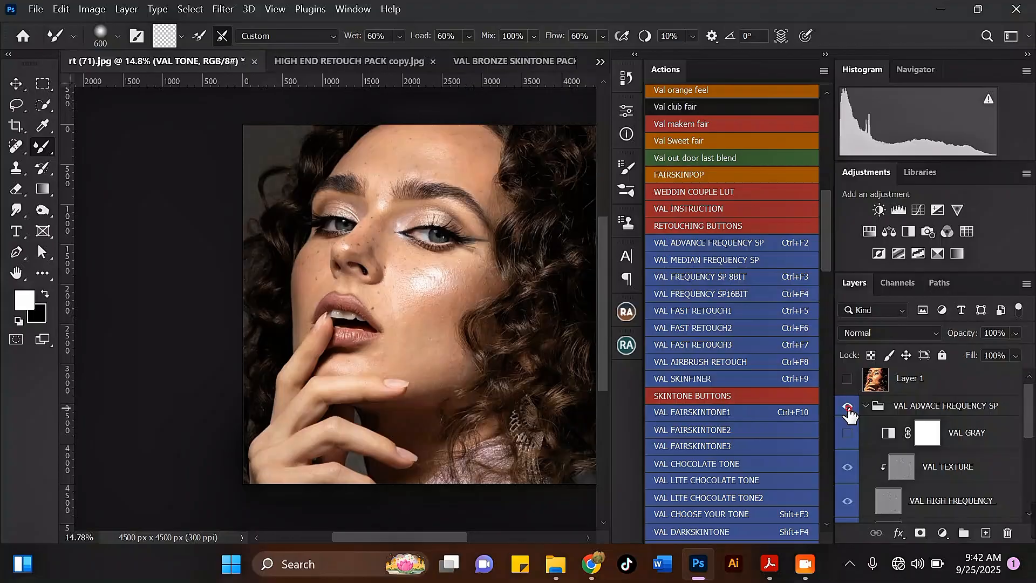
{"action": "left_click", "coordinate": [848, 406]}
{"action": "left_click", "coordinate": [848, 407]}
{"action": "left_click", "coordinate": [848, 406]}
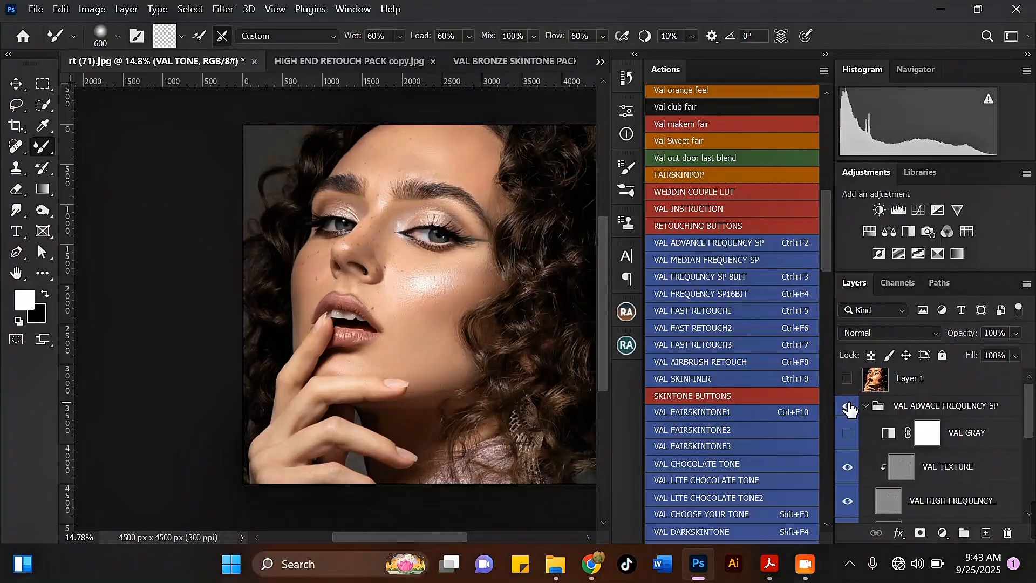
Step: Hide and reshow the VAL ADVACE FREQUENCY SP group to check the retouched skin against the original
{"action": "left_click", "coordinate": [848, 406]}
{"action": "left_click", "coordinate": [848, 406]}
{"action": "scroll", "coordinate": [459, 281], "scroll_direction": "up", "scroll_amount": 1}
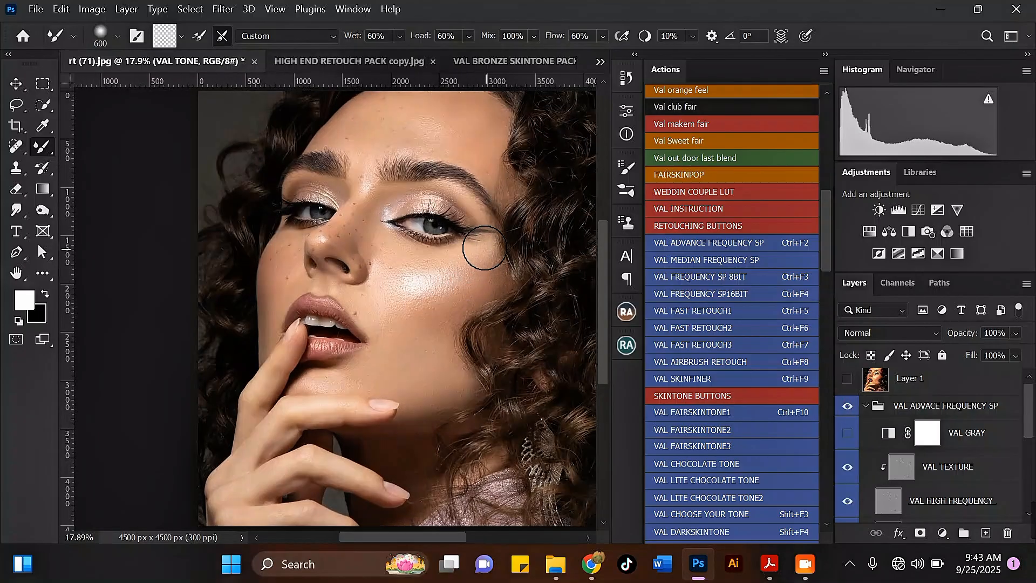
Step: Reduce the Mixer Brush to 300–400 px and blend the near cheek from beneath the eye down beside the mouth
{"action": "key", "text": "bracketleft"}
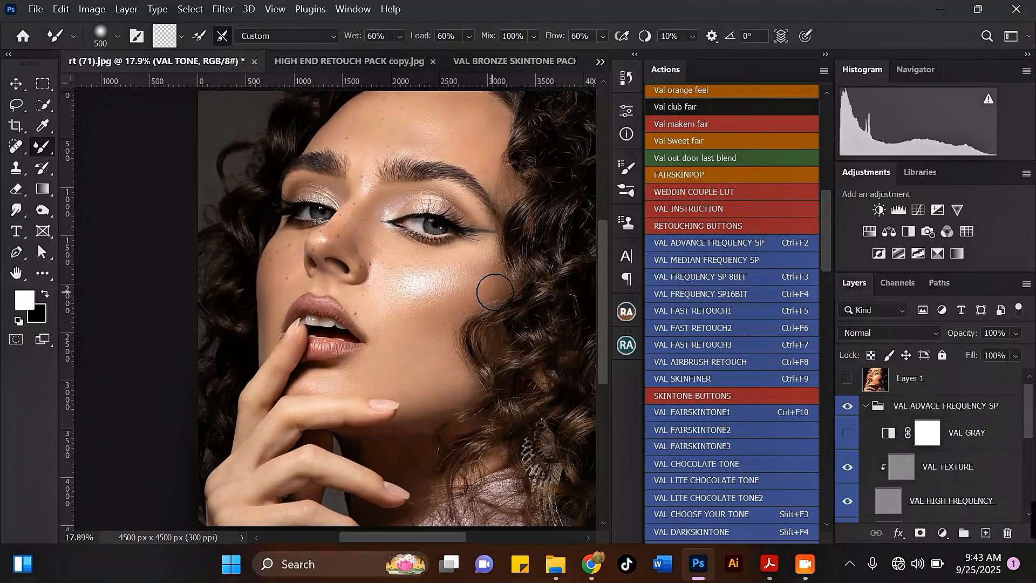
{"action": "key", "text": "bracketleft"}
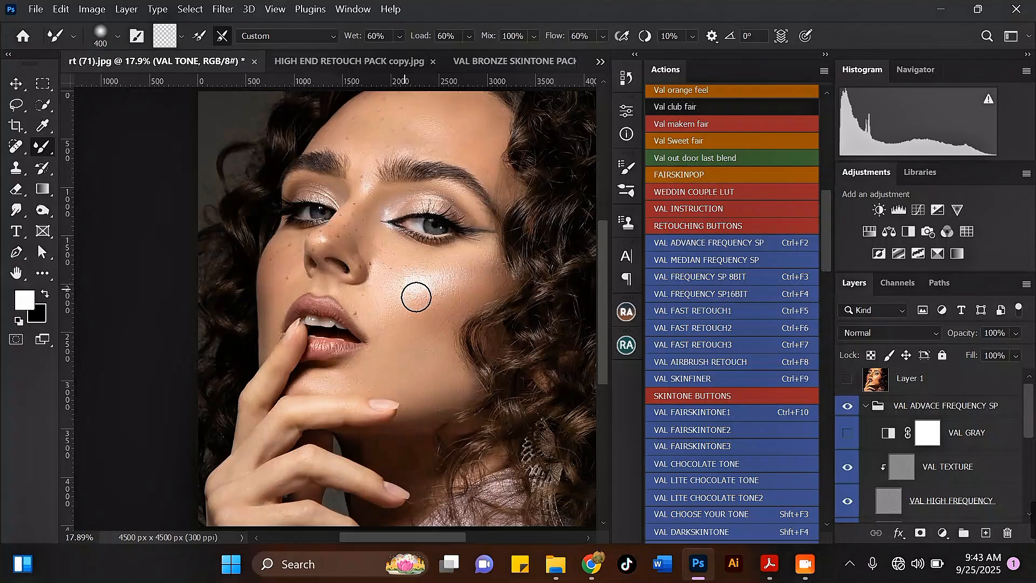
{"action": "left_click_drag", "start_coordinate": [416, 297], "coordinate": [459, 311]}
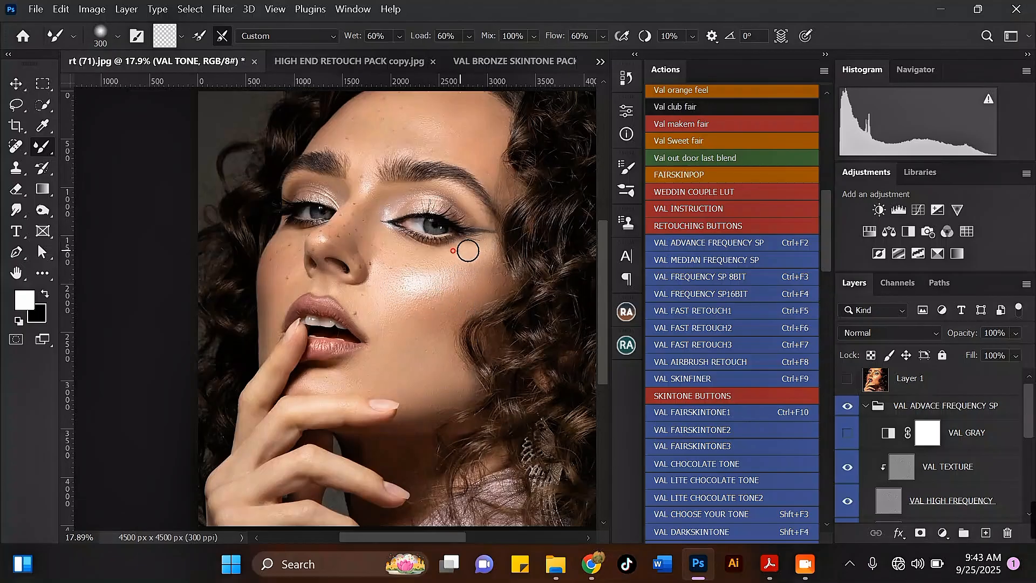
{"action": "key", "text": "bracketright"}
{"action": "mouse_move", "coordinate": [409, 255]}
{"action": "left_mouse_down"}
{"action": "mouse_move", "coordinate": [386, 296]}
{"action": "mouse_move", "coordinate": [386, 273]}
{"action": "mouse_move", "coordinate": [387, 310]}
{"action": "left_mouse_up"}
Step: Enlarge the Mixer Brush to 500 px and blend the lower part of the near cheek towards the jaw
{"action": "key", "text": "bracketright"}
{"action": "scroll", "coordinate": [392, 264], "scroll_direction": "down", "scroll_amount": 1}
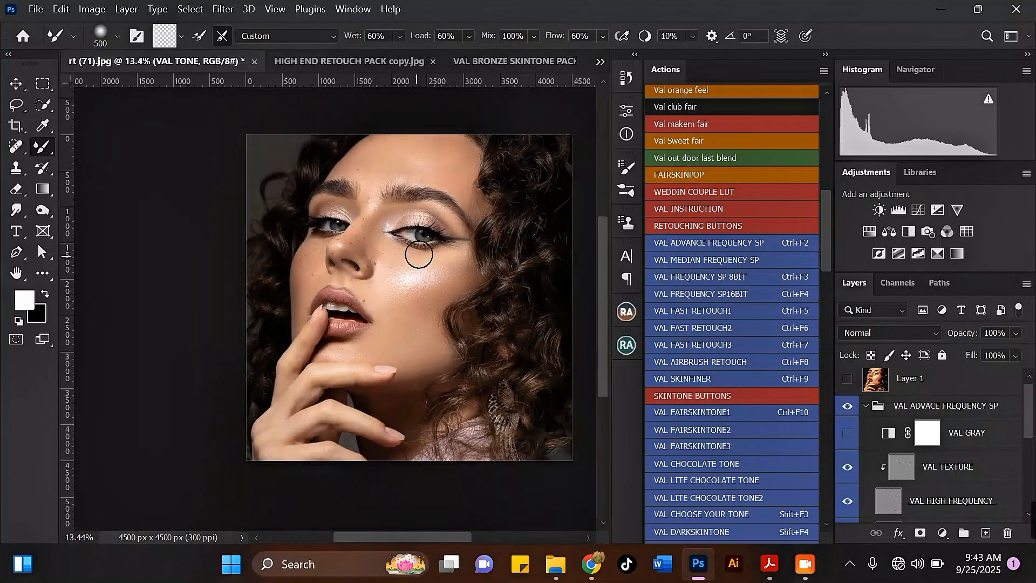
{"action": "scroll", "coordinate": [428, 305], "scroll_direction": "up", "scroll_amount": 1}
{"action": "left_click", "coordinate": [434, 308]}
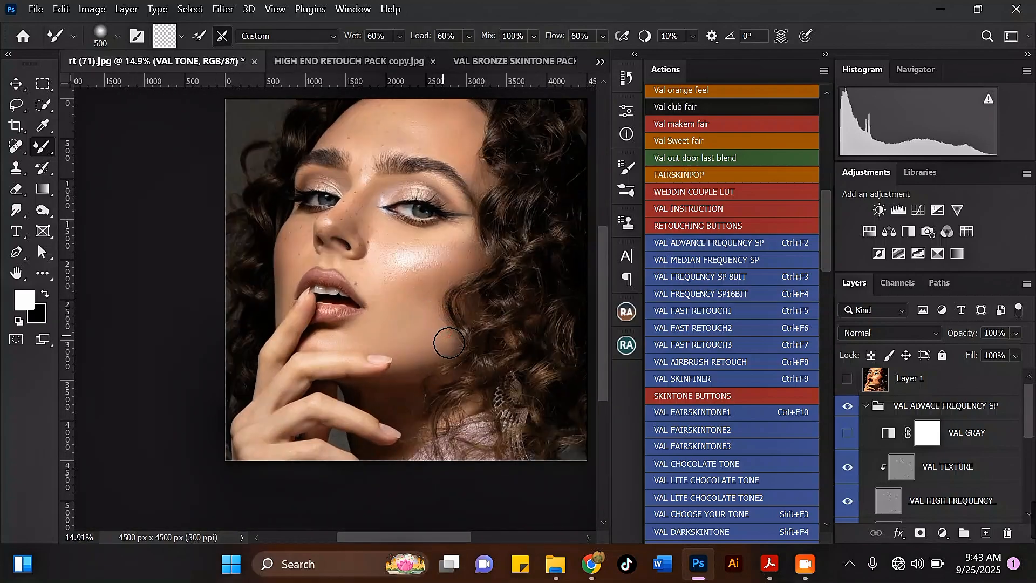
Step: Reduce the Mixer Brush to 250 px and smooth the nose bridge and the skin between the brows
{"action": "key", "text": "bracketleft"}
{"action": "key", "text": "bracketleft"}
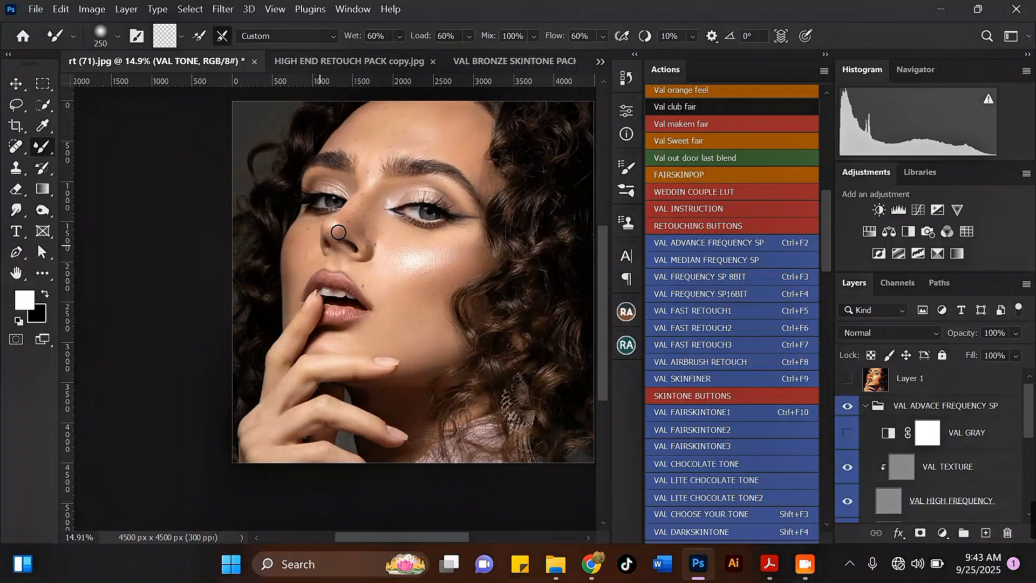
{"action": "scroll", "coordinate": [382, 184], "scroll_direction": "up", "scroll_amount": 2}
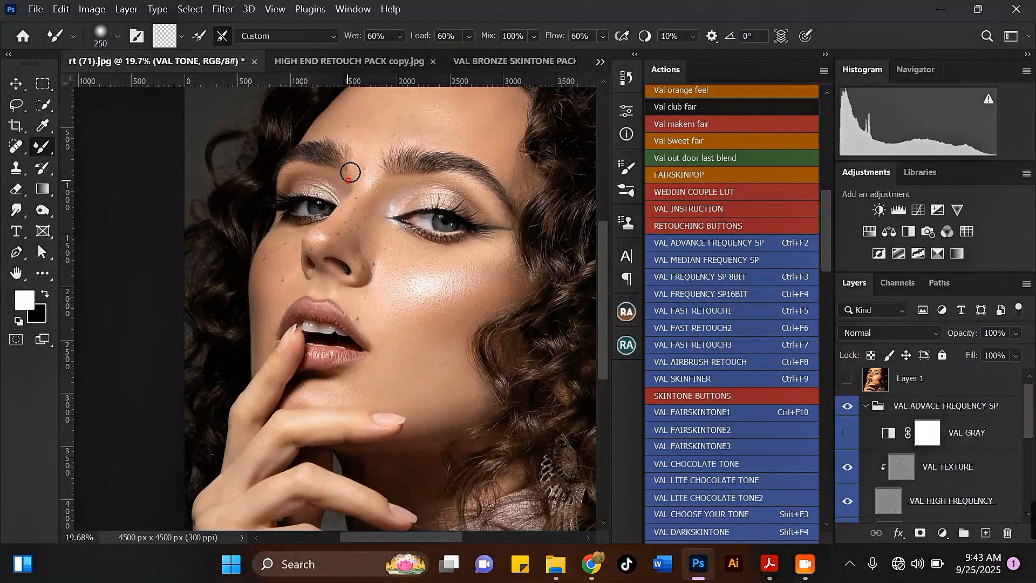
Step: Enlarge the Mixer Brush up to 600 px and blend the near cheek highlight between the nose and the hairline
{"action": "key", "text": "bracketright"}
{"action": "key", "text": "bracketright"}
{"action": "scroll", "coordinate": [378, 176], "scroll_direction": "down", "scroll_amount": 2}
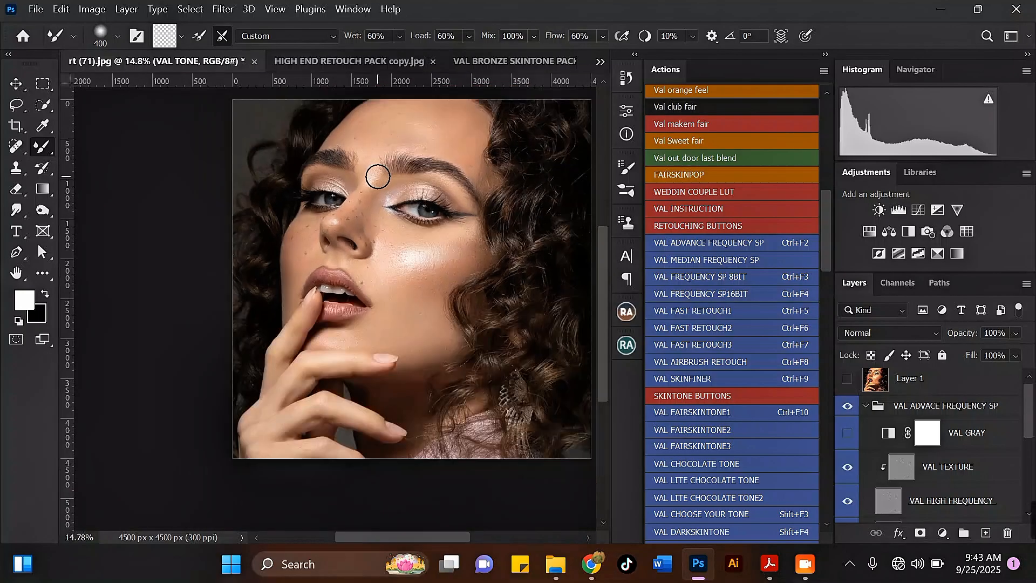
{"action": "key", "text": "bracketright"}
{"action": "scroll", "coordinate": [438, 227], "scroll_direction": "up", "scroll_amount": 1}
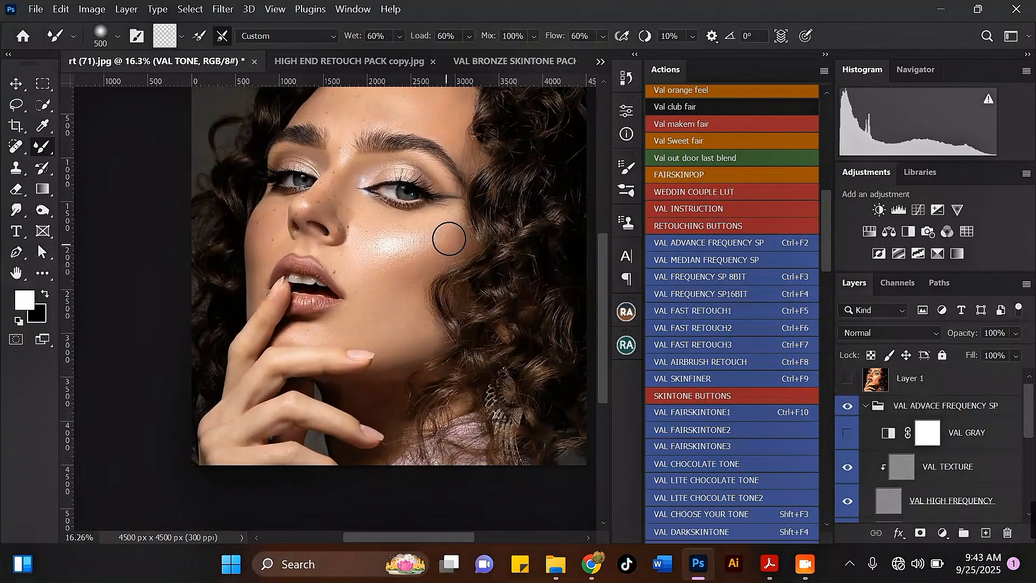
{"action": "key", "text": "bracketright"}
{"action": "scroll", "coordinate": [398, 263], "scroll_direction": "down", "scroll_amount": 3}
{"action": "scroll", "coordinate": [390, 260], "scroll_direction": "up", "scroll_amount": 3}
Step: Blend the lower cheek beside the mouth and along the jaw with the Mixer Brush at 400 to 500 px
{"action": "key", "text": "bracketleft"}
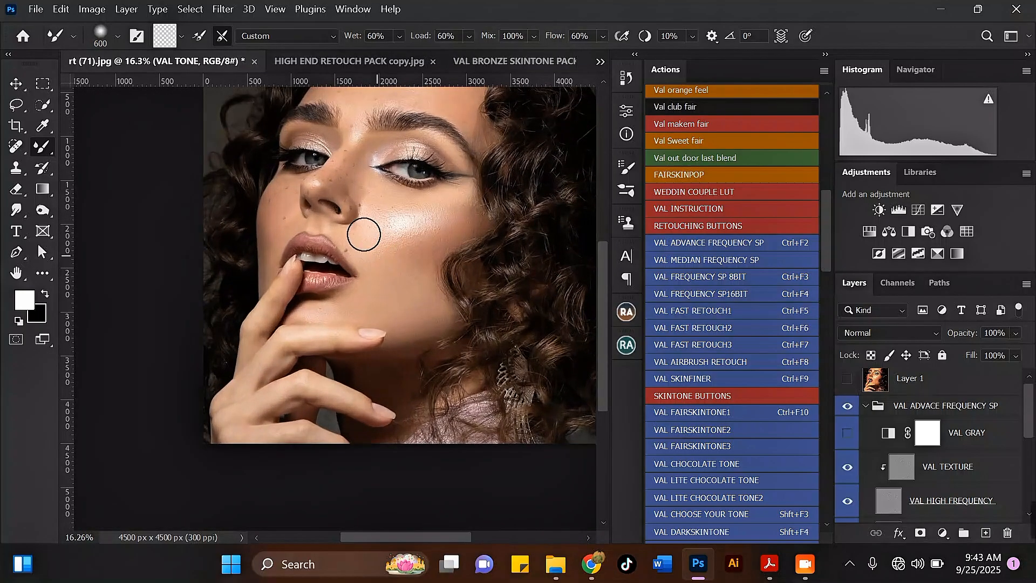
{"action": "scroll", "coordinate": [416, 245], "scroll_direction": "down", "scroll_amount": 3}
{"action": "scroll", "coordinate": [391, 281], "scroll_direction": "up", "scroll_amount": 2}
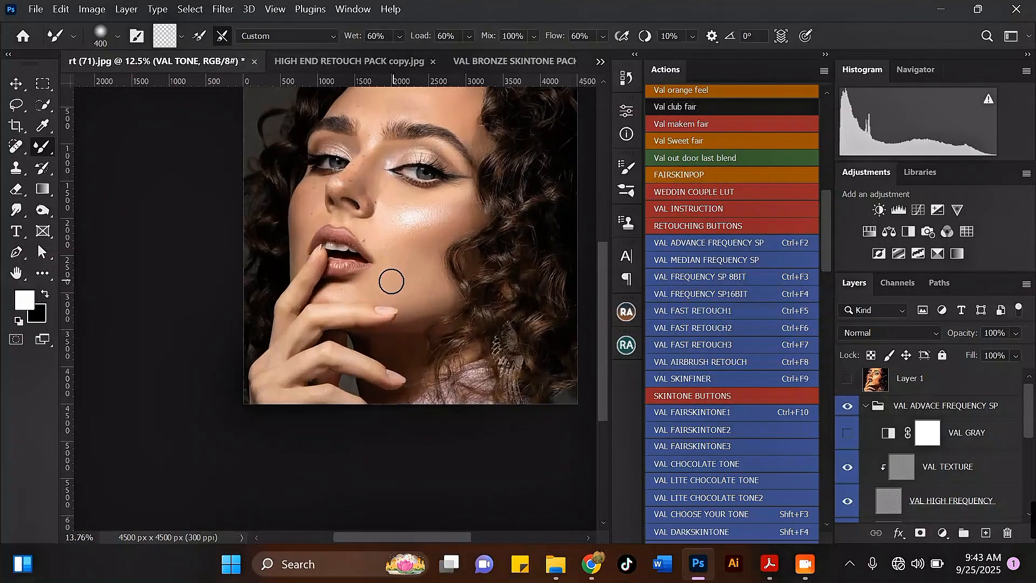
{"action": "scroll", "coordinate": [392, 281], "scroll_direction": "up", "scroll_amount": 1}
{"action": "key", "text": "bracketright"}
{"action": "scroll", "coordinate": [436, 295], "scroll_direction": "down", "scroll_amount": 1}
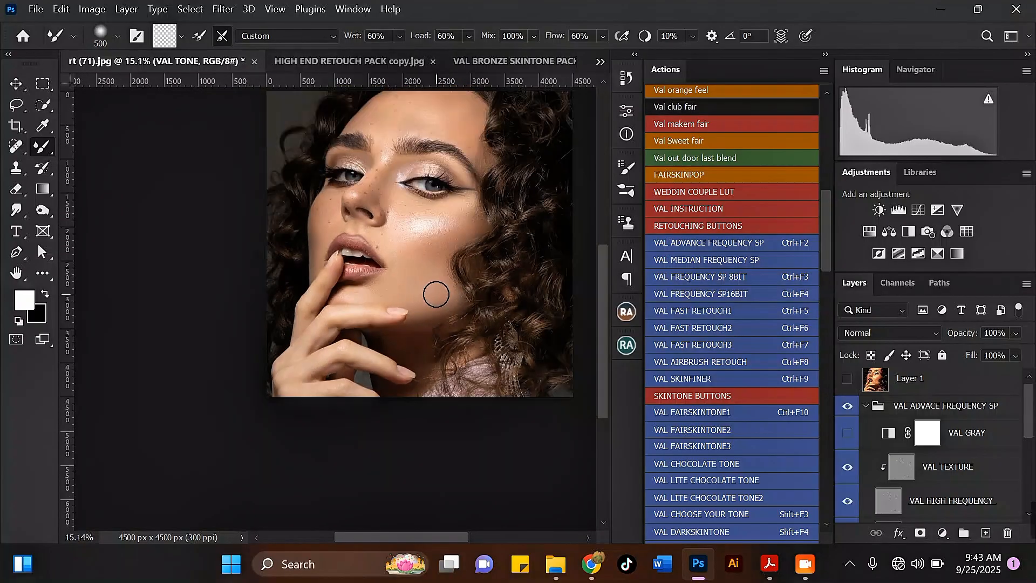
{"action": "scroll", "coordinate": [436, 295], "scroll_direction": "down", "scroll_amount": 2}
Step: Blend the forehead from the hairline down to the near eyebrow with the Mixer Brush at 500 px
{"action": "scroll", "coordinate": [358, 301], "scroll_direction": "up", "scroll_amount": 3}
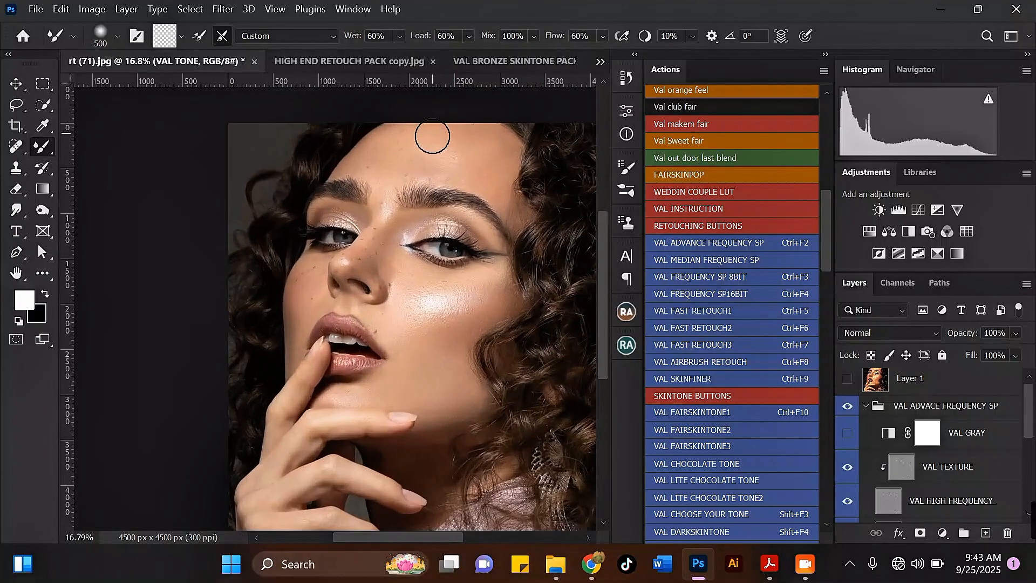
{"action": "mouse_move", "coordinate": [440, 136]}
{"action": "left_mouse_down"}
{"action": "mouse_move", "coordinate": [448, 157]}
{"action": "mouse_move", "coordinate": [492, 137]}
{"action": "left_mouse_up"}
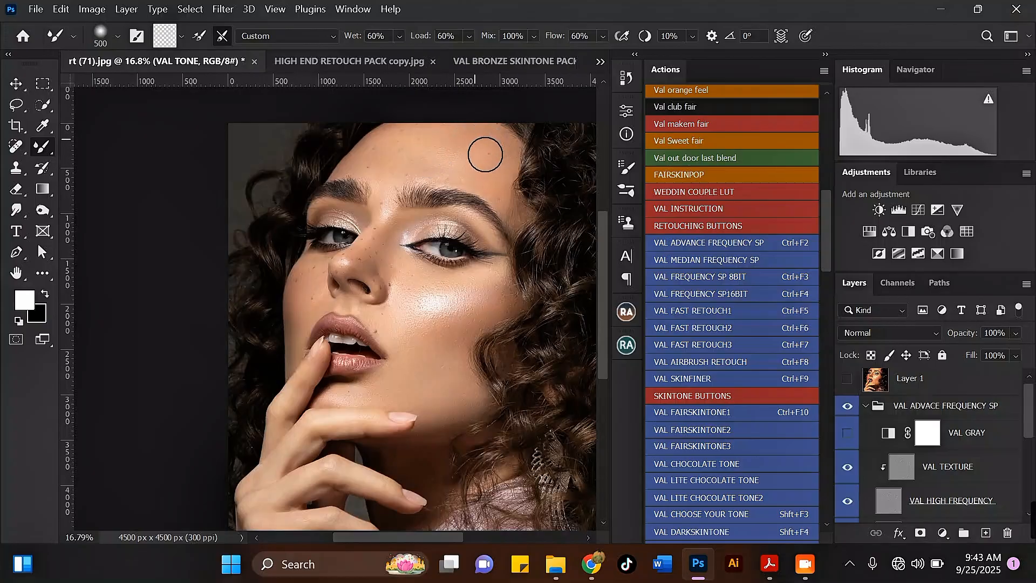
{"action": "mouse_move", "coordinate": [492, 195]}
{"action": "left_mouse_down"}
{"action": "mouse_move", "coordinate": [459, 201]}
{"action": "mouse_move", "coordinate": [436, 176]}
{"action": "mouse_move", "coordinate": [465, 176]}
{"action": "mouse_move", "coordinate": [432, 163]}
{"action": "mouse_move", "coordinate": [423, 186]}
{"action": "left_mouse_up"}
{"action": "scroll", "coordinate": [495, 125], "scroll_direction": "down", "scroll_amount": 2}
{"action": "scroll", "coordinate": [475, 157], "scroll_direction": "up", "scroll_amount": 3}
{"action": "mouse_move", "coordinate": [451, 166]}
{"action": "left_mouse_down"}
{"action": "mouse_move", "coordinate": [493, 176]}
{"action": "mouse_move", "coordinate": [485, 187]}
{"action": "left_mouse_up"}
{"action": "scroll", "coordinate": [475, 166], "scroll_direction": "down", "scroll_amount": 2}
Step: Reduce the Mixer Brush to 200–250 px and smooth the near brow bone and the skin beside the far eye's inner corner
{"action": "key", "text": "bracketleft"}
{"action": "key", "text": "bracketleft"}
{"action": "key", "text": "bracketleft"}
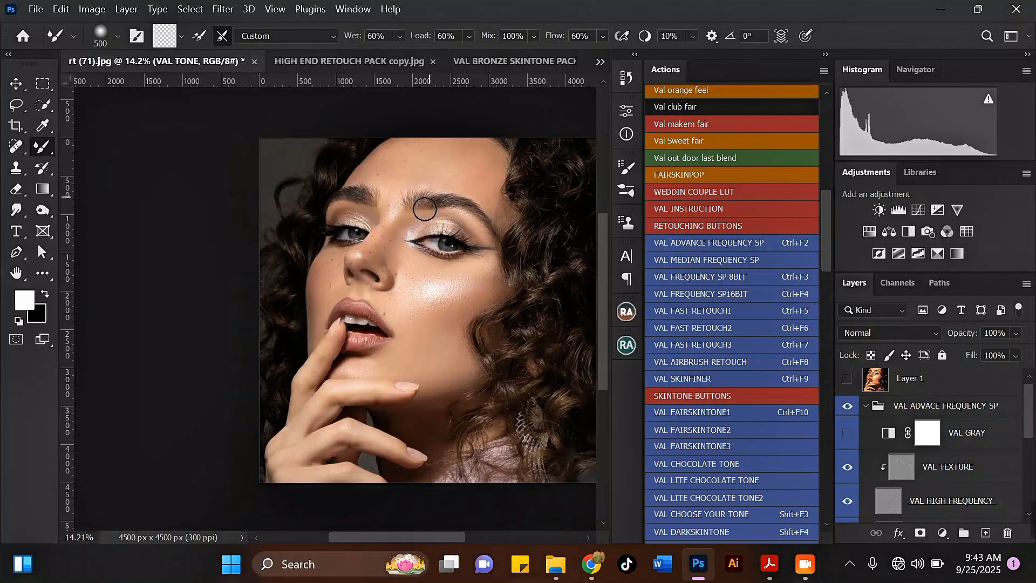
{"action": "scroll", "coordinate": [431, 210], "scroll_direction": "up", "scroll_amount": 4}
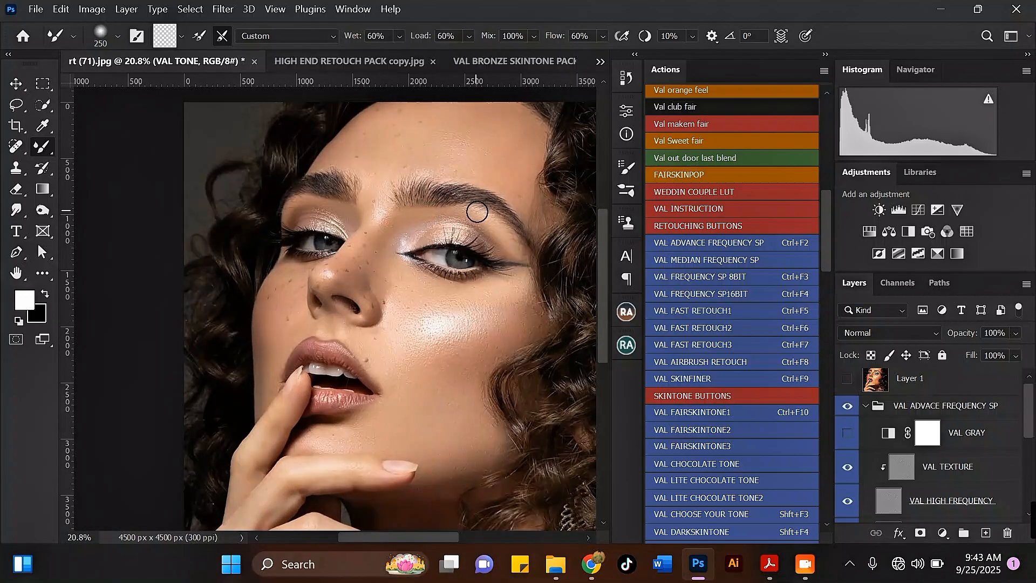
{"action": "left_click_drag", "start_coordinate": [505, 243], "coordinate": [510, 249]}
{"action": "key", "text": "bracketright"}
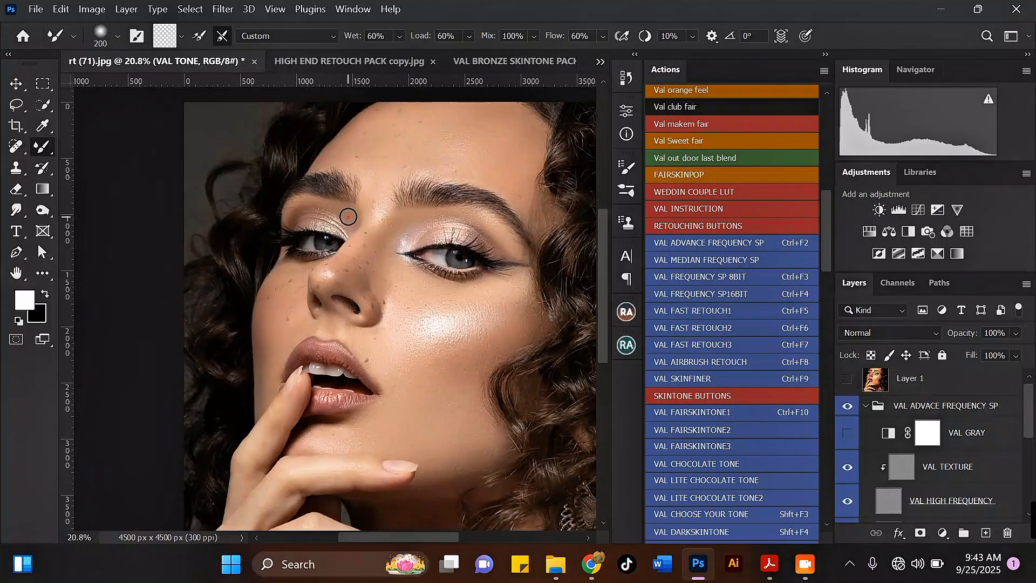
Step: Blend the side of the nose with a 300 px Mixer Brush and the outer near cheek at 500 px
{"action": "scroll", "coordinate": [370, 199], "scroll_direction": "down", "scroll_amount": 2}
{"action": "key", "text": "bracketright"}
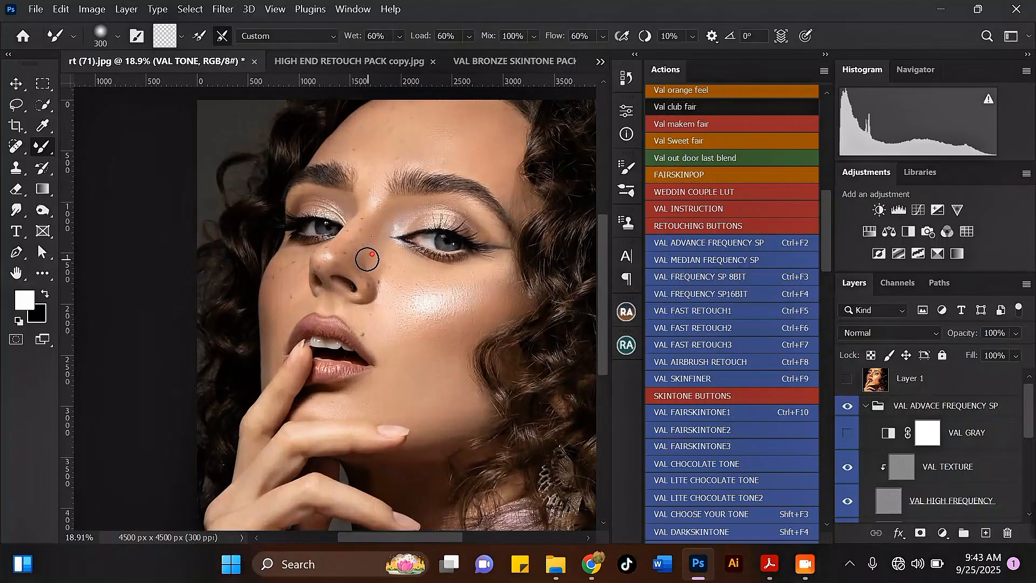
{"action": "scroll", "coordinate": [377, 213], "scroll_direction": "down", "scroll_amount": 3}
{"action": "key", "text": "bracketright"}
{"action": "key", "text": "bracketright"}
{"action": "scroll", "coordinate": [455, 273], "scroll_direction": "up", "scroll_amount": 2}
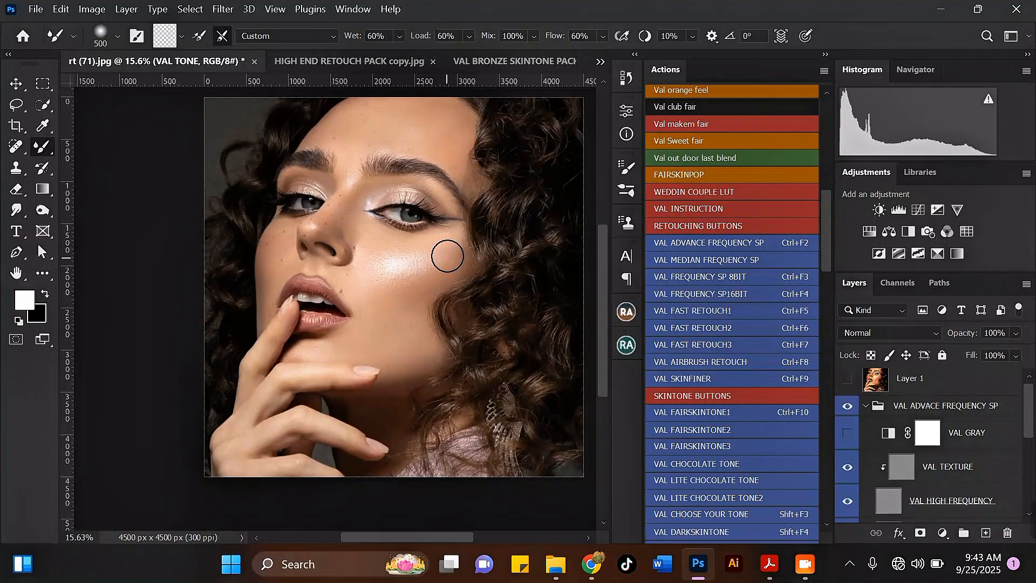
Step: Reduce the Mixer Brush to 200 px and smooth the tones around the nostril and above the upper lip
{"action": "scroll", "coordinate": [391, 224], "scroll_direction": "down", "scroll_amount": 3}
{"action": "scroll", "coordinate": [400, 260], "scroll_direction": "up", "scroll_amount": 2}
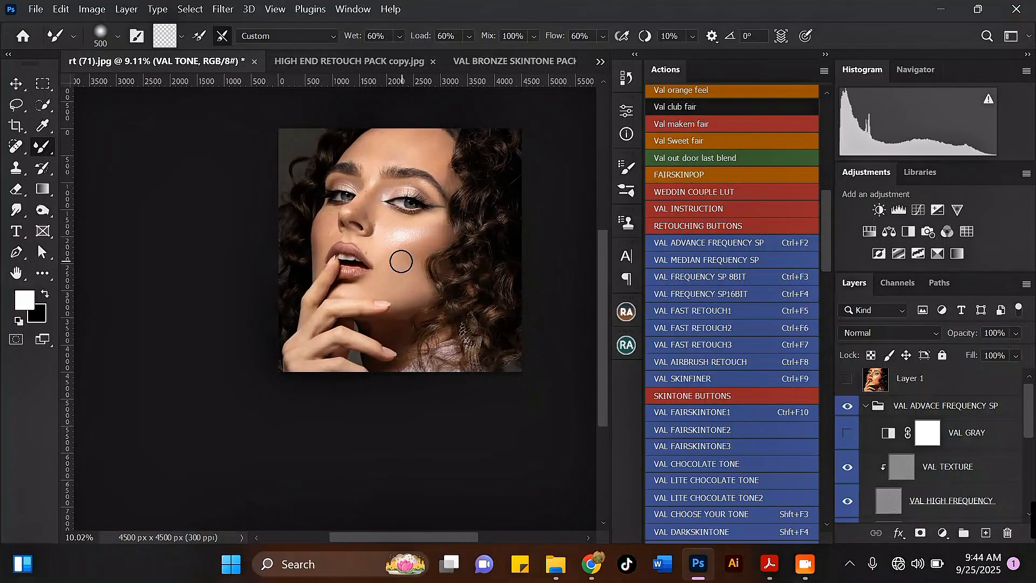
{"action": "scroll", "coordinate": [383, 243], "scroll_direction": "up", "scroll_amount": 2}
{"action": "key", "text": "bracketleft"}
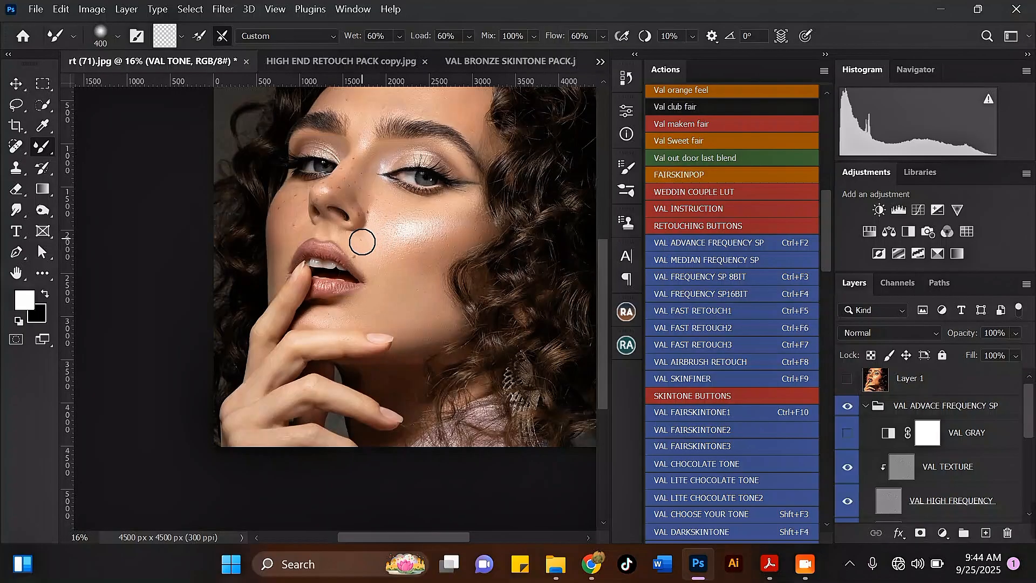
{"action": "scroll", "coordinate": [331, 222], "scroll_direction": "up", "scroll_amount": 3}
{"action": "key", "text": "bracketleft"}
{"action": "key", "text": "bracketleft"}
{"action": "key", "text": "bracketleft"}
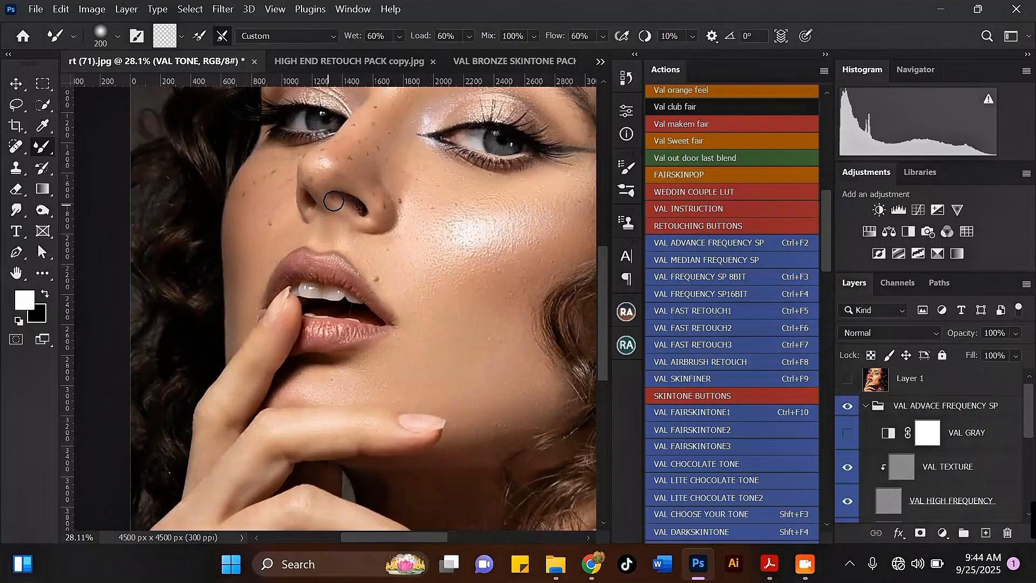
Step: Enlarge the Mixer Brush to 500 px and even out the middle of the near cheek beside the mouth
{"action": "scroll", "coordinate": [357, 209], "scroll_direction": "down", "scroll_amount": 3}
{"action": "scroll", "coordinate": [398, 283], "scroll_direction": "up", "scroll_amount": 2}
{"action": "key", "text": "bracketright"}
{"action": "key", "text": "bracketright"}
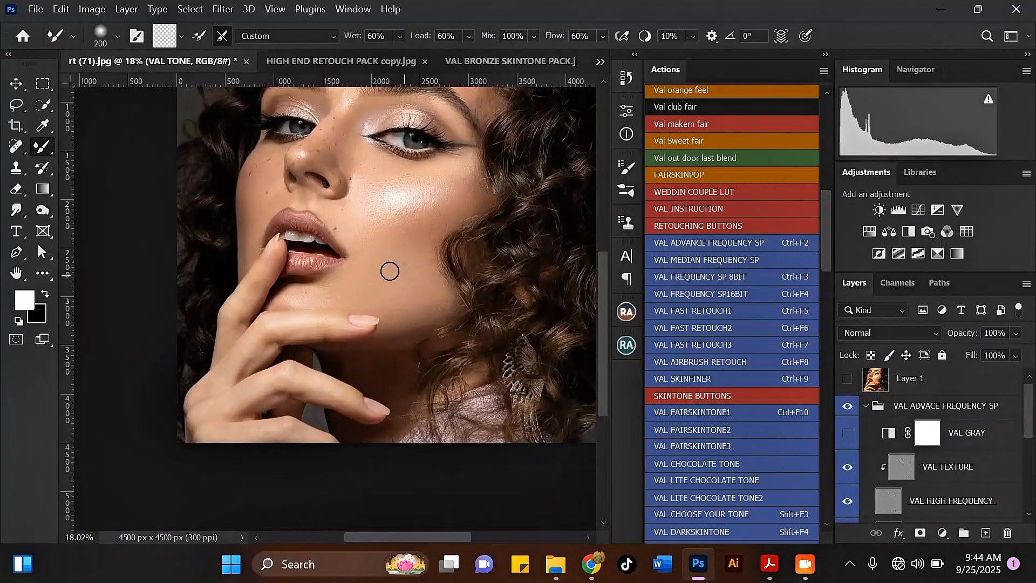
{"action": "scroll", "coordinate": [410, 280], "scroll_direction": "down", "scroll_amount": 2}
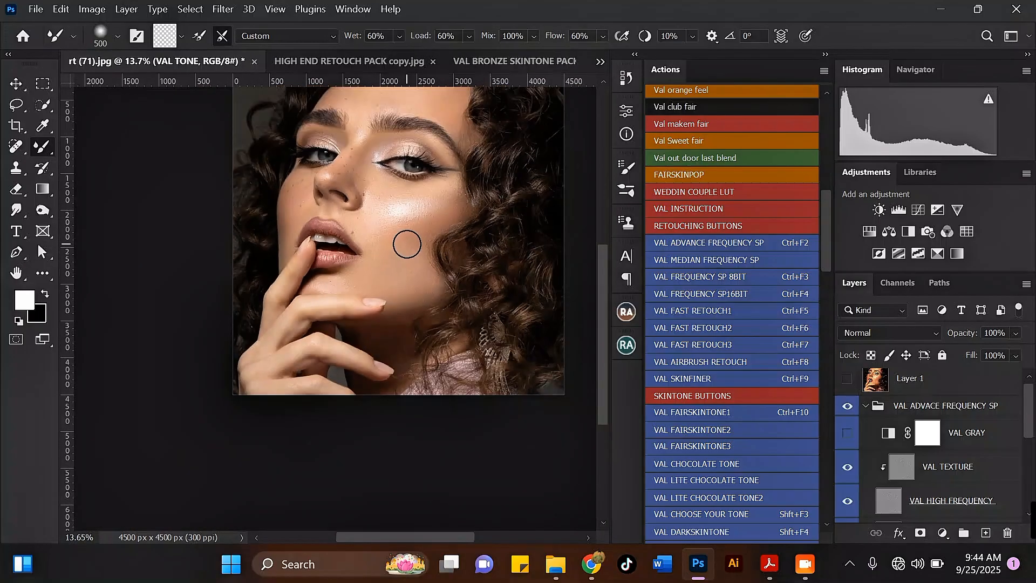
Step: Reduce the Mixer Brush to 300 px and blend the shadowed neck skin beneath the jaw
{"action": "scroll", "coordinate": [392, 326], "scroll_direction": "up", "scroll_amount": 2}
{"action": "key", "text": "bracketleft"}
{"action": "key", "text": "bracketleft"}
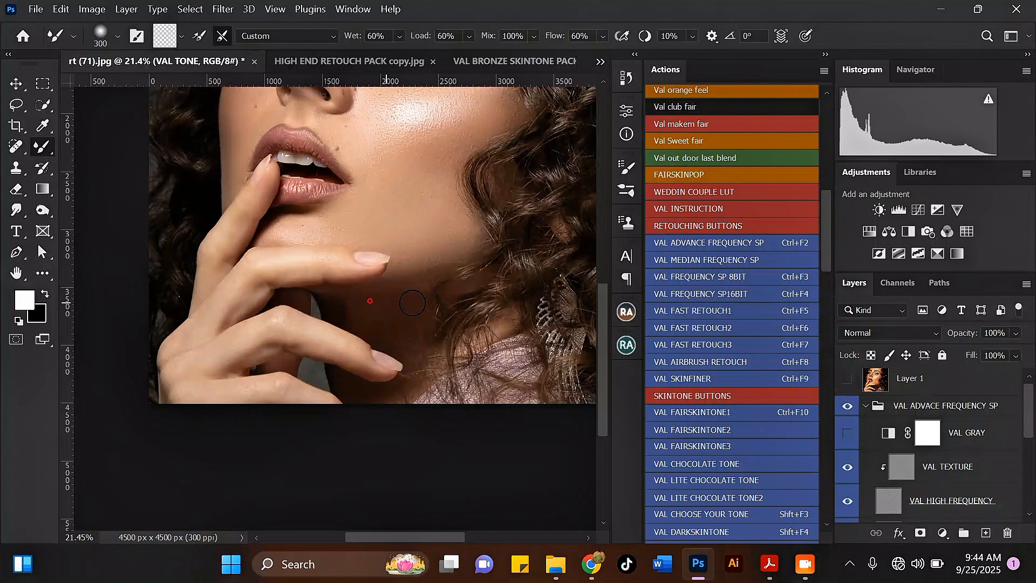
{"action": "scroll", "coordinate": [421, 324], "scroll_direction": "down", "scroll_amount": 2}
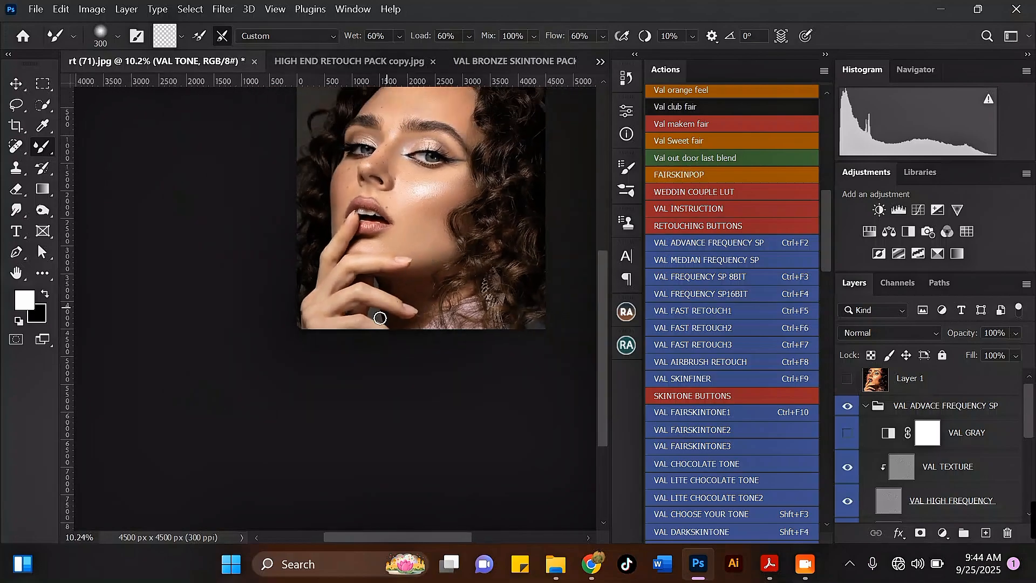
Step: Smooth the skin on the back of the hand and the fingers with the Mixer Brush at 300 and 250 px
{"action": "scroll", "coordinate": [381, 312], "scroll_direction": "up", "scroll_amount": 2}
{"action": "mouse_move", "coordinate": [317, 304]}
{"action": "left_mouse_down"}
{"action": "mouse_move", "coordinate": [414, 288]}
{"action": "mouse_move", "coordinate": [462, 299]}
{"action": "left_mouse_up"}
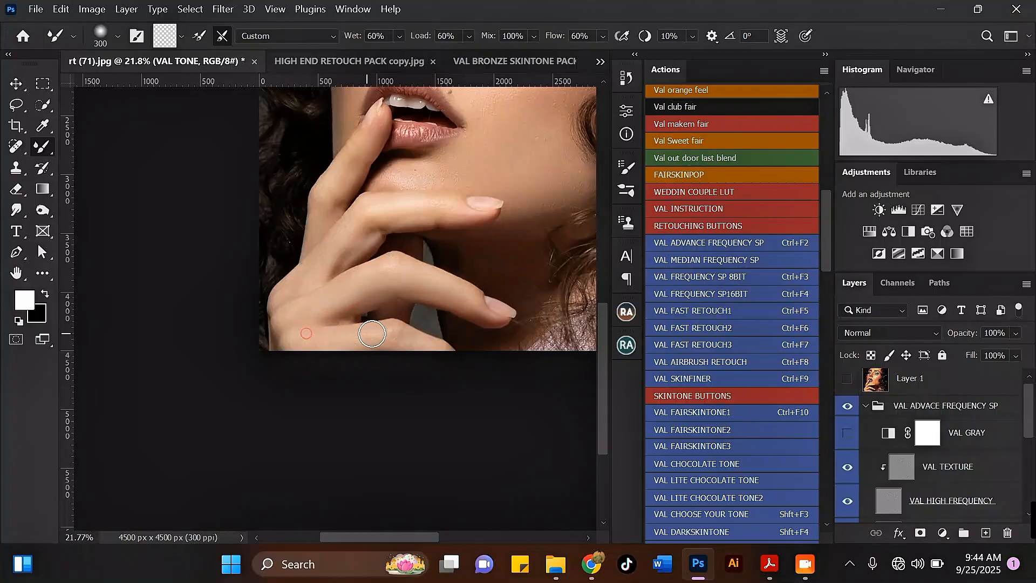
{"action": "key", "text": "bracketleft"}
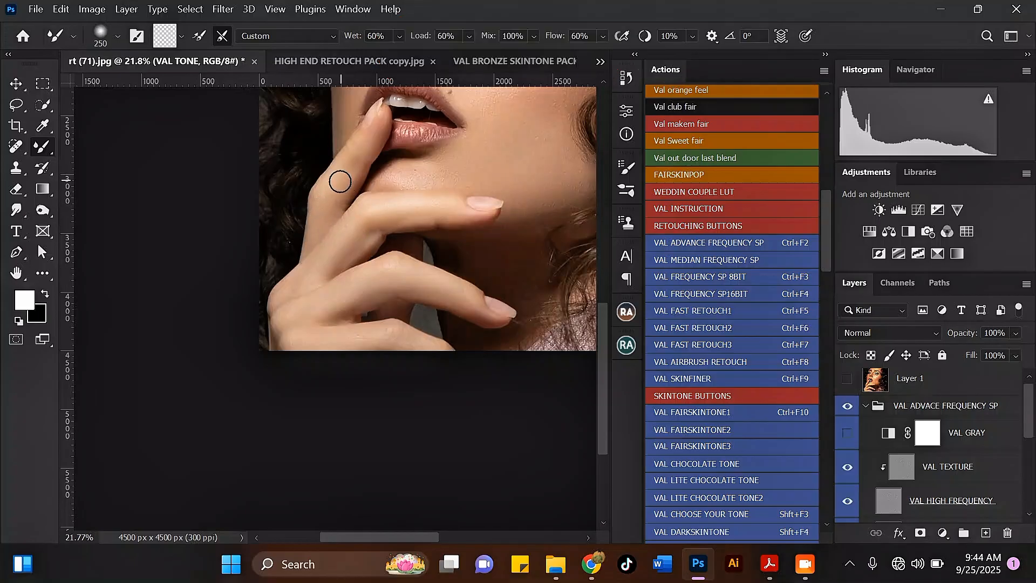
Step: Enlarge the Mixer Brush to 500 px and blend the near cheek below the highlight down towards the jaw
{"action": "scroll", "coordinate": [346, 203], "scroll_direction": "down", "scroll_amount": 10}
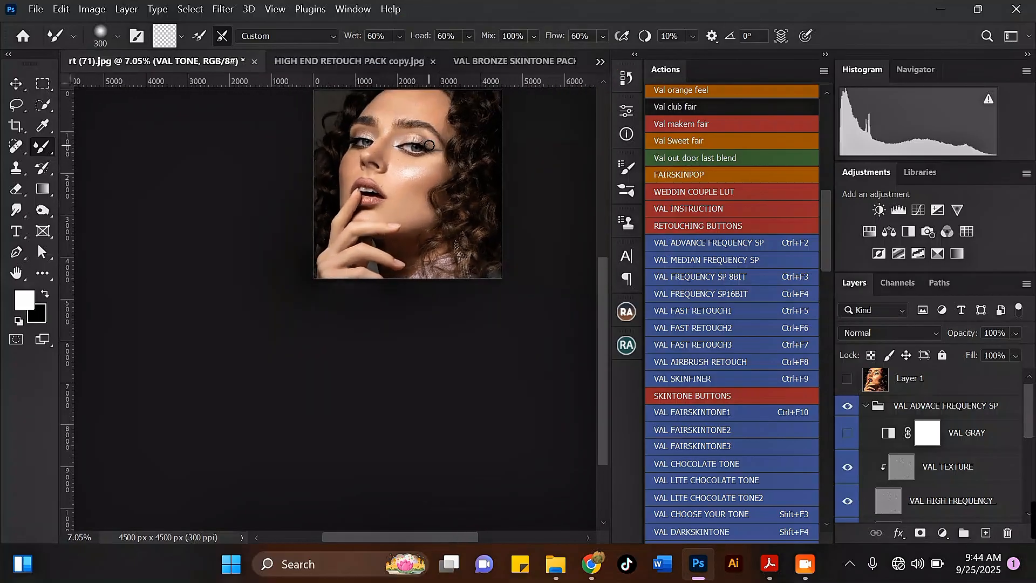
{"action": "scroll", "coordinate": [427, 157], "scroll_direction": "up", "scroll_amount": 8}
{"action": "key", "text": "bracketright"}
{"action": "key", "text": "bracketright"}
{"action": "key", "text": "bracketright"}
{"action": "left_click_drag", "start_coordinate": [406, 225], "coordinate": [397, 248]}
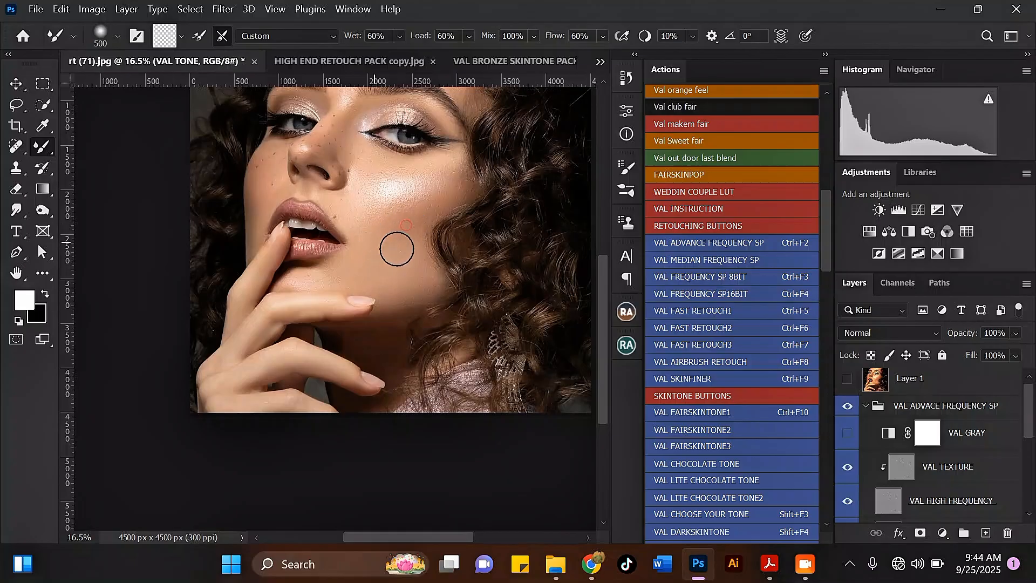
Step: Blend the forehead skin with the Mixer Brush, varying its size between 250 and 400 px
{"action": "scroll", "coordinate": [410, 125], "scroll_direction": "down", "scroll_amount": 6}
{"action": "scroll", "coordinate": [426, 122], "scroll_direction": "up", "scroll_amount": 7}
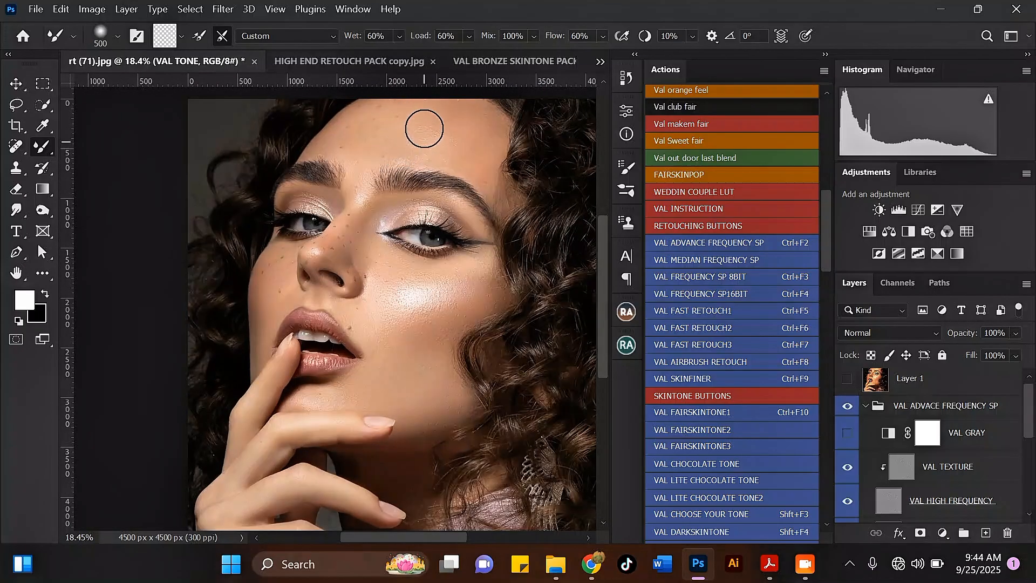
{"action": "scroll", "coordinate": [421, 160], "scroll_direction": "down", "scroll_amount": 3}
{"action": "scroll", "coordinate": [377, 129], "scroll_direction": "up", "scroll_amount": 3}
{"action": "key", "text": "["}
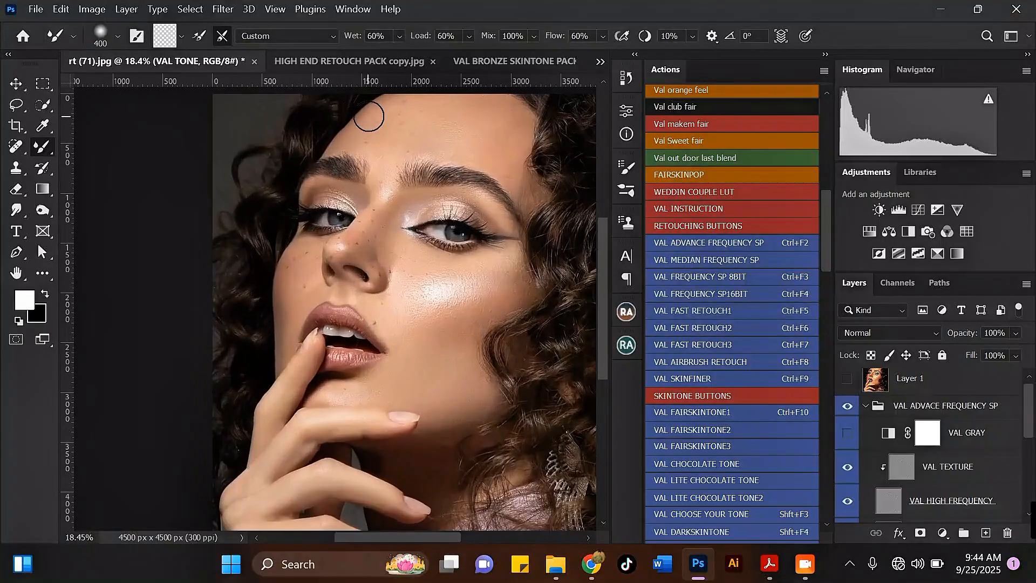
{"action": "scroll", "coordinate": [395, 131], "scroll_direction": "down", "scroll_amount": 1}
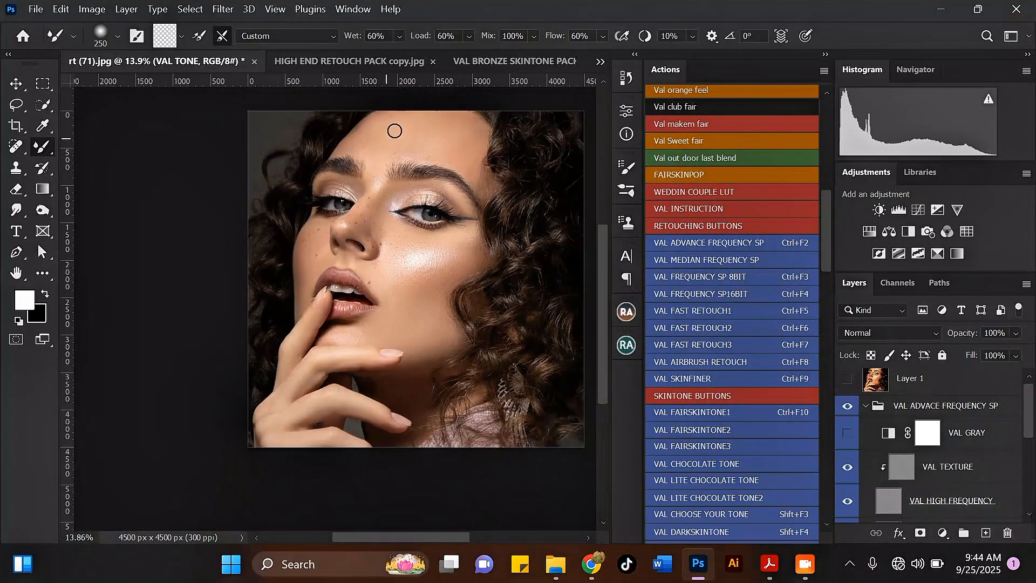
{"action": "scroll", "coordinate": [449, 111], "scroll_direction": "up", "scroll_amount": 1}
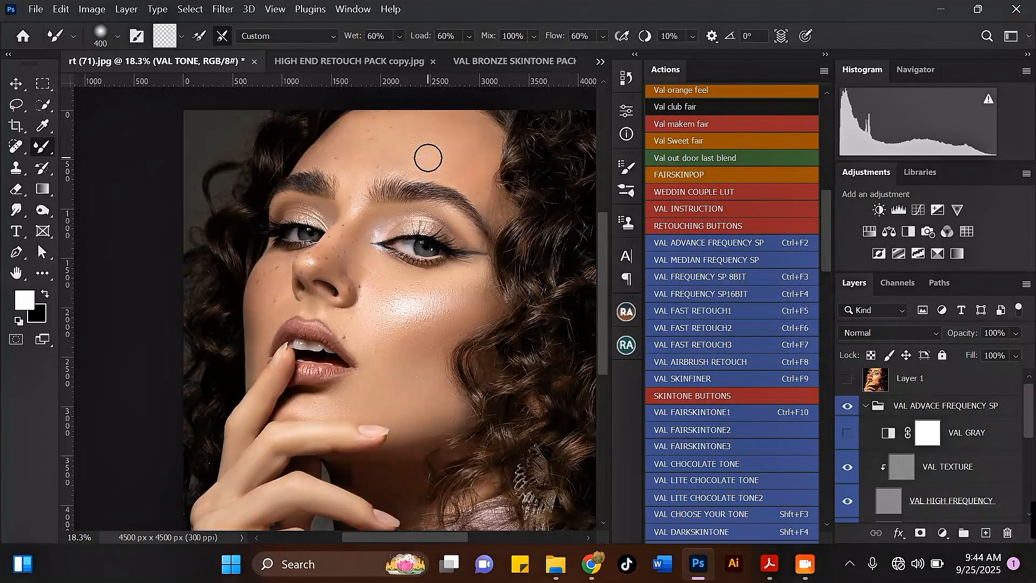
{"action": "scroll", "coordinate": [391, 167], "scroll_direction": "down", "scroll_amount": 1}
{"action": "scroll", "coordinate": [383, 176], "scroll_direction": "up", "scroll_amount": 2}
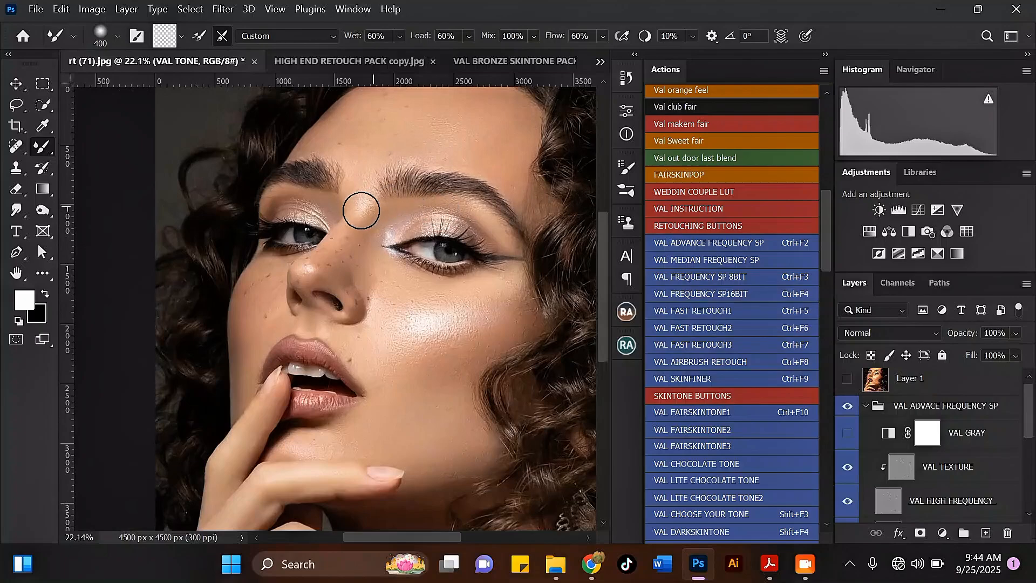
Step: Reduce the Mixer Brush to 250 px and 200 px and smooth the skin around the nose and above the upper lip
{"action": "scroll", "coordinate": [352, 230], "scroll_direction": "up", "scroll_amount": 1}
{"action": "key", "text": "bracketleft"}
{"action": "key", "text": "bracketleft"}
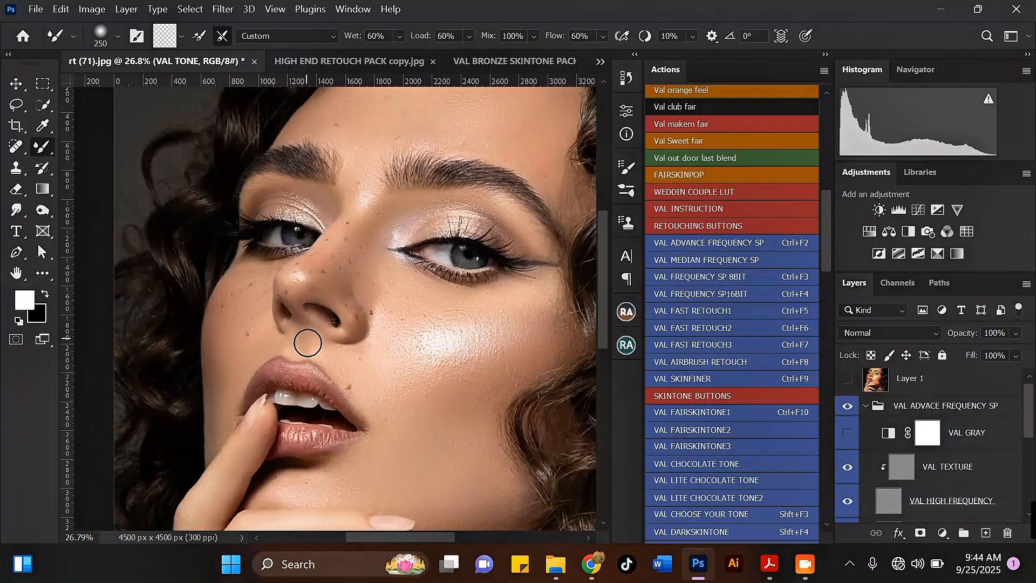
{"action": "key", "text": "bracketleft"}
{"action": "scroll", "coordinate": [342, 371], "scroll_direction": "down", "scroll_amount": 5}
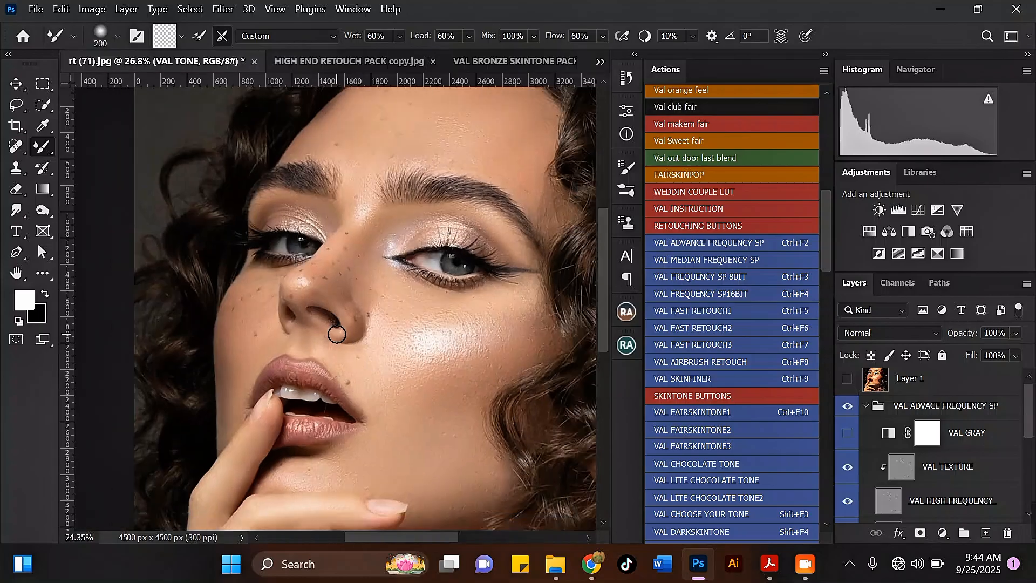
Step: Enlarge the Mixer Brush to 500 px and blend the near cheek and the forehead
{"action": "scroll", "coordinate": [417, 371], "scroll_direction": "up", "scroll_amount": 1}
{"action": "key", "text": "bracketright"}
{"action": "key", "text": "bracketright"}
{"action": "key", "text": "bracketright"}
{"action": "key", "text": "bracketright"}
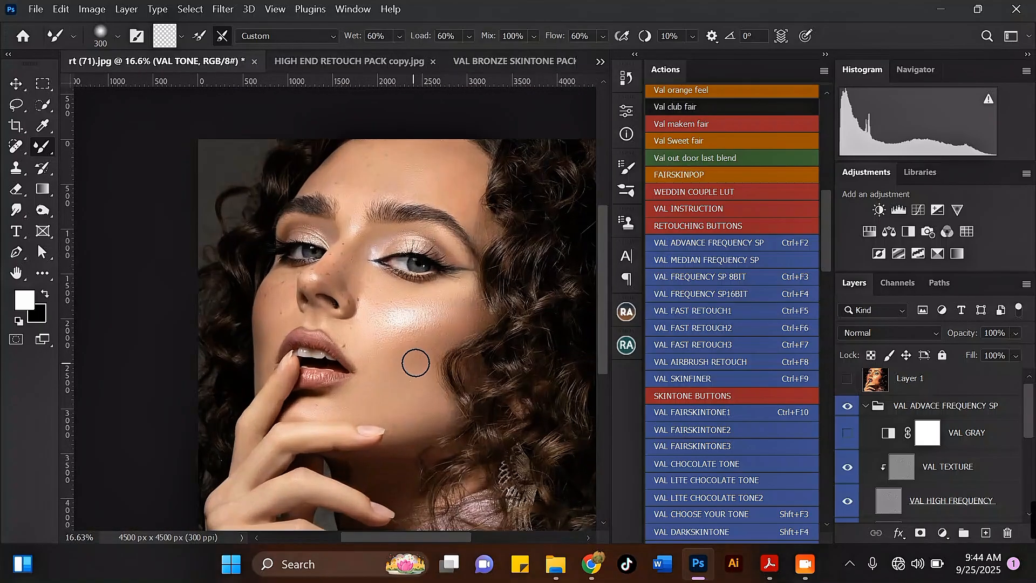
{"action": "scroll", "coordinate": [393, 324], "scroll_direction": "down", "scroll_amount": 1}
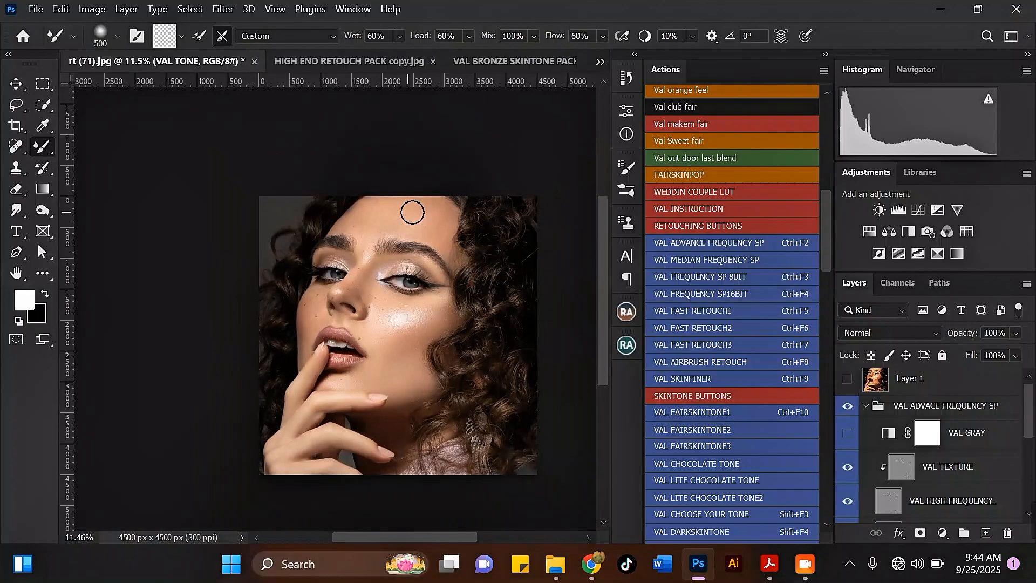
Step: Hide and reshow the VAL ADVACE FREQUENCY SP group to compare the portrait before and after, and collapse the group
{"action": "left_click", "coordinate": [848, 407]}
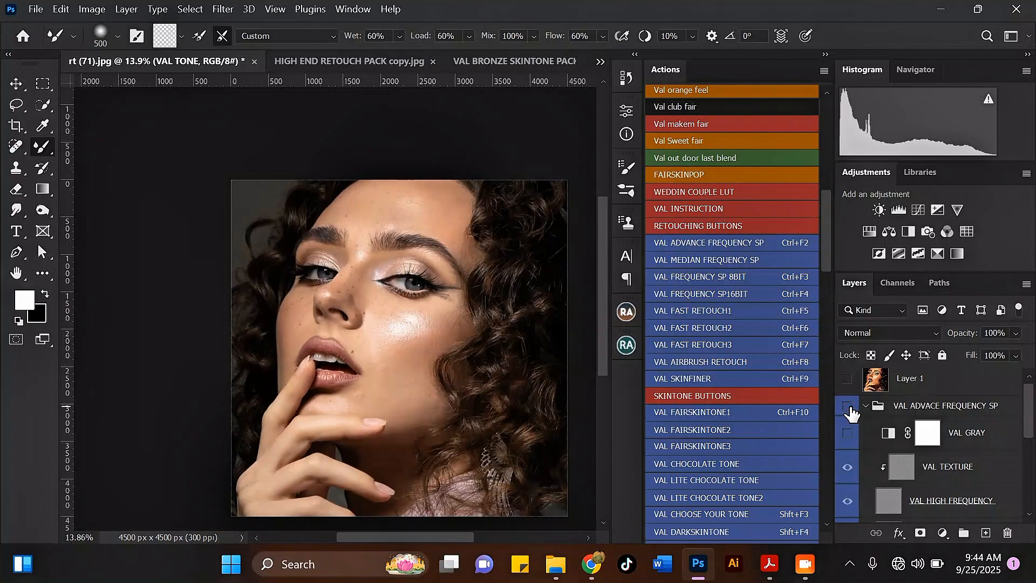
{"action": "left_click", "coordinate": [849, 407]}
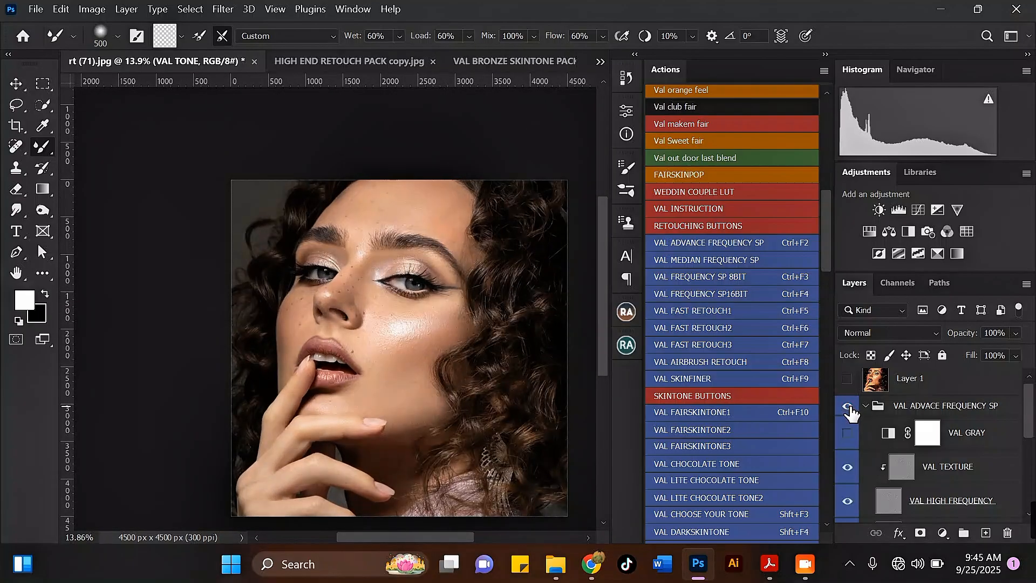
{"action": "scroll", "coordinate": [450, 212], "scroll_direction": "down", "scroll_amount": 1}
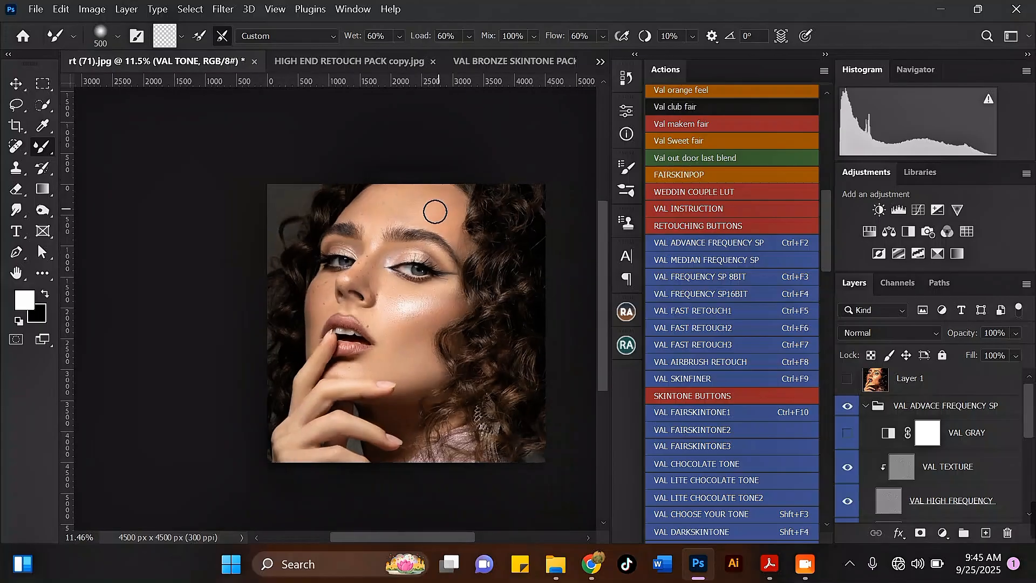
{"action": "left_click", "coordinate": [867, 409]}
{"action": "scroll", "coordinate": [367, 402], "scroll_direction": "up", "scroll_amount": 1}
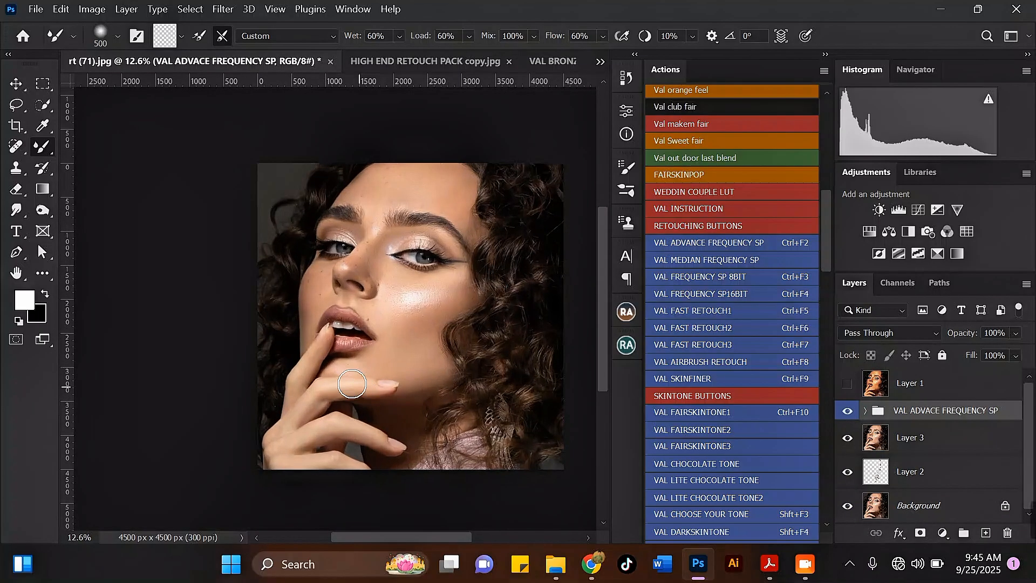
Step: Expand the VAL ADVACE FREQUENCY SP group and make the VAL TONE layer active for work on the lips
{"action": "scroll", "coordinate": [345, 367], "scroll_direction": "up", "scroll_amount": 11}
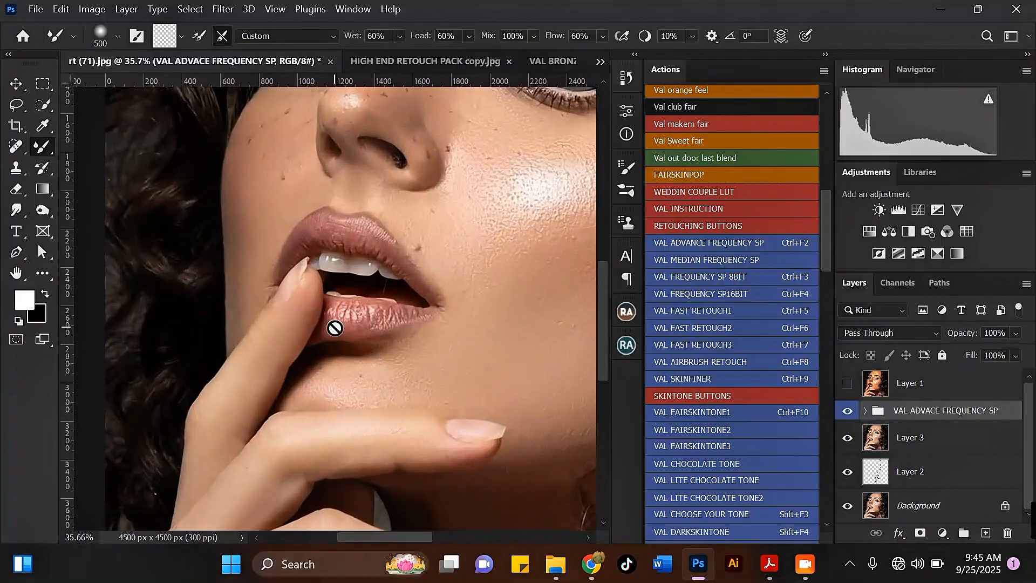
{"action": "scroll", "coordinate": [378, 216], "scroll_direction": "down", "scroll_amount": 1}
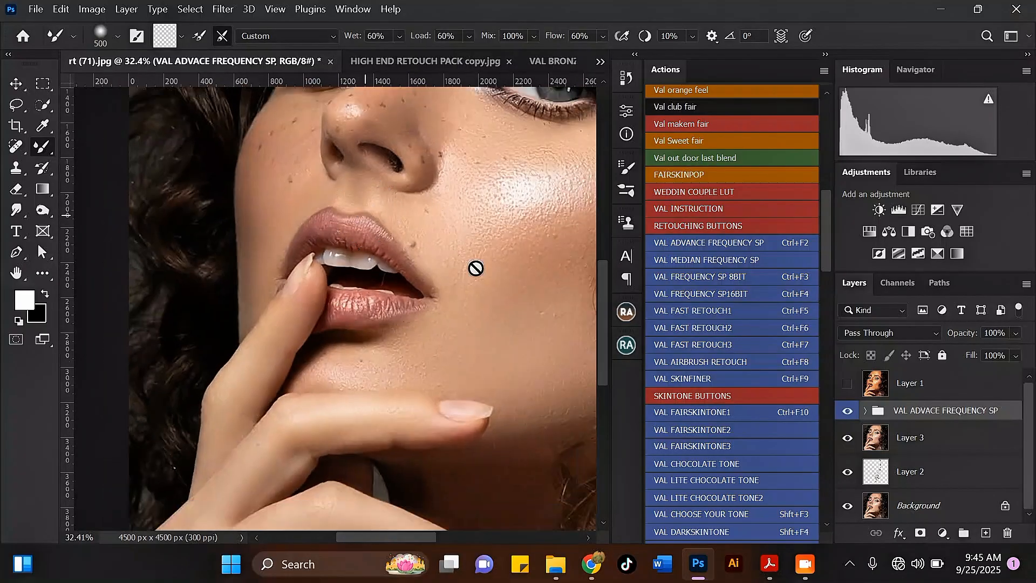
{"action": "left_click", "coordinate": [867, 411]}
{"action": "scroll", "coordinate": [931, 464], "scroll_direction": "down", "scroll_amount": 2}
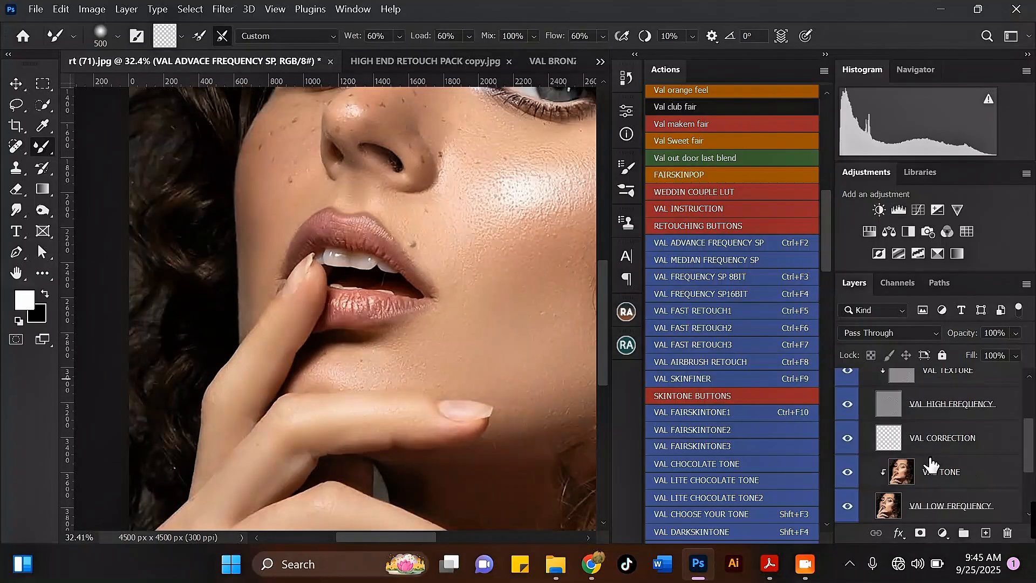
{"action": "left_click", "coordinate": [931, 464]}
{"action": "scroll", "coordinate": [351, 301], "scroll_direction": "up", "scroll_amount": 3}
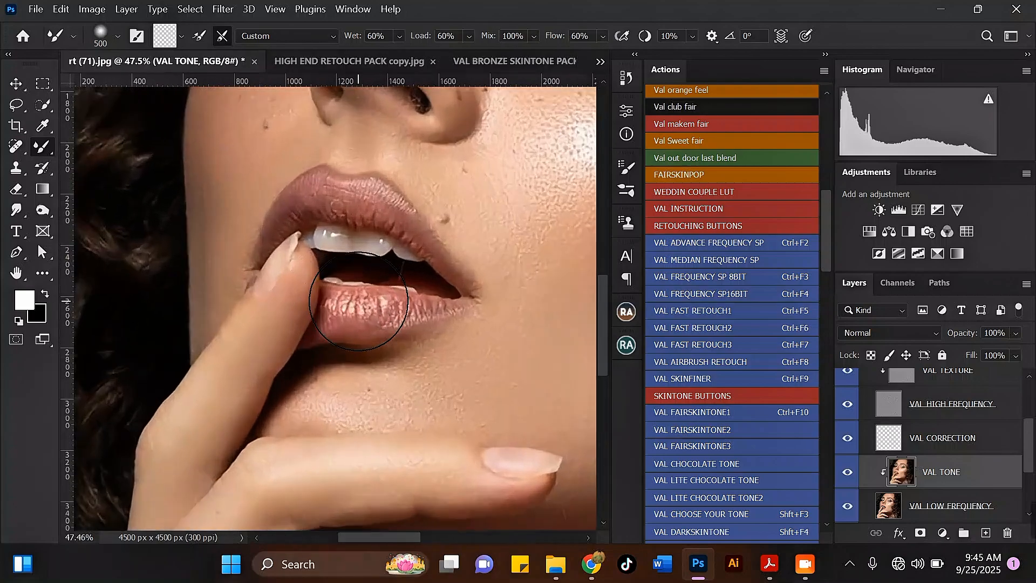
Step: Smooth the tones of the lower lip with the Mixer Brush at 125 and 100 px
{"action": "key", "text": "bracketleft"}
{"action": "key", "text": "bracketleft"}
{"action": "key", "text": "bracketleft"}
{"action": "key", "text": "bracketleft"}
{"action": "key", "text": "bracketleft"}
{"action": "key", "text": "bracketleft"}
{"action": "key", "text": "bracketleft"}
{"action": "scroll", "coordinate": [389, 301], "scroll_direction": "up", "scroll_amount": 2}
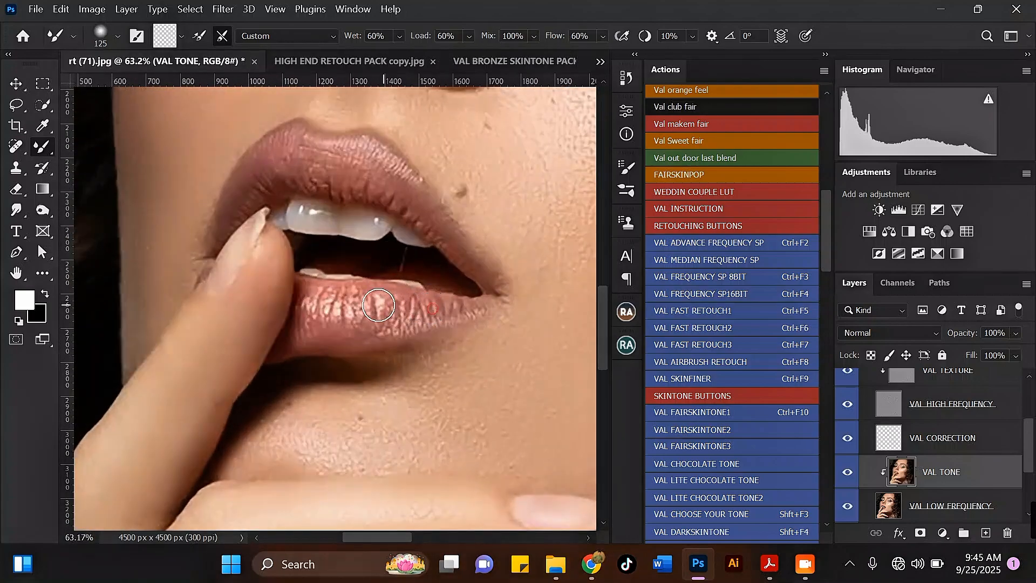
{"action": "mouse_move", "coordinate": [378, 305]}
{"action": "left_mouse_down"}
{"action": "mouse_move", "coordinate": [403, 310]}
{"action": "mouse_move", "coordinate": [392, 320]}
{"action": "mouse_move", "coordinate": [425, 314]}
{"action": "mouse_move", "coordinate": [306, 335]}
{"action": "mouse_move", "coordinate": [371, 328]}
{"action": "mouse_move", "coordinate": [350, 312]}
{"action": "left_mouse_up"}
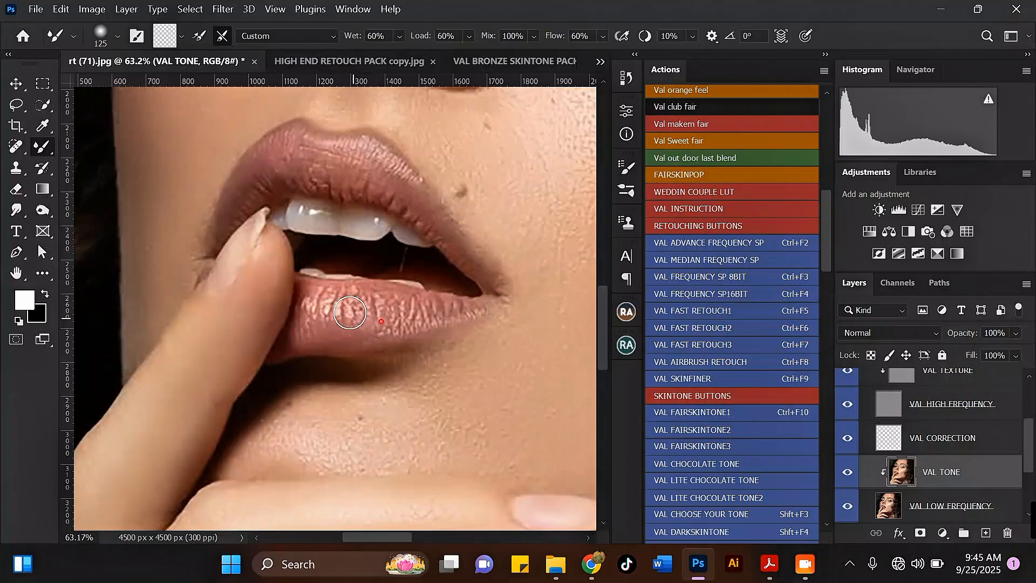
{"action": "key", "text": "bracketleft"}
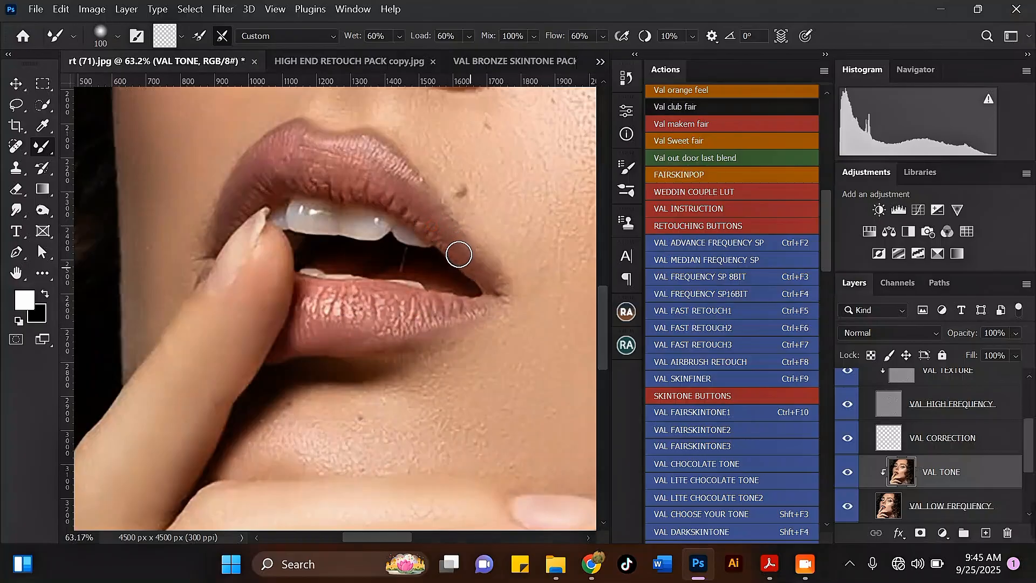
Step: Set the Mixer Brush to 125 px and blend the upper lip towards the mouth corner
{"action": "key", "text": "bracketright"}
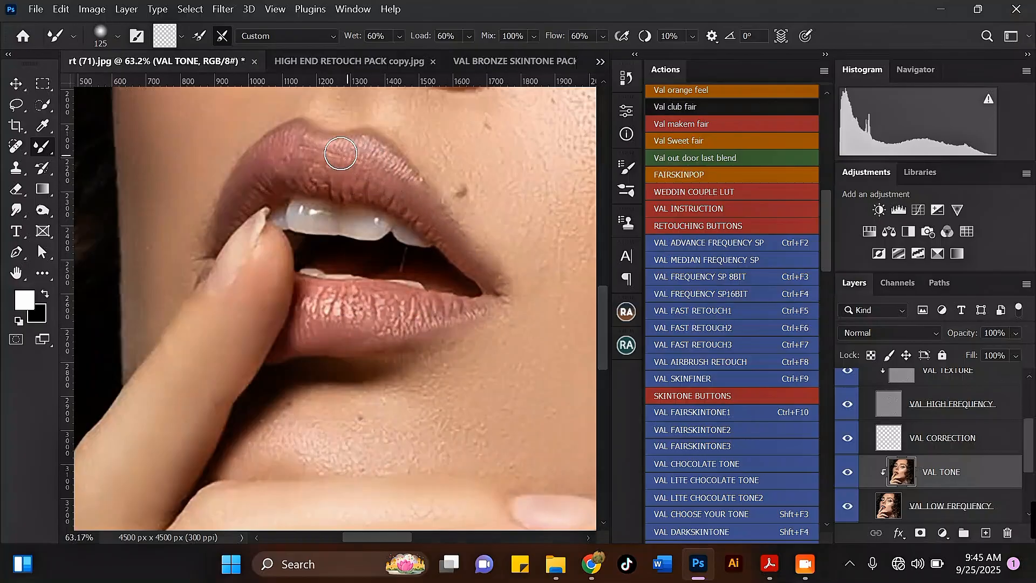
{"action": "mouse_move", "coordinate": [341, 154]}
{"action": "left_mouse_down"}
{"action": "mouse_move", "coordinate": [376, 186]}
{"action": "mouse_move", "coordinate": [309, 149]}
{"action": "mouse_move", "coordinate": [261, 174]}
{"action": "mouse_move", "coordinate": [288, 158]}
{"action": "mouse_move", "coordinate": [274, 152]}
{"action": "mouse_move", "coordinate": [229, 218]}
{"action": "mouse_move", "coordinate": [274, 168]}
{"action": "mouse_move", "coordinate": [318, 149]}
{"action": "mouse_move", "coordinate": [314, 162]}
{"action": "mouse_move", "coordinate": [239, 201]}
{"action": "mouse_move", "coordinate": [312, 154]}
{"action": "mouse_move", "coordinate": [350, 165]}
{"action": "mouse_move", "coordinate": [393, 188]}
{"action": "mouse_move", "coordinate": [462, 267]}
{"action": "mouse_move", "coordinate": [444, 285]}
{"action": "left_mouse_up"}
{"action": "scroll", "coordinate": [444, 285], "scroll_direction": "down", "scroll_amount": 5}
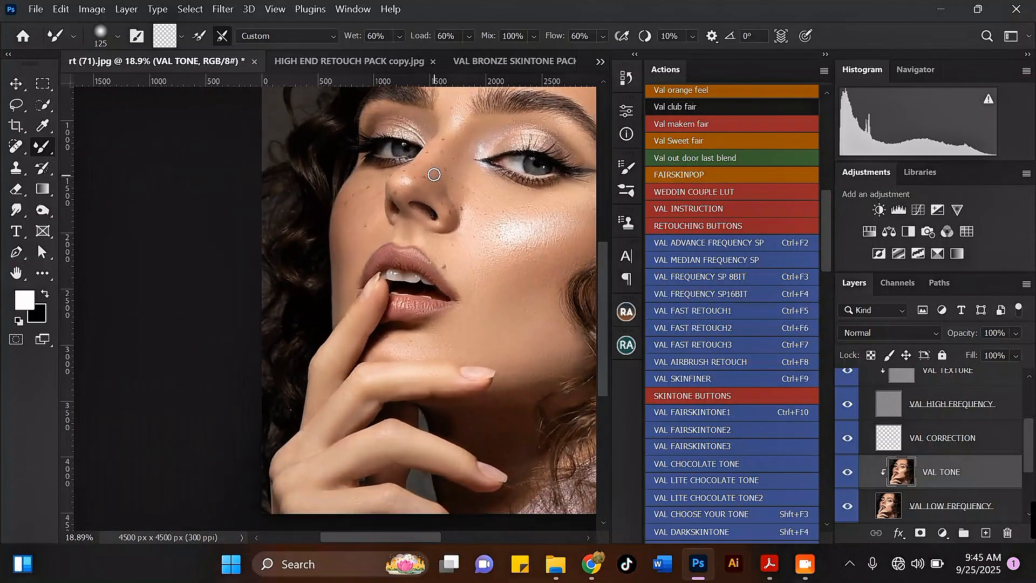
Step: Reduce the Mixer Brush to 80 px and smooth the tones around both nostrils
{"action": "scroll", "coordinate": [434, 174], "scroll_direction": "up", "scroll_amount": 5}
{"action": "scroll", "coordinate": [459, 246], "scroll_direction": "up", "scroll_amount": 2}
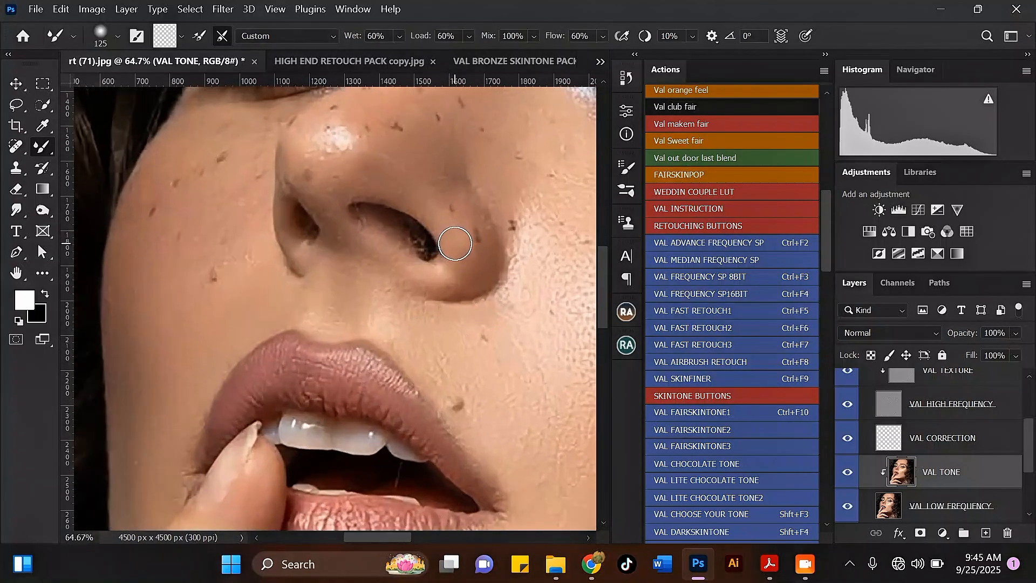
{"action": "scroll", "coordinate": [455, 244], "scroll_direction": "up", "scroll_amount": 1}
{"action": "key", "text": "bracketleft"}
{"action": "key", "text": "bracketleft"}
{"action": "key", "text": "bracketleft"}
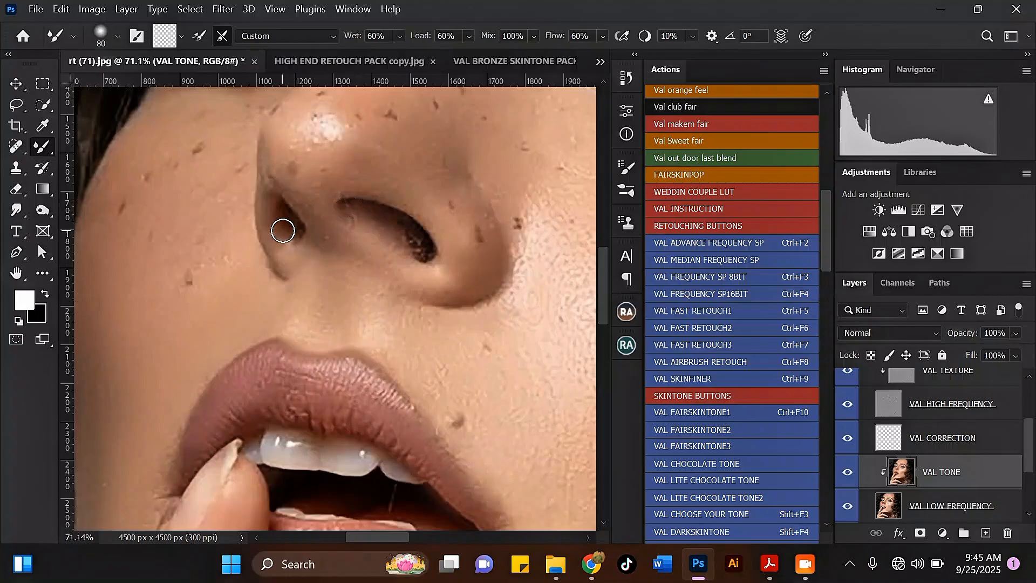
{"action": "scroll", "coordinate": [340, 224], "scroll_direction": "down", "scroll_amount": 1}
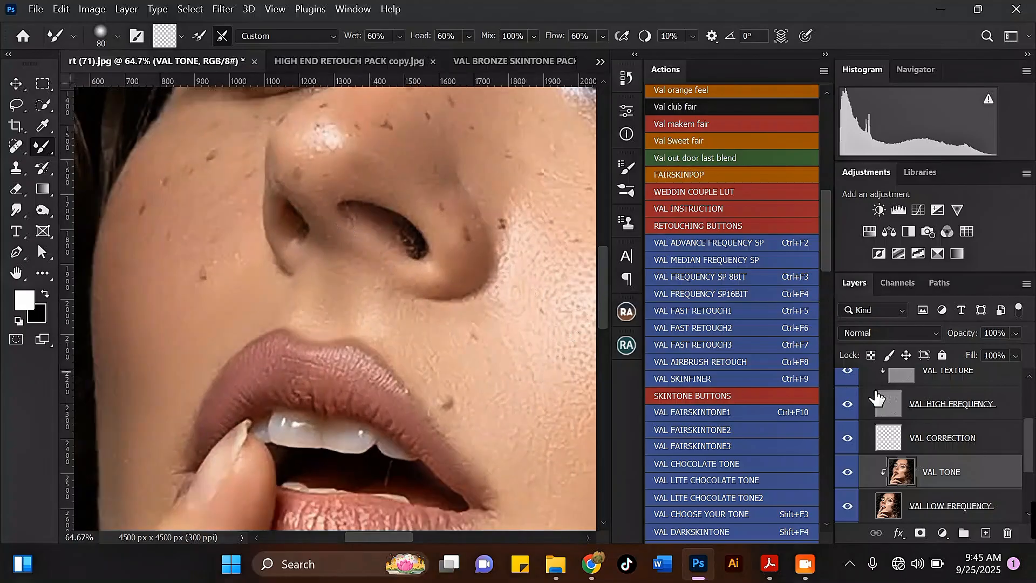
Step: Make the VAL TEXTURE layer active and switch to the Clone Stamp tool
{"action": "left_click", "coordinate": [987, 384]}
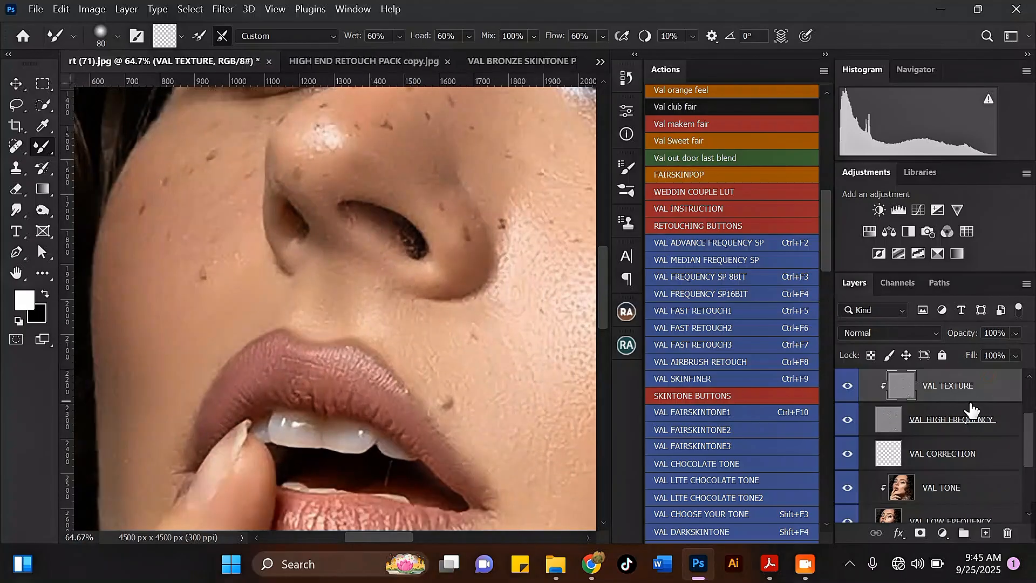
{"action": "left_click", "coordinate": [17, 171]}
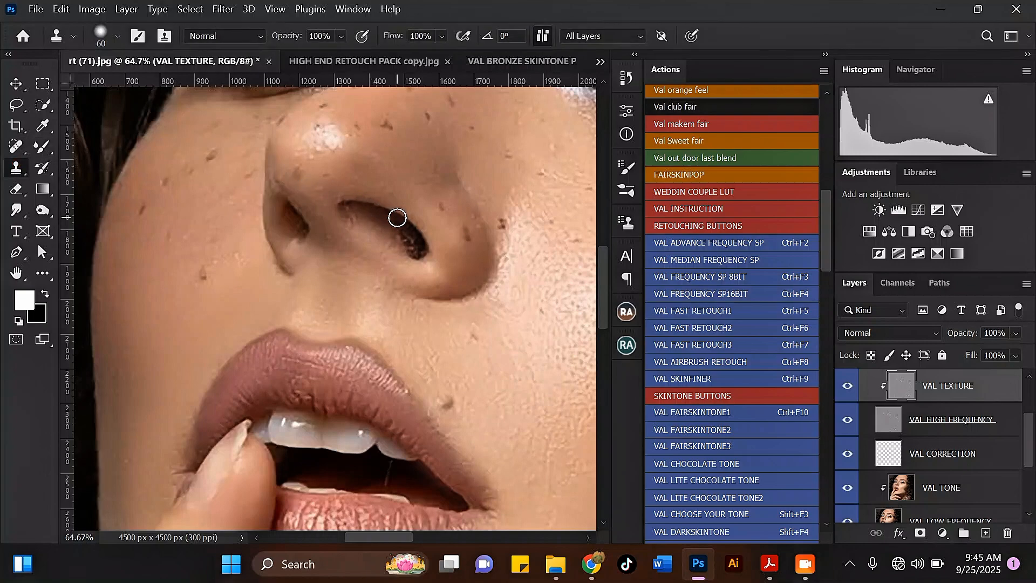
Step: Try cloning over the hairs in the near nostril with sampling from All Layers, and undo the stroke
{"action": "left_click", "coordinate": [619, 40]}
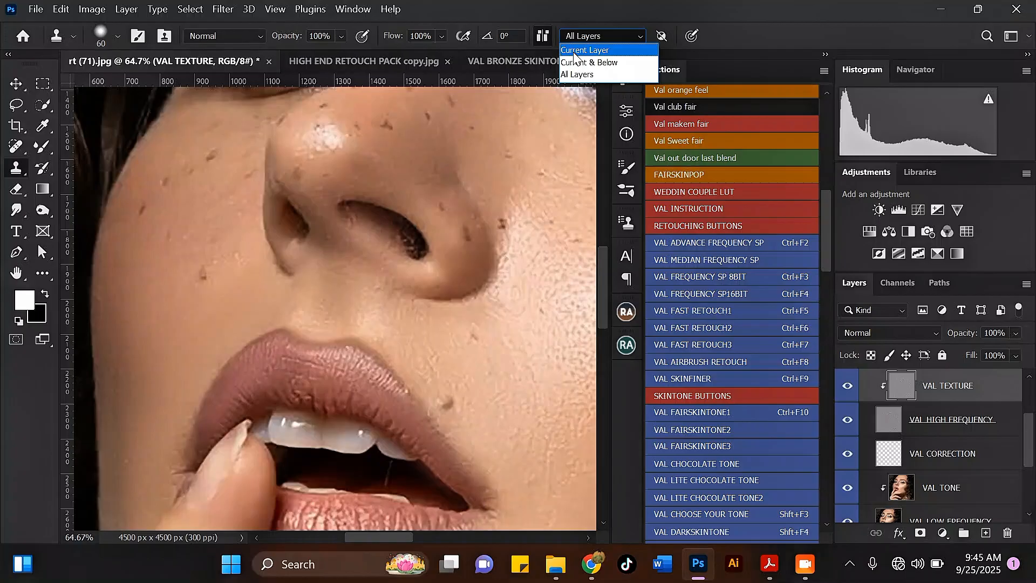
{"action": "left_click", "coordinate": [615, 72]}
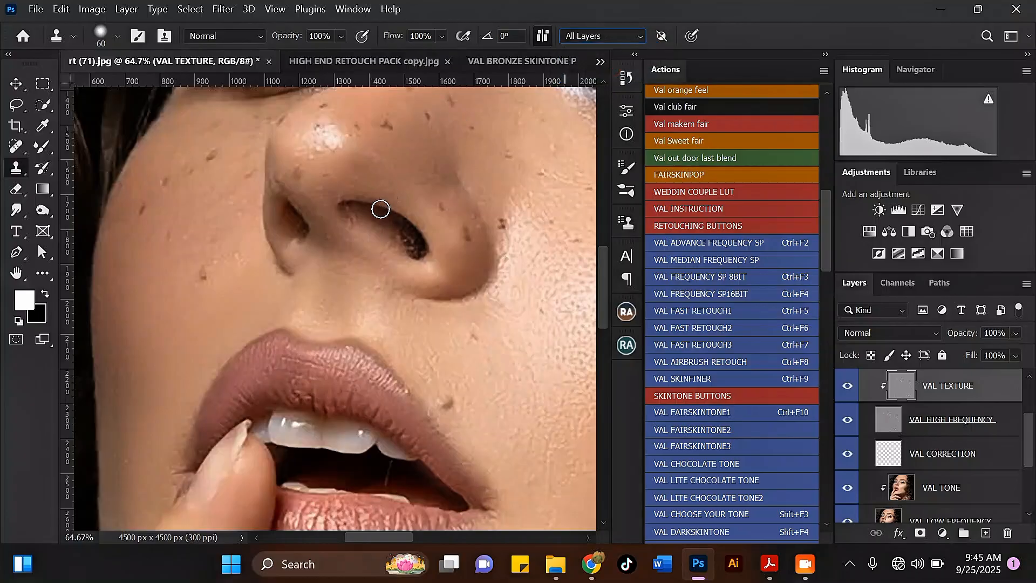
{"action": "left_click", "coordinate": [388, 238], "text": "alt"}
{"action": "left_click_drag", "start_coordinate": [401, 231], "coordinate": [405, 234]}
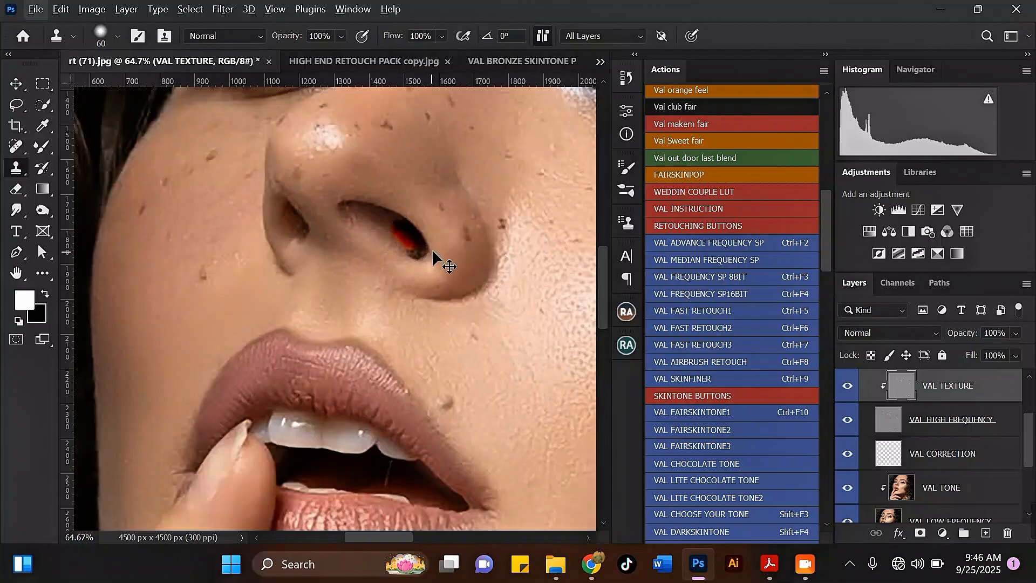
{"action": "key", "text": "ctrl+z"}
Step: Set the Clone Stamp to sample the Current Layer and clone away the hairs inside the near nostril
{"action": "left_click", "coordinate": [602, 37]}
{"action": "left_click", "coordinate": [591, 45]}
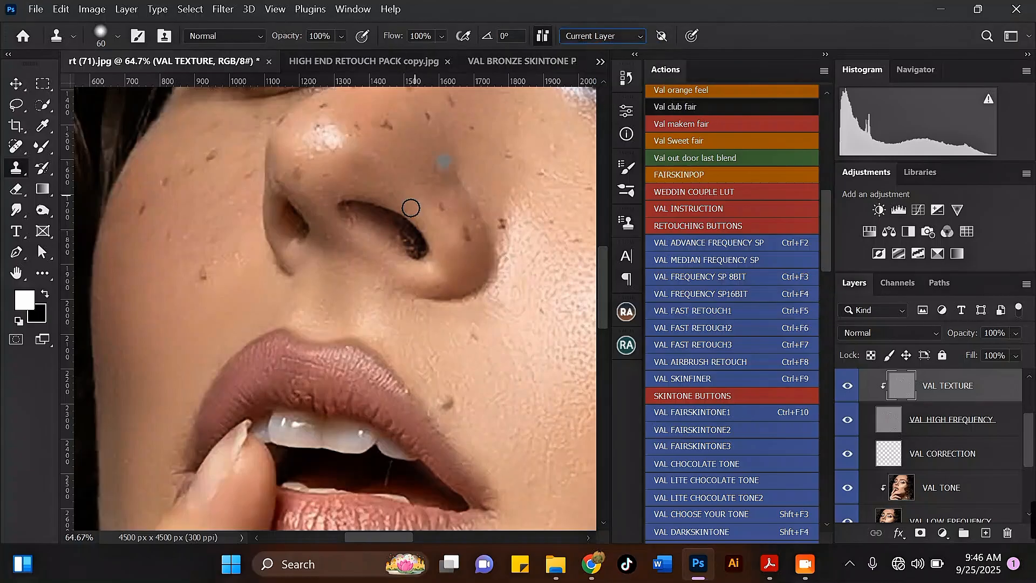
{"action": "left_click", "coordinate": [395, 237], "text": "alt"}
{"action": "mouse_move", "coordinate": [405, 233]}
{"action": "left_mouse_down"}
{"action": "mouse_move", "coordinate": [383, 233]}
{"action": "mouse_move", "coordinate": [414, 246]}
{"action": "mouse_move", "coordinate": [380, 226]}
{"action": "mouse_move", "coordinate": [404, 241]}
{"action": "left_mouse_up"}
{"action": "left_click", "coordinate": [383, 233], "text": "alt"}
{"action": "left_click", "coordinate": [381, 225], "text": "alt"}
{"action": "left_click", "coordinate": [381, 220], "text": "alt"}
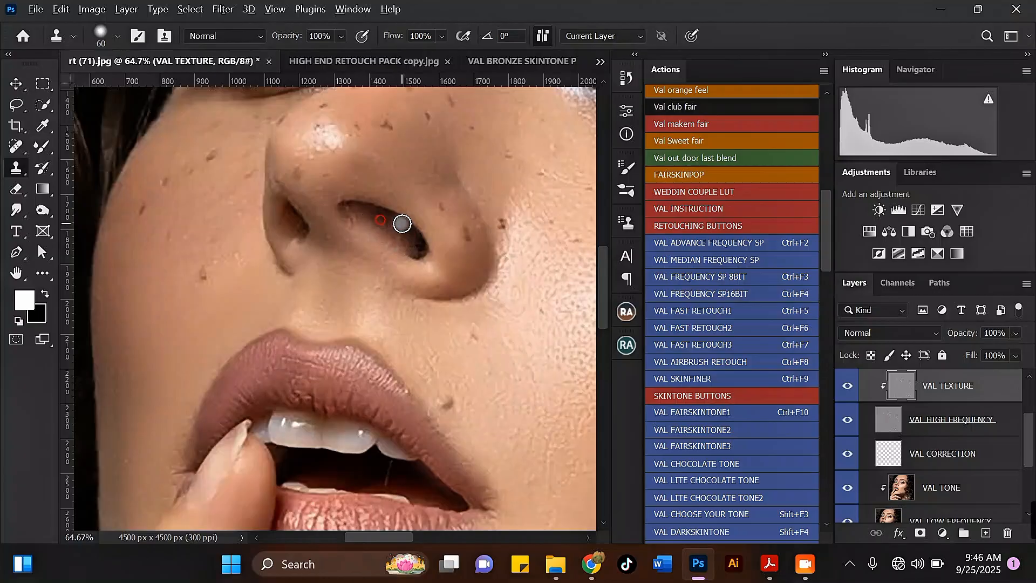
{"action": "left_click", "coordinate": [402, 224]}
{"action": "left_click", "coordinate": [384, 226], "text": "alt"}
{"action": "left_click", "coordinate": [413, 249]}
Step: Clone clean texture over the inner end of the near nostril with the 60 px Clone Stamp
{"action": "left_click", "coordinate": [359, 225], "text": "alt"}
{"action": "left_click", "coordinate": [350, 210]}
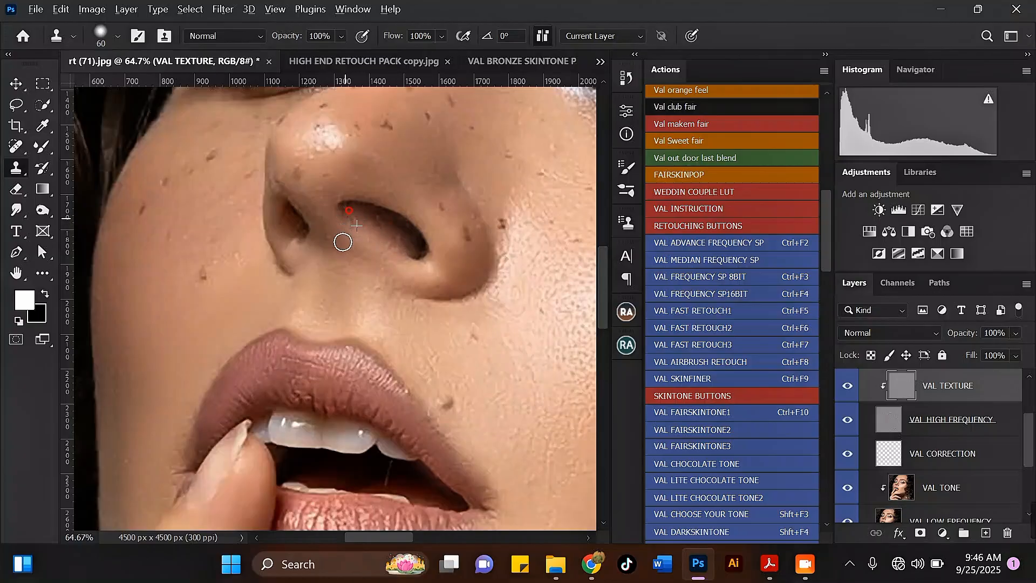
{"action": "left_click", "coordinate": [379, 226], "text": "alt"}
{"action": "left_click", "coordinate": [348, 211]}
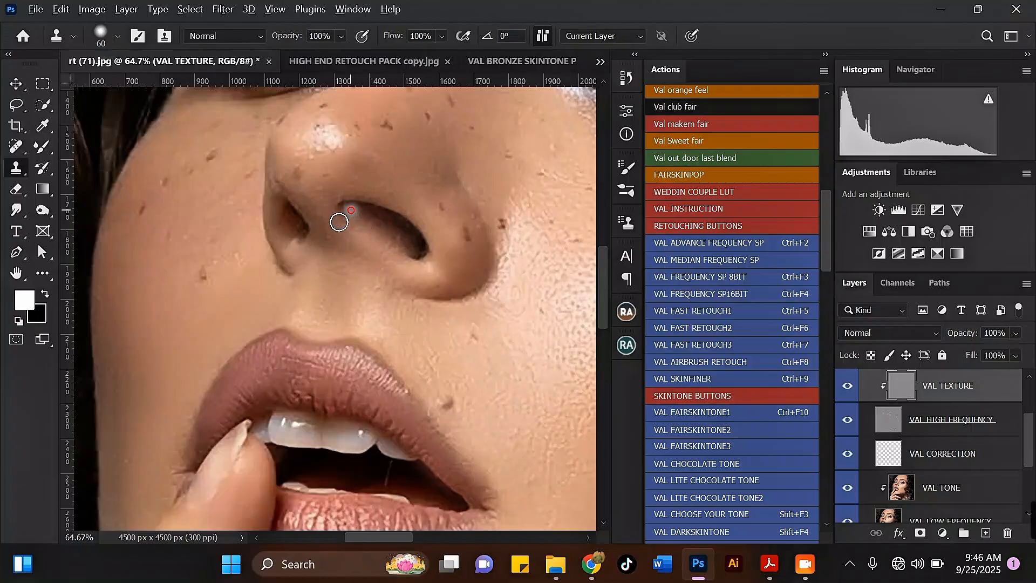
Step: Clone clean texture from beneath the nose over the inner edge of the far nostril
{"action": "left_click", "coordinate": [342, 243], "text": "alt"}
{"action": "left_click", "coordinate": [331, 239]}
{"action": "left_click", "coordinate": [301, 225]}
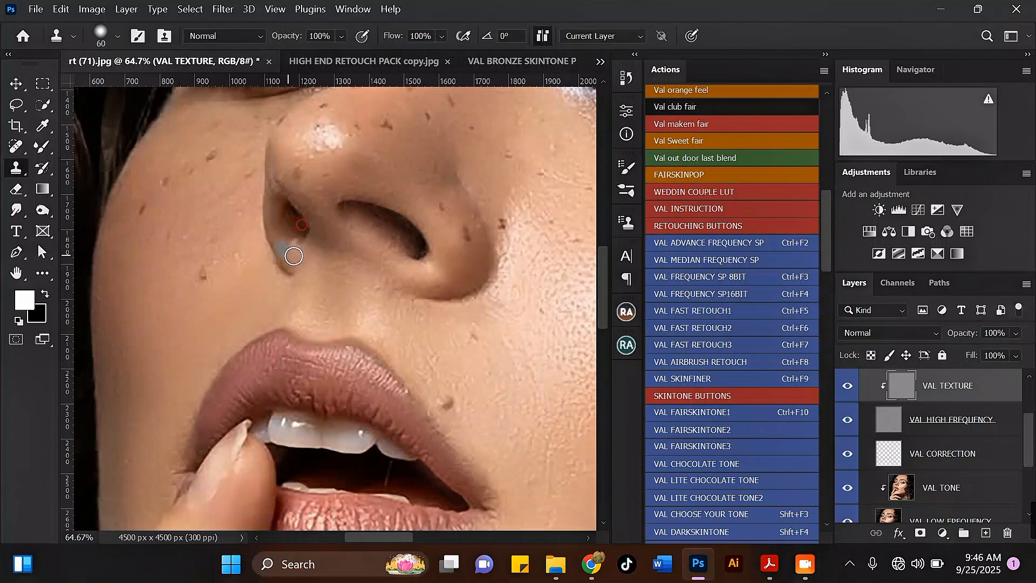
{"action": "scroll", "coordinate": [301, 257], "scroll_direction": "down", "scroll_amount": 2}
{"action": "left_click", "coordinate": [360, 234], "text": "alt"}
{"action": "scroll", "coordinate": [373, 253], "scroll_direction": "down", "scroll_amount": 4}
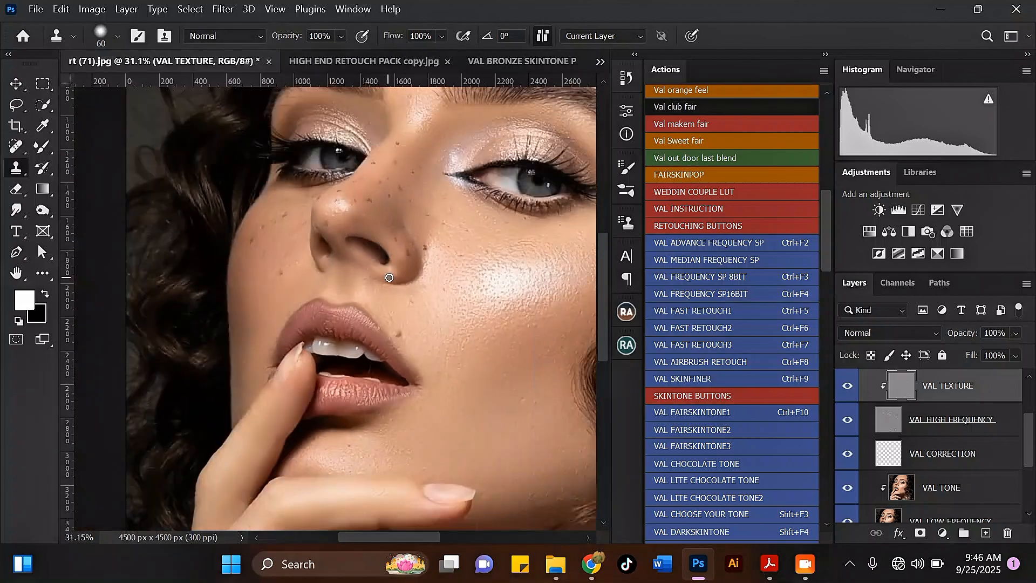
{"action": "scroll", "coordinate": [445, 164], "scroll_direction": "up", "scroll_amount": 1}
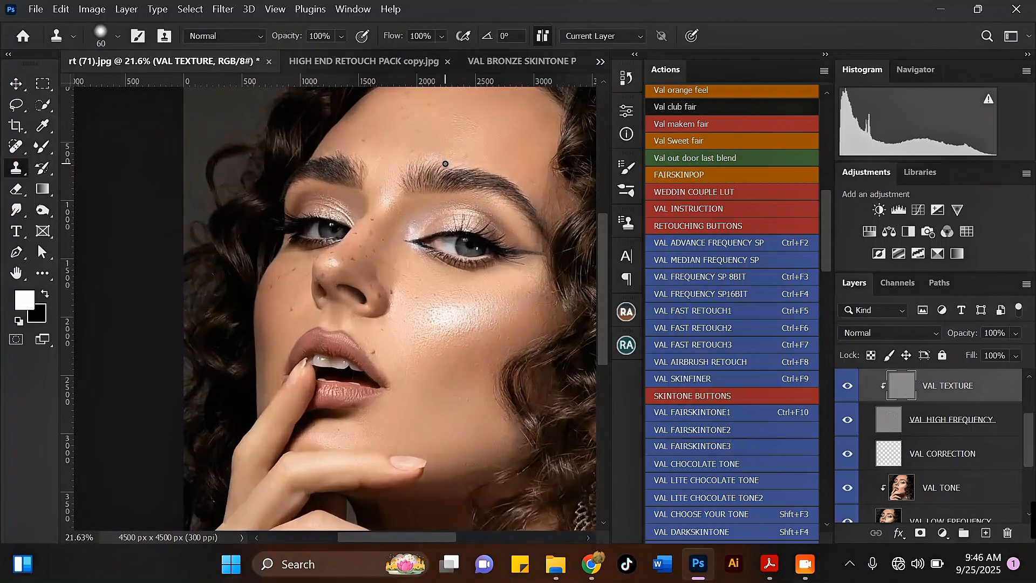
{"action": "scroll", "coordinate": [432, 172], "scroll_direction": "down", "scroll_amount": 3}
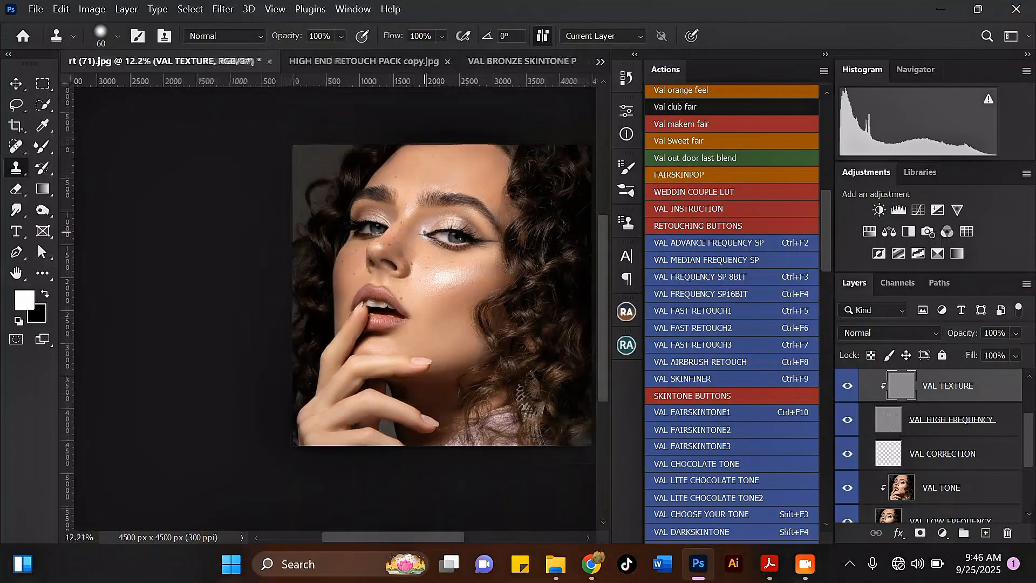
Step: Collapse the VAL ADVACE FREQUENCY SP layer group
{"action": "scroll", "coordinate": [508, 214], "scroll_direction": "up", "scroll_amount": 1}
{"action": "scroll", "coordinate": [890, 410], "scroll_direction": "up", "scroll_amount": 2}
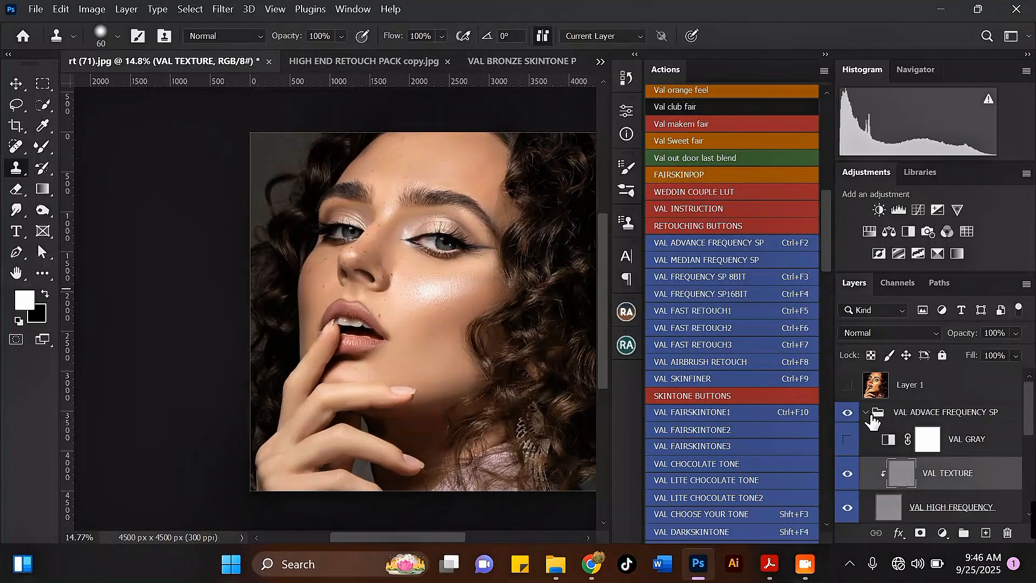
{"action": "left_click", "coordinate": [867, 415]}
{"action": "scroll", "coordinate": [462, 205], "scroll_direction": "up", "scroll_amount": 1}
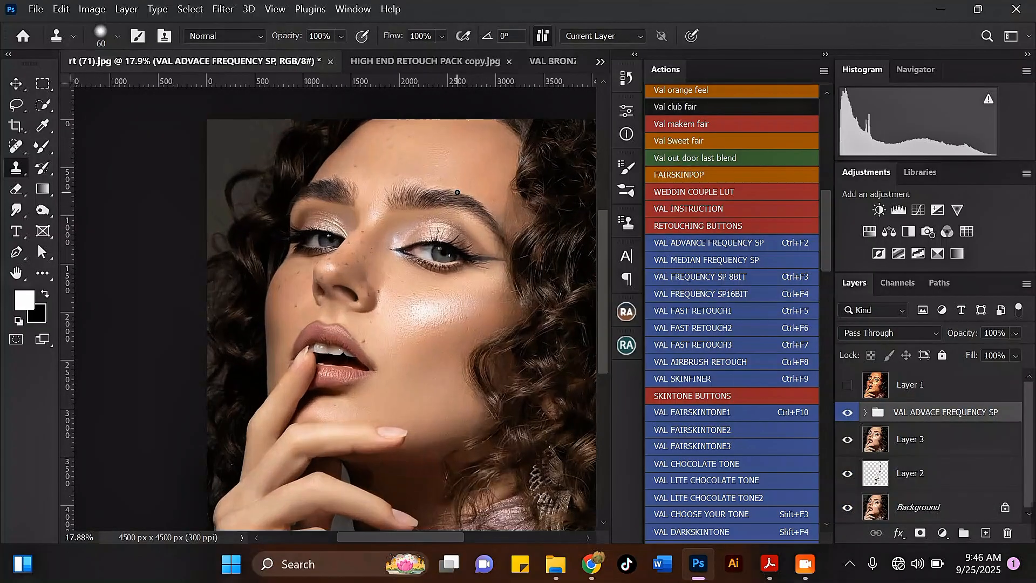
Step: Examine the eye and cheek up close, briefly showing Layer 1 to compare it with the retouched version
{"action": "scroll", "coordinate": [464, 224], "scroll_direction": "up", "scroll_amount": 3}
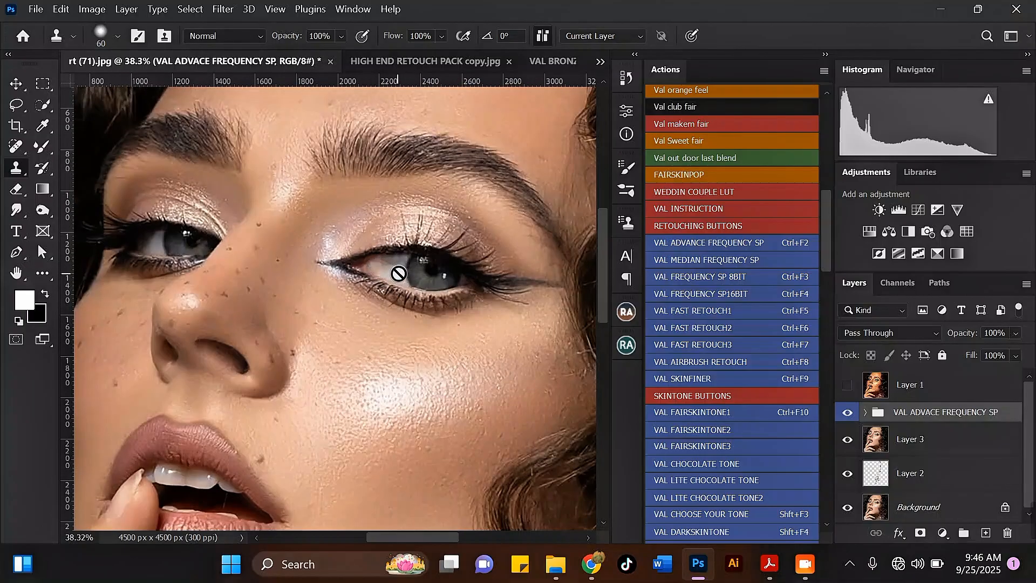
{"action": "scroll", "coordinate": [398, 271], "scroll_direction": "up", "scroll_amount": 1}
{"action": "scroll", "coordinate": [496, 281], "scroll_direction": "up", "scroll_amount": 1}
{"action": "scroll", "coordinate": [483, 235], "scroll_direction": "down", "scroll_amount": 4}
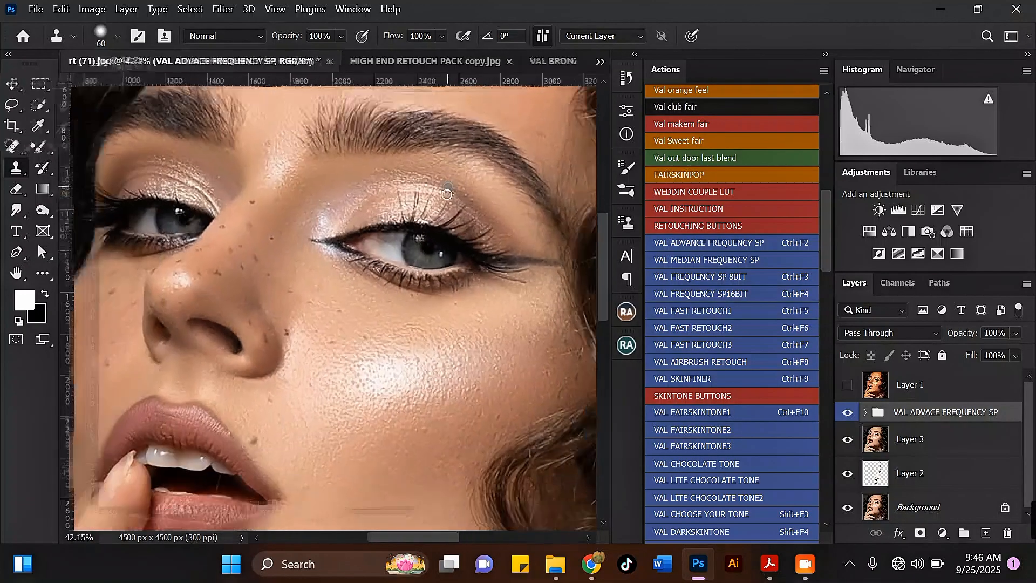
{"action": "scroll", "coordinate": [464, 246], "scroll_direction": "up", "scroll_amount": 5}
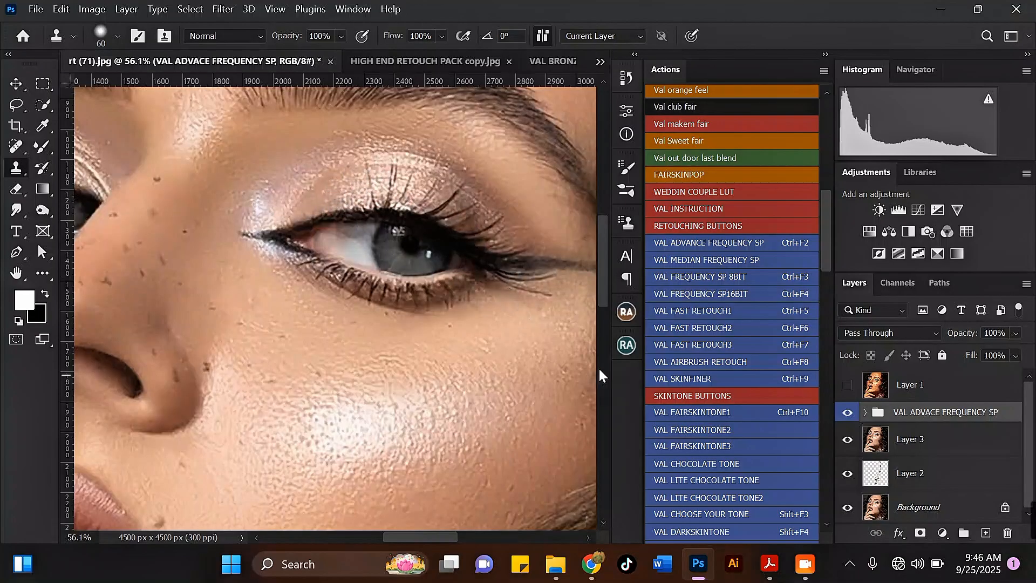
{"action": "left_click", "coordinate": [848, 386]}
{"action": "scroll", "coordinate": [420, 261], "scroll_direction": "up", "scroll_amount": 1}
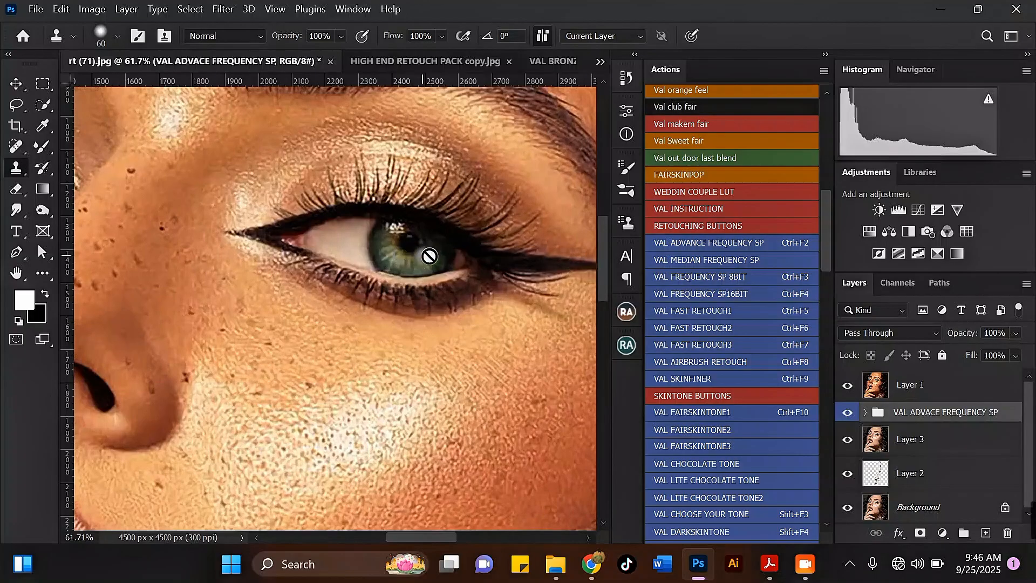
{"action": "left_click", "coordinate": [848, 386]}
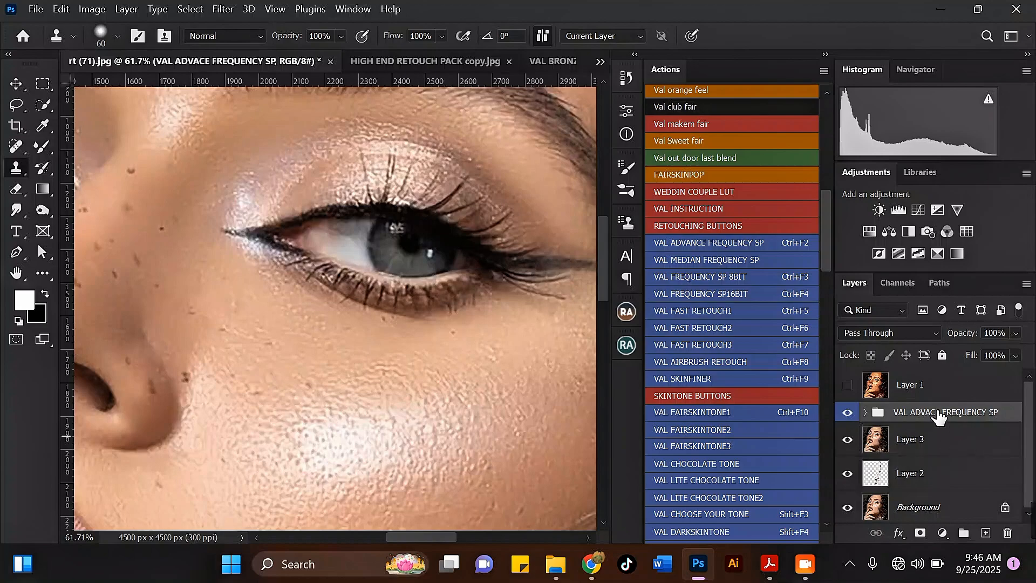
Step: Run the VAL EYES RETOUCH action and continue through its messages
{"action": "left_click_drag", "start_coordinate": [824, 252], "coordinate": [809, 327]}
{"action": "scroll", "coordinate": [809, 326], "scroll_direction": "down", "scroll_amount": 2}
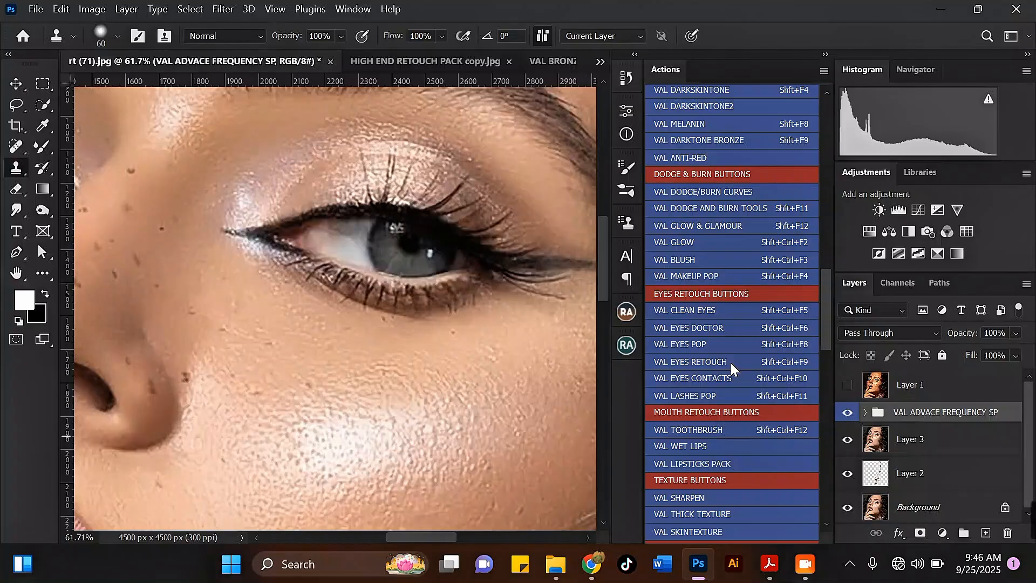
{"action": "left_click", "coordinate": [730, 362]}
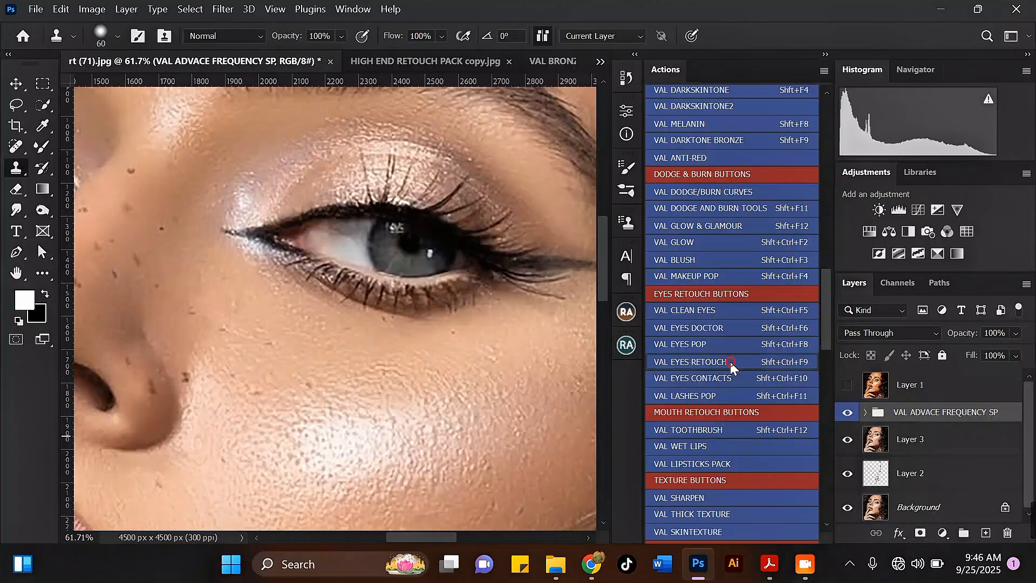
{"action": "key", "text": "Return"}
{"action": "key", "text": "Return"}
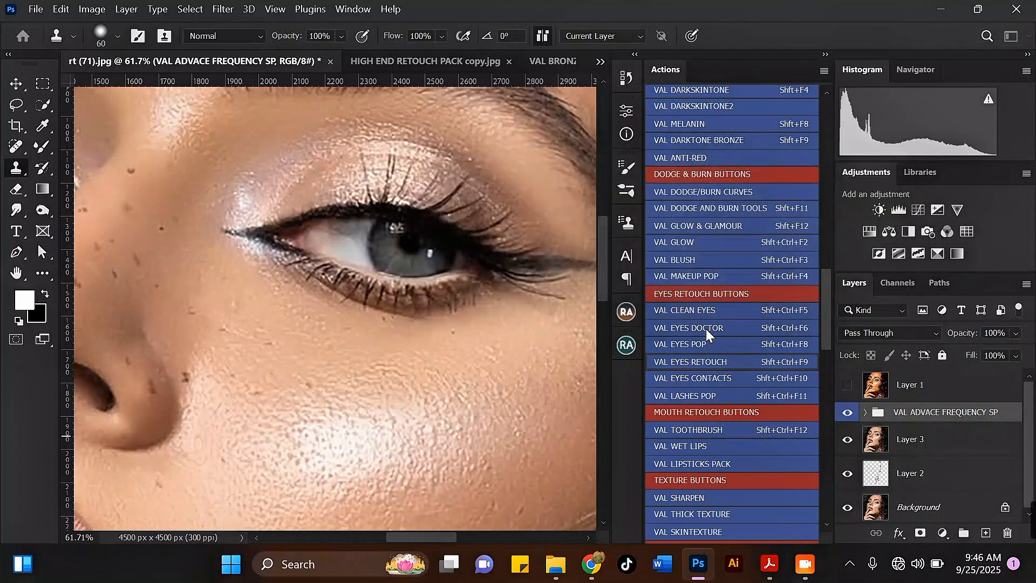
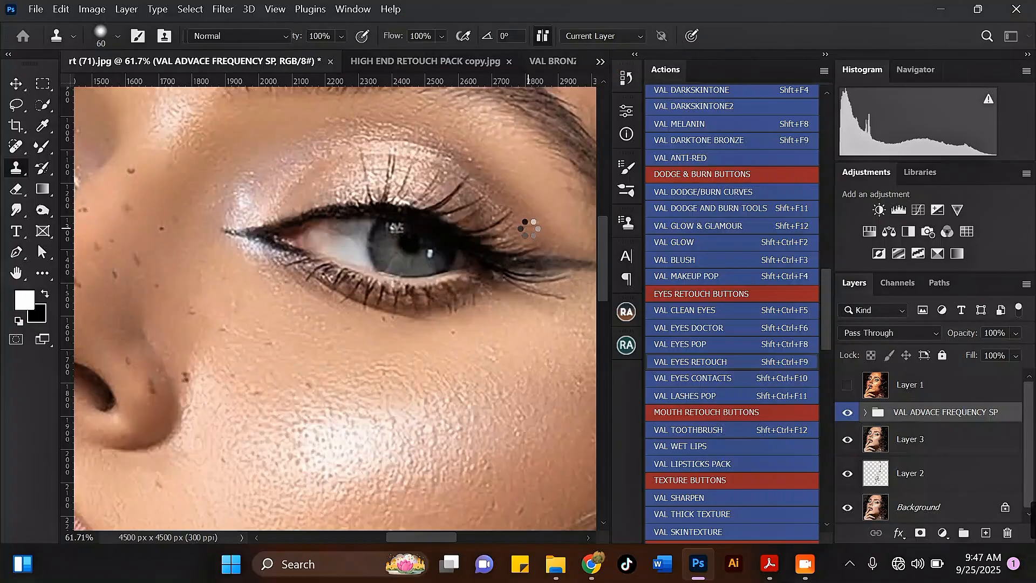
{"action": "key", "text": "Return"}
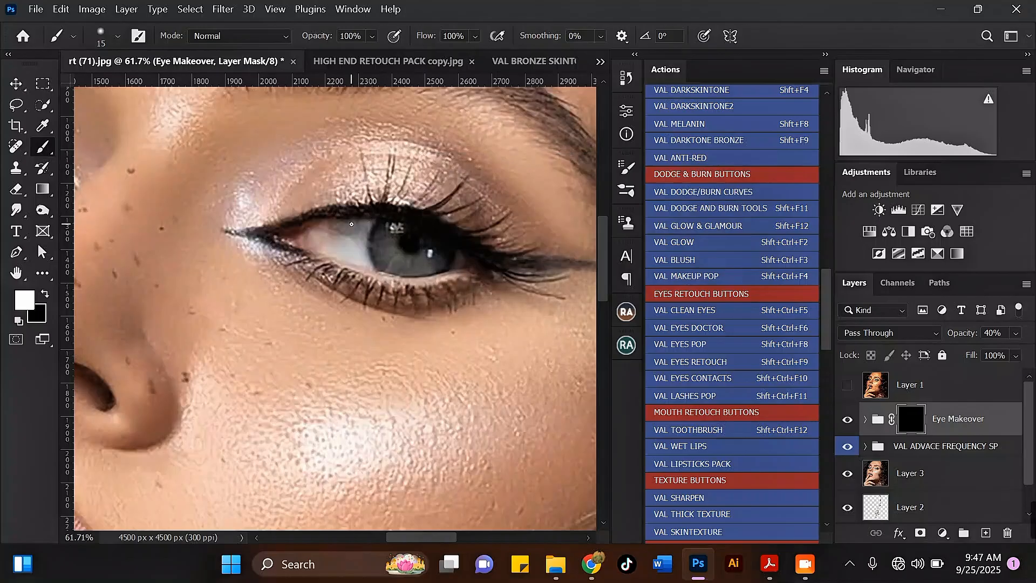
Step: Paint white on the Eye Makeover mask over the larger eye's white and iris, enlarging the brush to 125
{"action": "scroll", "coordinate": [332, 213], "scroll_direction": "up", "scroll_amount": 1}
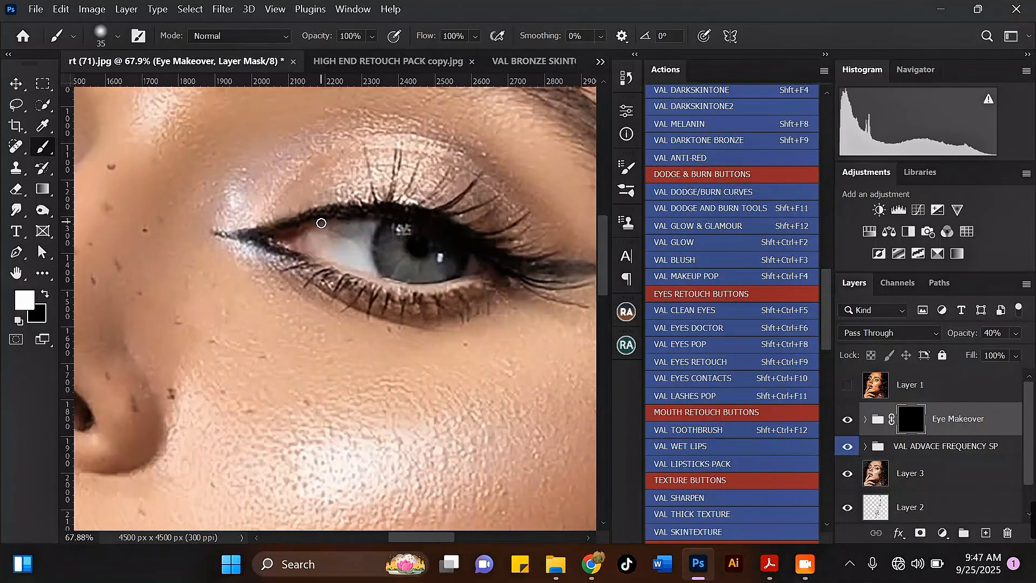
{"action": "mouse_move", "coordinate": [303, 235]}
{"action": "left_mouse_down"}
{"action": "mouse_move", "coordinate": [420, 237]}
{"action": "mouse_move", "coordinate": [376, 237]}
{"action": "mouse_move", "coordinate": [448, 260]}
{"action": "mouse_move", "coordinate": [413, 264]}
{"action": "mouse_move", "coordinate": [321, 242]}
{"action": "mouse_move", "coordinate": [355, 248]}
{"action": "mouse_move", "coordinate": [335, 243]}
{"action": "left_mouse_up"}
{"action": "key", "text": "bracketright"}
{"action": "key", "text": "bracketright"}
{"action": "key", "text": "bracketright"}
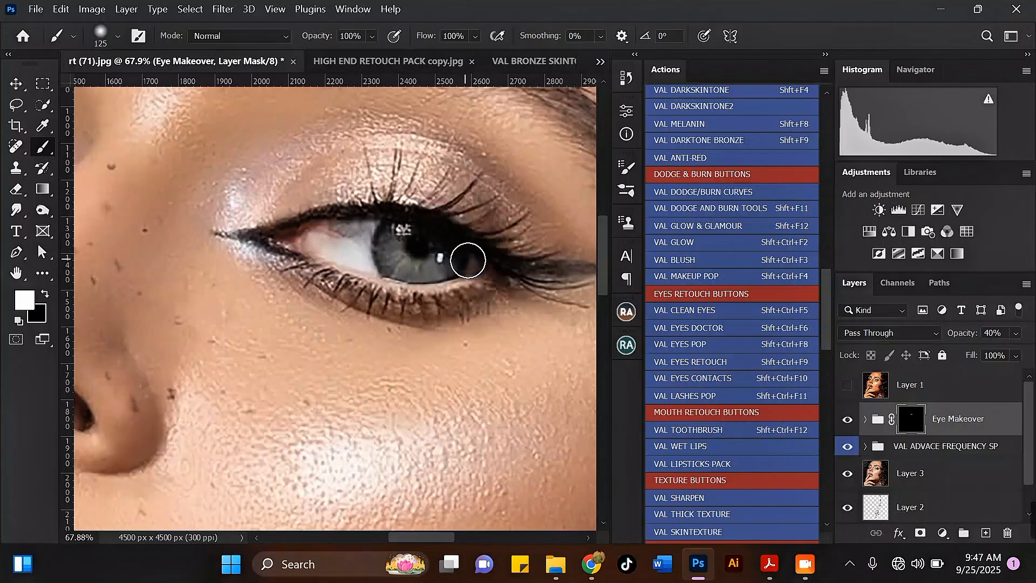
Step: Paint white on the Eye Makeover mask over the other eye's white and iris, and check both eyes
{"action": "scroll", "coordinate": [324, 237], "scroll_direction": "down", "scroll_amount": 5}
{"action": "scroll", "coordinate": [195, 216], "scroll_direction": "up", "scroll_amount": 3}
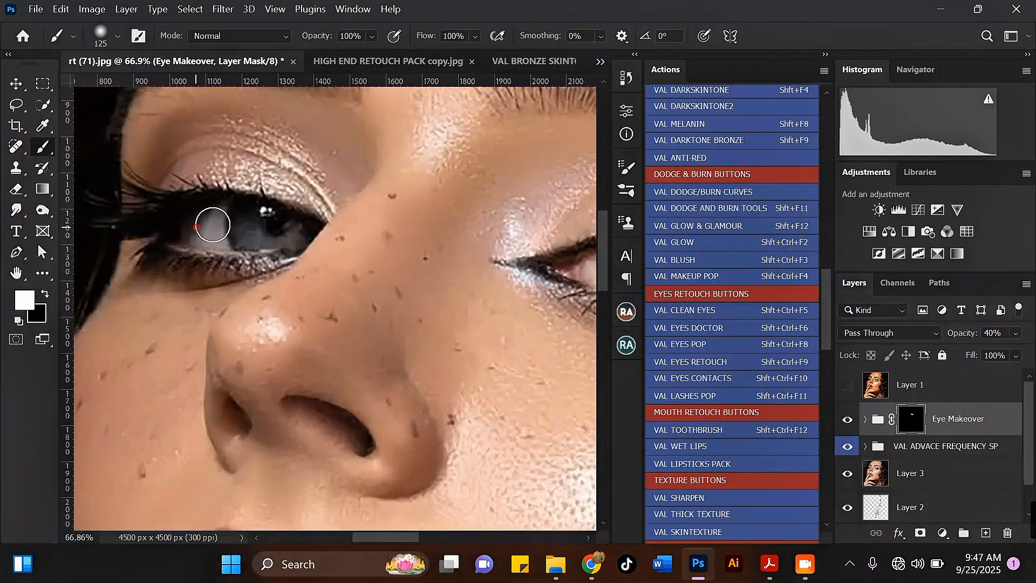
{"action": "mouse_move", "coordinate": [208, 225]}
{"action": "left_mouse_down"}
{"action": "mouse_move", "coordinate": [277, 224]}
{"action": "mouse_move", "coordinate": [289, 236]}
{"action": "mouse_move", "coordinate": [199, 235]}
{"action": "mouse_move", "coordinate": [265, 218]}
{"action": "mouse_move", "coordinate": [292, 225]}
{"action": "left_mouse_up"}
{"action": "scroll", "coordinate": [209, 226], "scroll_direction": "down", "scroll_amount": 5}
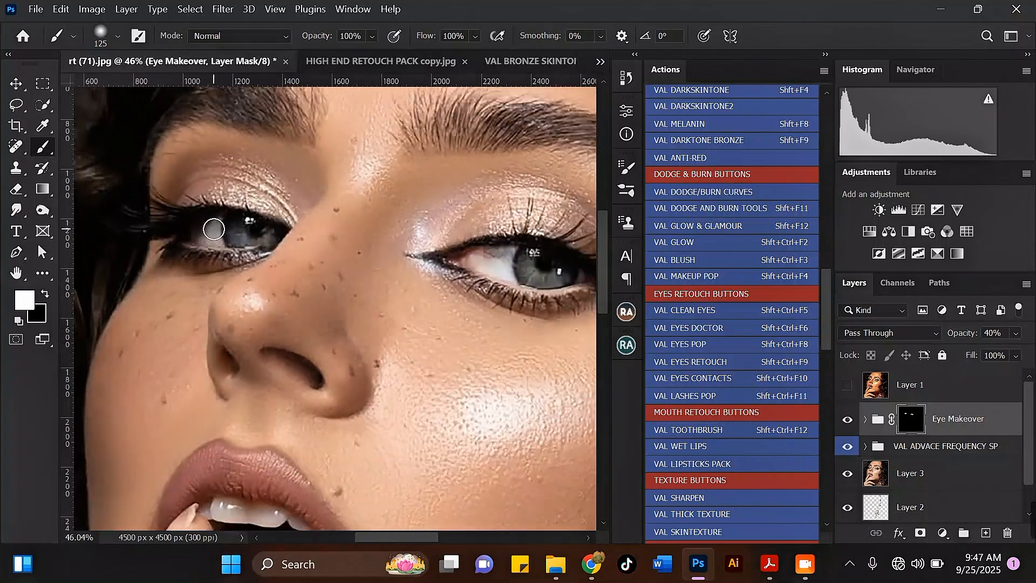
{"action": "scroll", "coordinate": [463, 248], "scroll_direction": "up", "scroll_amount": 4}
{"action": "scroll", "coordinate": [410, 248], "scroll_direction": "down", "scroll_amount": 5}
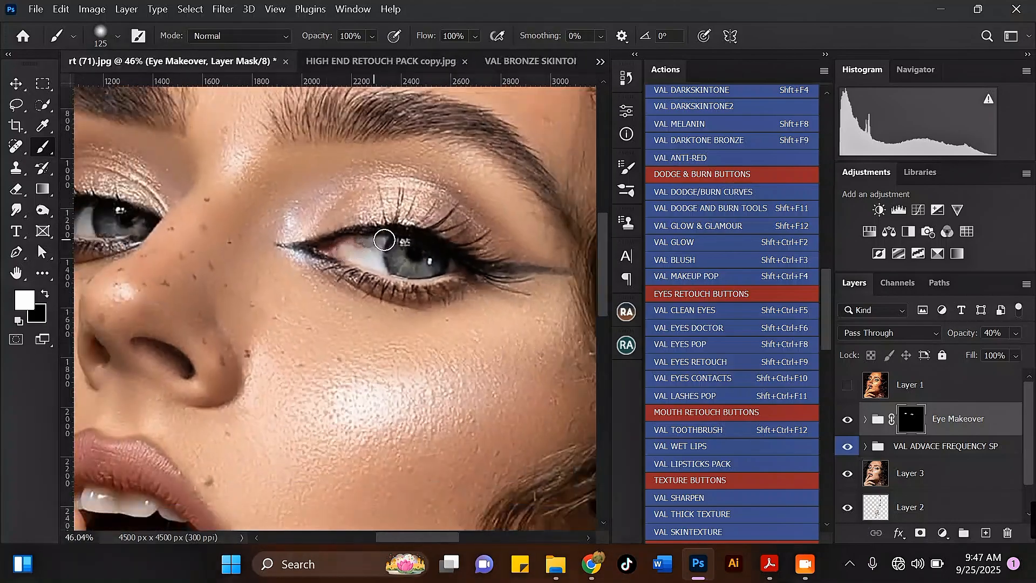
{"action": "scroll", "coordinate": [430, 256], "scroll_direction": "up", "scroll_amount": 1}
{"action": "scroll", "coordinate": [440, 260], "scroll_direction": "down", "scroll_amount": 2}
{"action": "scroll", "coordinate": [442, 262], "scroll_direction": "down", "scroll_amount": 1}
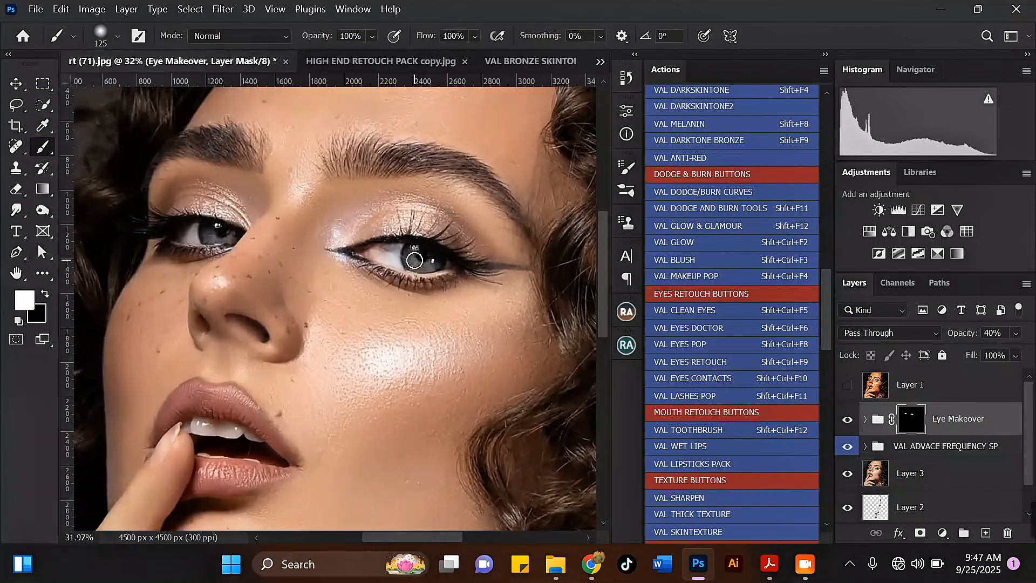
{"action": "scroll", "coordinate": [409, 242], "scroll_direction": "down", "scroll_amount": 2}
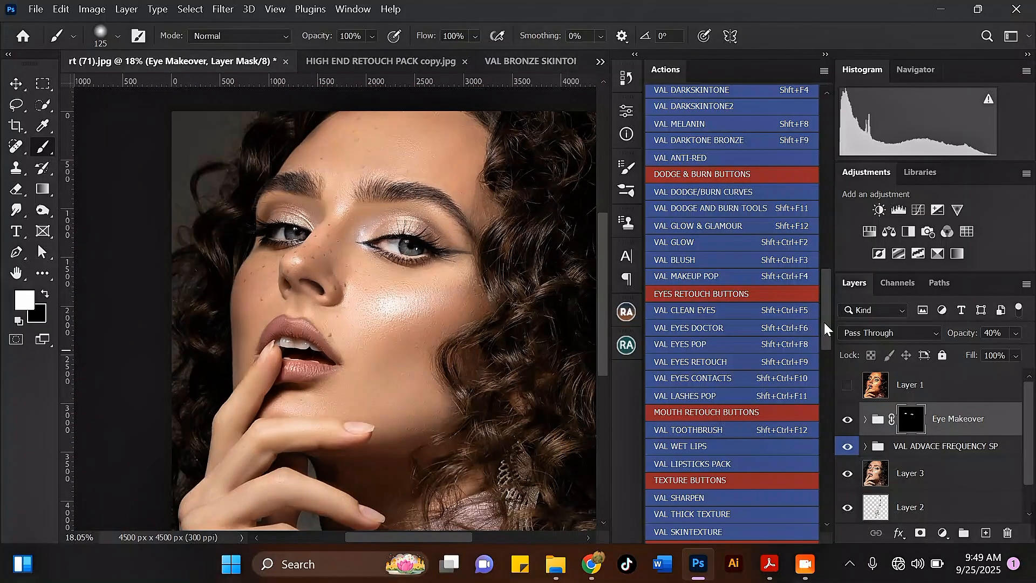
Step: Run the VAL TOOTHBRUSH action and continue through its messages
{"action": "left_click_drag", "start_coordinate": [824, 322], "coordinate": [818, 337]}
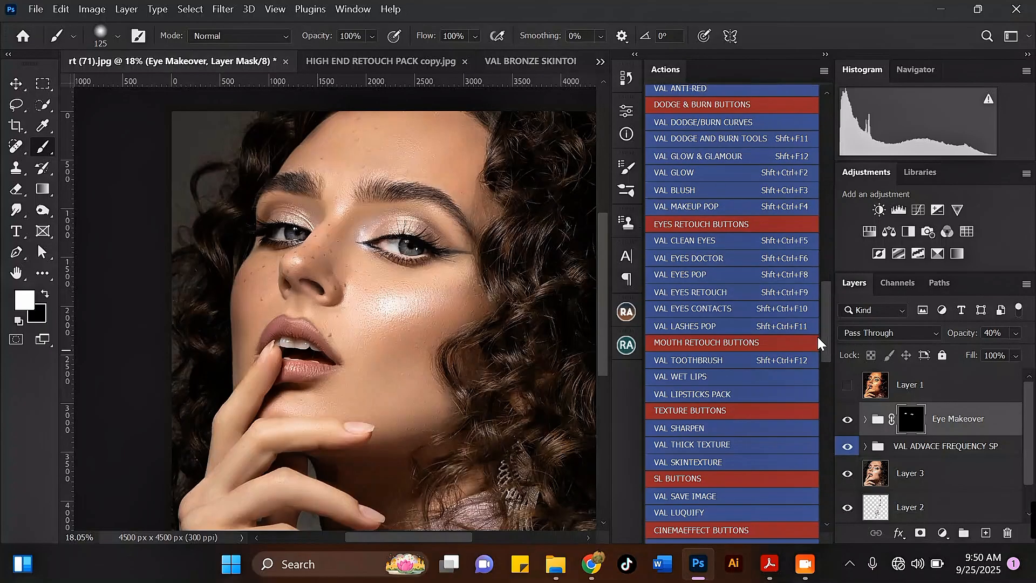
{"action": "left_click", "coordinate": [687, 361]}
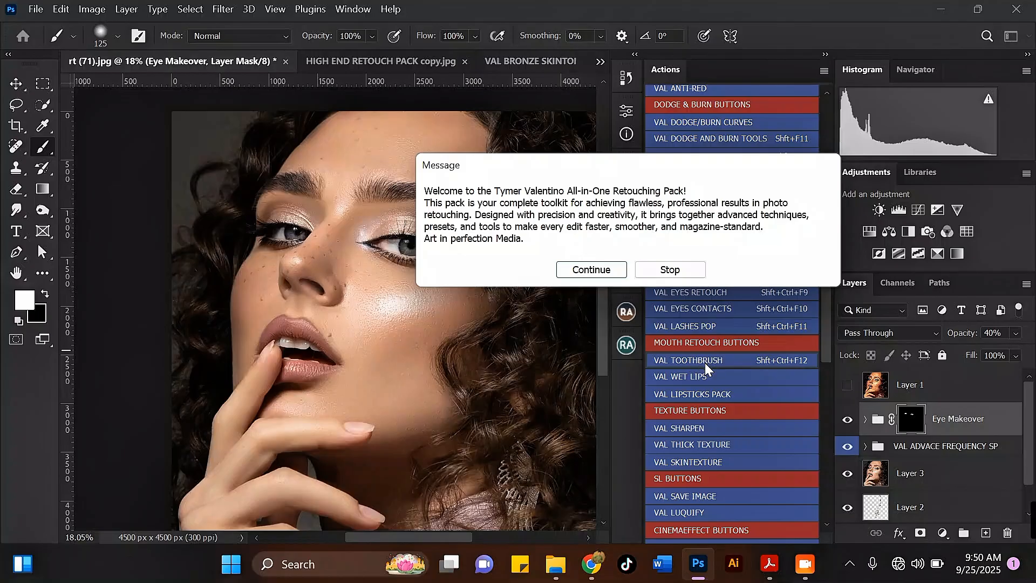
{"action": "left_click", "coordinate": [597, 270]}
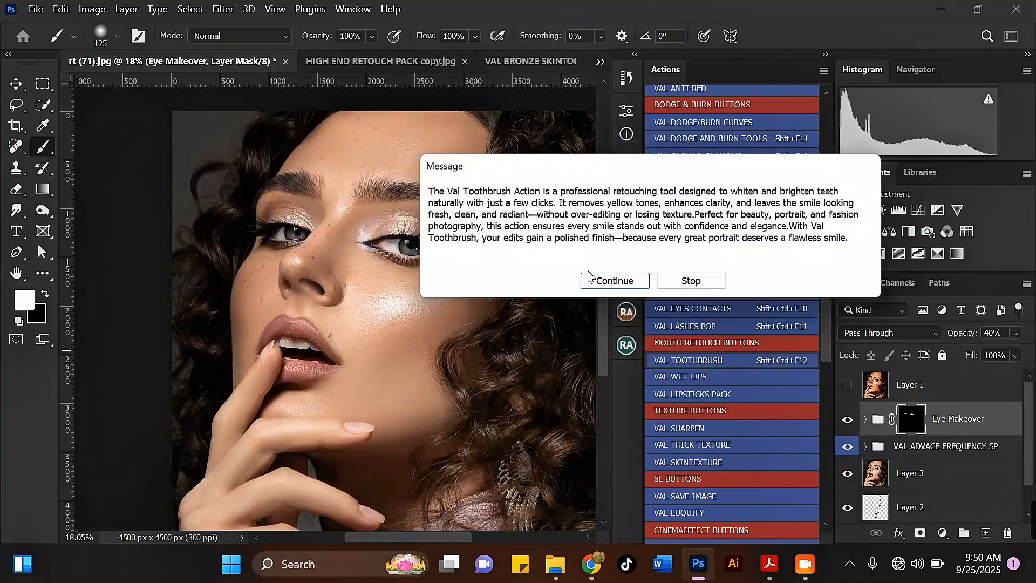
{"action": "left_click", "coordinate": [641, 287]}
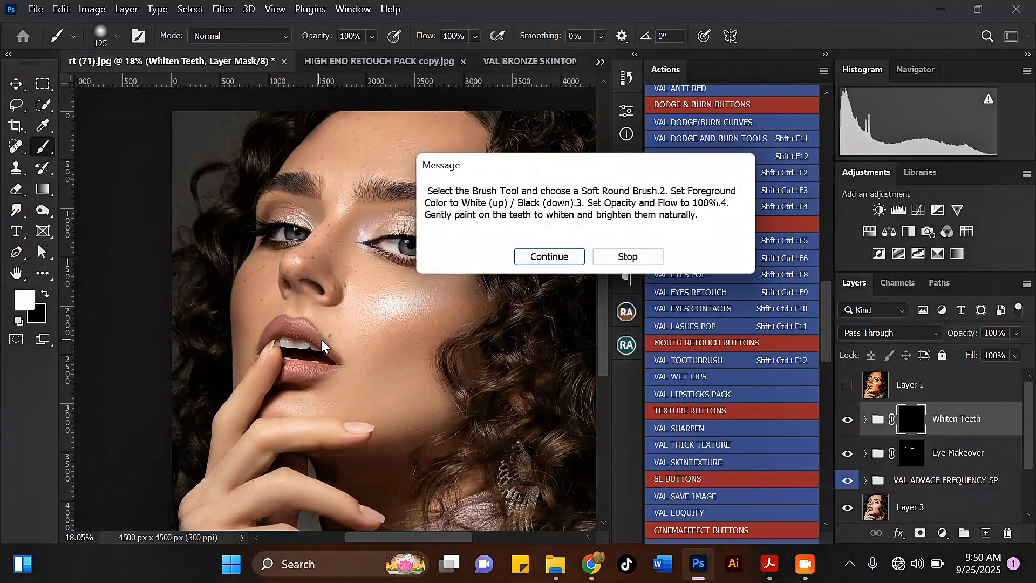
{"action": "left_click", "coordinate": [568, 254]}
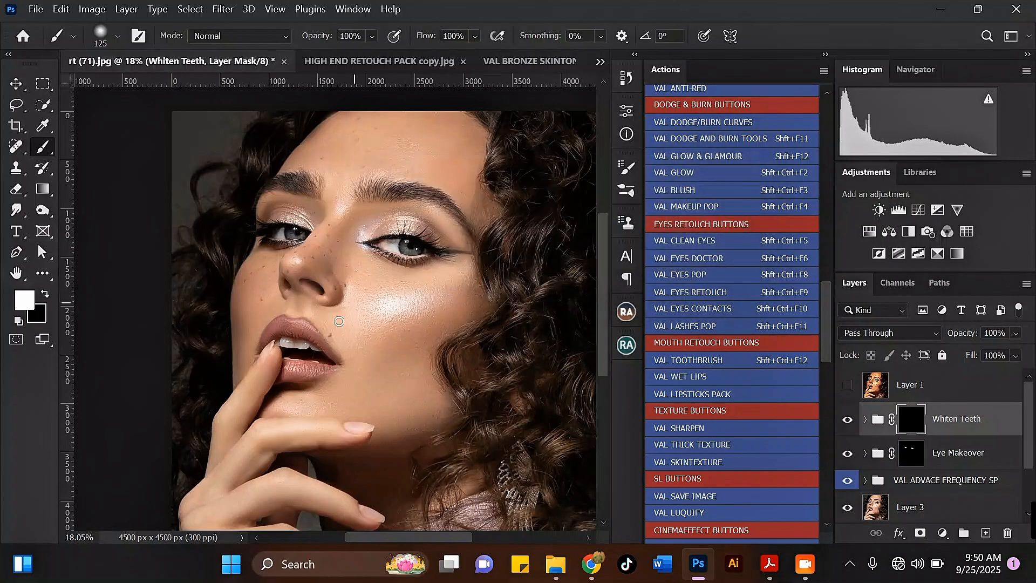
Step: Paint white on the Whiten Teeth mask over the upper and lower teeth with a brush size of 100
{"action": "scroll", "coordinate": [283, 338], "scroll_direction": "up", "scroll_amount": 3}
{"action": "scroll", "coordinate": [284, 339], "scroll_direction": "up", "scroll_amount": 2}
{"action": "left_click_drag", "start_coordinate": [282, 335], "coordinate": [347, 339]}
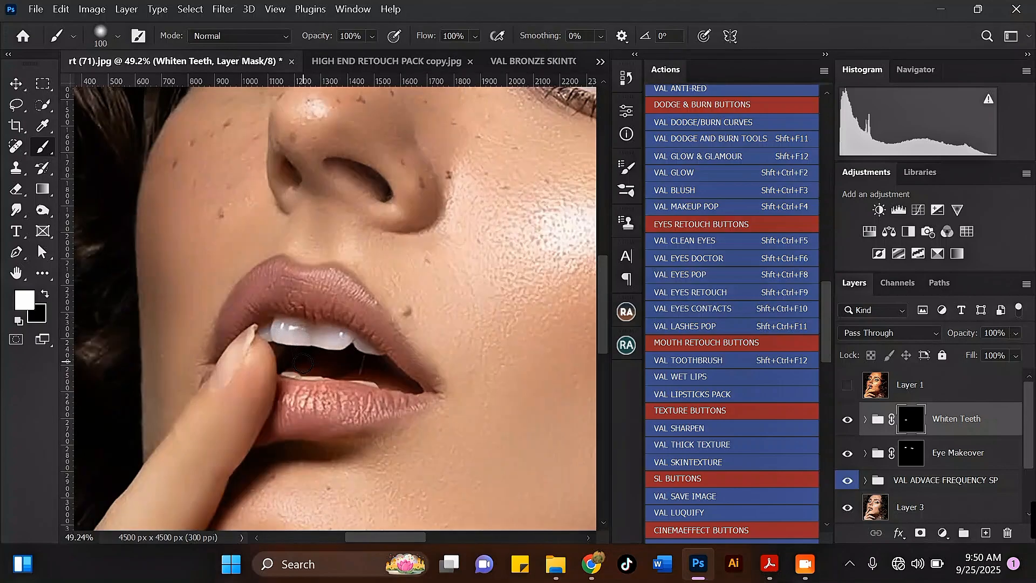
{"action": "left_click_drag", "start_coordinate": [293, 371], "coordinate": [353, 380]}
{"action": "key", "text": "bracketright"}
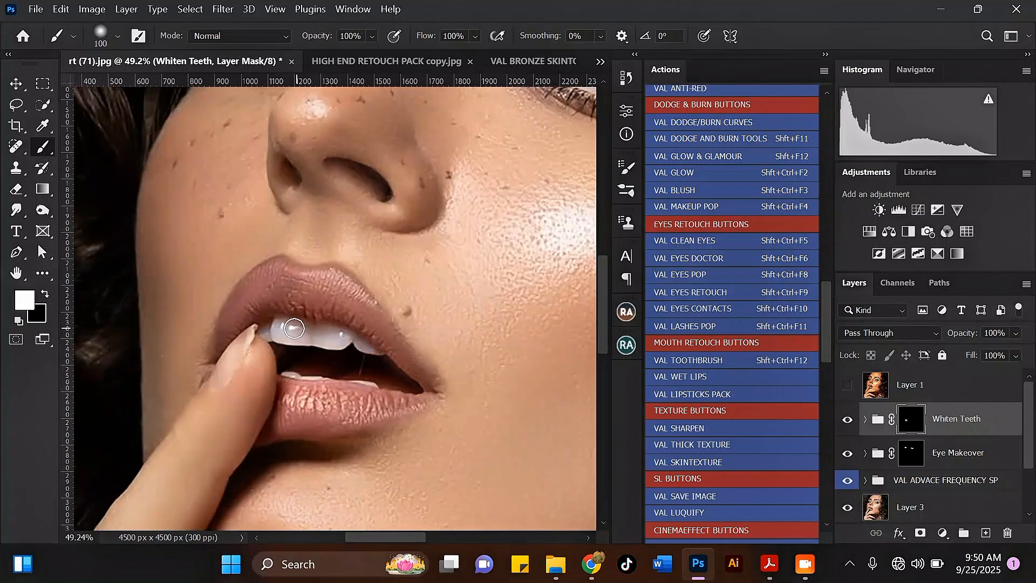
{"action": "scroll", "coordinate": [344, 312], "scroll_direction": "down", "scroll_amount": 7}
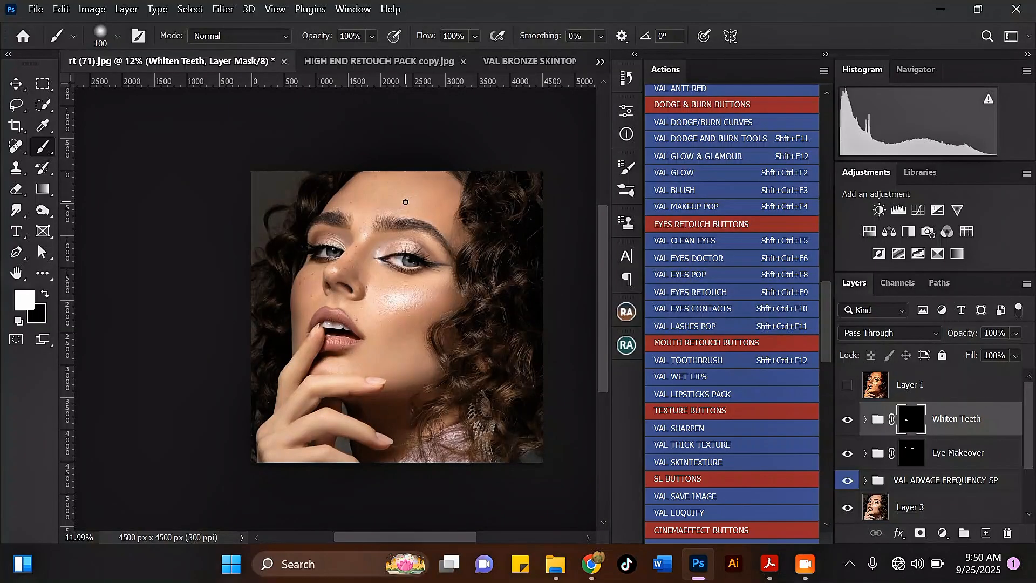
Step: Stamp the visible layers onto a new layer above Whiten Teeth and open it in the Camera Raw Filter with before/after views and presets
{"action": "scroll", "coordinate": [406, 201], "scroll_direction": "up", "scroll_amount": 1}
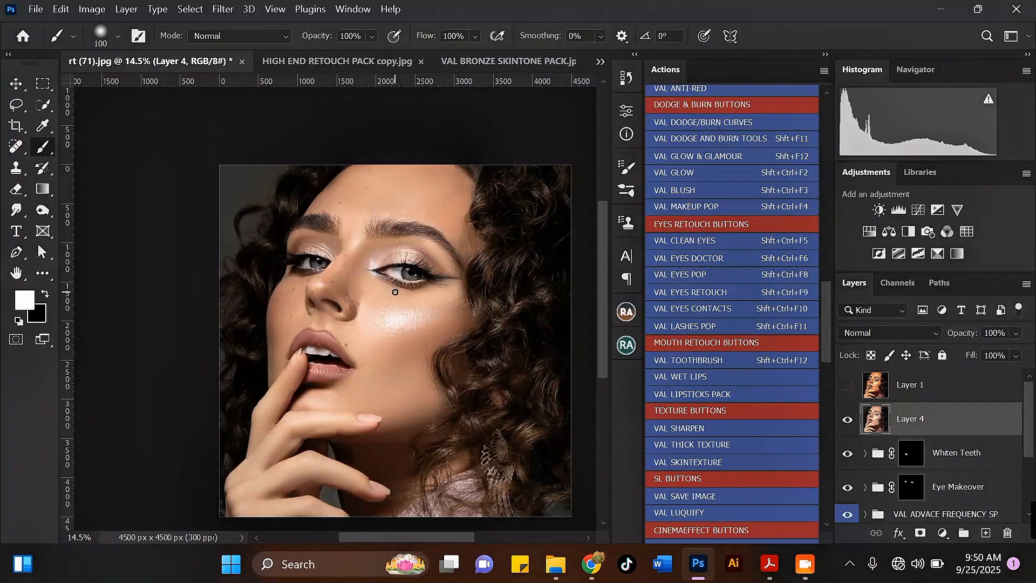
{"action": "left_click", "coordinate": [222, 9]}
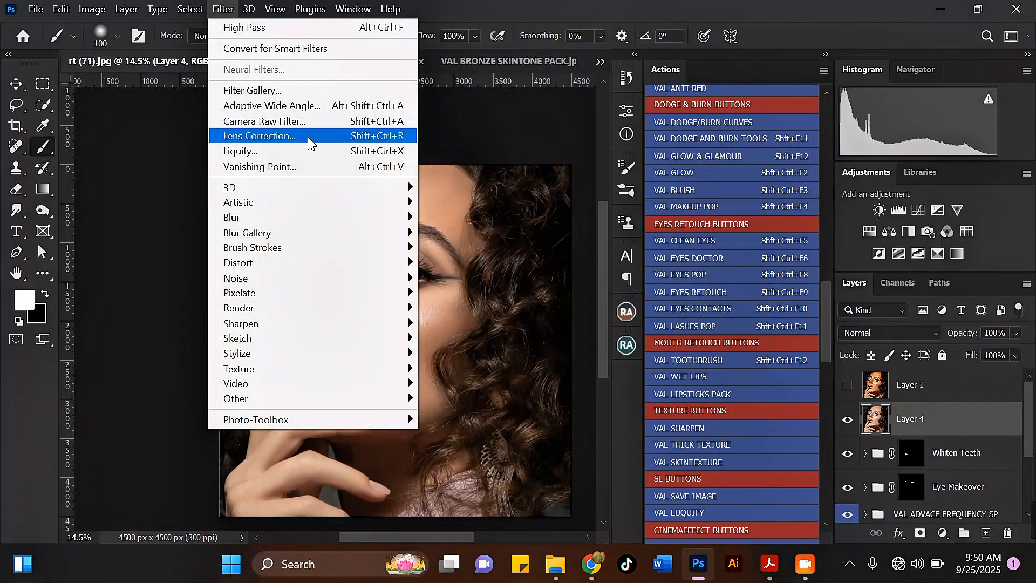
{"action": "left_click", "coordinate": [292, 121]}
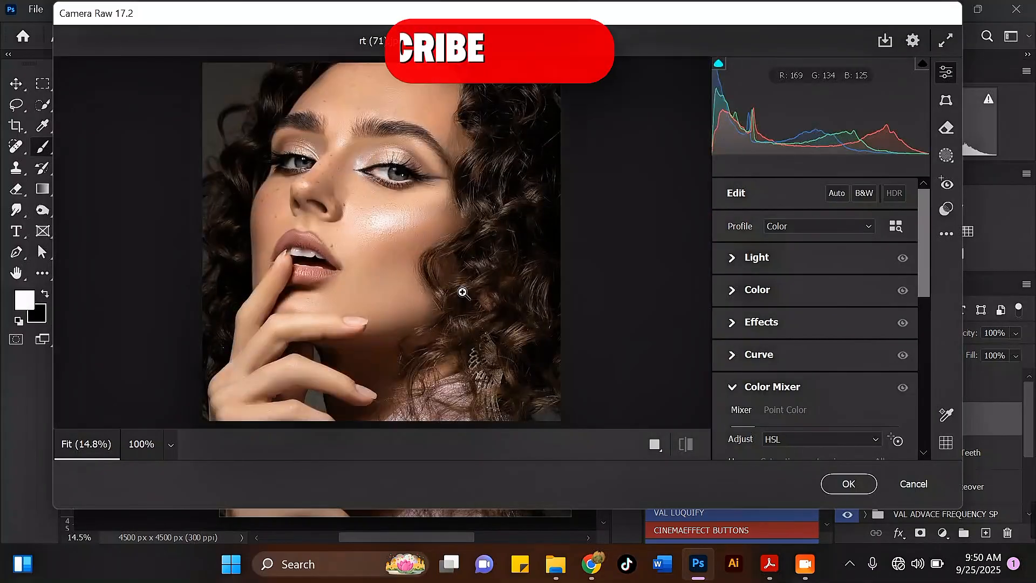
{"action": "left_click", "coordinate": [685, 444]}
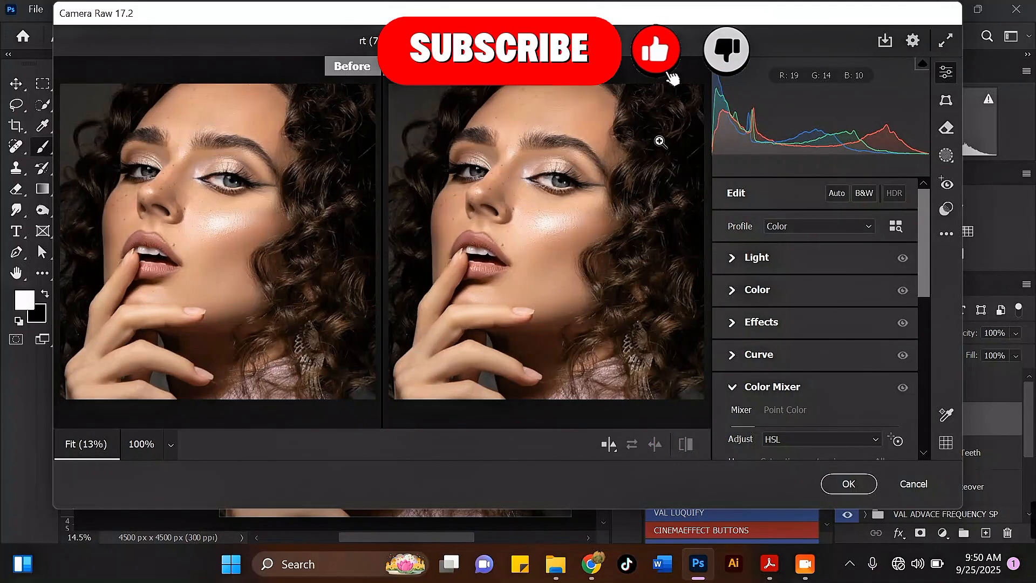
{"action": "left_click", "coordinate": [946, 211]}
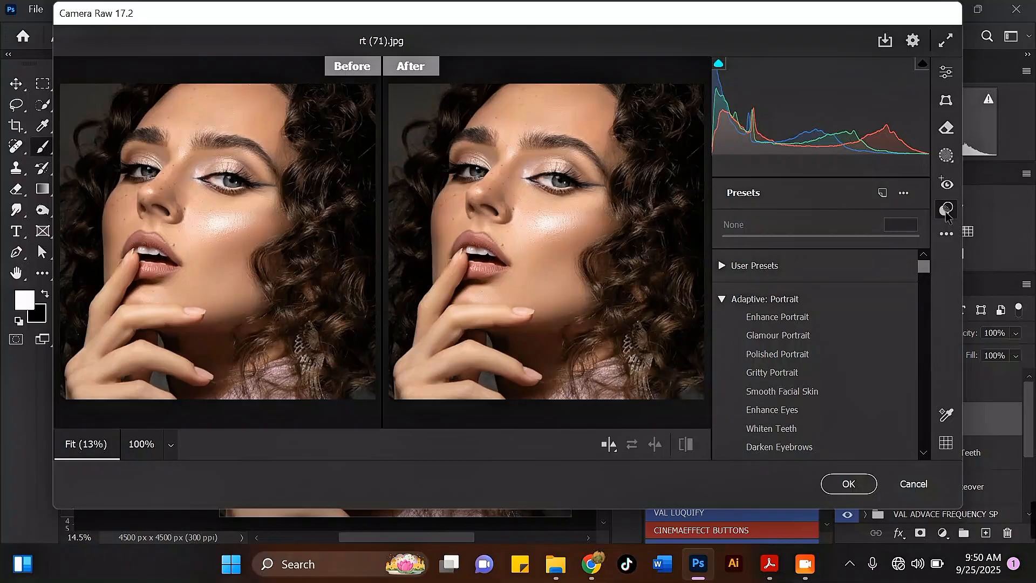
Step: Try the Enhance Portrait adaptive preset and increase its amount
{"action": "left_click", "coordinate": [795, 322]}
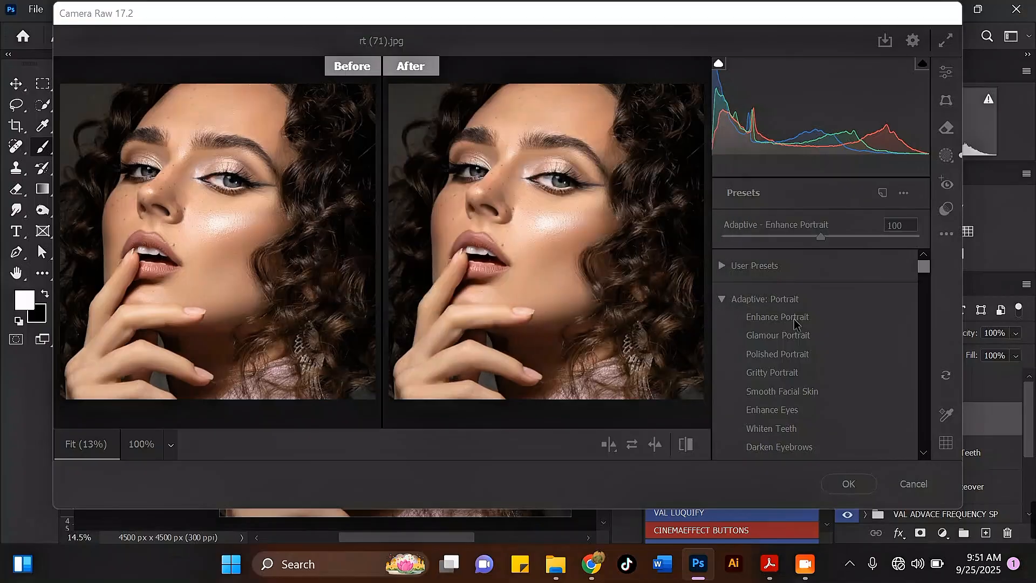
{"action": "left_click", "coordinate": [794, 319]}
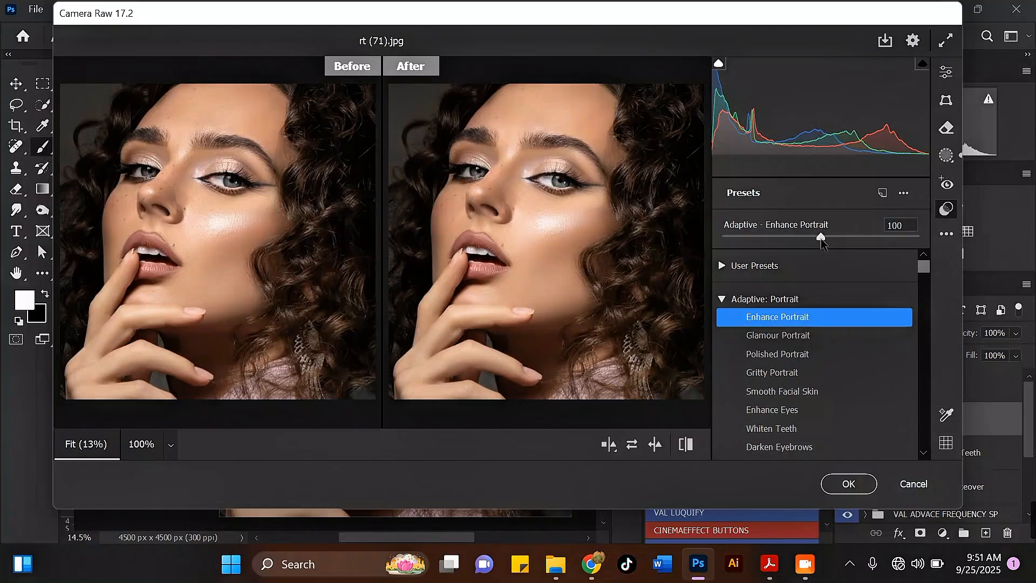
{"action": "left_click_drag", "start_coordinate": [821, 239], "coordinate": [848, 238]}
Step: Apply the Gritty Portrait adaptive preset at an amount of 22, and add Glamour Portrait with a slightly raised amount
{"action": "left_click", "coordinate": [801, 372]}
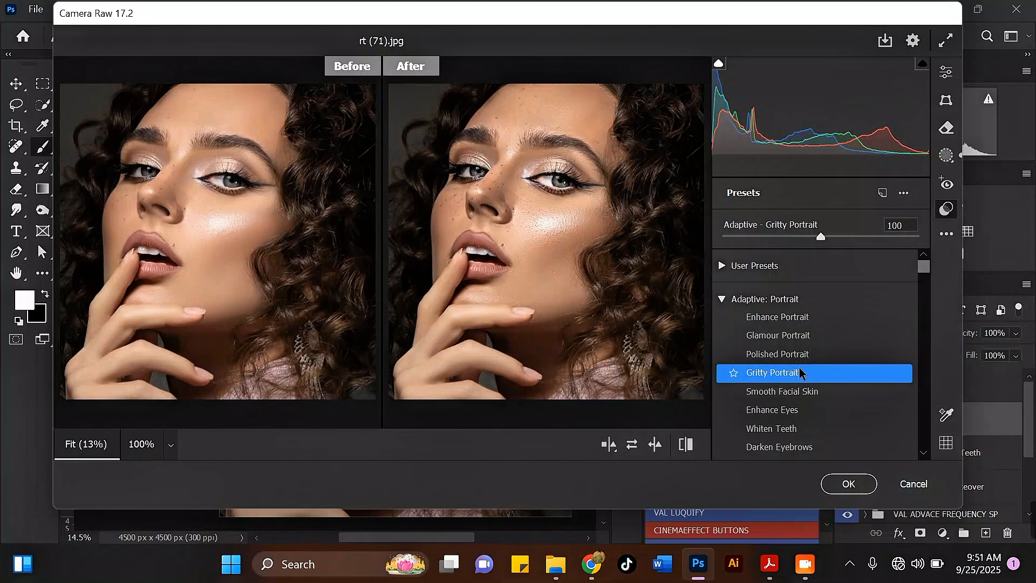
{"action": "left_click_drag", "start_coordinate": [821, 237], "coordinate": [747, 236]}
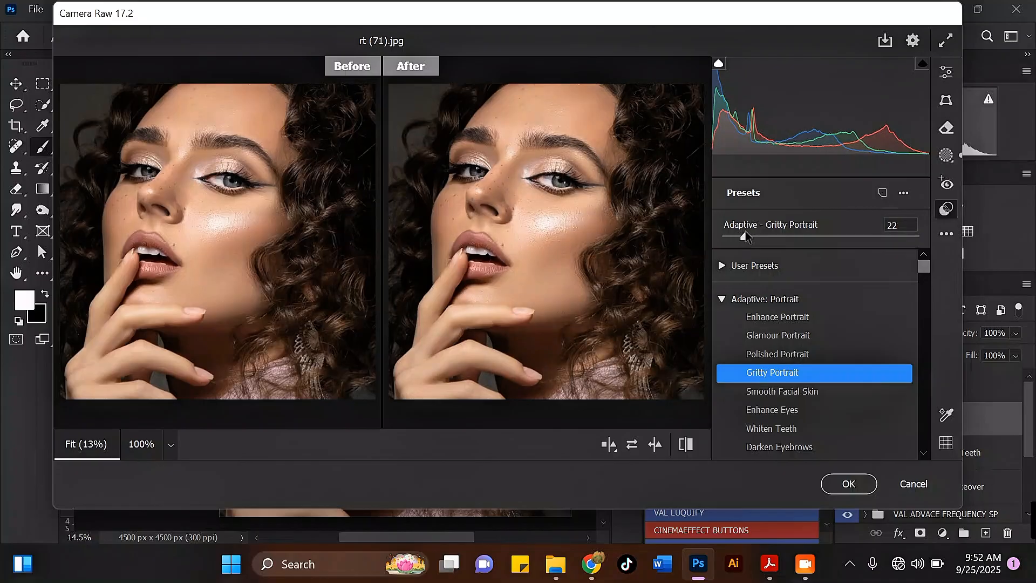
{"action": "left_click", "coordinate": [814, 336]}
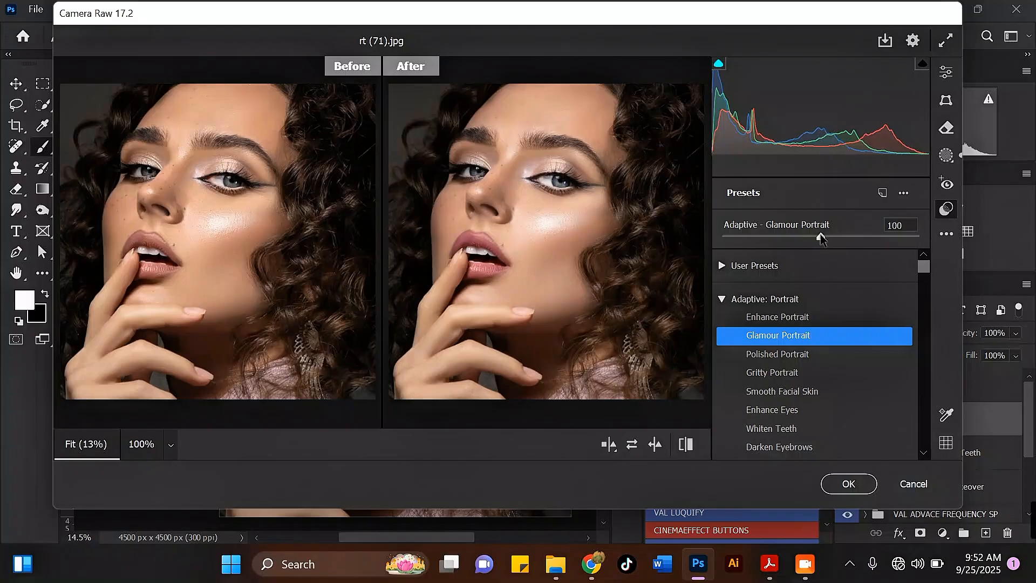
{"action": "left_click_drag", "start_coordinate": [825, 240], "coordinate": [832, 241]}
Step: Add the Enhance Eyes preset with a raised amount and Darken Eyebrows at 140, and apply the Camera Raw Filter
{"action": "left_click", "coordinate": [791, 414]}
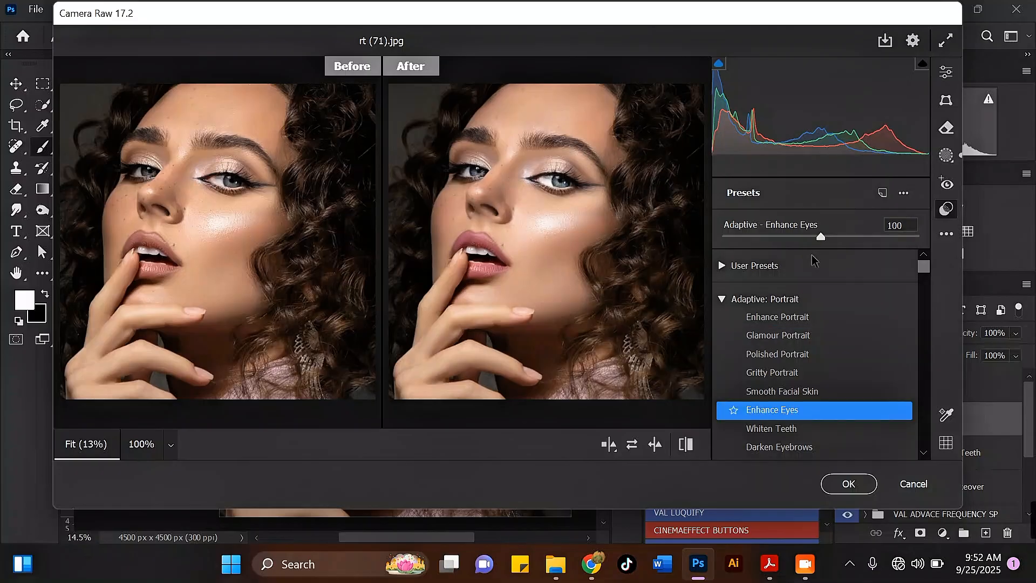
{"action": "left_click_drag", "start_coordinate": [823, 242], "coordinate": [840, 240]}
{"action": "left_click", "coordinate": [796, 448]}
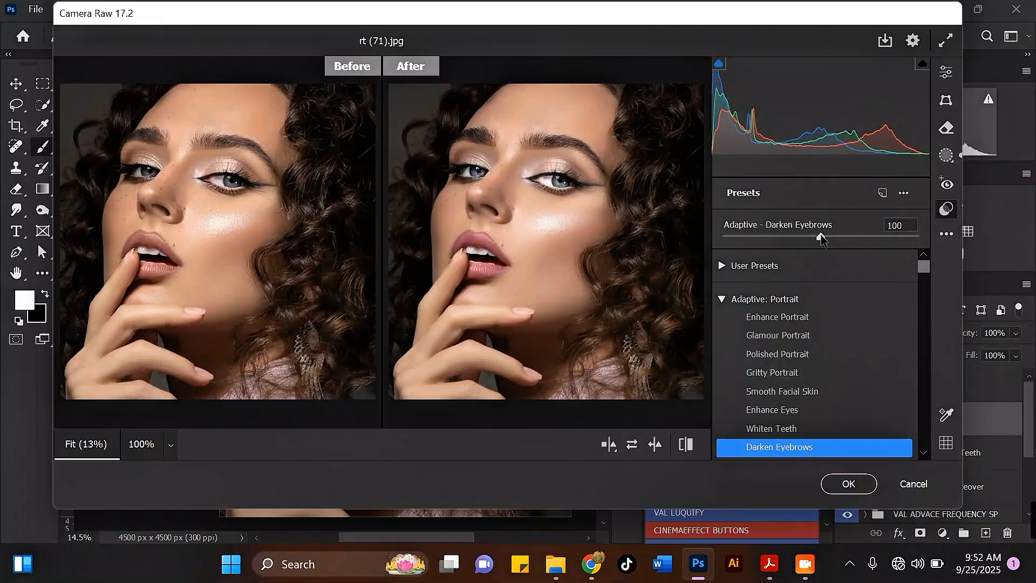
{"action": "left_click_drag", "start_coordinate": [822, 238], "coordinate": [860, 236]}
{"action": "left_click_drag", "start_coordinate": [926, 266], "coordinate": [926, 276]}
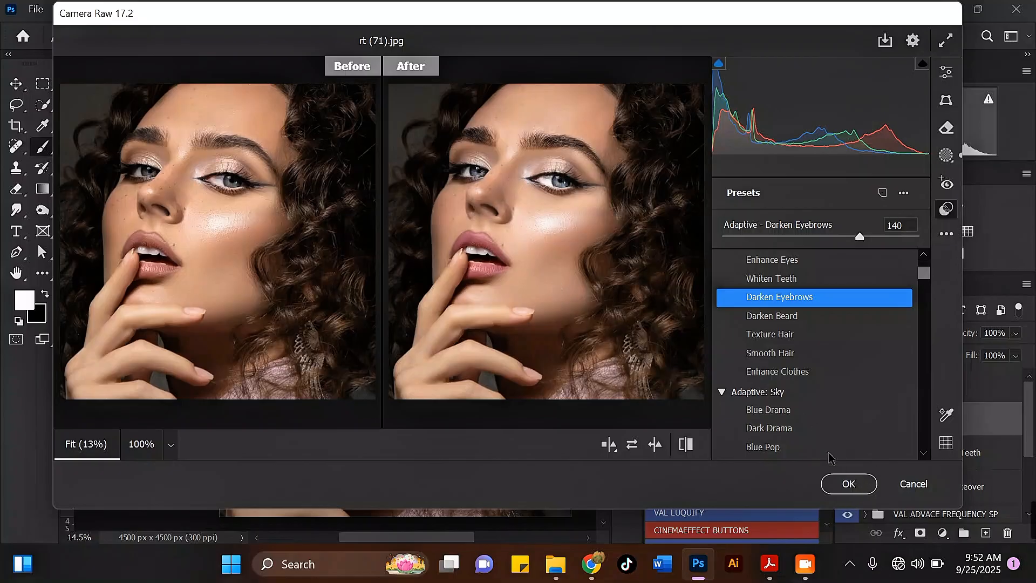
{"action": "left_click", "coordinate": [831, 482]}
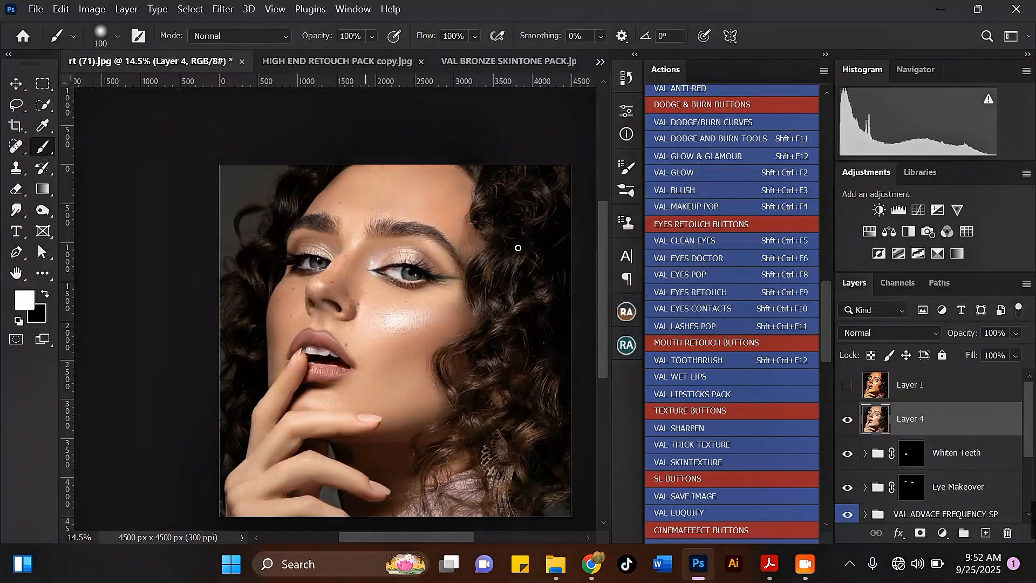
Step: Examine the eyes, eyebrows, lips and skin of the filtered portrait at several magnifications
{"action": "scroll", "coordinate": [478, 175], "scroll_direction": "down", "scroll_amount": 2}
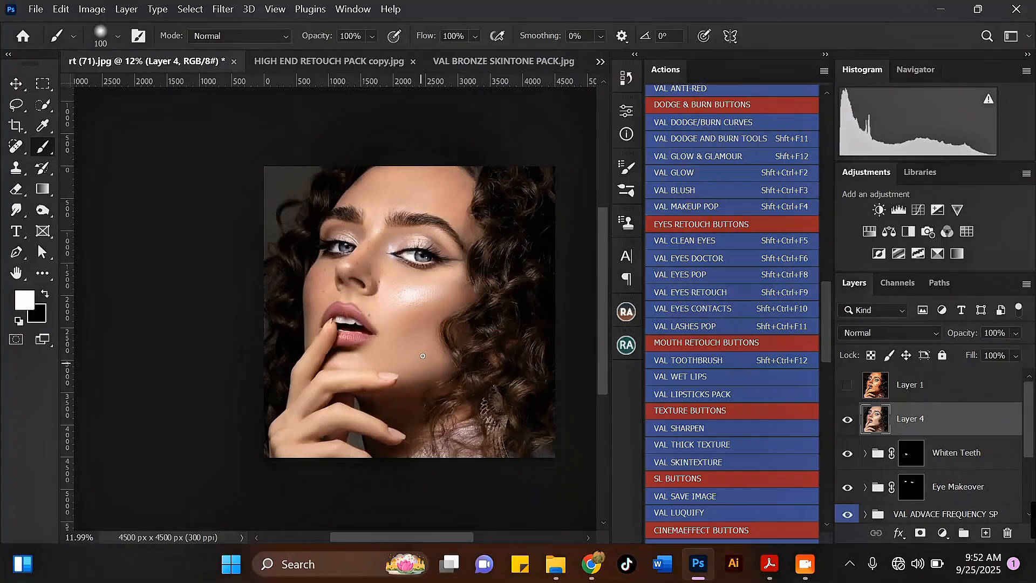
{"action": "scroll", "coordinate": [423, 329], "scroll_direction": "up", "scroll_amount": 3}
{"action": "scroll", "coordinate": [424, 328], "scroll_direction": "up", "scroll_amount": 1}
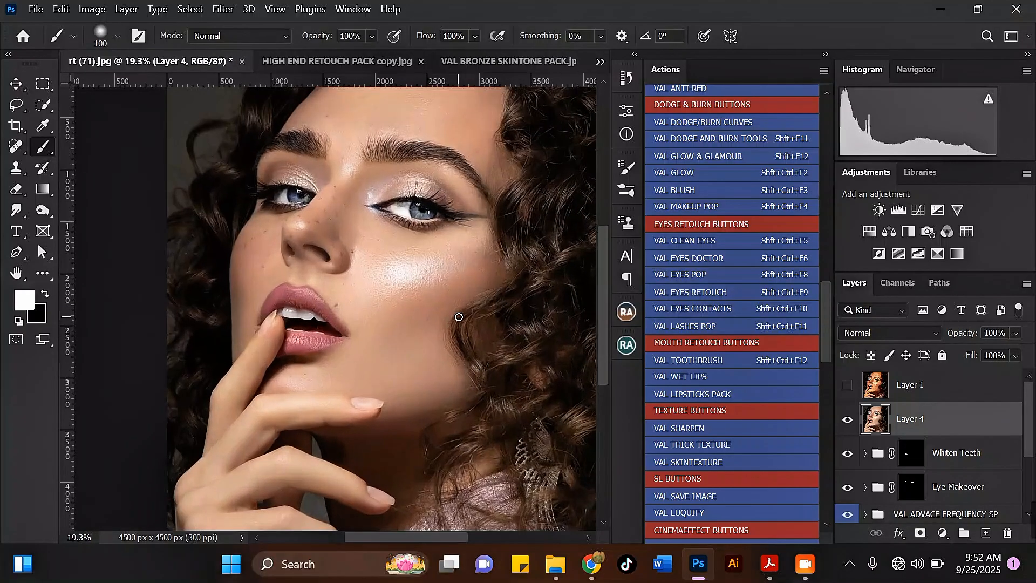
{"action": "scroll", "coordinate": [456, 312], "scroll_direction": "down", "scroll_amount": 2}
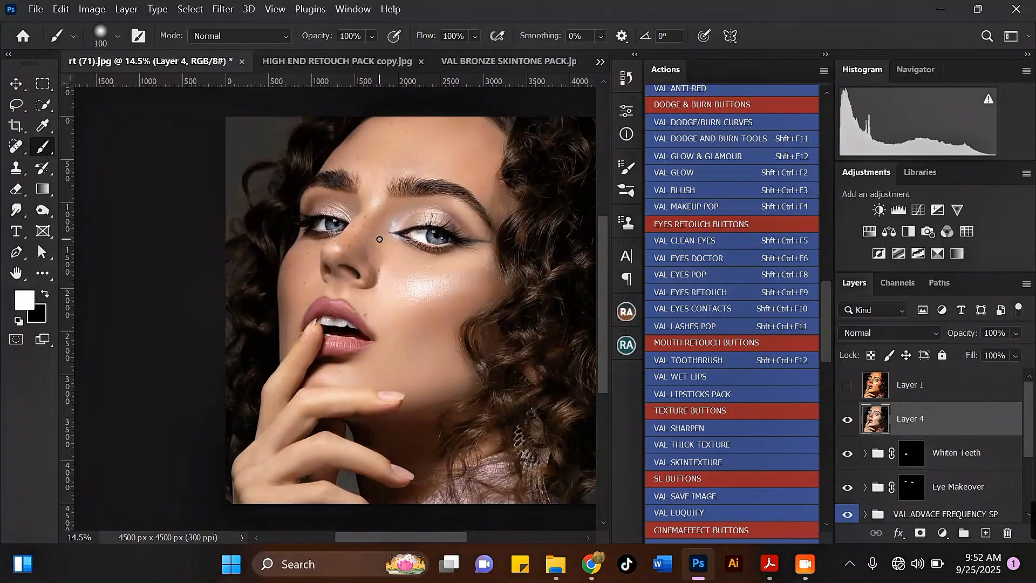
{"action": "scroll", "coordinate": [378, 237], "scroll_direction": "up", "scroll_amount": 3}
{"action": "scroll", "coordinate": [379, 248], "scroll_direction": "down", "scroll_amount": 3}
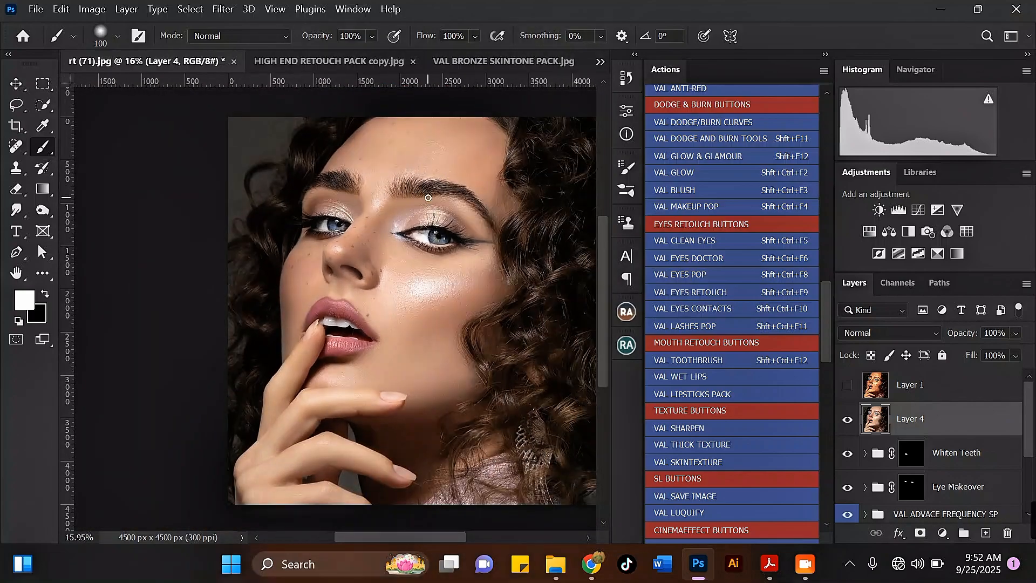
{"action": "scroll", "coordinate": [399, 216], "scroll_direction": "up", "scroll_amount": 1}
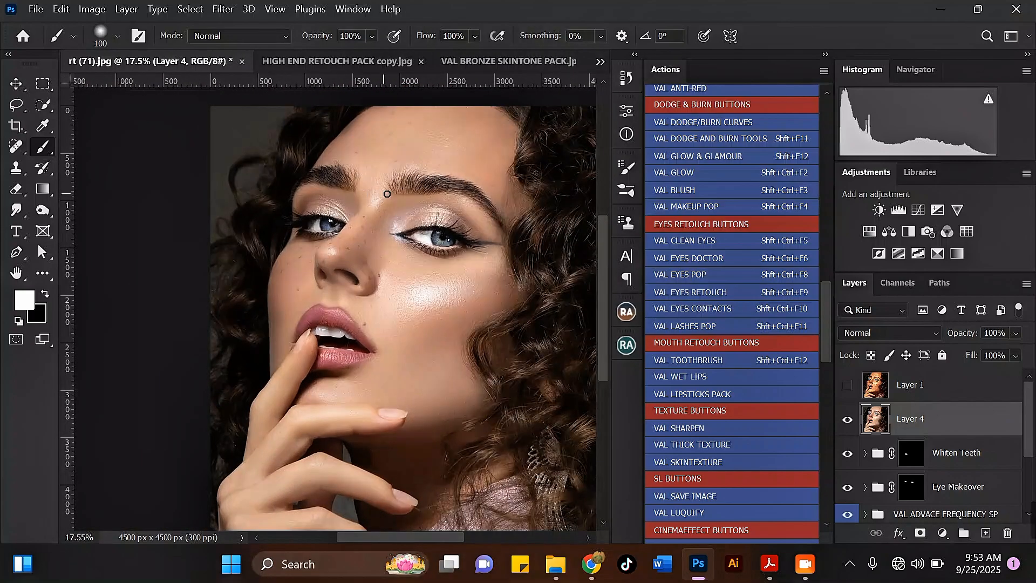
{"action": "scroll", "coordinate": [413, 174], "scroll_direction": "up", "scroll_amount": 1}
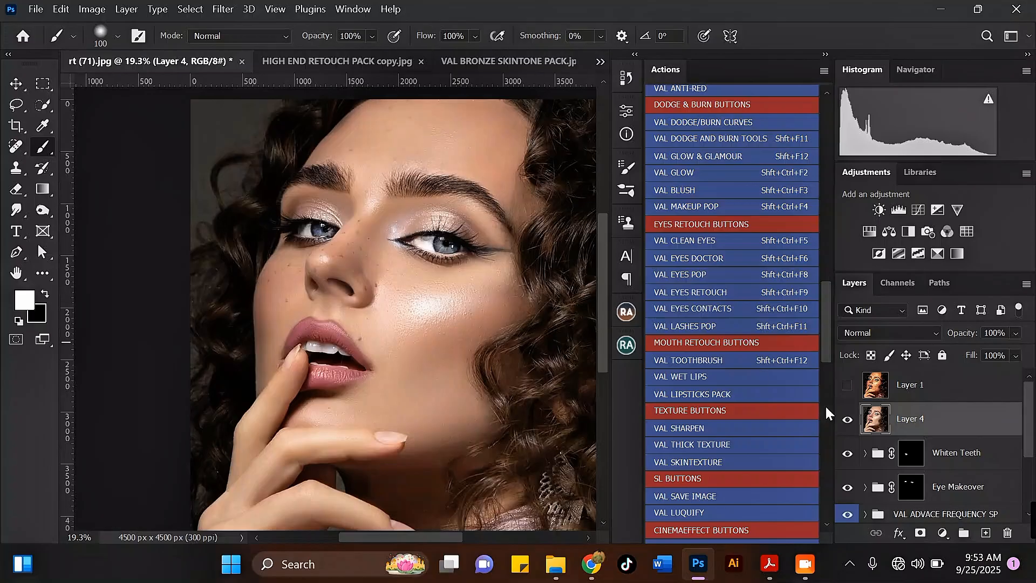
Step: Create an empty layer above Layer 4 and choose the skin pores brush from the Val skin pores brush set
{"action": "left_click", "coordinate": [986, 533]}
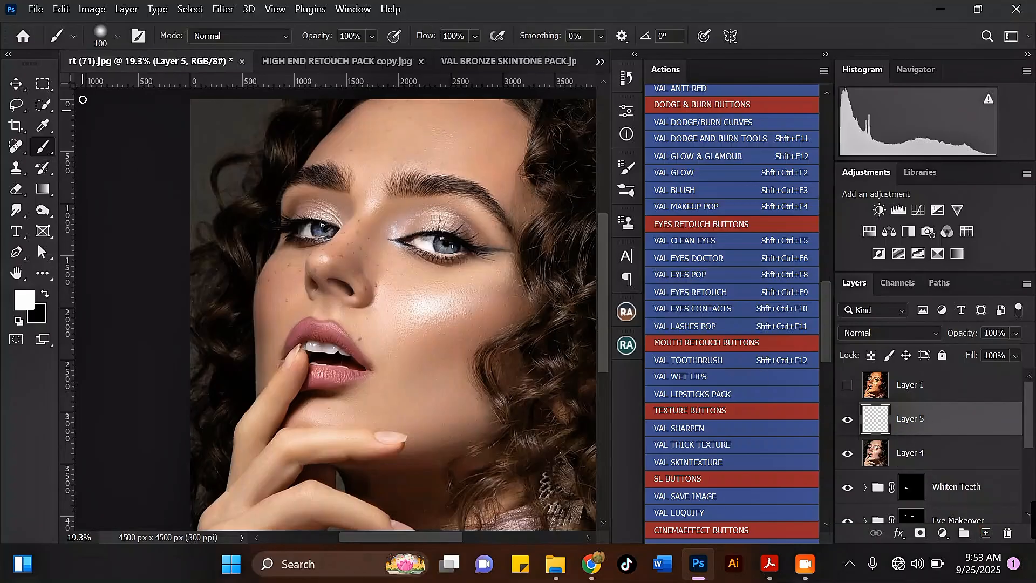
{"action": "left_click", "coordinate": [118, 36]}
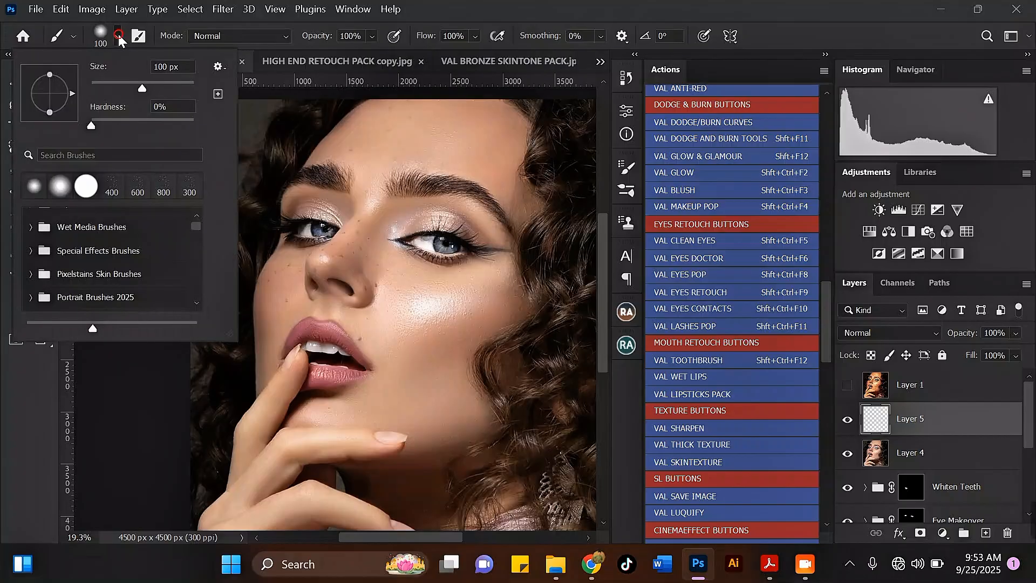
{"action": "left_click_drag", "start_coordinate": [191, 230], "coordinate": [189, 300]}
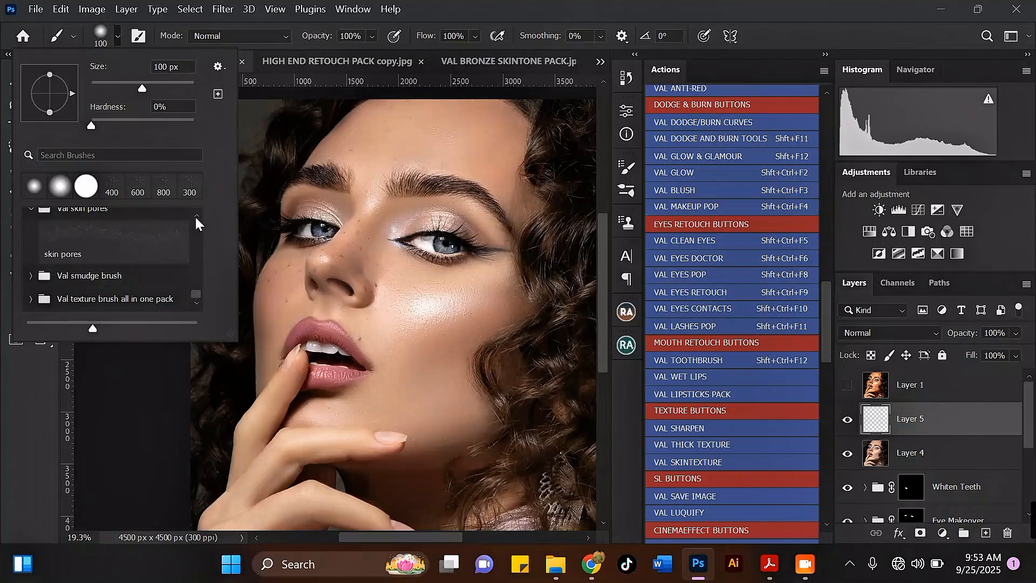
{"action": "scroll", "coordinate": [195, 216], "scroll_direction": "up", "scroll_amount": 2}
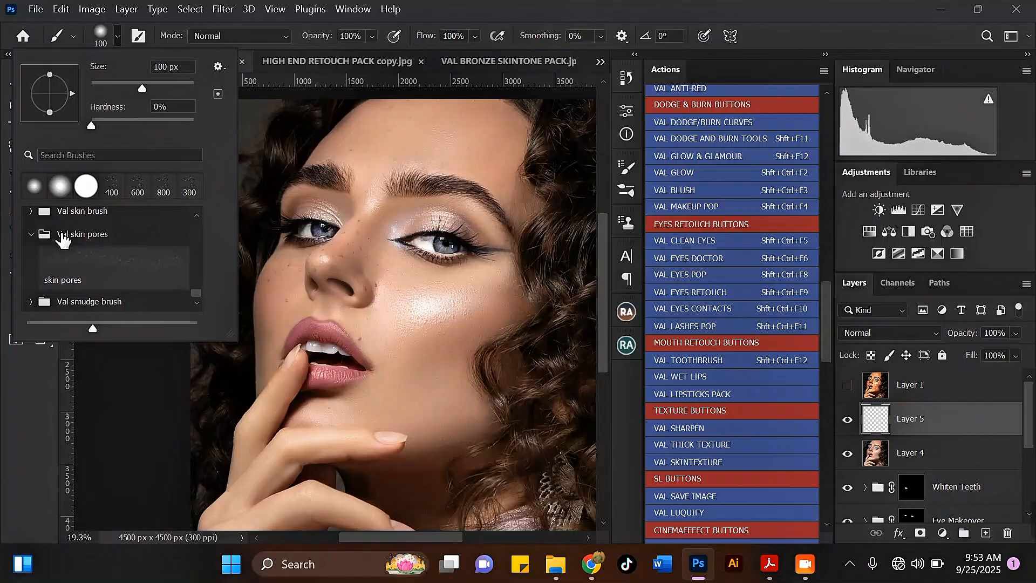
{"action": "left_click", "coordinate": [109, 267]}
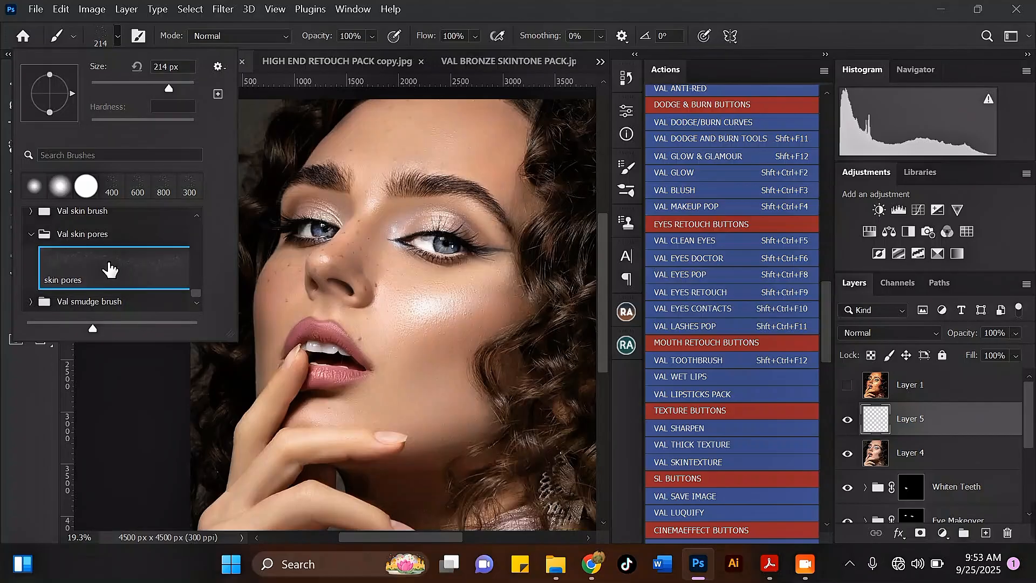
{"action": "double_click", "coordinate": [108, 262]}
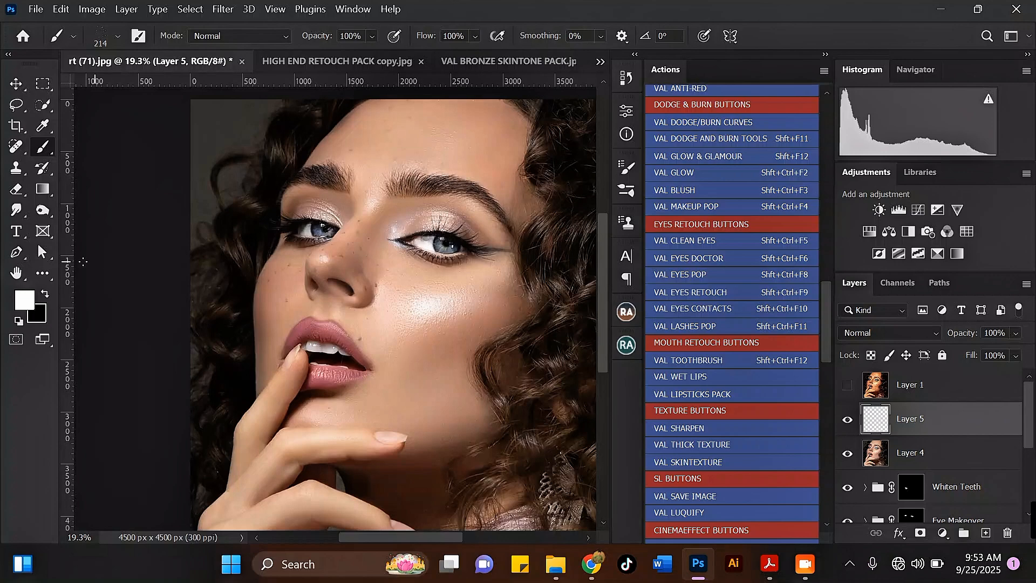
Step: Sample a skin tone from the face as the foreground color and return to the brush
{"action": "left_click", "coordinate": [26, 299]}
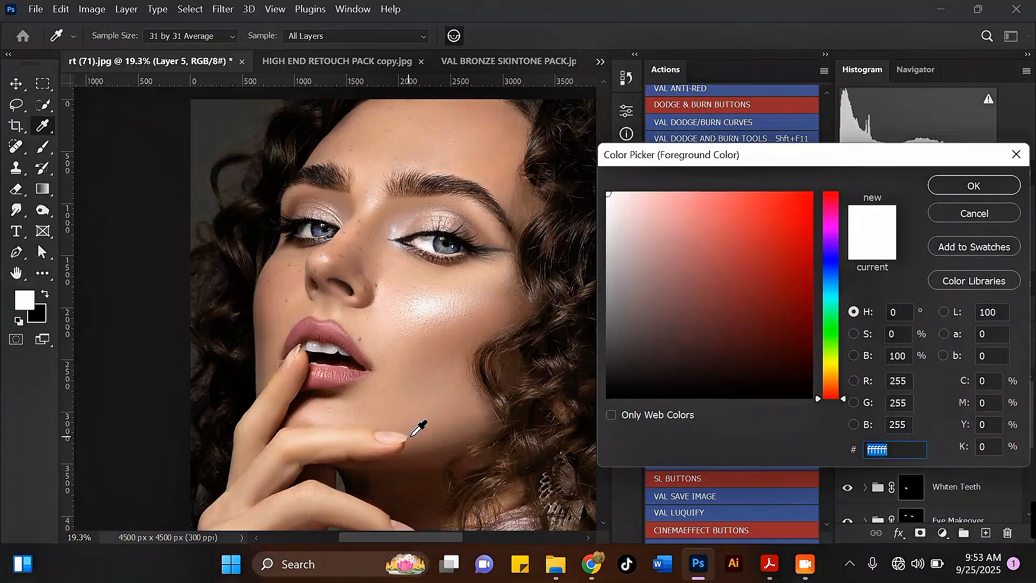
{"action": "left_click", "coordinate": [275, 311]}
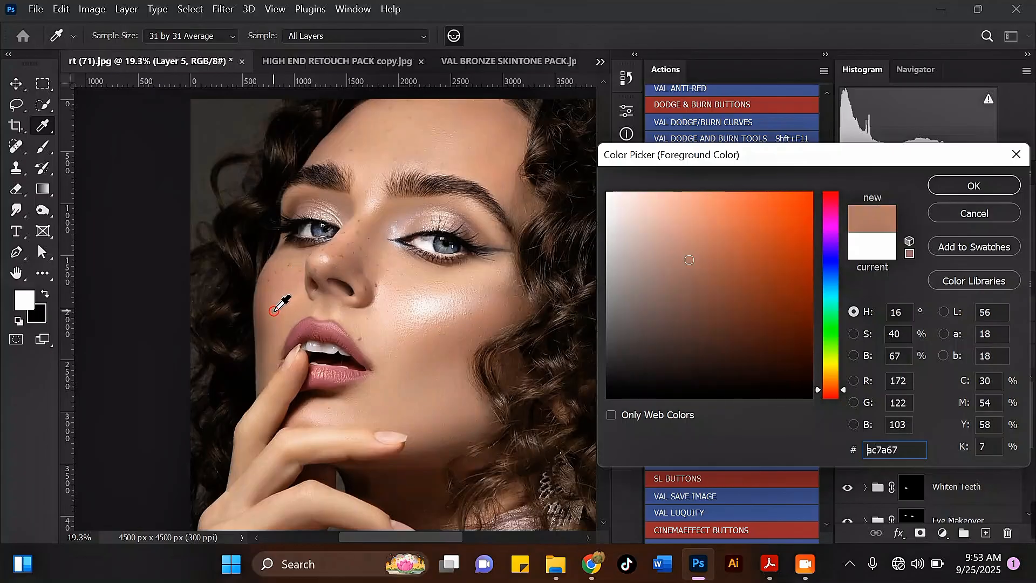
{"action": "left_click", "coordinate": [935, 186]}
{"action": "key", "text": "b"}
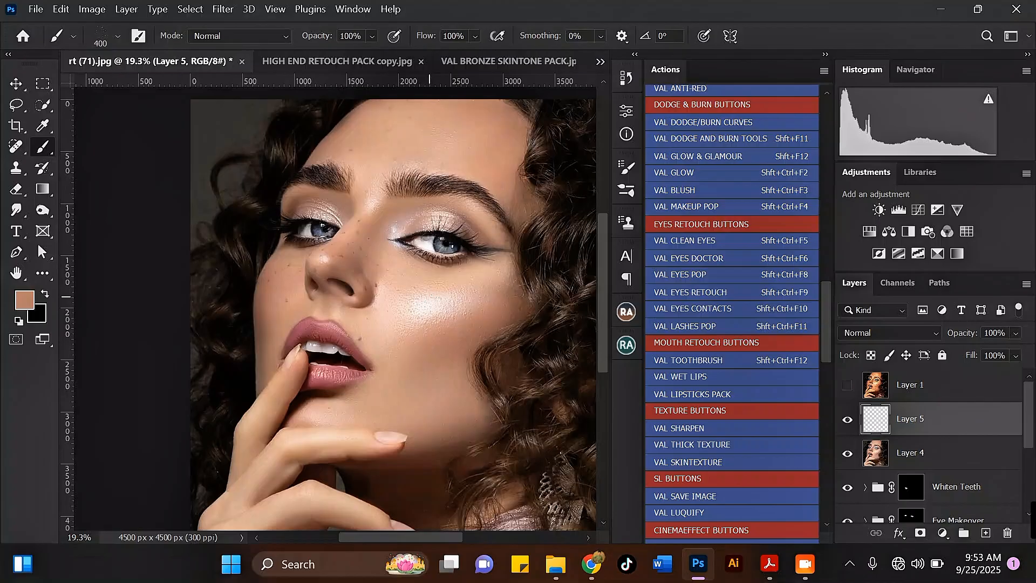
Step: Paint skin pores on Layer 5 over the highlighted cheek and around the nose, varying the brush size between 400 and 600
{"action": "scroll", "coordinate": [430, 297], "scroll_direction": "up", "scroll_amount": 2}
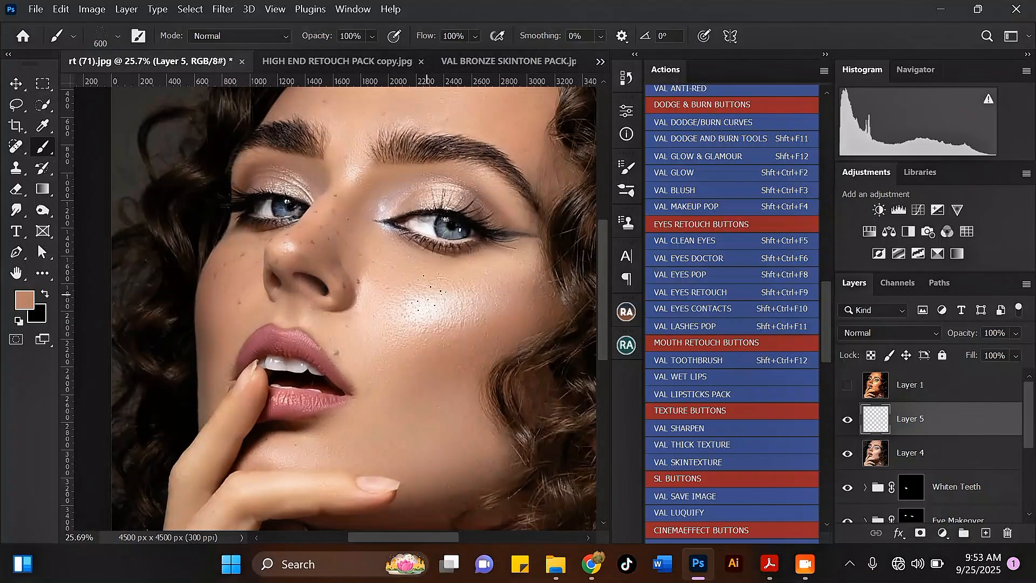
{"action": "scroll", "coordinate": [426, 294], "scroll_direction": "down", "scroll_amount": 1}
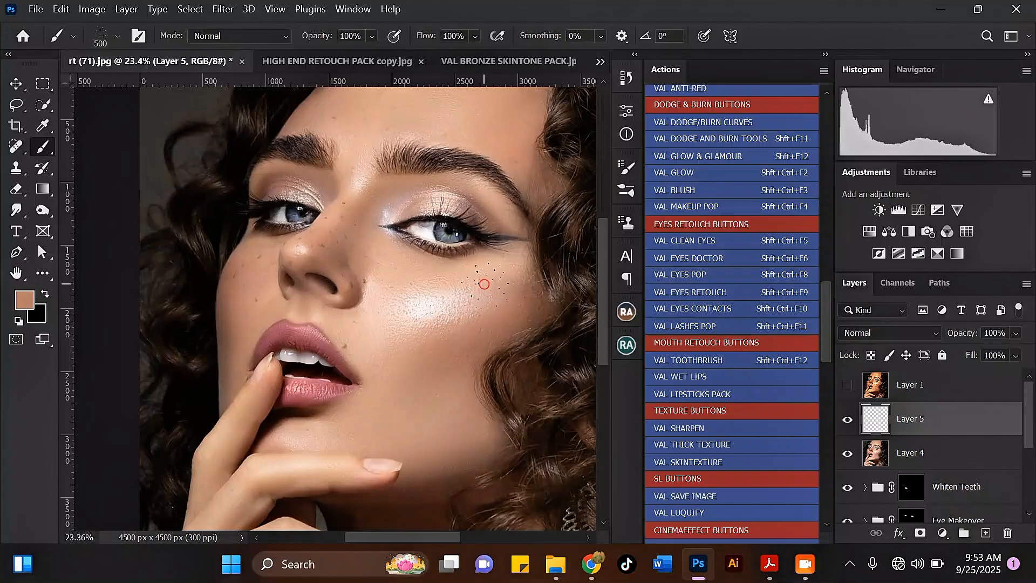
{"action": "key", "text": "bracketleft"}
{"action": "key", "text": "bracketleft"}
{"action": "key", "text": "bracketright"}
{"action": "key", "text": "bracketright"}
{"action": "key", "text": "bracketleft"}
{"action": "key", "text": "bracketleft"}
{"action": "scroll", "coordinate": [477, 197], "scroll_direction": "down", "scroll_amount": 1}
{"action": "scroll", "coordinate": [480, 197], "scroll_direction": "down", "scroll_amount": 2}
{"action": "scroll", "coordinate": [451, 124], "scroll_direction": "up", "scroll_amount": 3}
{"action": "key", "text": "bracketright"}
{"action": "key", "text": "bracketright"}
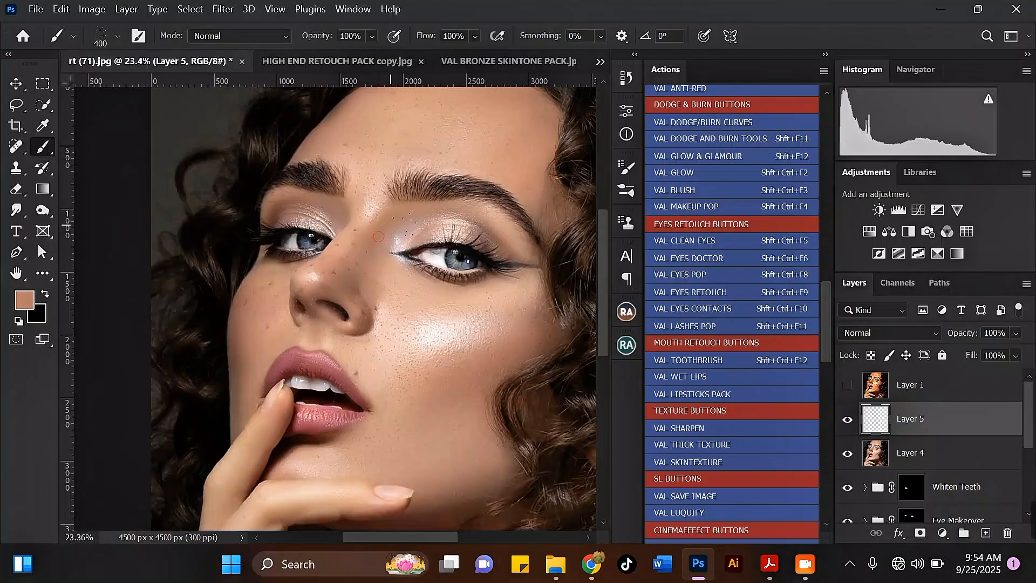
Step: Paint skin pores across the forehead on Layer 5 with a brush size of 400
{"action": "key", "text": "bracketleft"}
{"action": "key", "text": "ctrl+minus"}
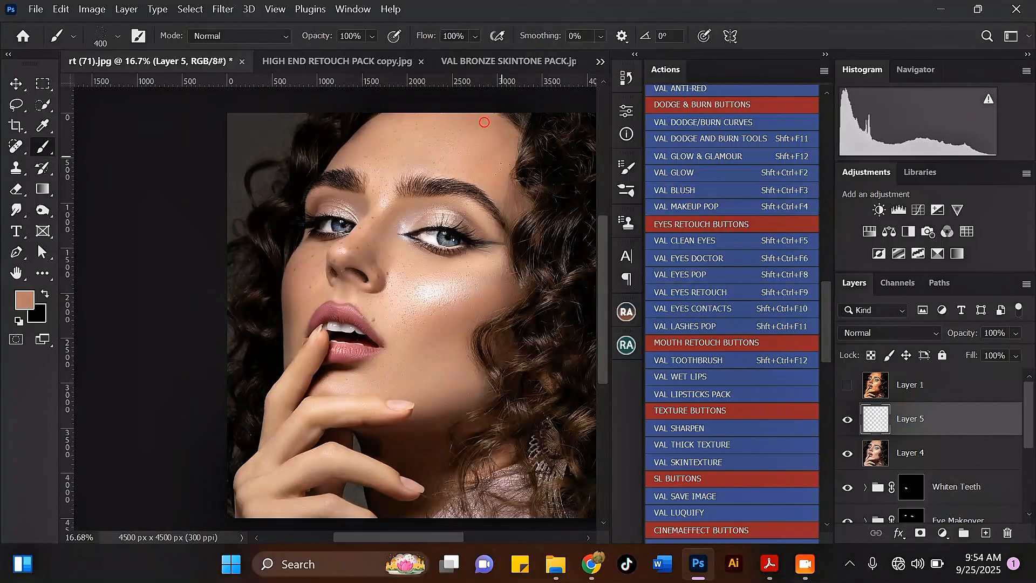
{"action": "scroll", "coordinate": [494, 132], "scroll_direction": "up", "scroll_amount": 1}
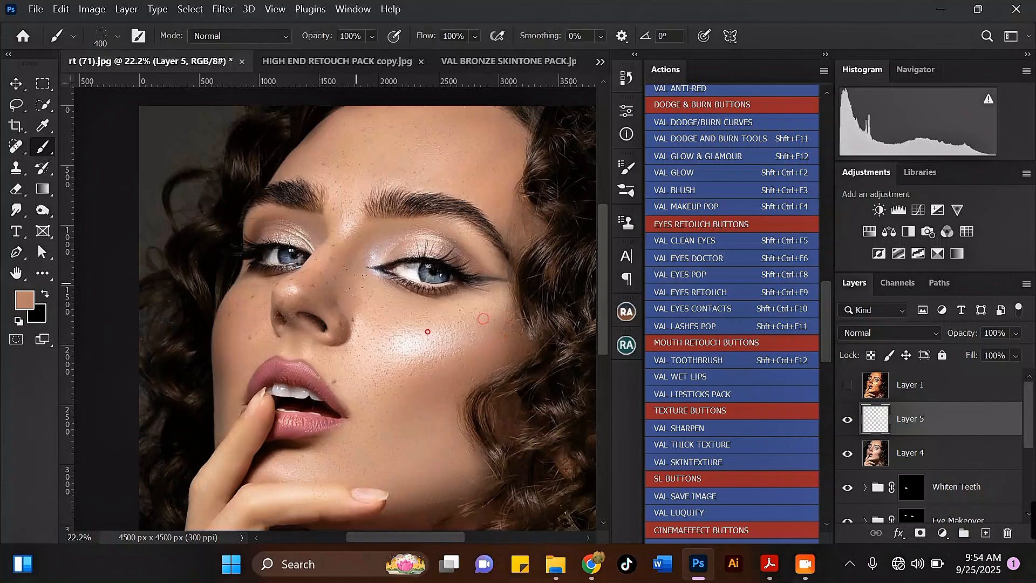
Step: Stamp skin pores with a smaller brush over the far cheek, beside the nose and below the eye on that side
{"action": "key", "text": "bracketleft"}
{"action": "key", "text": "bracketleft"}
{"action": "left_click", "coordinate": [239, 325]}
{"action": "left_click", "coordinate": [231, 358]}
{"action": "left_click", "coordinate": [252, 298]}
{"action": "left_click", "coordinate": [250, 292]}
{"action": "left_click", "coordinate": [236, 306]}
{"action": "left_click", "coordinate": [228, 339]}
{"action": "left_click", "coordinate": [244, 346]}
{"action": "left_click", "coordinate": [249, 360]}
{"action": "left_click", "coordinate": [246, 325]}
{"action": "left_click", "coordinate": [252, 300]}
{"action": "left_click", "coordinate": [277, 291]}
{"action": "left_click", "coordinate": [288, 290]}
{"action": "left_click", "coordinate": [305, 290]}
{"action": "left_click", "coordinate": [288, 227]}
Step: Stamp skin pores over the near cheek, from the lower jaw up to the area below the eye, with a brush size of 600
{"action": "left_click", "coordinate": [419, 412]}
{"action": "key", "text": "bracketright"}
{"action": "key", "text": "bracketright"}
{"action": "left_click", "coordinate": [402, 426]}
{"action": "left_click", "coordinate": [384, 445]}
{"action": "left_click", "coordinate": [391, 433]}
{"action": "left_click", "coordinate": [420, 408]}
{"action": "left_click", "coordinate": [441, 382]}
{"action": "left_click", "coordinate": [465, 358]}
{"action": "left_click", "coordinate": [413, 383]}
{"action": "left_click", "coordinate": [371, 370]}
{"action": "left_click", "coordinate": [350, 354]}
{"action": "left_click", "coordinate": [407, 323]}
{"action": "left_click", "coordinate": [430, 320]}
{"action": "left_click", "coordinate": [462, 315]}
{"action": "left_click", "coordinate": [489, 316]}
{"action": "left_click", "coordinate": [473, 357]}
{"action": "left_click", "coordinate": [444, 378]}
{"action": "left_click", "coordinate": [421, 393]}
{"action": "left_click", "coordinate": [429, 412]}
{"action": "left_click", "coordinate": [448, 427]}
Step: Stamp skin pores on the cheek near the hair, undo the last stamp and add pores along the jaw
{"action": "scroll", "coordinate": [386, 284], "scroll_direction": "down", "scroll_amount": 2}
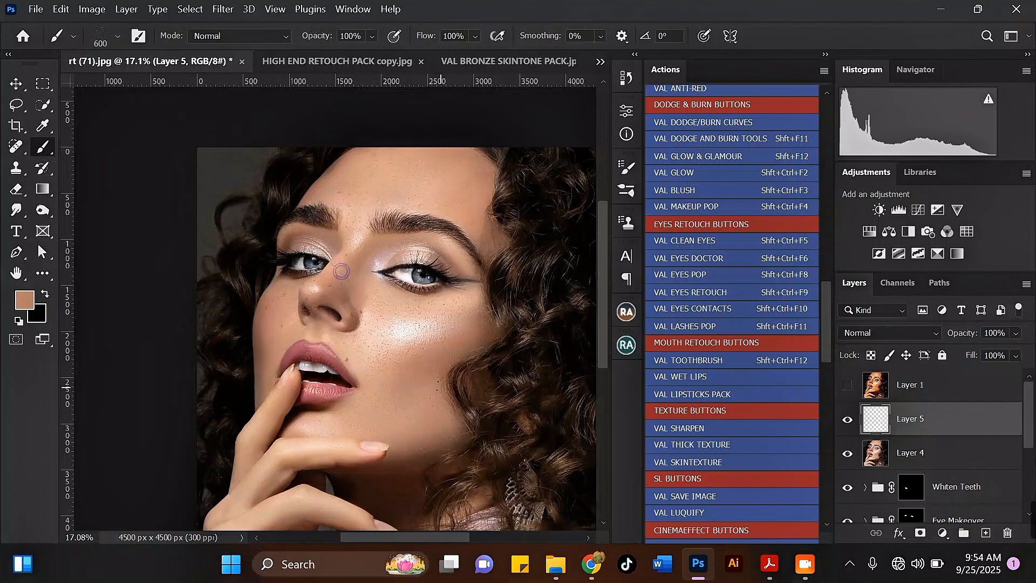
{"action": "left_click", "coordinate": [443, 403]}
{"action": "left_click", "coordinate": [450, 409]}
{"action": "key", "text": "ctrl+z"}
{"action": "left_click", "coordinate": [407, 438]}
Step: Stamp skin pores over the whole forehead, from the area above the eyebrows to the temple
{"action": "left_click", "coordinate": [464, 210]}
{"action": "left_click", "coordinate": [455, 192]}
{"action": "left_click", "coordinate": [408, 174]}
{"action": "left_click", "coordinate": [373, 168]}
{"action": "left_click", "coordinate": [395, 170]}
{"action": "left_click", "coordinate": [341, 183]}
{"action": "left_click", "coordinate": [317, 192]}
{"action": "left_click", "coordinate": [344, 164]}
{"action": "left_click", "coordinate": [389, 151]}
{"action": "left_click", "coordinate": [381, 189]}
{"action": "left_click", "coordinate": [462, 175]}
{"action": "left_click", "coordinate": [469, 205]}
{"action": "left_click", "coordinate": [470, 225]}
{"action": "left_click", "coordinate": [472, 170]}
{"action": "left_click", "coordinate": [438, 152]}
{"action": "left_click", "coordinate": [439, 183]}
{"action": "left_click", "coordinate": [463, 218]}
Step: Stamp skin pores between the eyebrows, down the nose and over the cheek beside the mouth
{"action": "left_click", "coordinate": [353, 213]}
{"action": "left_click", "coordinate": [342, 229]}
{"action": "left_click", "coordinate": [348, 258]}
{"action": "left_click", "coordinate": [331, 293]}
{"action": "left_click", "coordinate": [359, 320]}
{"action": "left_click", "coordinate": [360, 334]}
{"action": "left_click", "coordinate": [354, 340]}
{"action": "left_click", "coordinate": [398, 347]}
{"action": "left_click", "coordinate": [397, 376]}
{"action": "left_click", "coordinate": [428, 363]}
{"action": "left_click", "coordinate": [414, 372]}
{"action": "left_click", "coordinate": [399, 381]}
{"action": "left_click", "coordinate": [393, 384]}
Step: Add a second pass of skin pores over the upper forehead and the temple
{"action": "left_click", "coordinate": [429, 167]}
{"action": "left_click", "coordinate": [386, 167]}
{"action": "left_click", "coordinate": [456, 160]}
{"action": "left_click", "coordinate": [472, 162]}
{"action": "left_click", "coordinate": [344, 179]}
{"action": "left_click", "coordinate": [474, 175]}
{"action": "left_click", "coordinate": [474, 179]}
{"action": "left_click", "coordinate": [466, 212]}
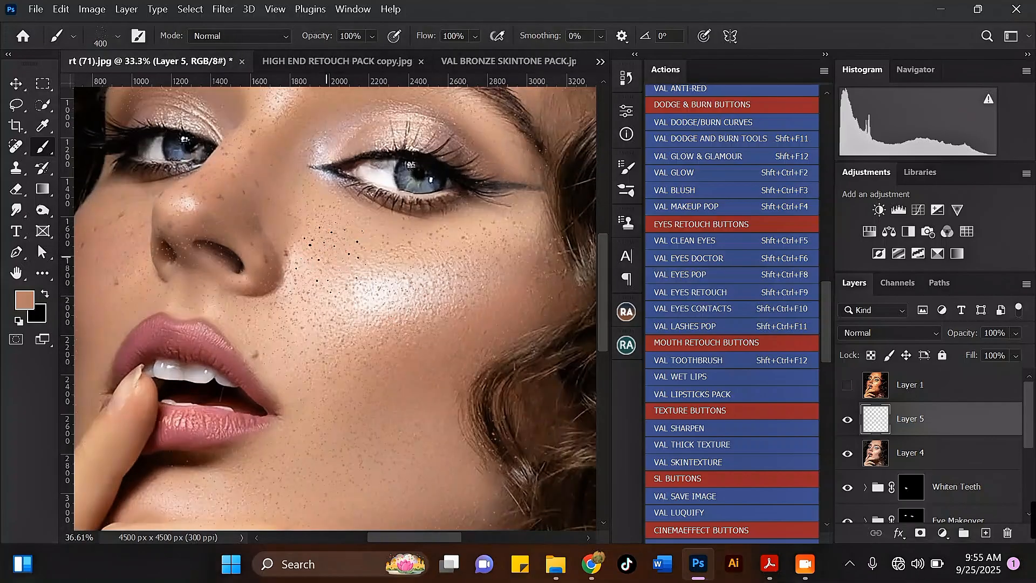
Step: Paint finer skin pore detail over the nose, cheek and lower jaw with a brush size of 400
{"action": "scroll", "coordinate": [330, 260], "scroll_direction": "up", "scroll_amount": 3}
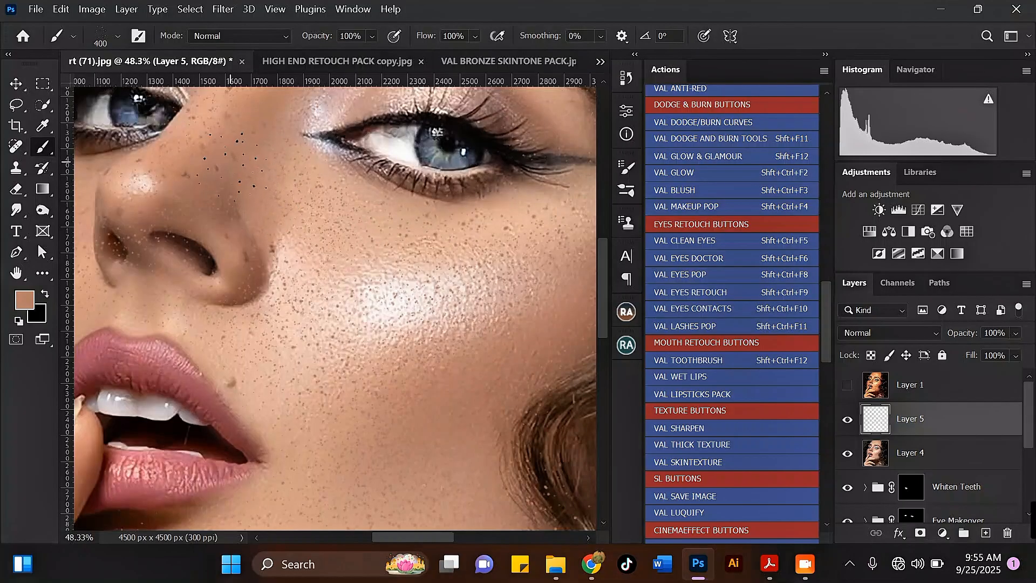
{"action": "scroll", "coordinate": [232, 165], "scroll_direction": "down", "scroll_amount": 3}
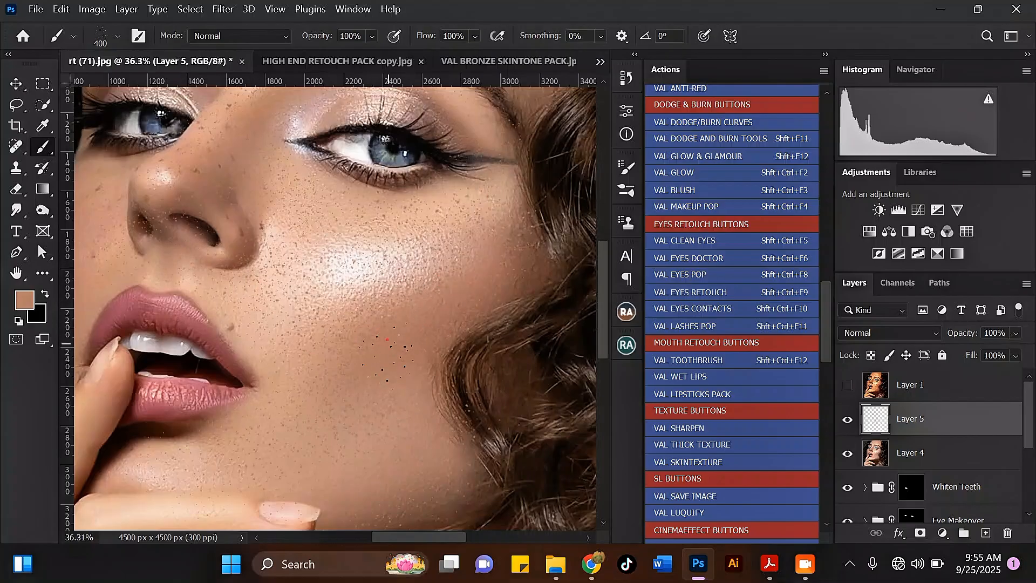
{"action": "scroll", "coordinate": [413, 427], "scroll_direction": "down", "scroll_amount": 2}
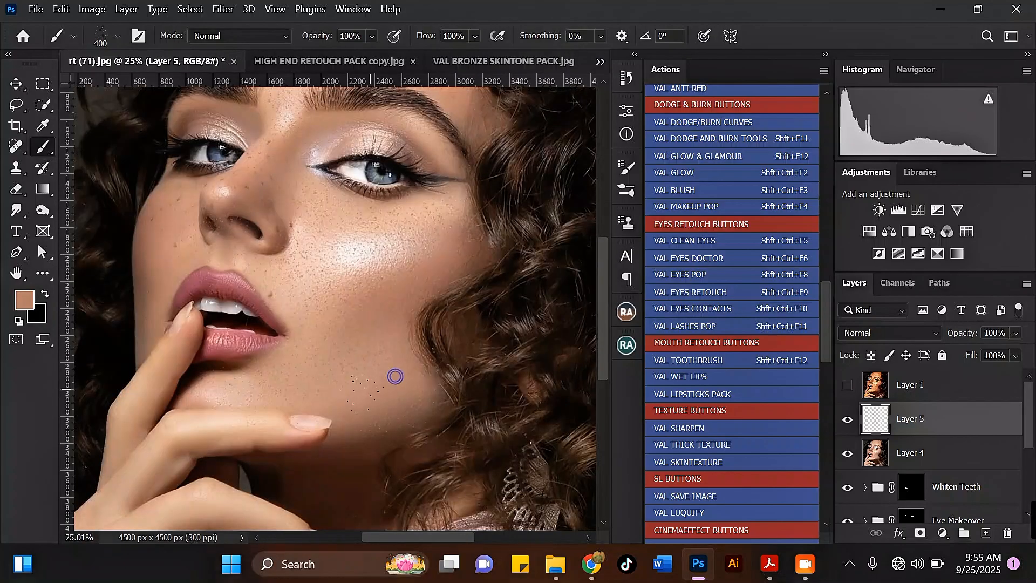
{"action": "scroll", "coordinate": [387, 313], "scroll_direction": "up", "scroll_amount": 2}
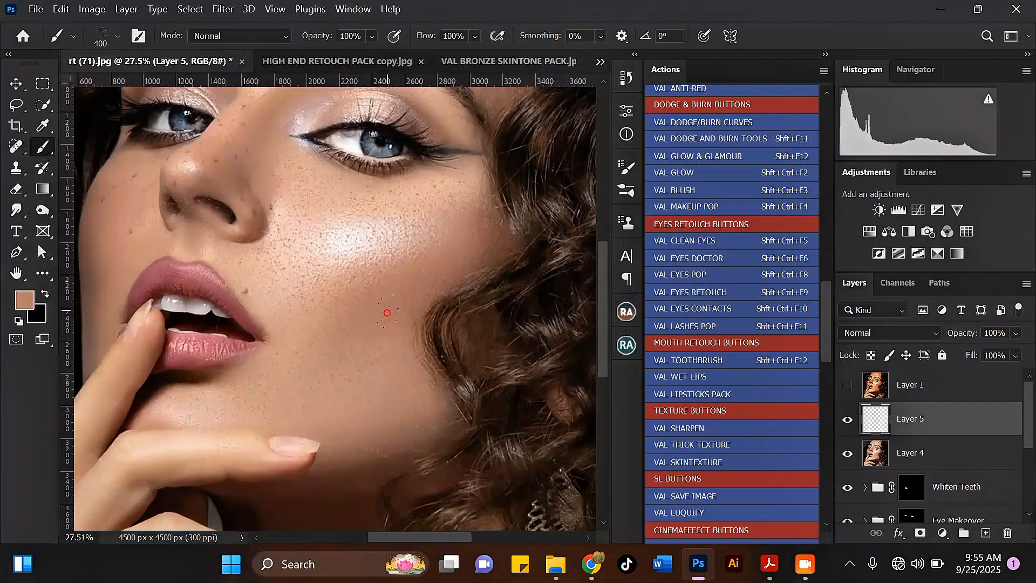
{"action": "scroll", "coordinate": [384, 312], "scroll_direction": "up", "scroll_amount": 1}
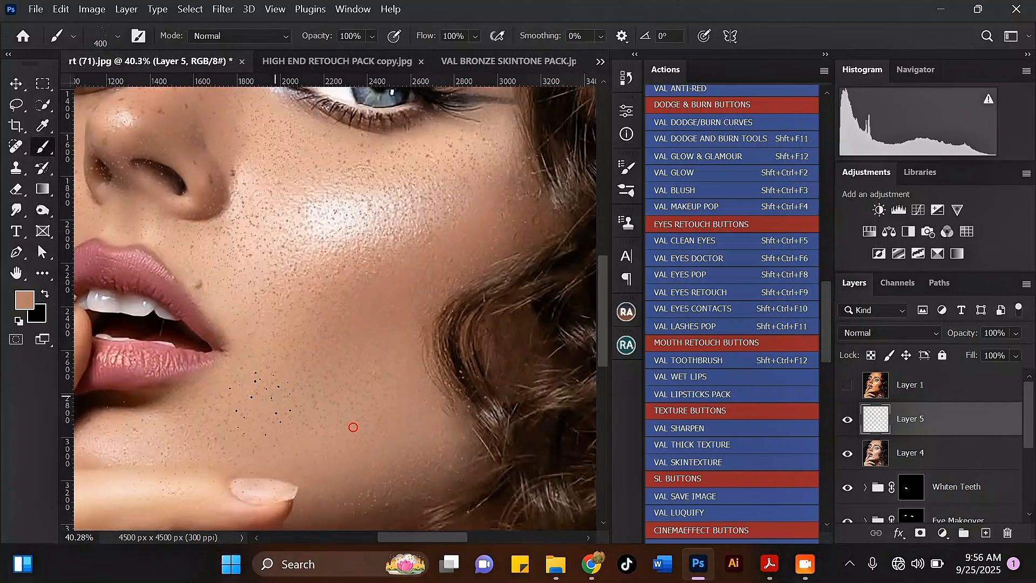
{"action": "scroll", "coordinate": [259, 399], "scroll_direction": "down", "scroll_amount": 2}
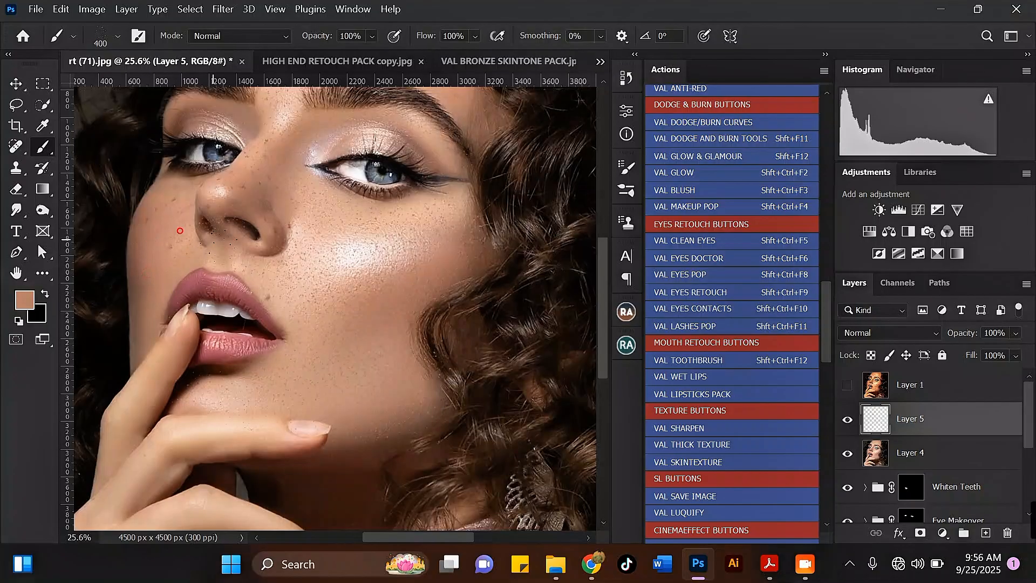
Step: Fill in more skin pores over the far cheek, beside the nose, along the temple side of the forehead and on the lower cheek
{"action": "scroll", "coordinate": [292, 156], "scroll_direction": "down", "scroll_amount": 4}
{"action": "scroll", "coordinate": [312, 152], "scroll_direction": "up", "scroll_amount": 3}
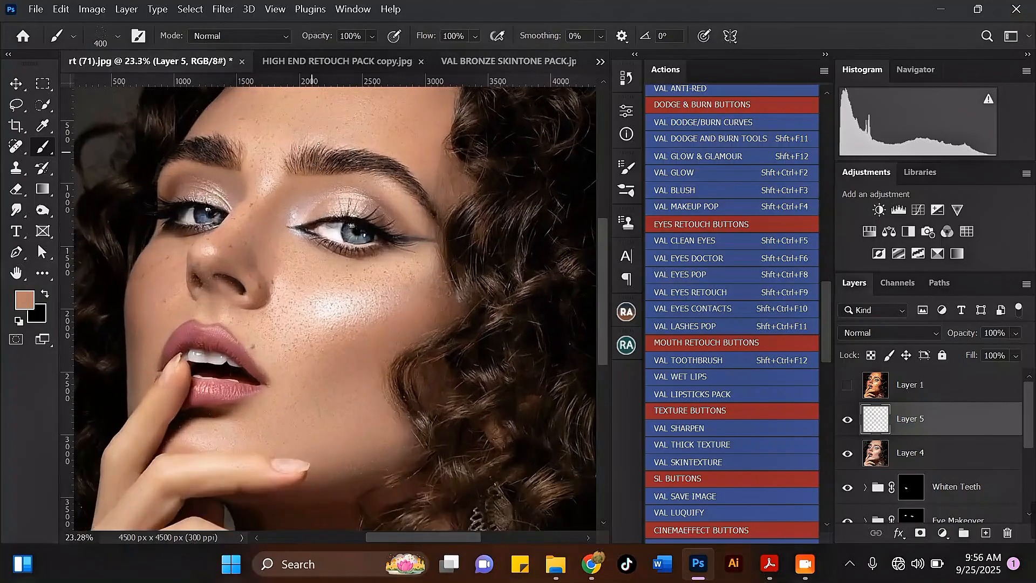
{"action": "scroll", "coordinate": [312, 153], "scroll_direction": "up", "scroll_amount": 5}
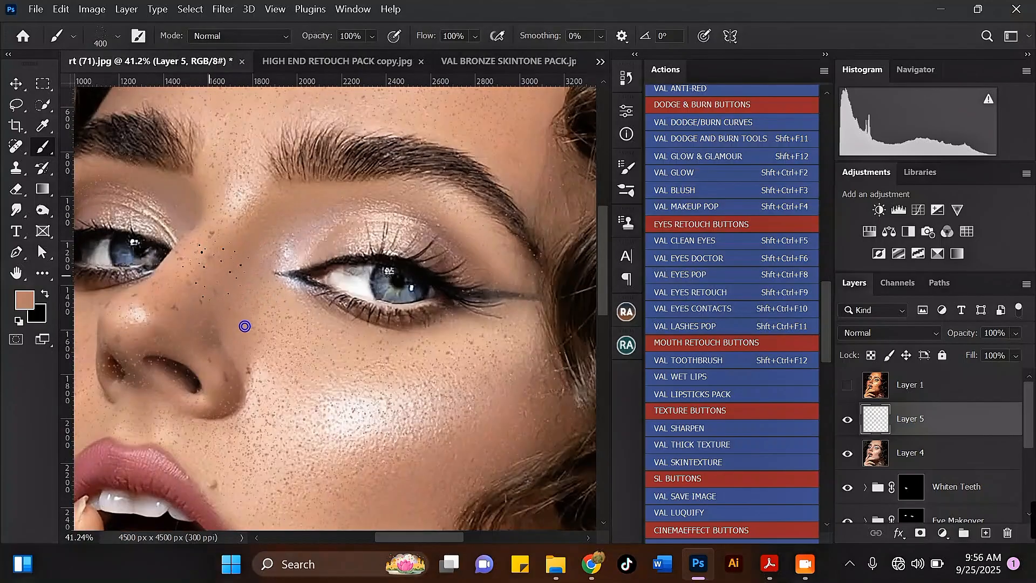
{"action": "scroll", "coordinate": [247, 324], "scroll_direction": "down", "scroll_amount": 3}
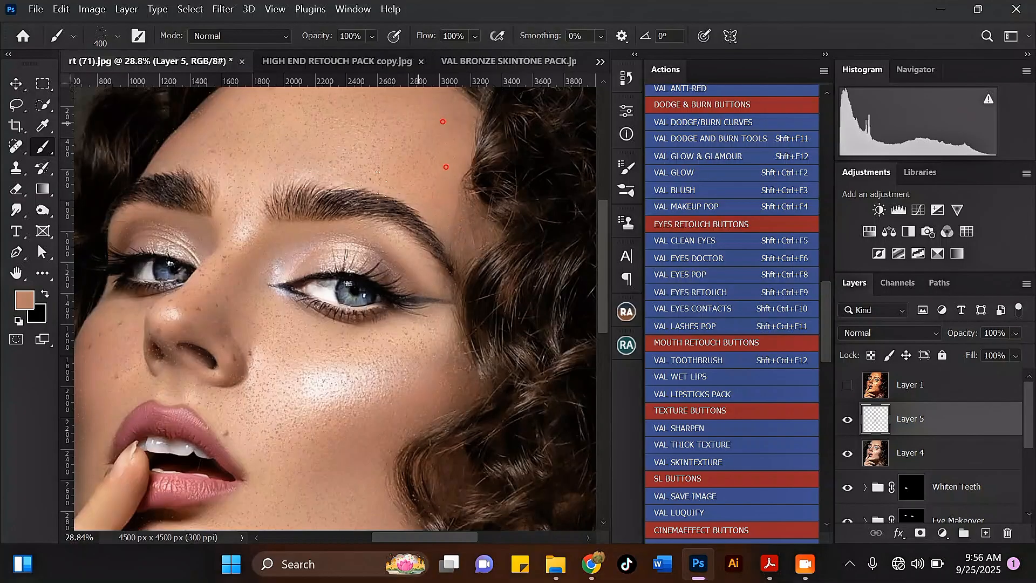
{"action": "scroll", "coordinate": [362, 125], "scroll_direction": "down", "scroll_amount": 2}
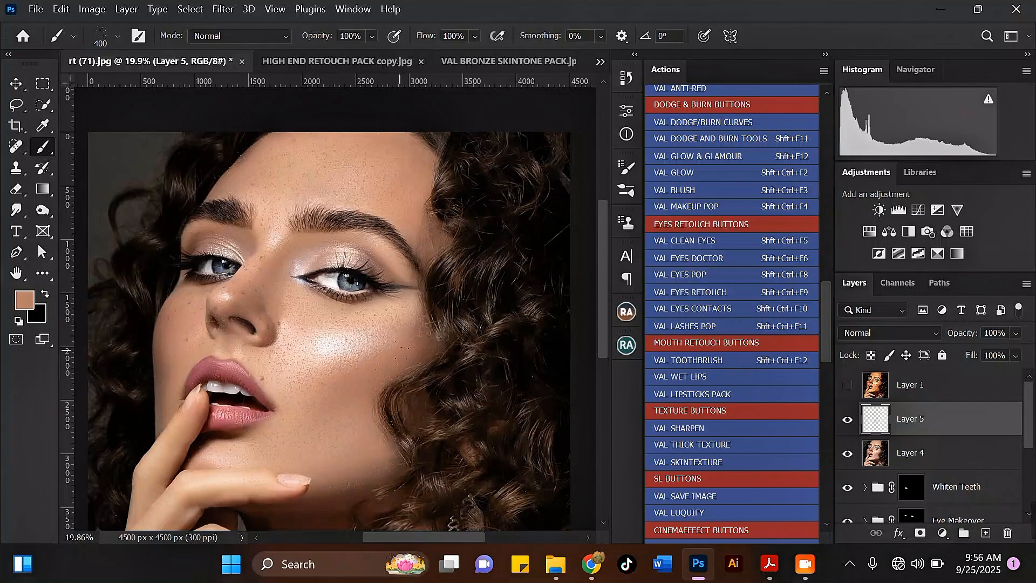
{"action": "scroll", "coordinate": [400, 350], "scroll_direction": "up", "scroll_amount": 2}
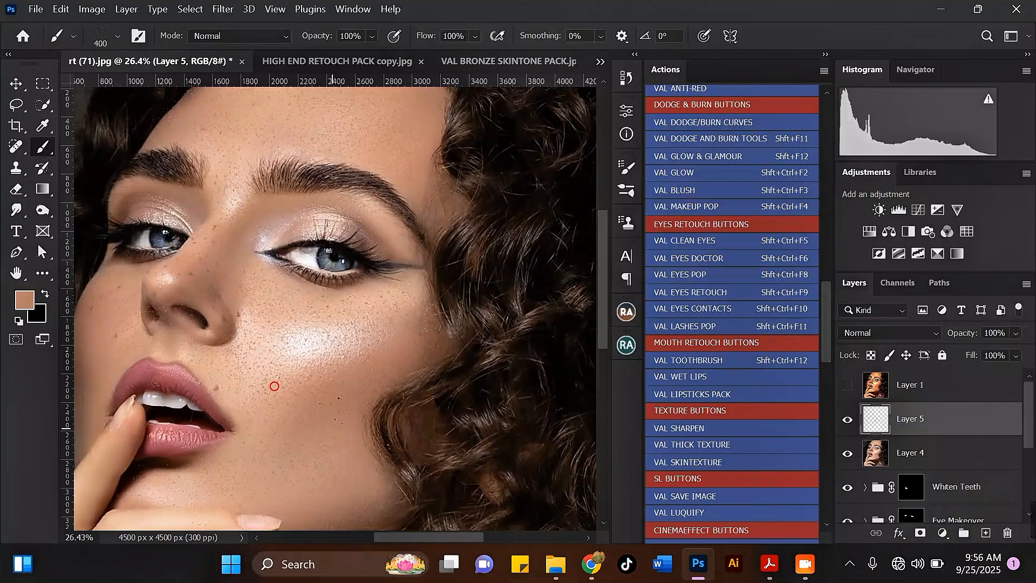
{"action": "scroll", "coordinate": [329, 370], "scroll_direction": "down", "scroll_amount": 2}
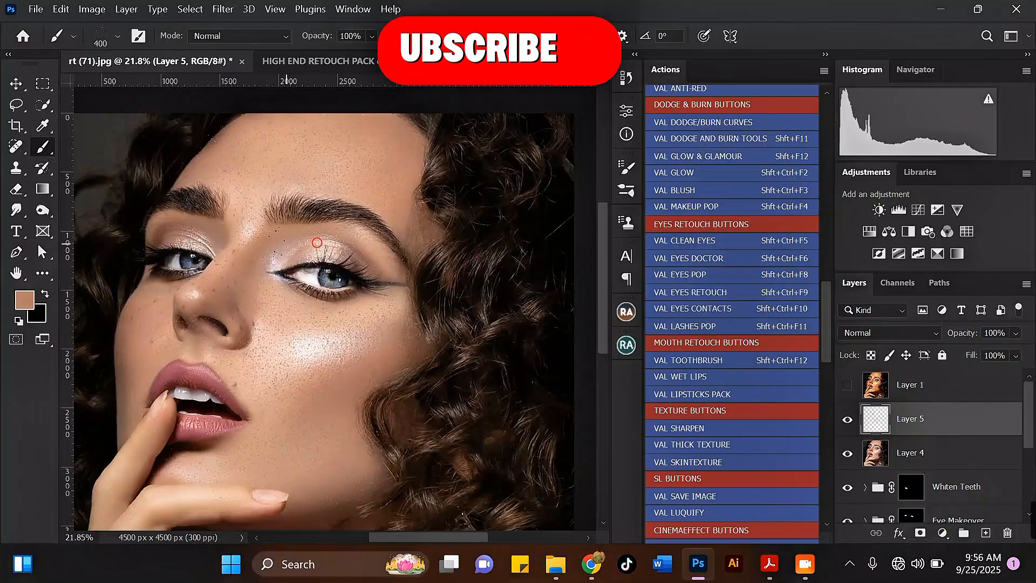
Step: Set the blend mode of the skin pore layer, Layer 5, to Multiply
{"action": "scroll", "coordinate": [279, 203], "scroll_direction": "down", "scroll_amount": 5}
{"action": "scroll", "coordinate": [303, 289], "scroll_direction": "up", "scroll_amount": 12}
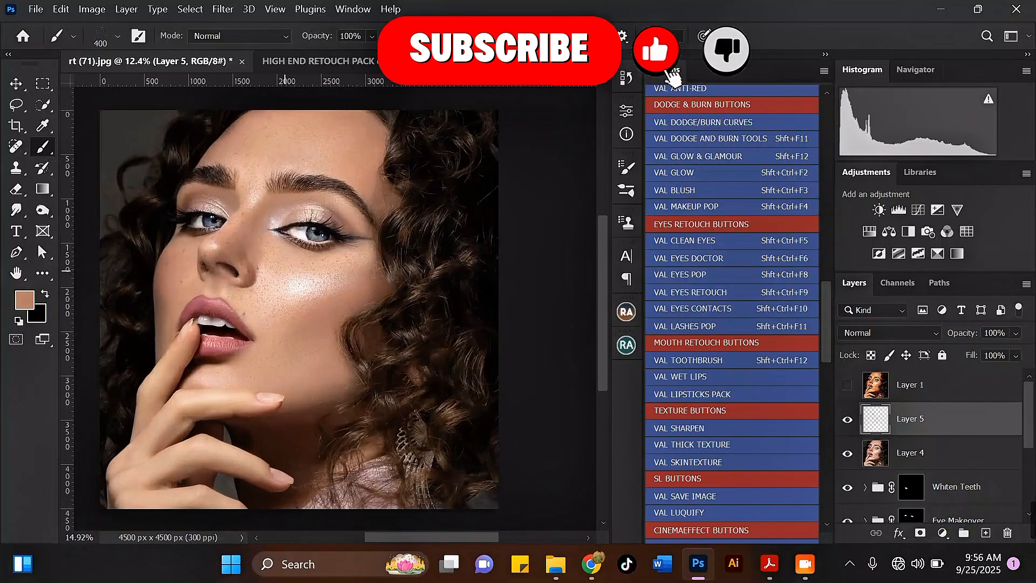
{"action": "scroll", "coordinate": [391, 314], "scroll_direction": "down", "scroll_amount": 2}
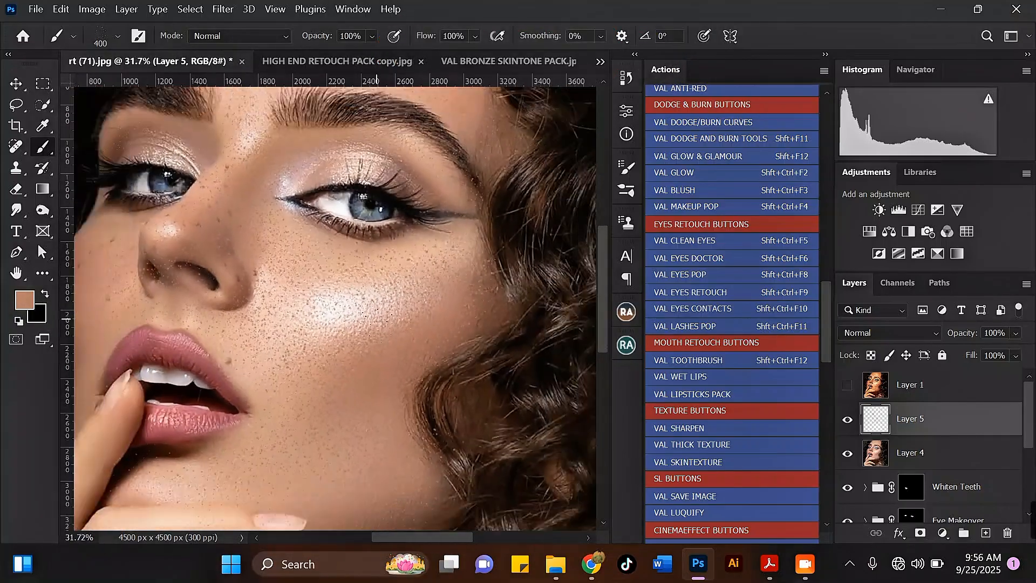
{"action": "scroll", "coordinate": [332, 356], "scroll_direction": "down", "scroll_amount": 3}
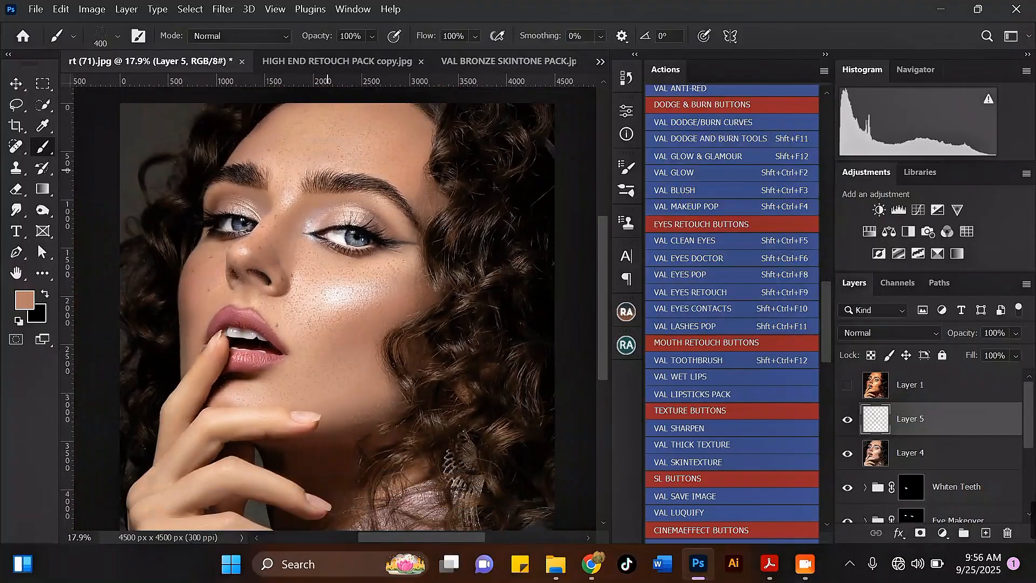
{"action": "scroll", "coordinate": [281, 162], "scroll_direction": "up", "scroll_amount": 2}
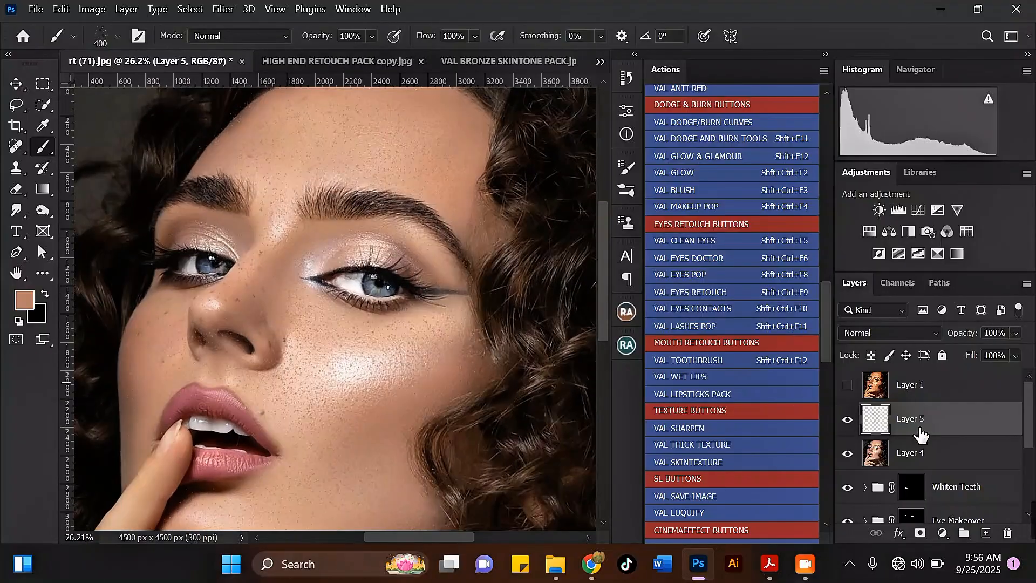
{"action": "left_click", "coordinate": [881, 333]}
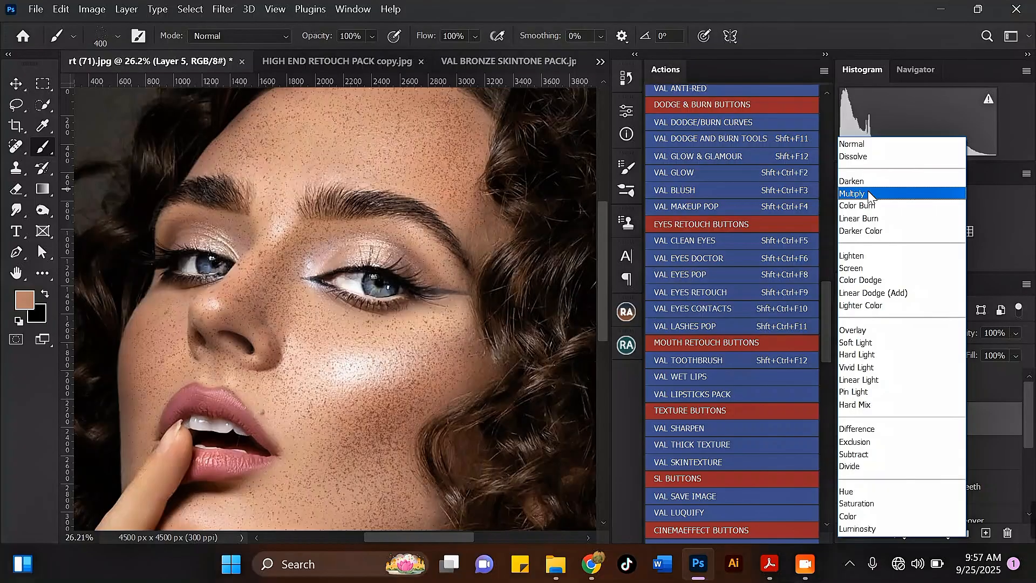
{"action": "left_click", "coordinate": [870, 195]}
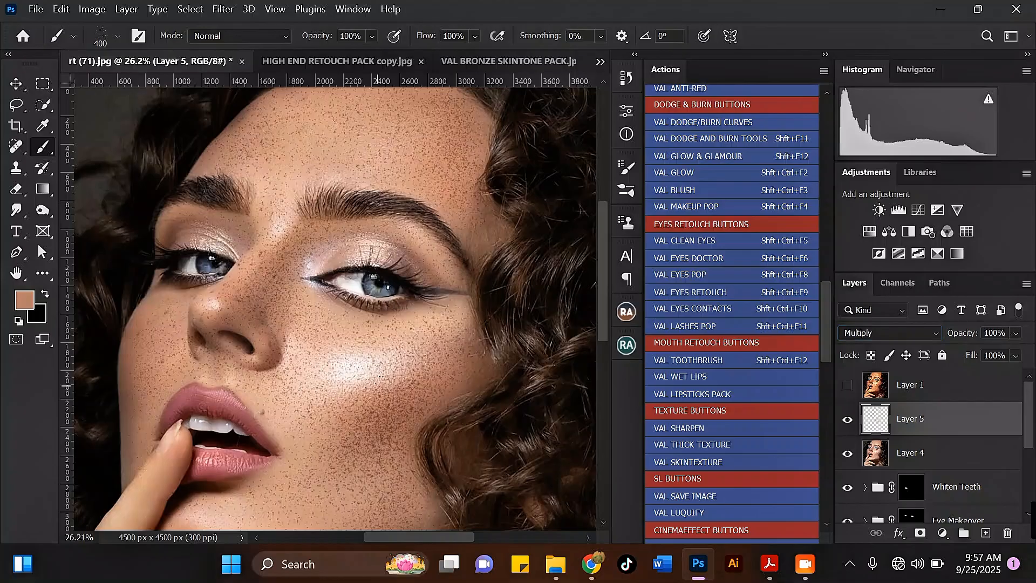
Step: Reduce the opacity of the skin pore layer to 50%
{"action": "scroll", "coordinate": [380, 376], "scroll_direction": "down", "scroll_amount": 4}
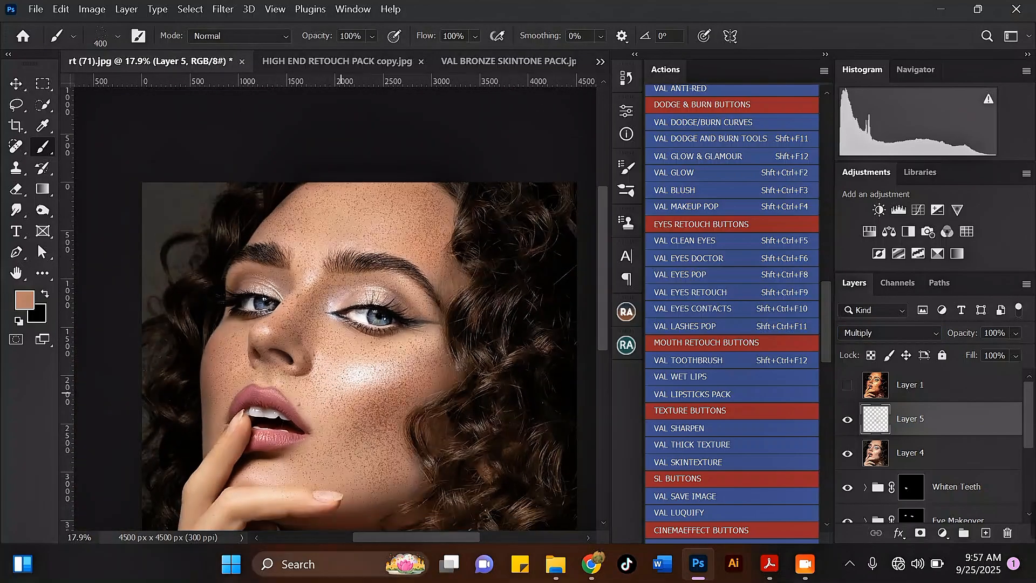
{"action": "scroll", "coordinate": [341, 394], "scroll_direction": "up", "scroll_amount": 5}
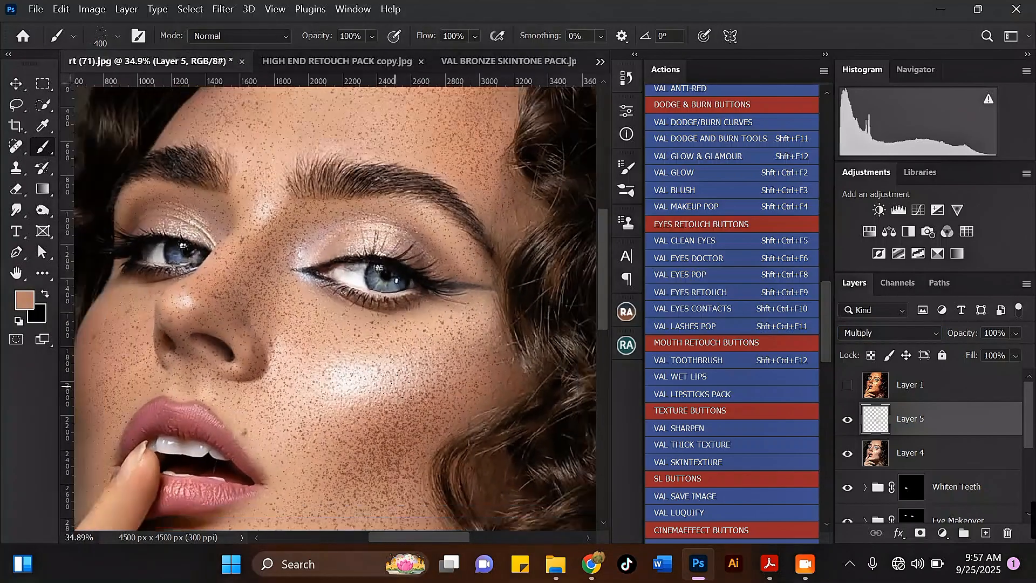
{"action": "left_click", "coordinate": [1017, 333]}
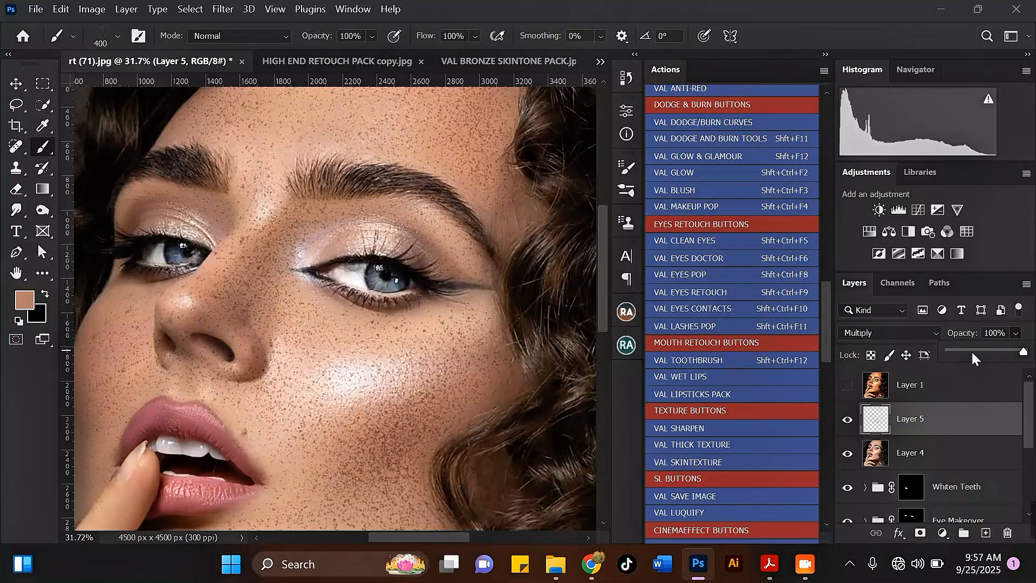
{"action": "left_click", "coordinate": [971, 351]}
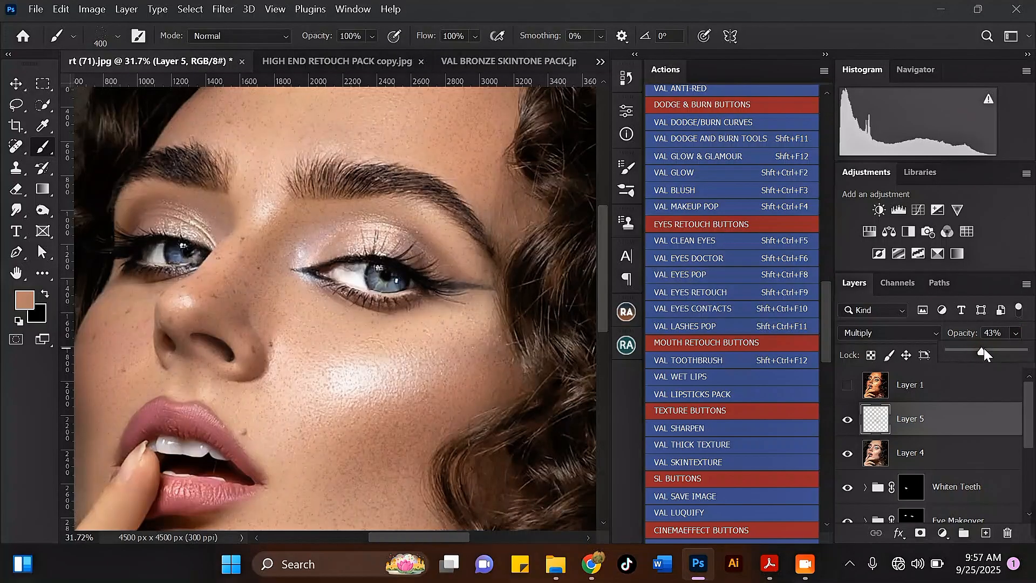
{"action": "left_click_drag", "start_coordinate": [986, 350], "coordinate": [988, 350]}
{"action": "left_click", "coordinate": [1003, 331]}
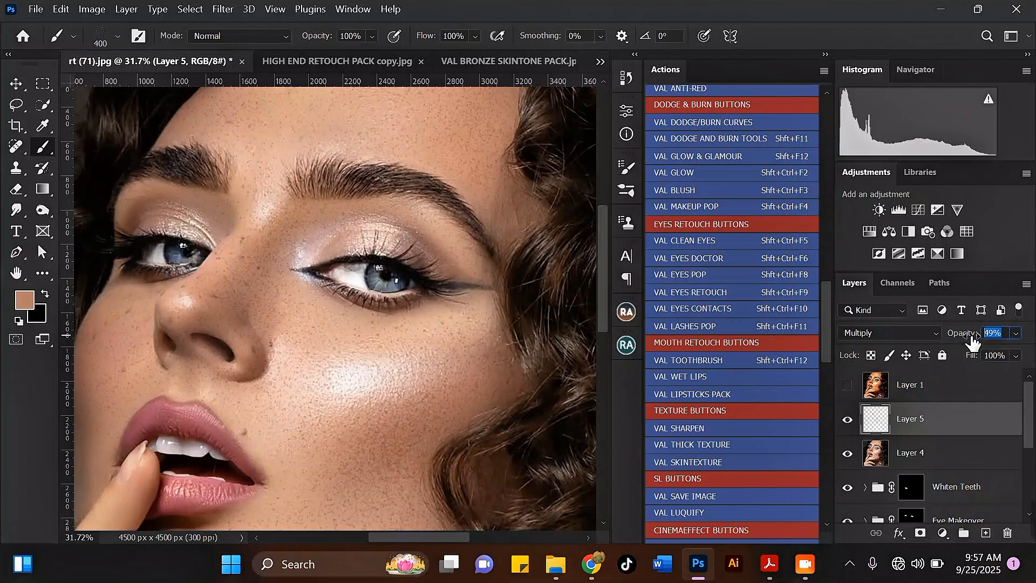
{"action": "type", "text": "50"}
{"action": "key", "text": "Return"}
Step: Add a new empty layer directly above the skin pore layer
{"action": "scroll", "coordinate": [410, 329], "scroll_direction": "down", "scroll_amount": 4}
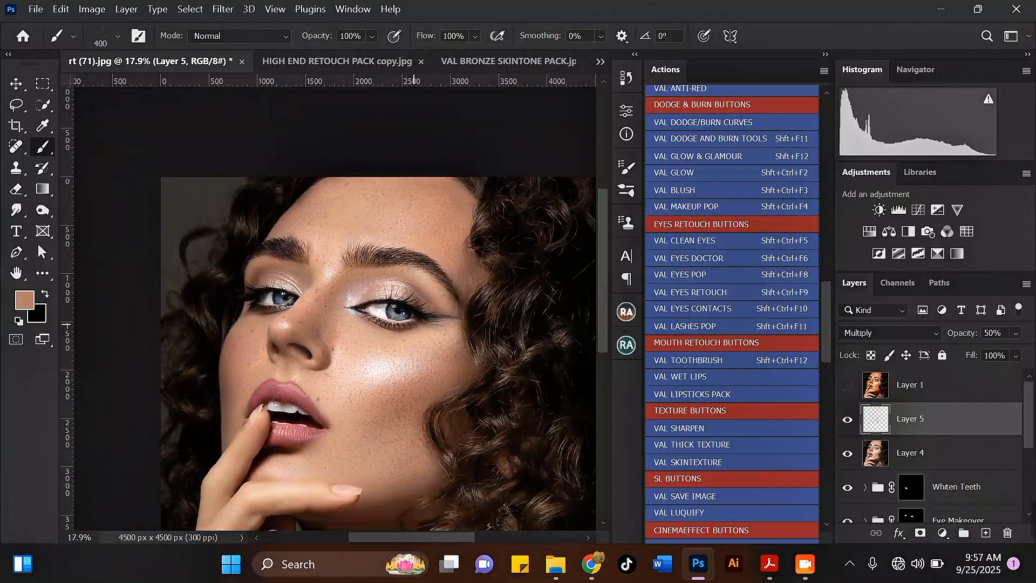
{"action": "scroll", "coordinate": [434, 318], "scroll_direction": "up", "scroll_amount": 3}
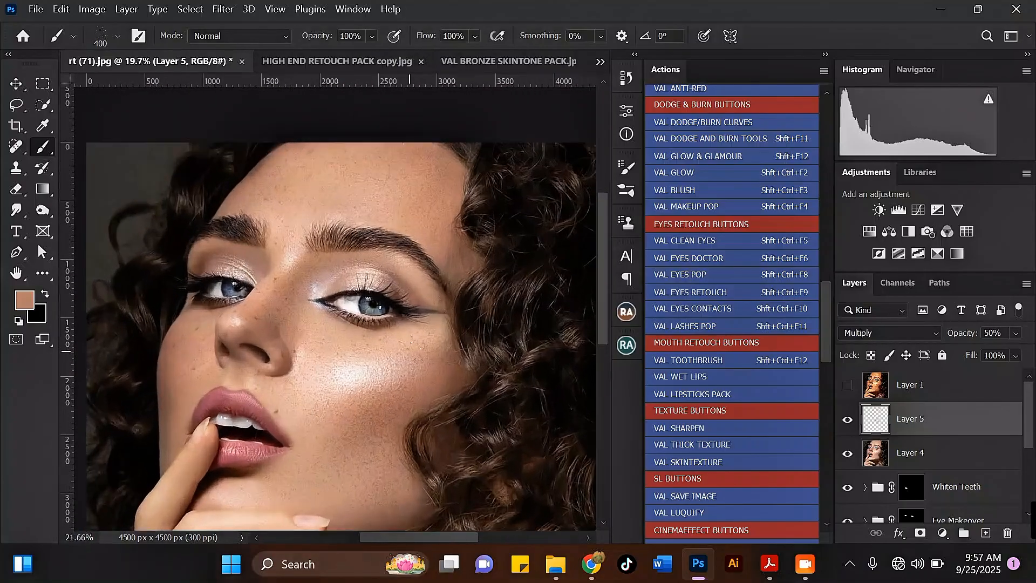
{"action": "scroll", "coordinate": [351, 326], "scroll_direction": "down", "scroll_amount": 2}
{"action": "scroll", "coordinate": [518, 231], "scroll_direction": "up", "scroll_amount": 3}
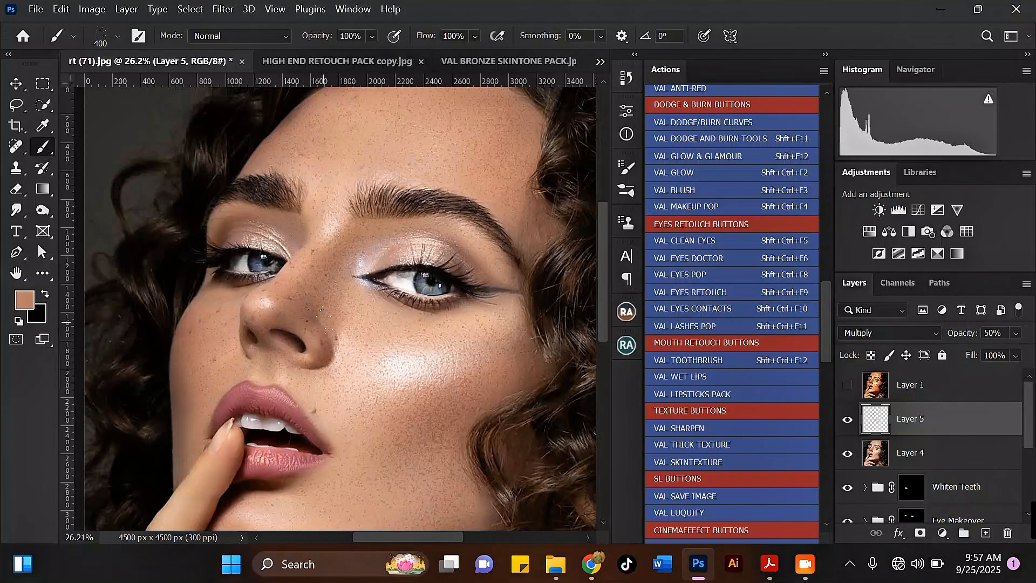
{"action": "scroll", "coordinate": [321, 251], "scroll_direction": "up", "scroll_amount": 1}
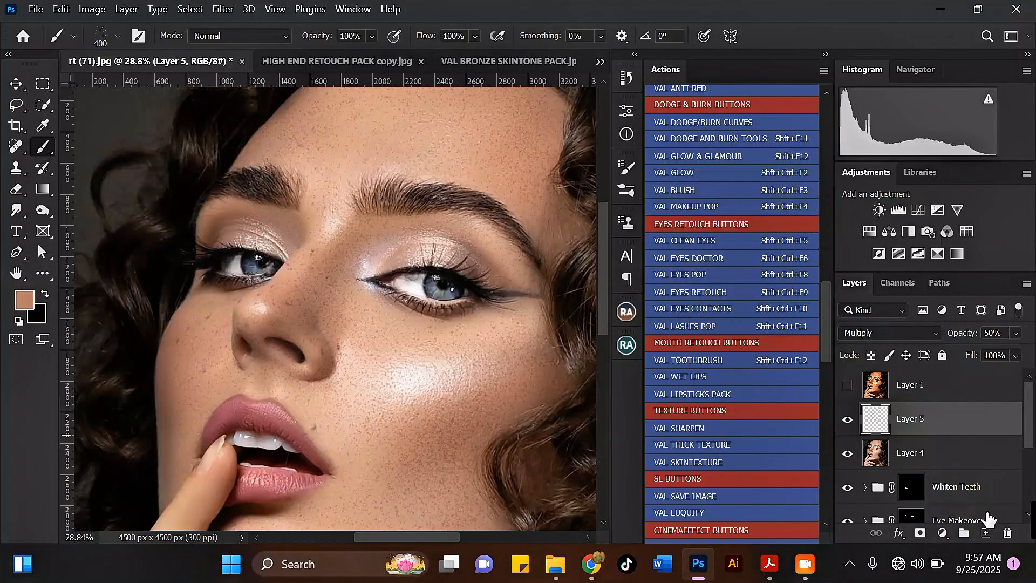
{"action": "left_click", "coordinate": [987, 535]}
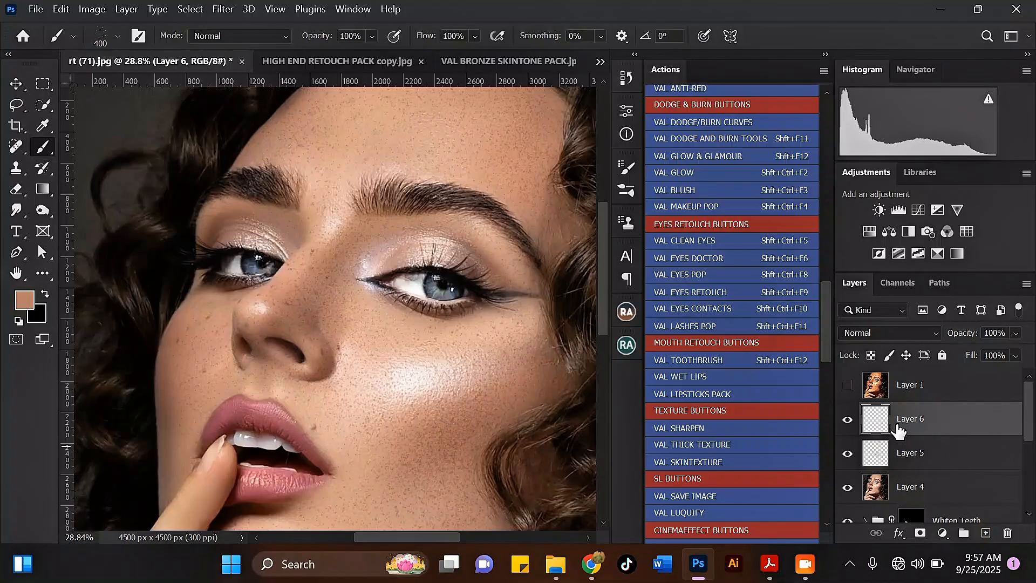
Step: Browse the brush presets and collapse the Val skin pores group
{"action": "left_click", "coordinate": [113, 38]}
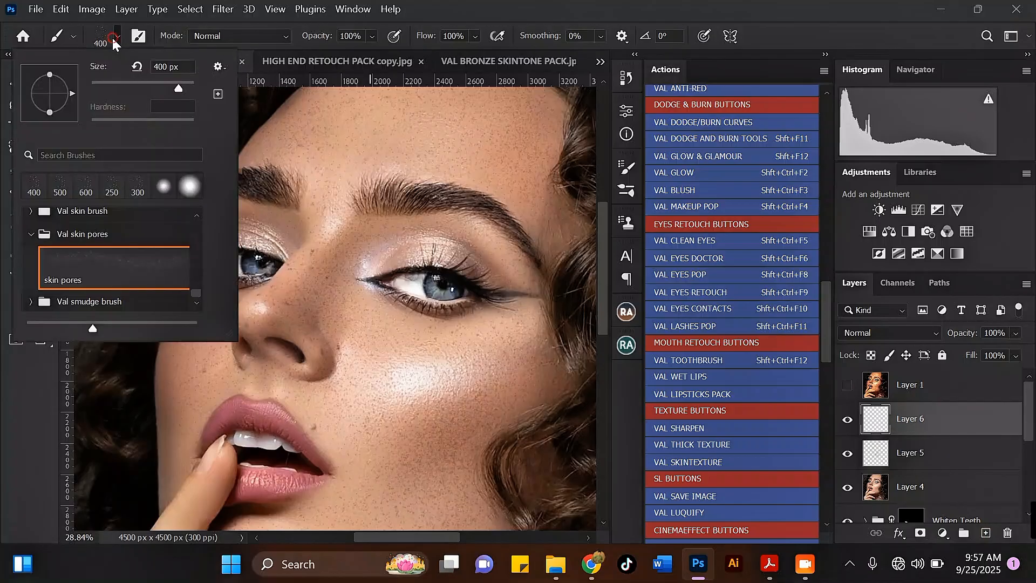
{"action": "left_click", "coordinate": [197, 217]}
{"action": "left_click", "coordinate": [196, 217]}
{"action": "left_click", "coordinate": [197, 217]}
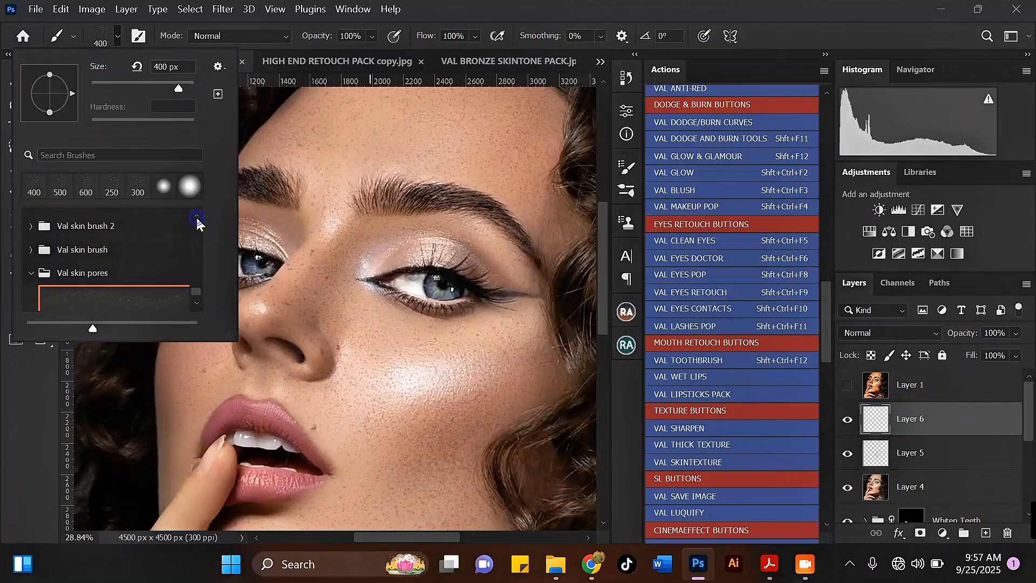
{"action": "left_click", "coordinate": [197, 217]}
{"action": "left_click", "coordinate": [196, 217]}
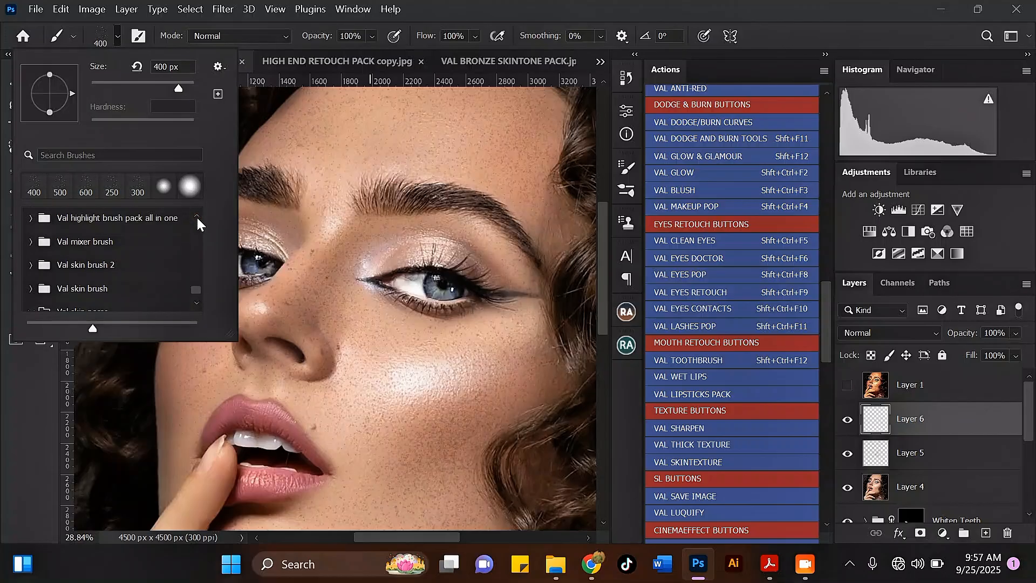
{"action": "left_click", "coordinate": [196, 217]}
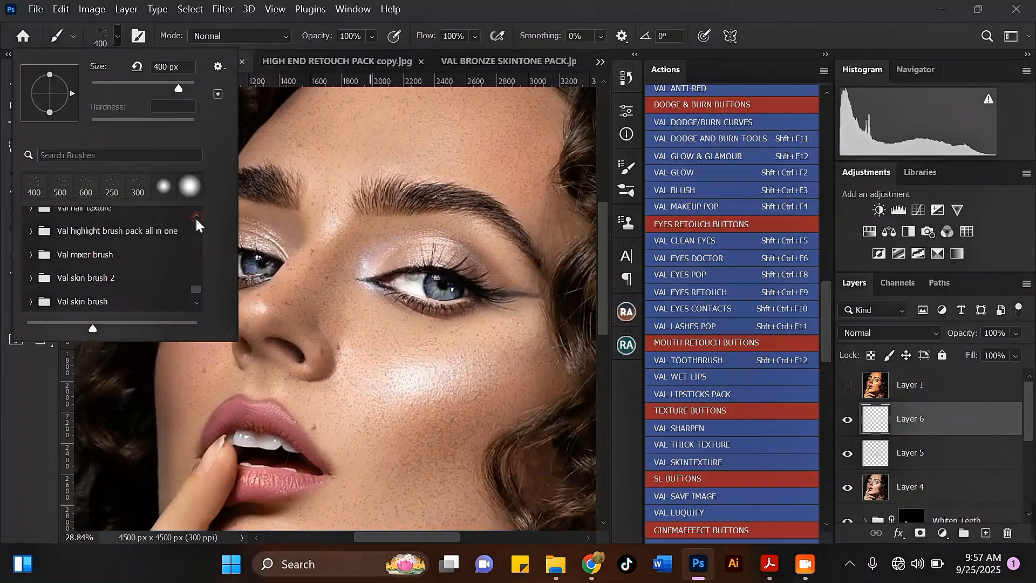
{"action": "left_click", "coordinate": [195, 305]}
{"action": "left_click", "coordinate": [195, 304]}
{"action": "left_click", "coordinate": [195, 304]}
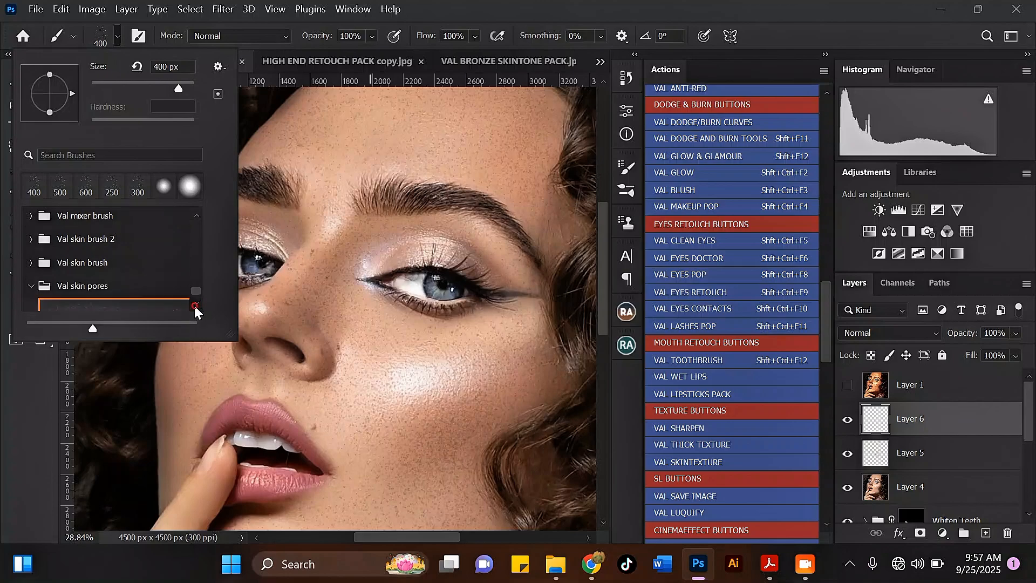
{"action": "left_click", "coordinate": [196, 305]}
{"action": "left_click", "coordinate": [31, 273]}
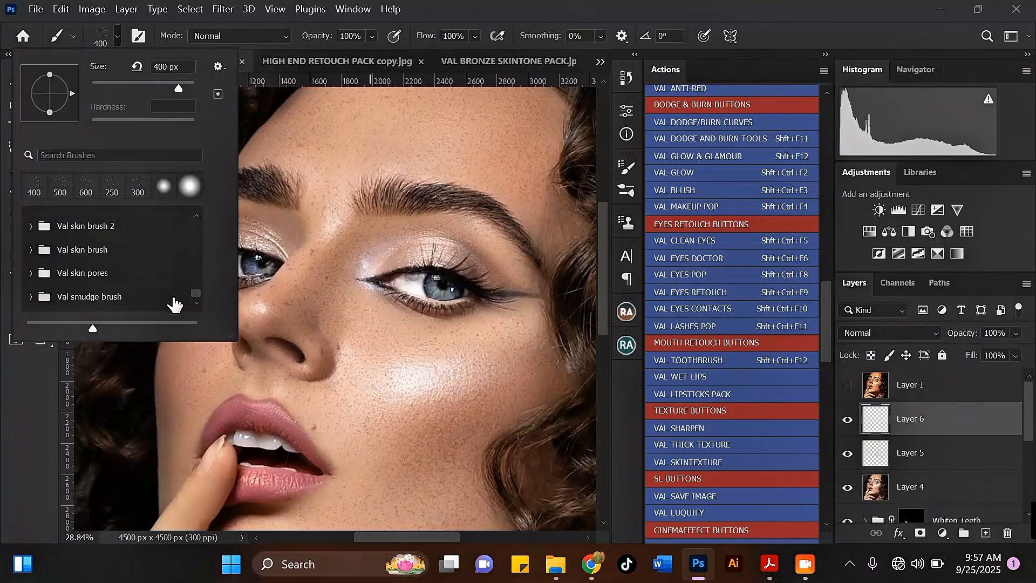
Step: Choose Paintable Skin Freckles Brush 01 from the Val freckles brush group
{"action": "left_click", "coordinate": [196, 303]}
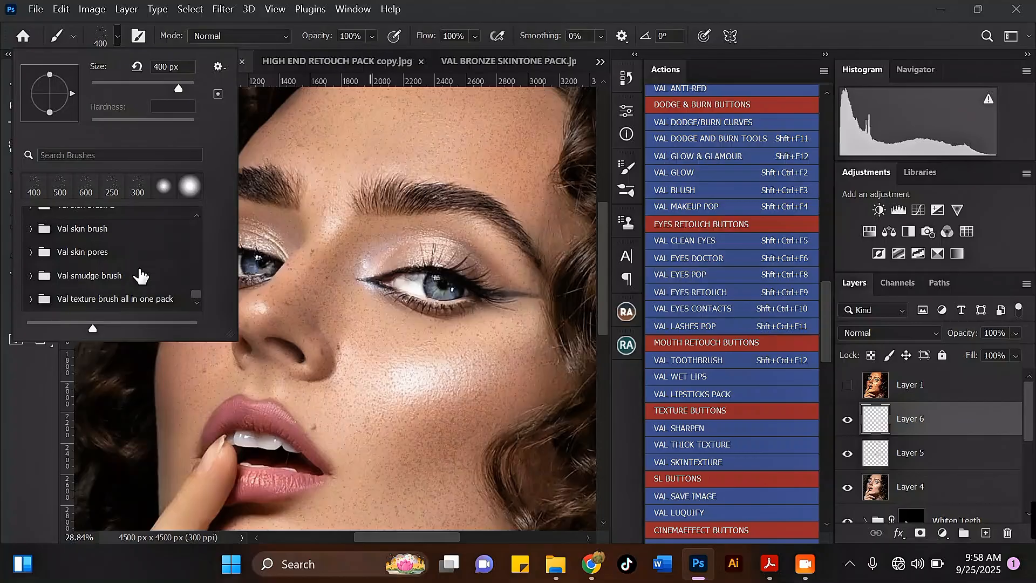
{"action": "left_click", "coordinate": [196, 216]}
{"action": "left_click", "coordinate": [196, 215]}
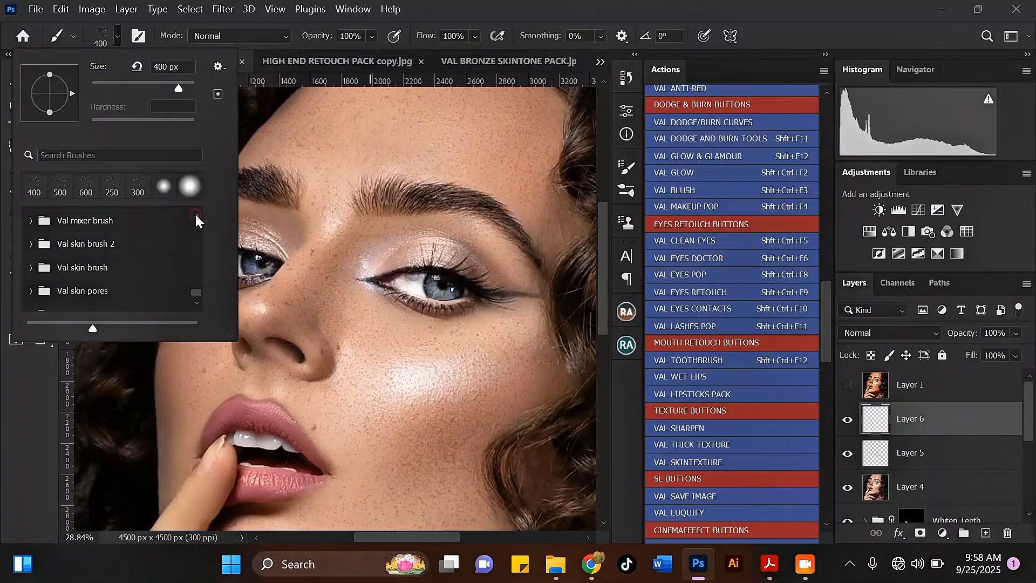
{"action": "left_click", "coordinate": [196, 214]}
{"action": "left_click", "coordinate": [196, 215]}
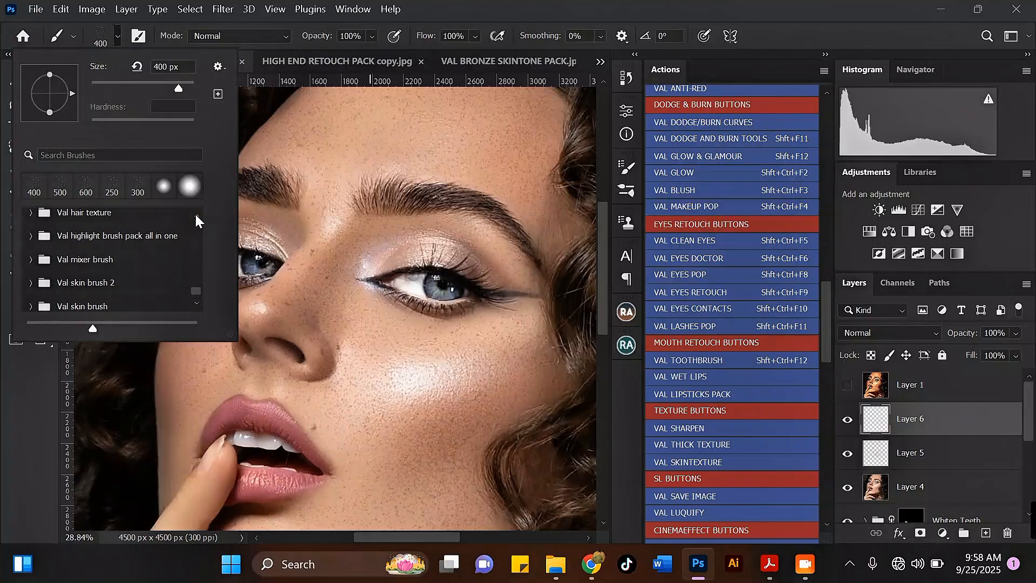
{"action": "left_click", "coordinate": [196, 214]}
{"action": "left_click", "coordinate": [195, 214]}
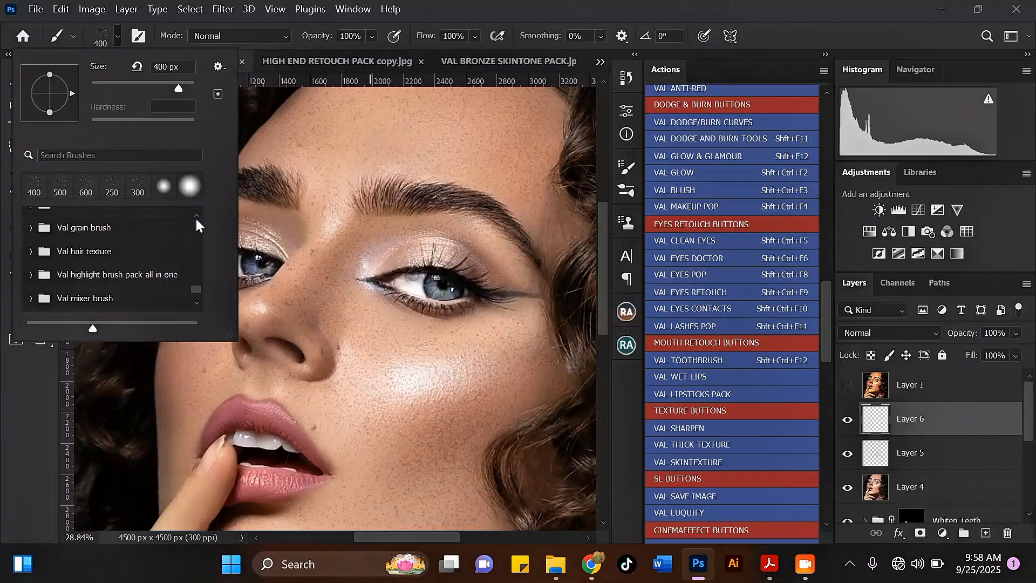
{"action": "left_click", "coordinate": [195, 216]}
{"action": "left_click", "coordinate": [98, 232]}
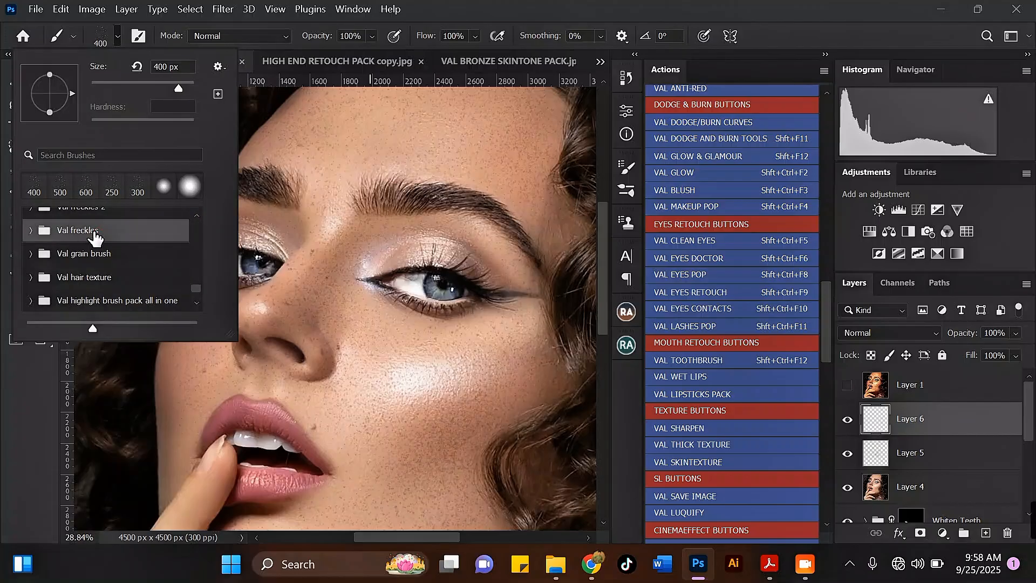
{"action": "left_click", "coordinate": [31, 230]}
{"action": "left_click", "coordinate": [112, 256]}
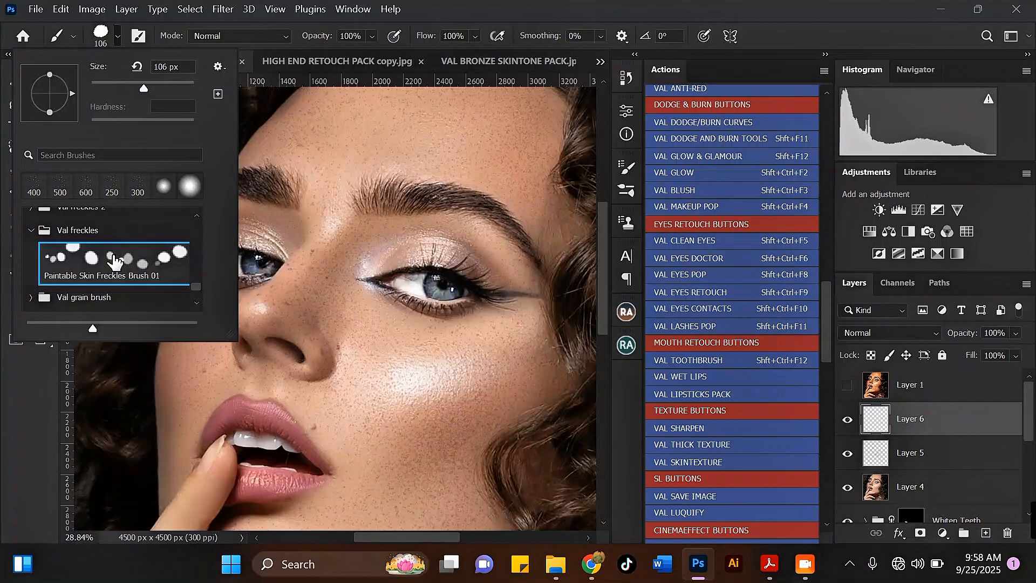
{"action": "double_click", "coordinate": [112, 256]}
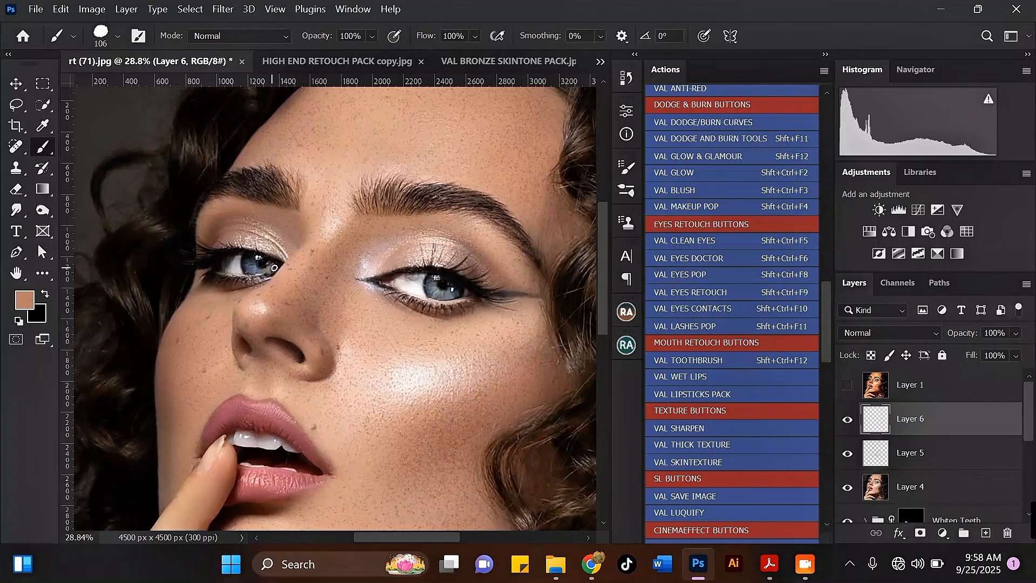
Step: Resize the freckle brush to 45 px and paint freckles along the nose, its tip and the bridge between the brows
{"action": "key", "text": "bracketleft"}
{"action": "key", "text": "bracketleft"}
{"action": "key", "text": "bracketleft"}
{"action": "scroll", "coordinate": [341, 278], "scroll_direction": "up", "scroll_amount": 3}
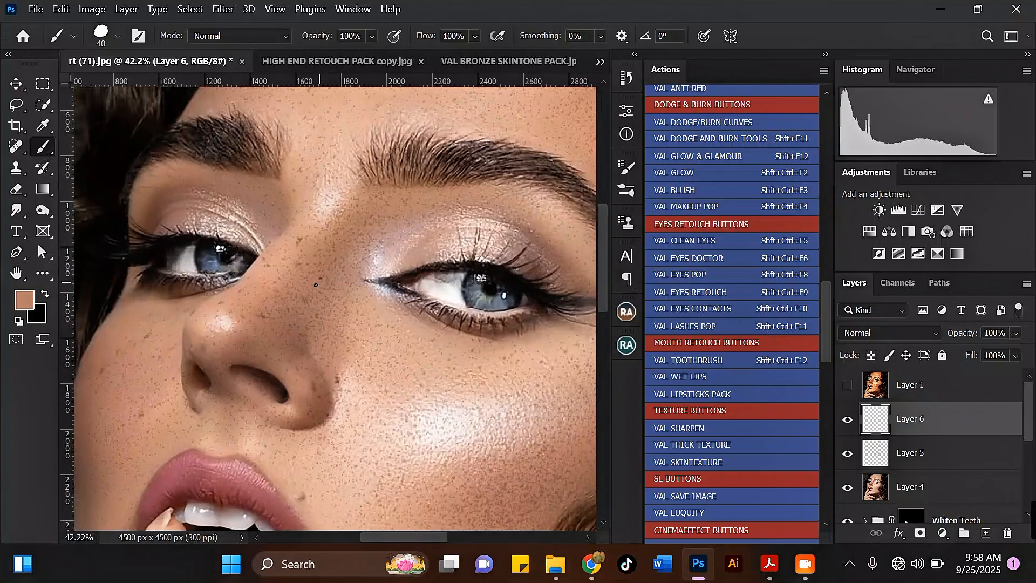
{"action": "key", "text": "bracketleft"}
{"action": "key", "text": "bracketright"}
{"action": "key", "text": "bracketright"}
{"action": "key", "text": "bracketright"}
{"action": "key", "text": "bracketright"}
{"action": "key", "text": "bracketright"}
{"action": "key", "text": "bracketright"}
{"action": "key", "text": "bracketright"}
{"action": "key", "text": "bracketright"}
{"action": "left_click", "coordinate": [250, 293]}
{"action": "left_click", "coordinate": [247, 300]}
{"action": "key", "text": "bracketleft"}
{"action": "left_click", "coordinate": [262, 271]}
{"action": "left_click", "coordinate": [308, 212]}
{"action": "left_click", "coordinate": [205, 310]}
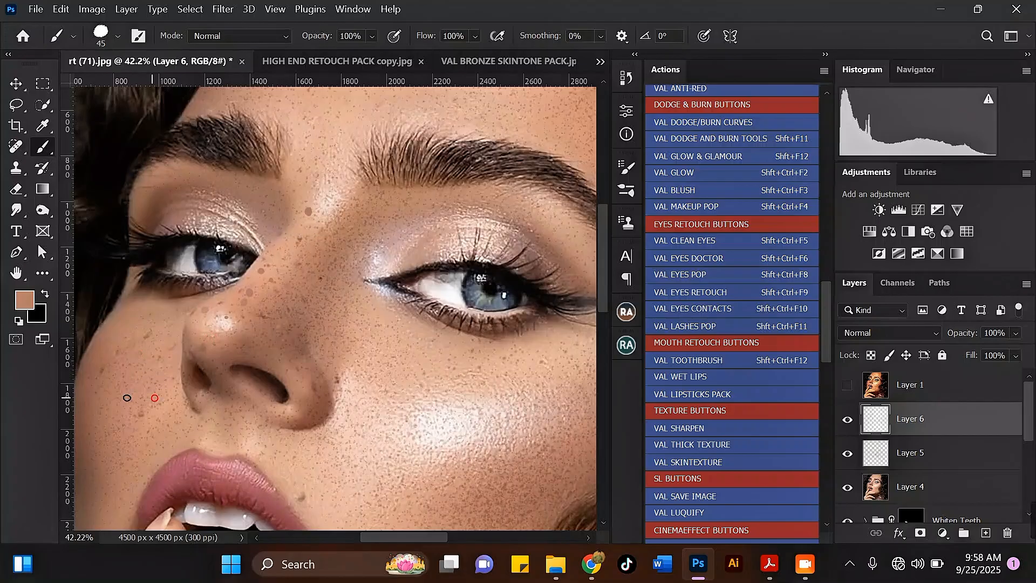
Step: Paint more freckles on both cheeks beside the nose, reducing the brush to 40 px
{"action": "left_click", "coordinate": [169, 336]}
{"action": "key", "text": "bracketleft"}
{"action": "left_click", "coordinate": [136, 354]}
{"action": "left_click", "coordinate": [347, 390]}
{"action": "left_click", "coordinate": [415, 344]}
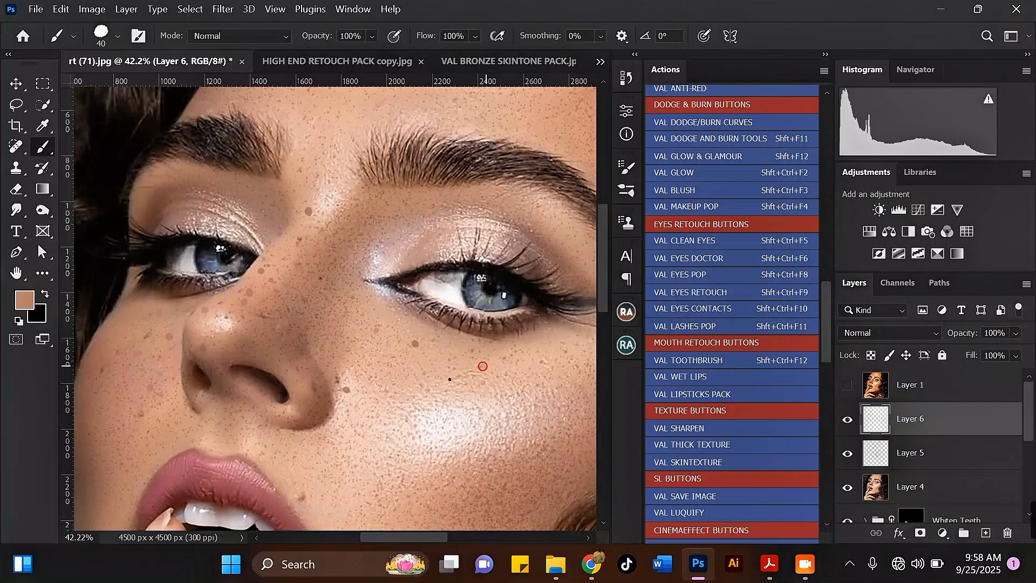
Step: Enlarge the brush to 45 px and scatter freckles across the highlighted cheek beneath the eye
{"action": "scroll", "coordinate": [418, 386], "scroll_direction": "down", "scroll_amount": 1}
{"action": "key", "text": "bracketright"}
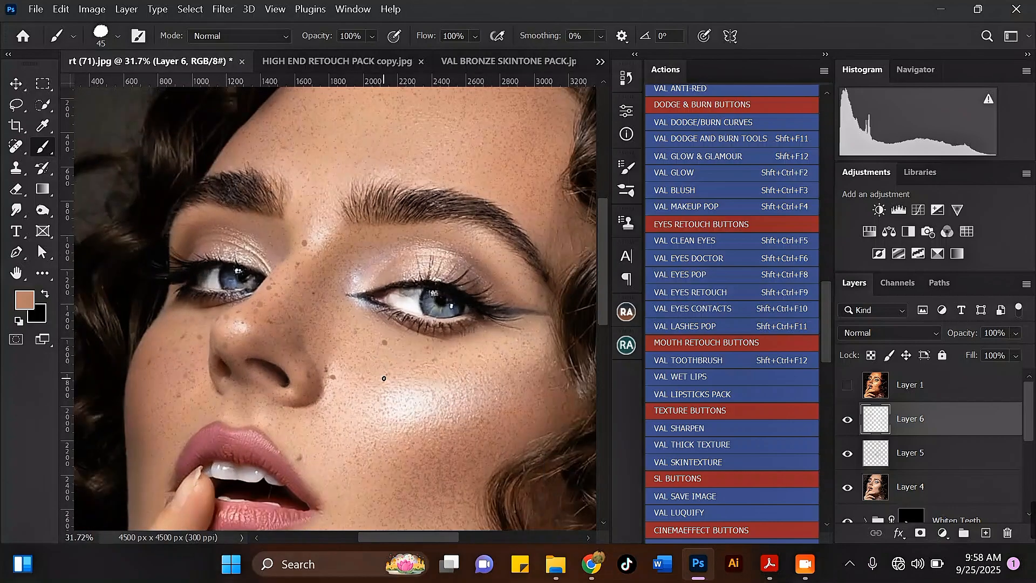
{"action": "left_click", "coordinate": [384, 378]}
{"action": "left_click", "coordinate": [481, 354]}
{"action": "left_click", "coordinate": [428, 377]}
{"action": "left_click", "coordinate": [459, 365]}
{"action": "scroll", "coordinate": [294, 378], "scroll_direction": "down", "scroll_amount": 3}
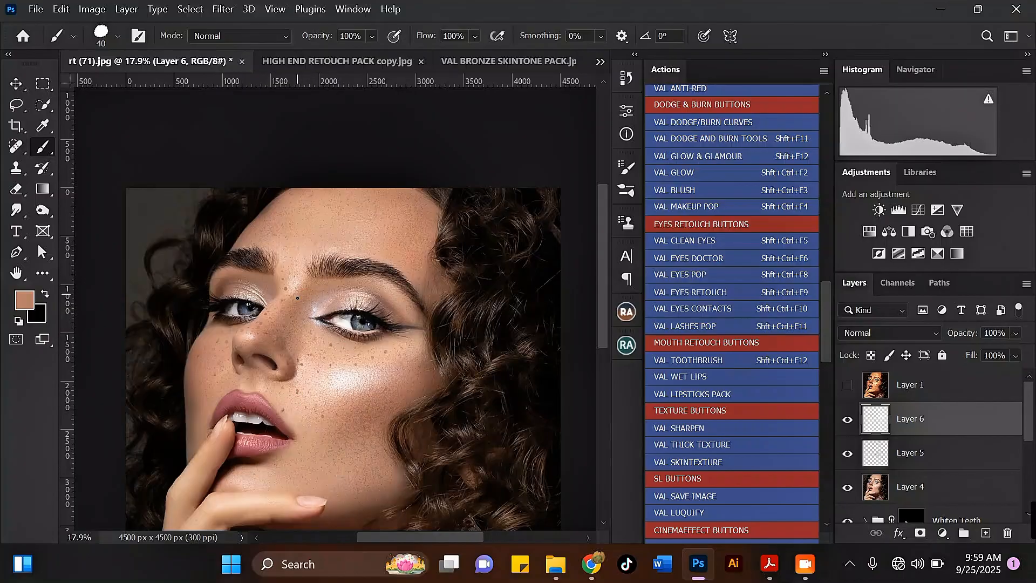
{"action": "scroll", "coordinate": [298, 298], "scroll_direction": "up", "scroll_amount": 2}
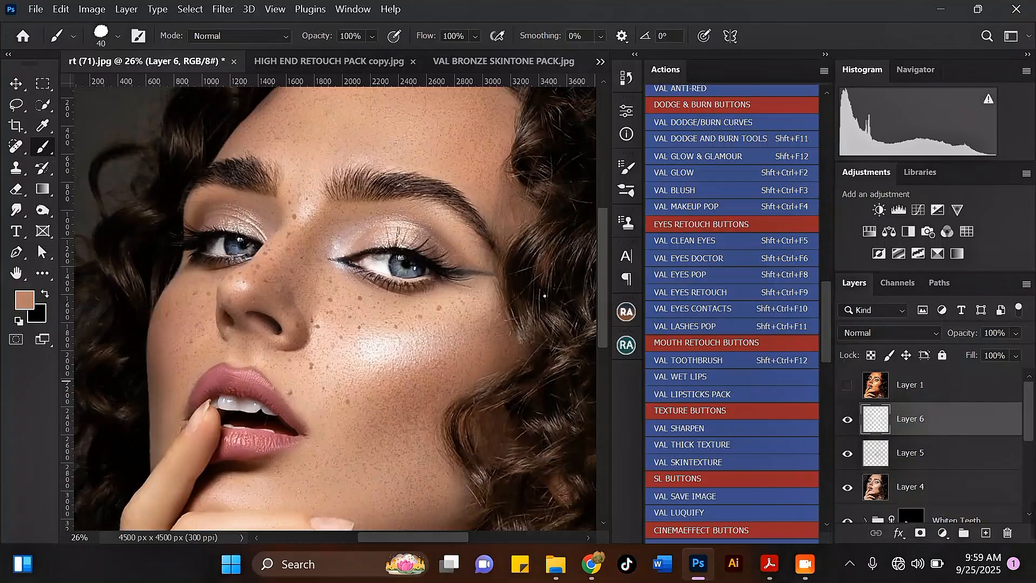
{"action": "scroll", "coordinate": [332, 255], "scroll_direction": "up", "scroll_amount": 2}
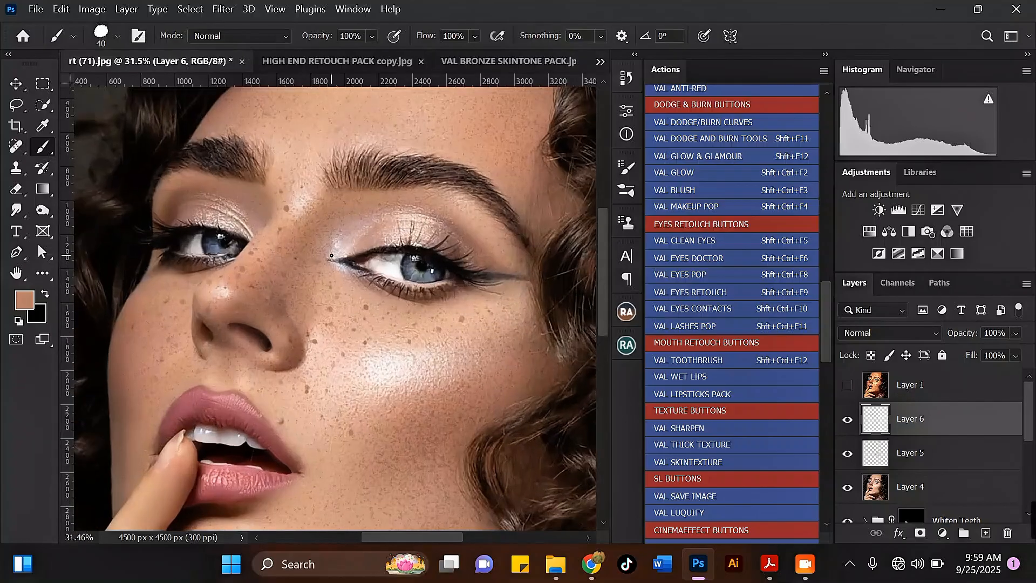
Step: Set the freckle layer's blend mode to Multiply
{"action": "left_click", "coordinate": [892, 332]}
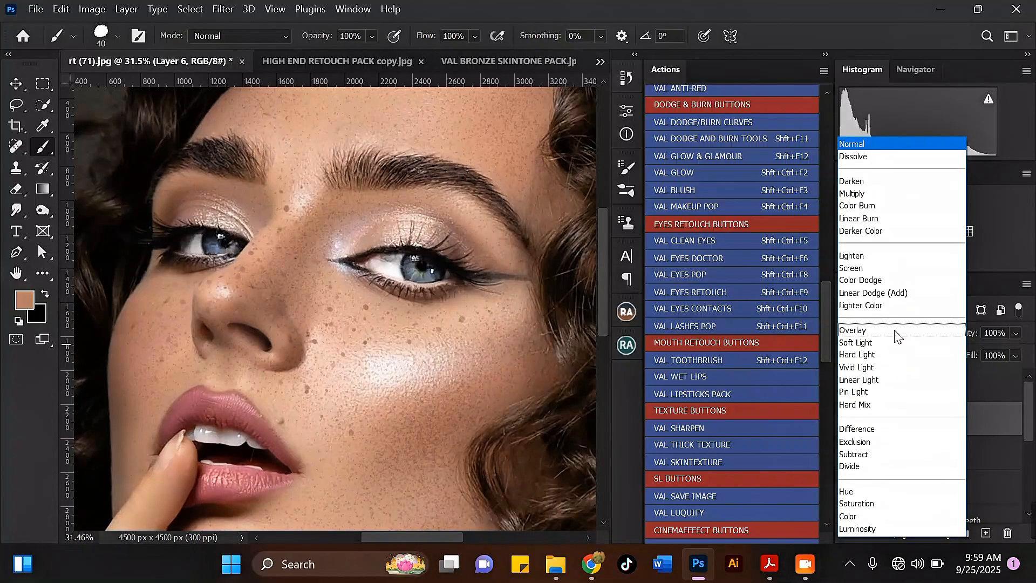
{"action": "left_click", "coordinate": [863, 195]}
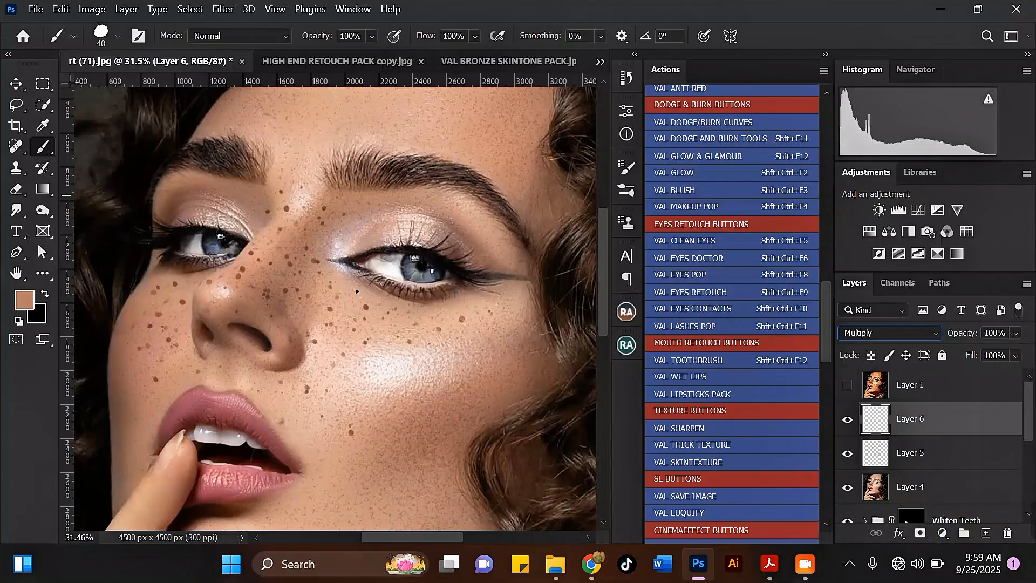
{"action": "scroll", "coordinate": [312, 278], "scroll_direction": "down", "scroll_amount": 5}
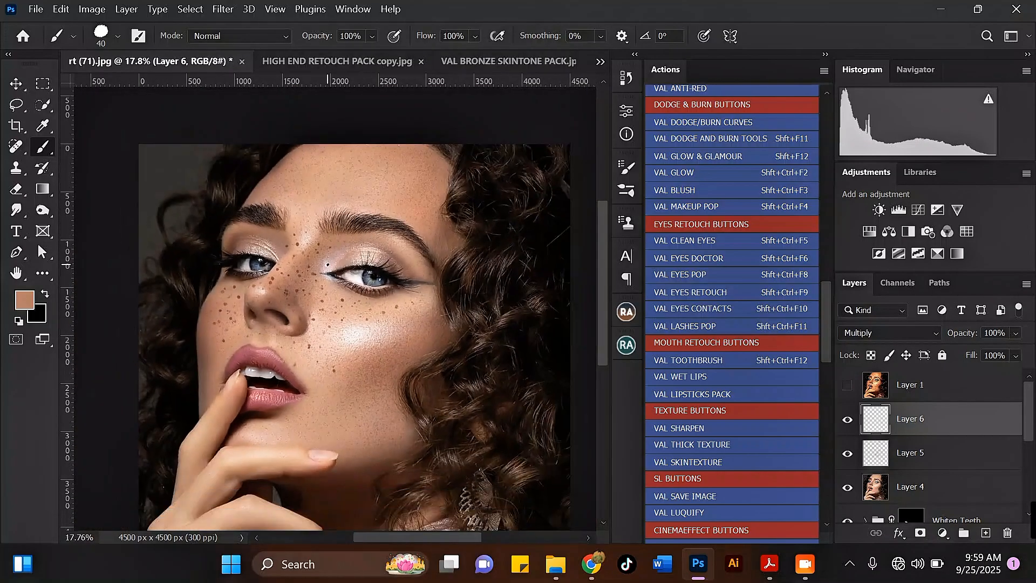
{"action": "scroll", "coordinate": [327, 264], "scroll_direction": "up", "scroll_amount": 5}
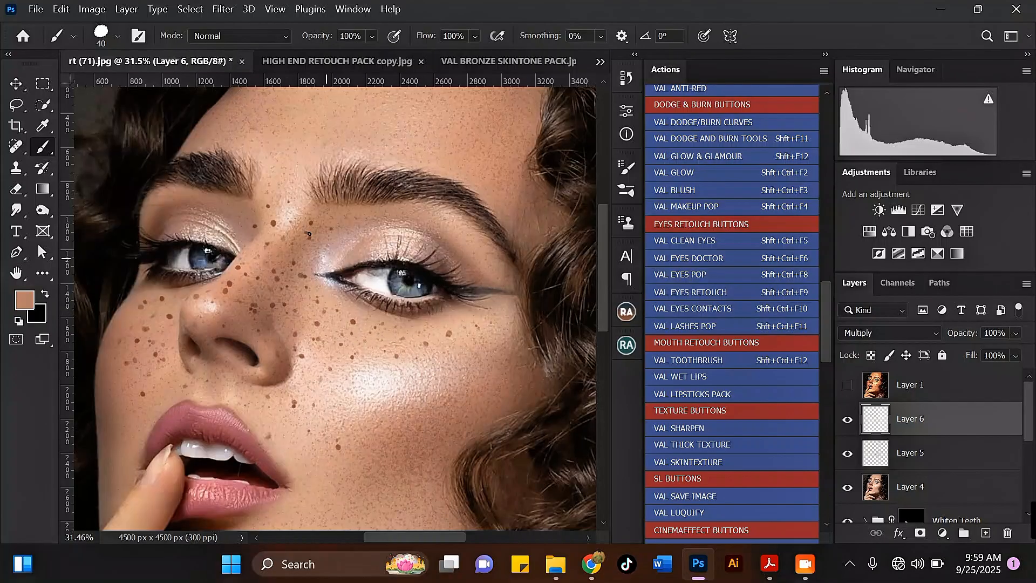
Step: Reduce the opacity of the freckle layer to 38%
{"action": "scroll", "coordinate": [359, 318], "scroll_direction": "down", "scroll_amount": 3}
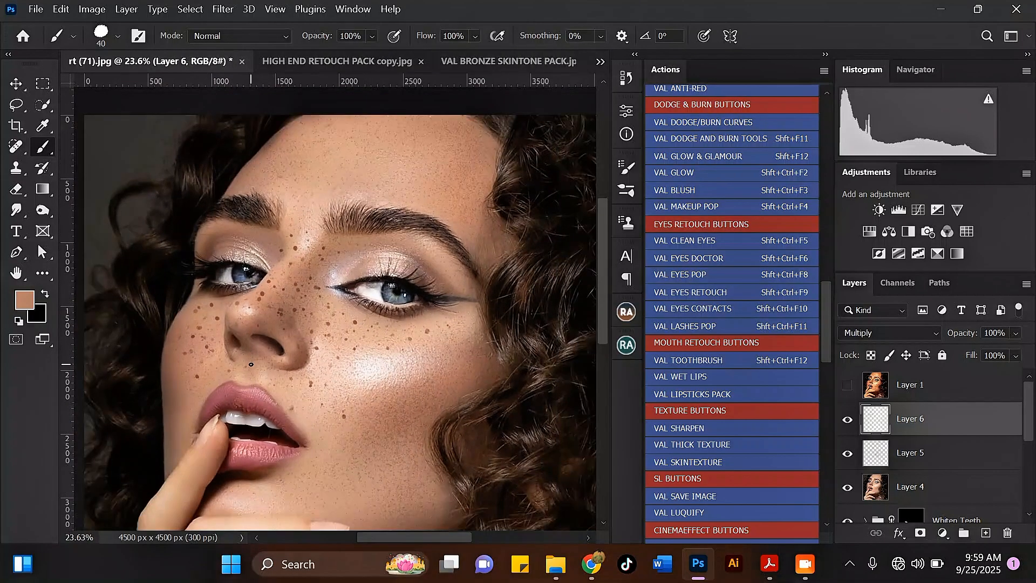
{"action": "scroll", "coordinate": [409, 321], "scroll_direction": "down", "scroll_amount": 1}
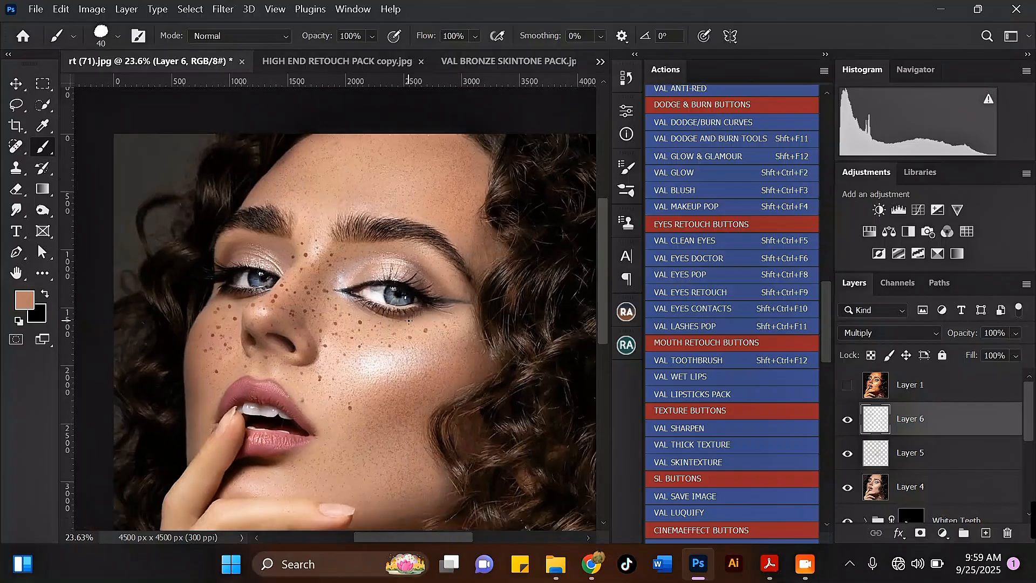
{"action": "scroll", "coordinate": [409, 321], "scroll_direction": "down", "scroll_amount": 2}
{"action": "scroll", "coordinate": [374, 308], "scroll_direction": "up", "scroll_amount": 2}
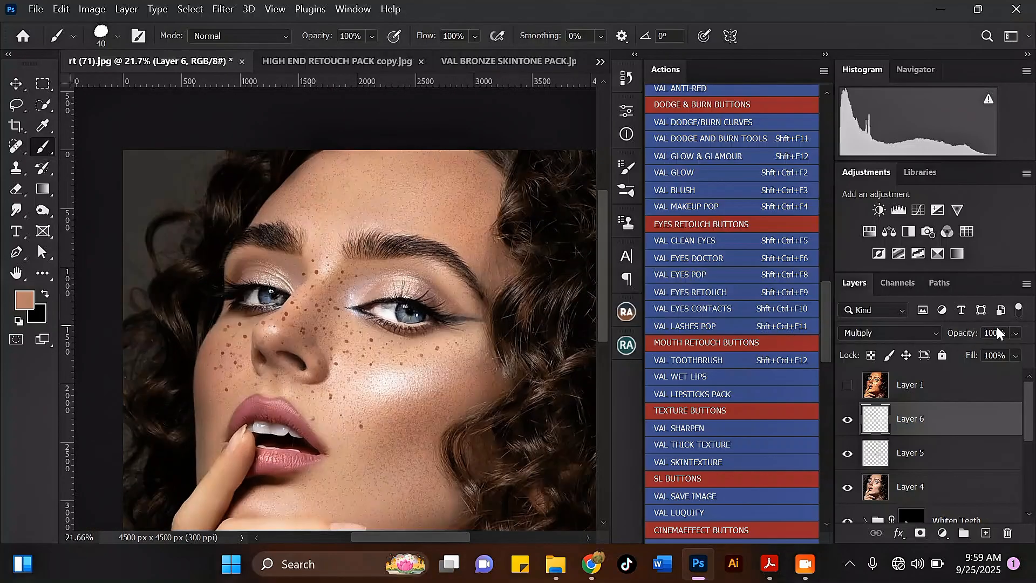
{"action": "left_click", "coordinate": [1014, 336]}
{"action": "left_click", "coordinate": [991, 353]}
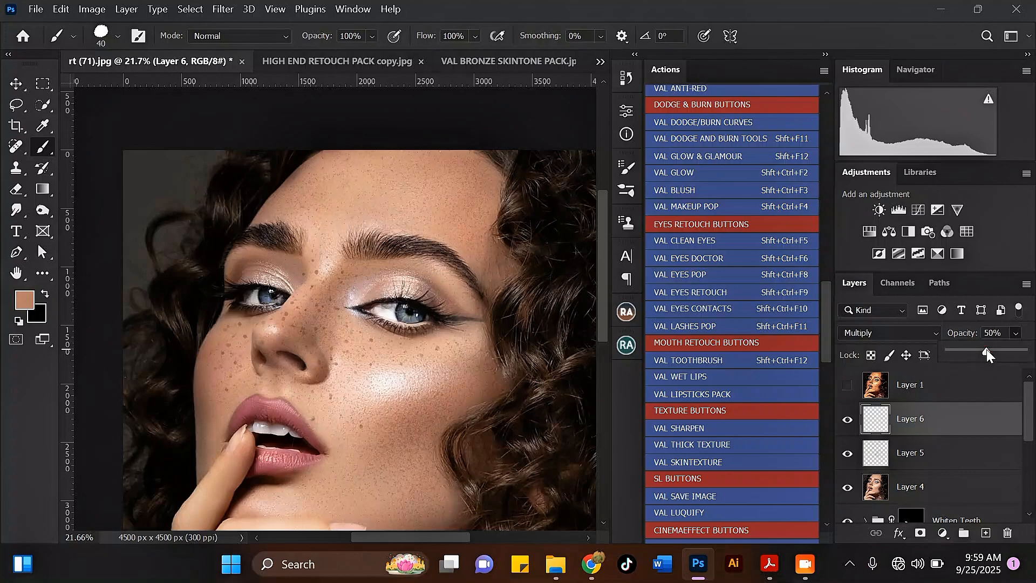
{"action": "left_click_drag", "start_coordinate": [987, 349], "coordinate": [983, 350]}
{"action": "scroll", "coordinate": [461, 269], "scroll_direction": "down", "scroll_amount": 3}
{"action": "scroll", "coordinate": [388, 340], "scroll_direction": "up", "scroll_amount": 5}
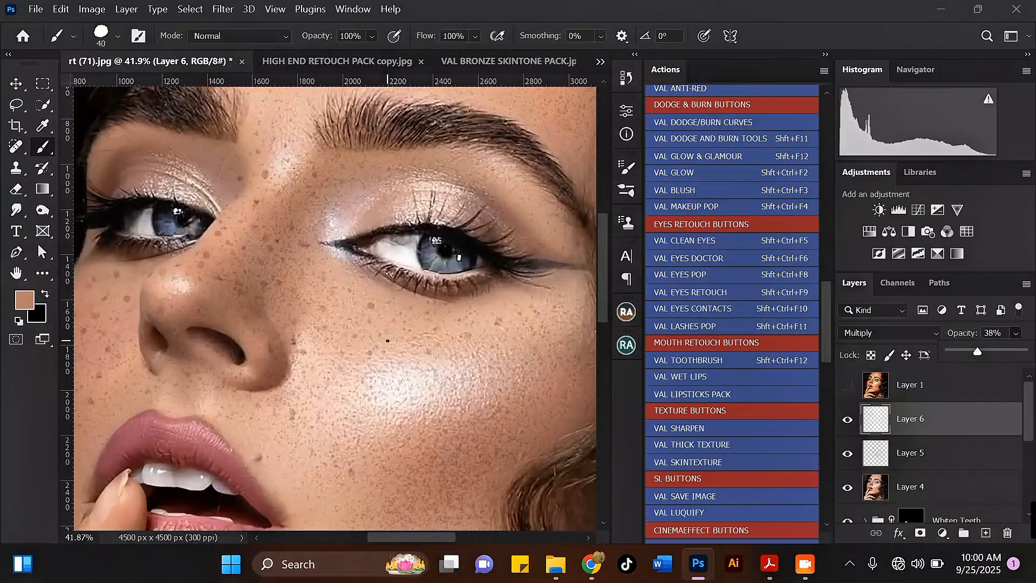
Step: Stamp all visible layers into a new merged layer directly above the freckle layer
{"action": "scroll", "coordinate": [246, 360], "scroll_direction": "down", "scroll_amount": 5}
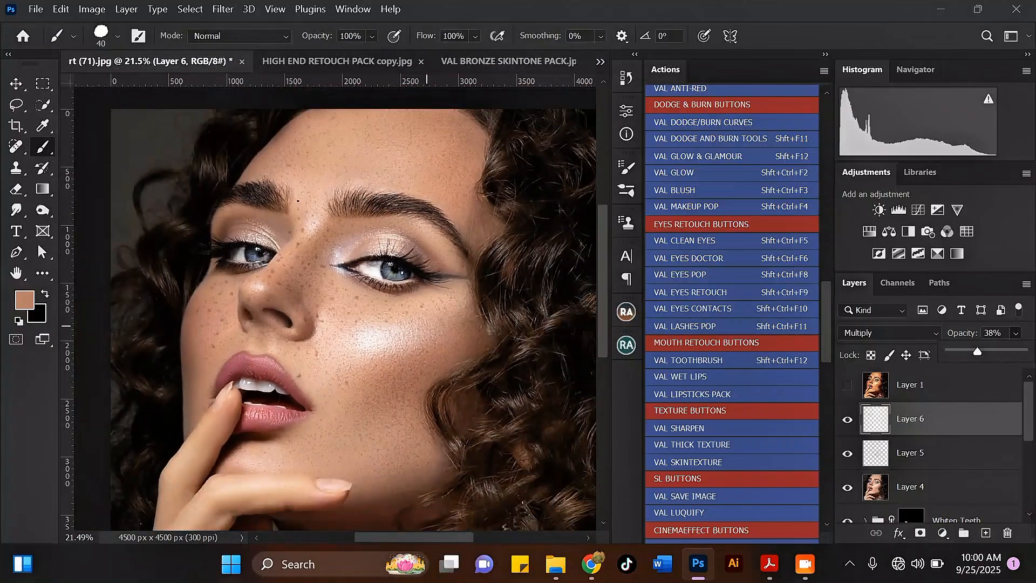
{"action": "scroll", "coordinate": [315, 222], "scroll_direction": "down", "scroll_amount": 2}
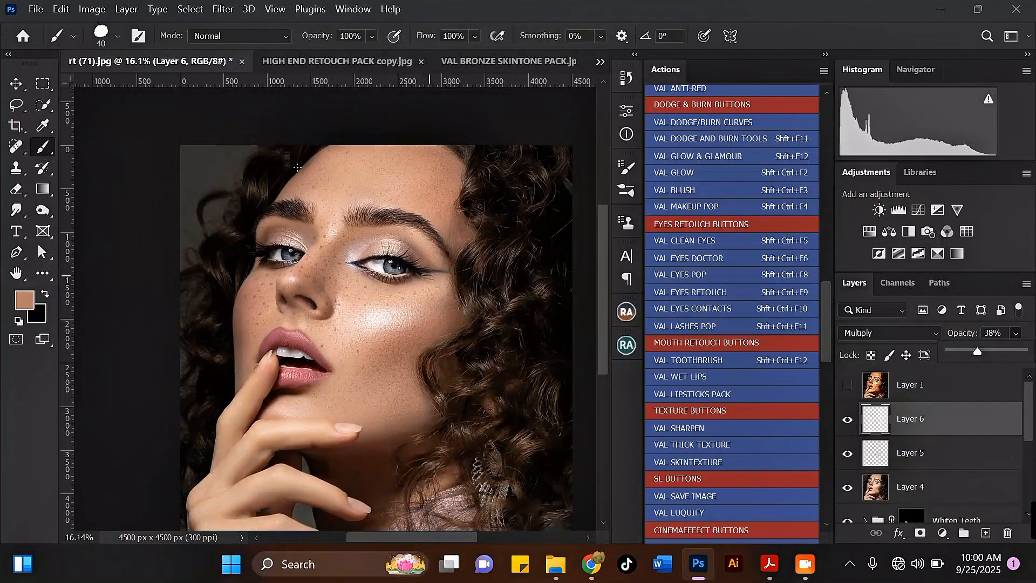
{"action": "scroll", "coordinate": [330, 170], "scroll_direction": "down", "scroll_amount": 1}
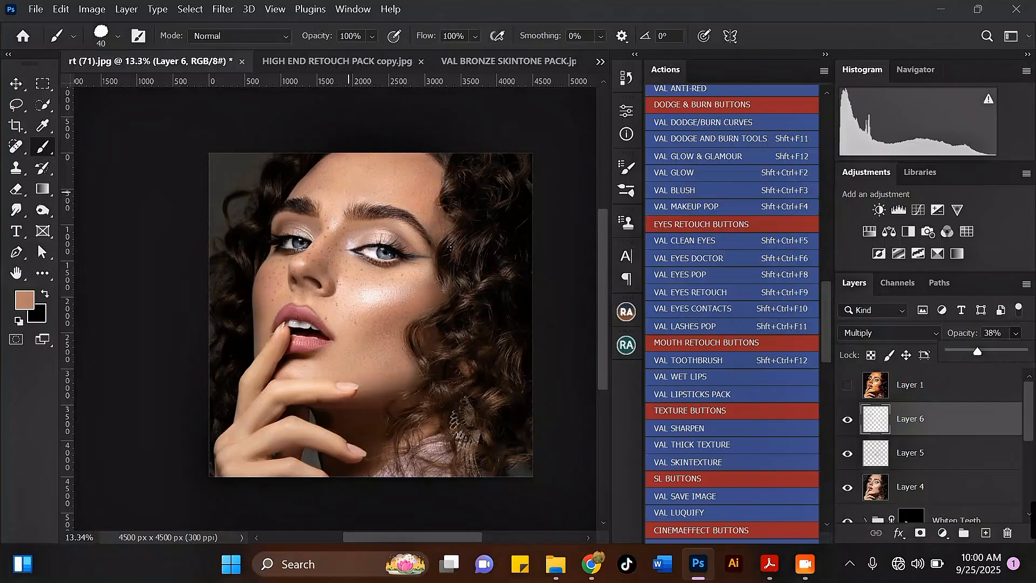
{"action": "scroll", "coordinate": [404, 276], "scroll_direction": "up", "scroll_amount": 2}
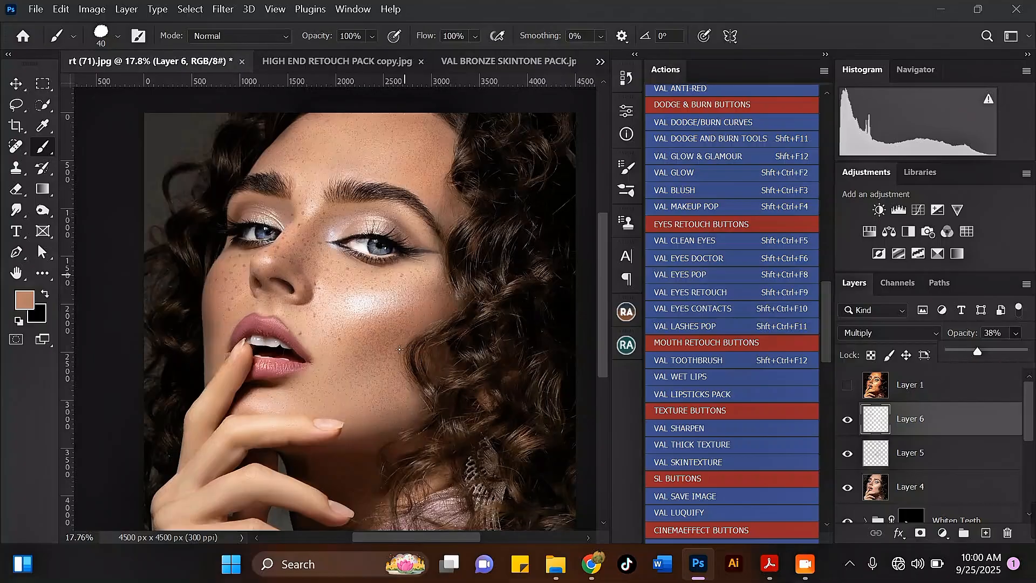
{"action": "scroll", "coordinate": [380, 363], "scroll_direction": "down", "scroll_amount": 3}
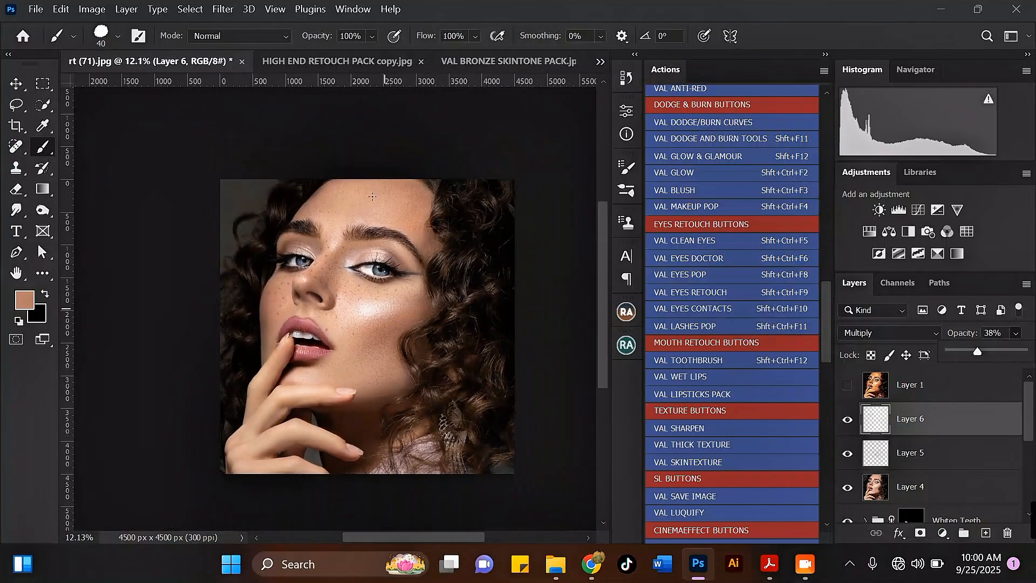
{"action": "scroll", "coordinate": [368, 280], "scroll_direction": "up", "scroll_amount": 1}
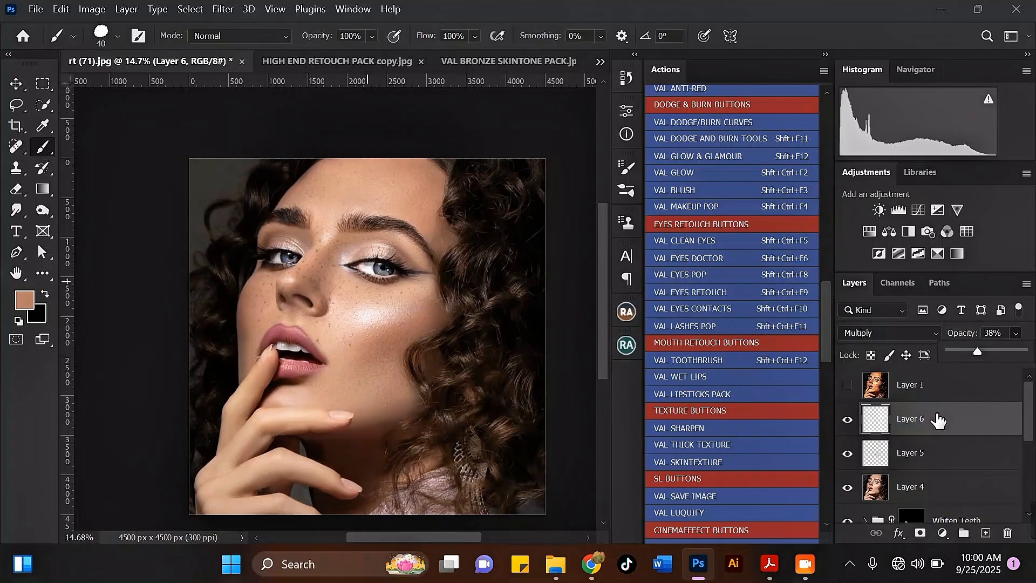
{"action": "scroll", "coordinate": [437, 332], "scroll_direction": "up", "scroll_amount": 1}
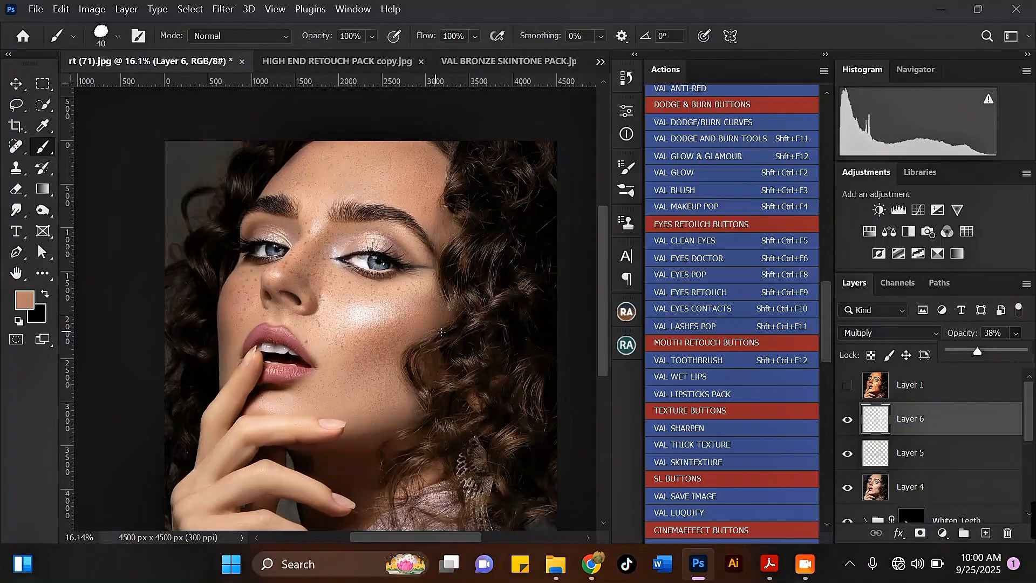
{"action": "key", "text": "ctrl+alt+shift+e"}
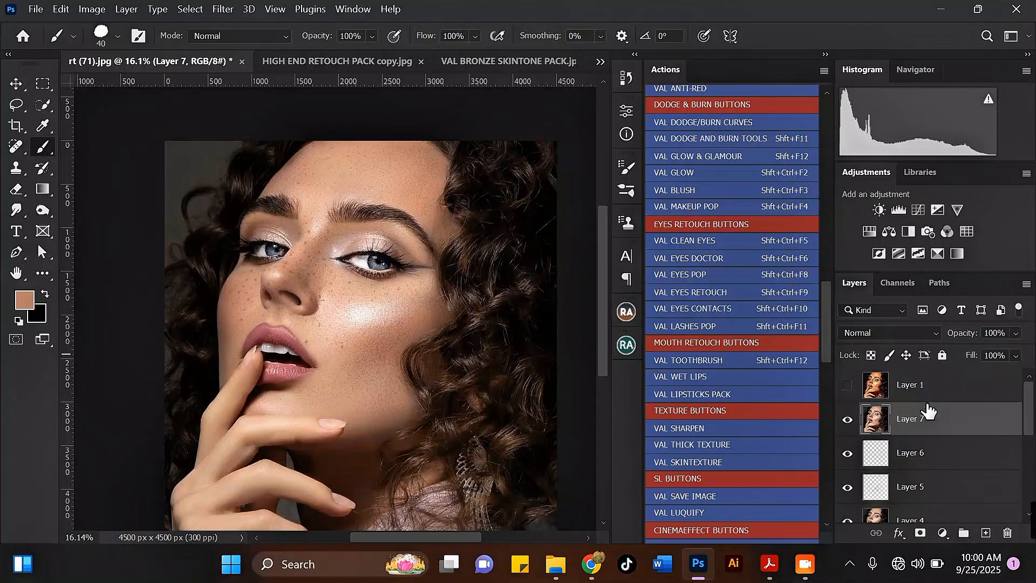
Step: View the VAL BRONZE SKINTONE PACK image and return to the portrait document
{"action": "left_click_drag", "start_coordinate": [828, 329], "coordinate": [835, 157]}
{"action": "left_click", "coordinate": [490, 56]}
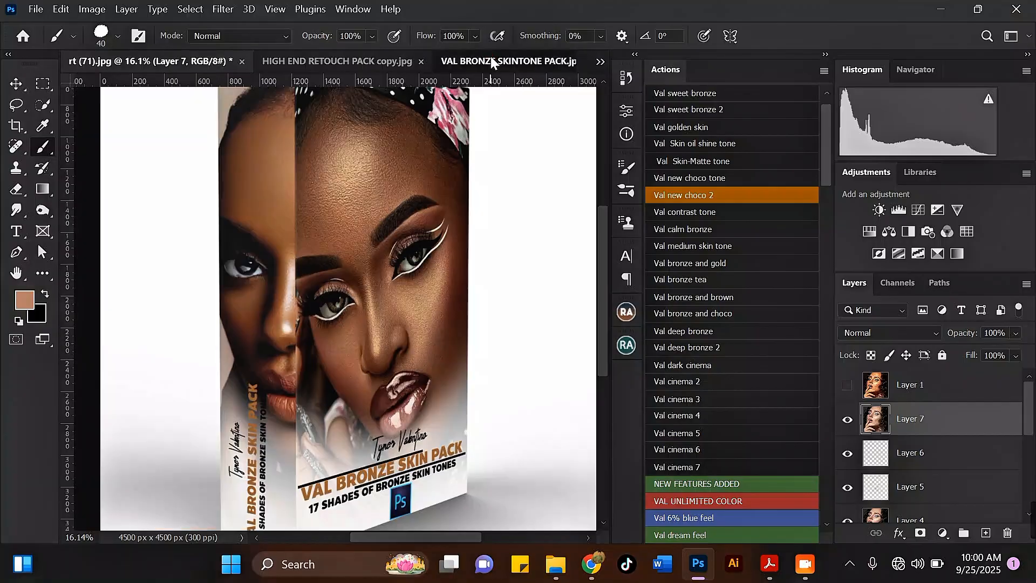
{"action": "left_click", "coordinate": [76, 60]}
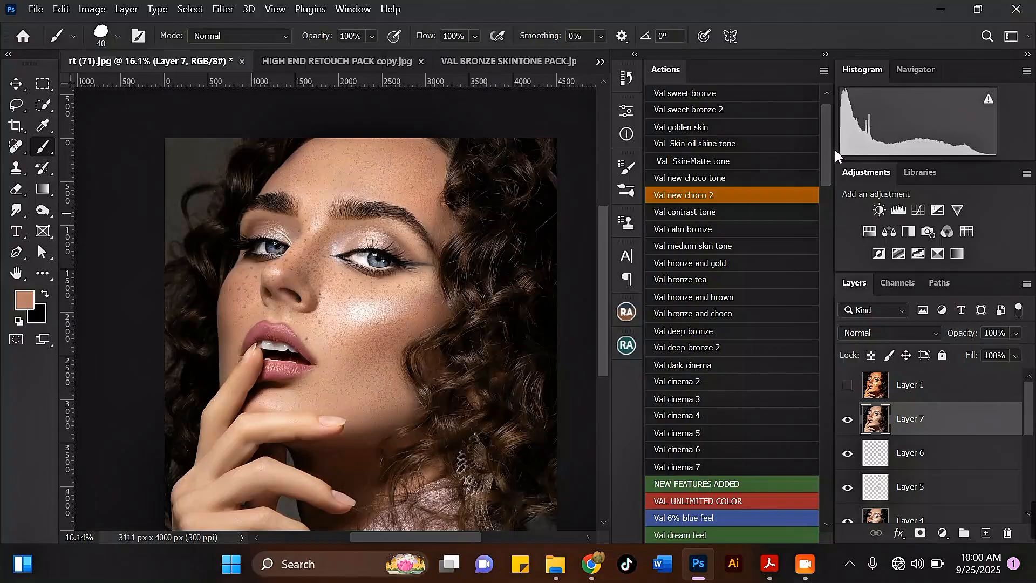
Step: Run the Val Bronze tone action on the merged portrait layer, continuing past its welcome message
{"action": "scroll", "coordinate": [827, 156], "scroll_direction": "up", "scroll_amount": 2}
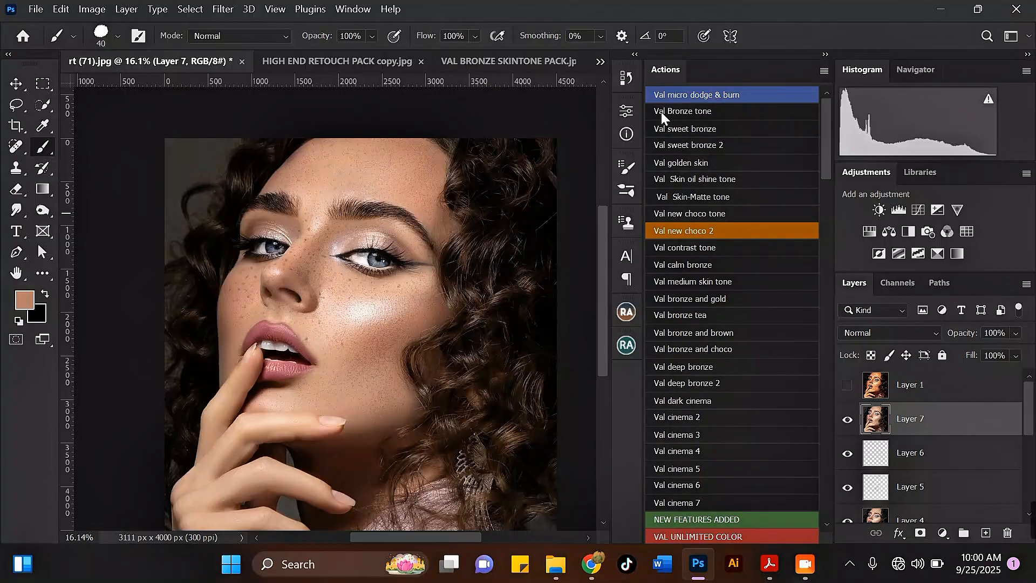
{"action": "left_click", "coordinate": [704, 110]}
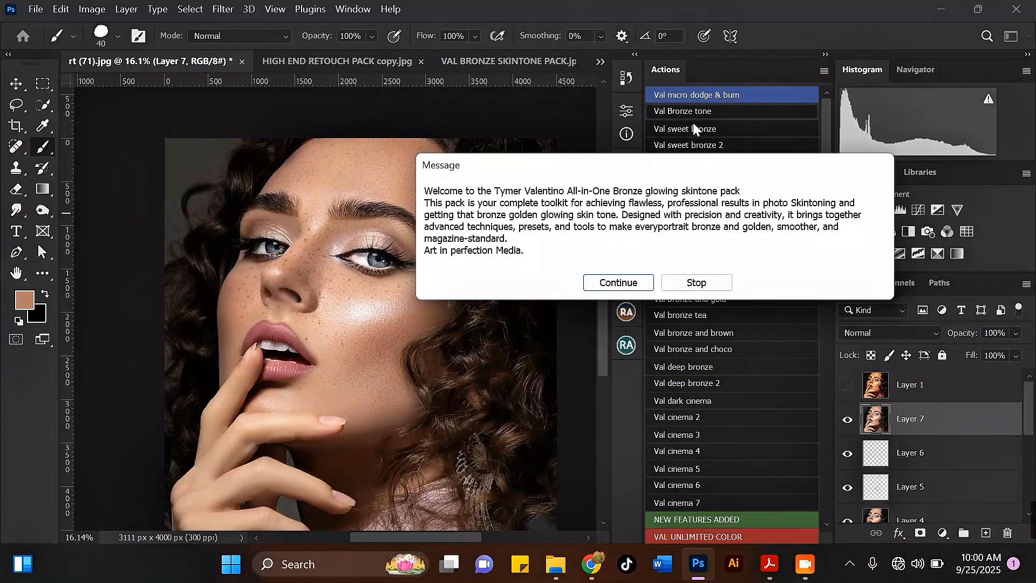
{"action": "left_click", "coordinate": [637, 281]}
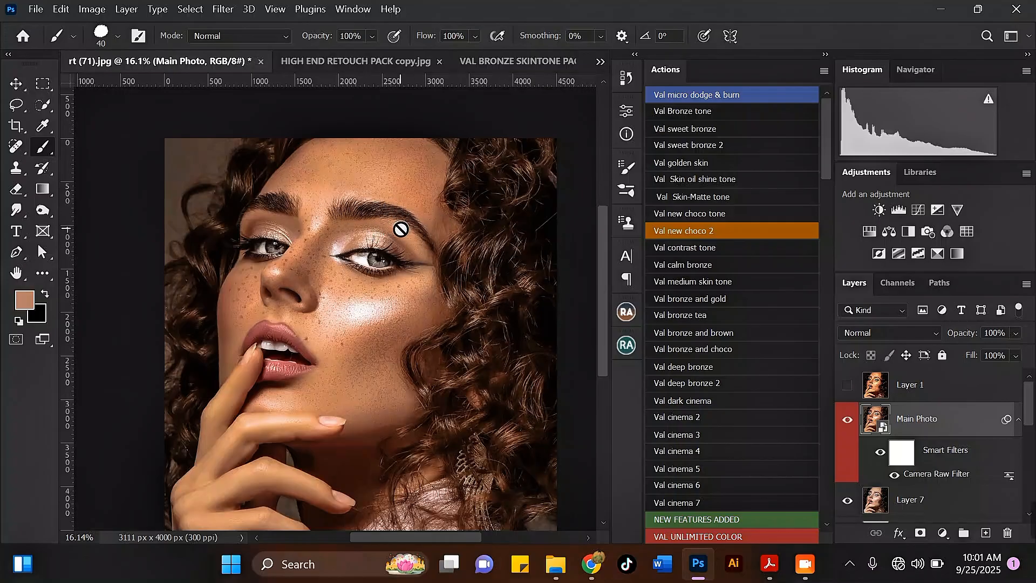
Step: Examine the bronze toning on the face and across the whole portrait at different magnifications
{"action": "scroll", "coordinate": [401, 229], "scroll_direction": "down", "scroll_amount": 2}
{"action": "scroll", "coordinate": [393, 220], "scroll_direction": "up", "scroll_amount": 2}
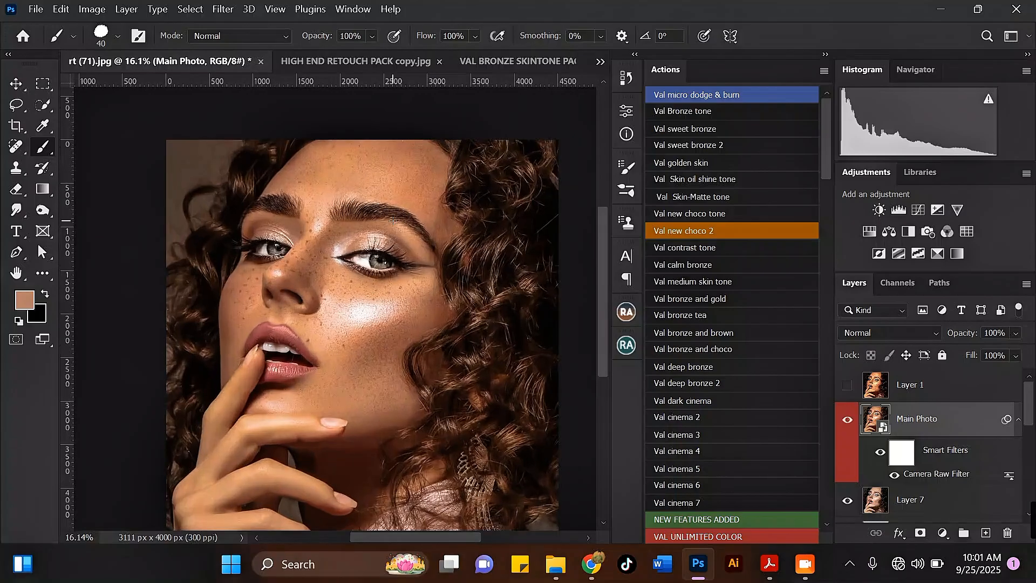
{"action": "scroll", "coordinate": [393, 222], "scroll_direction": "up", "scroll_amount": 1}
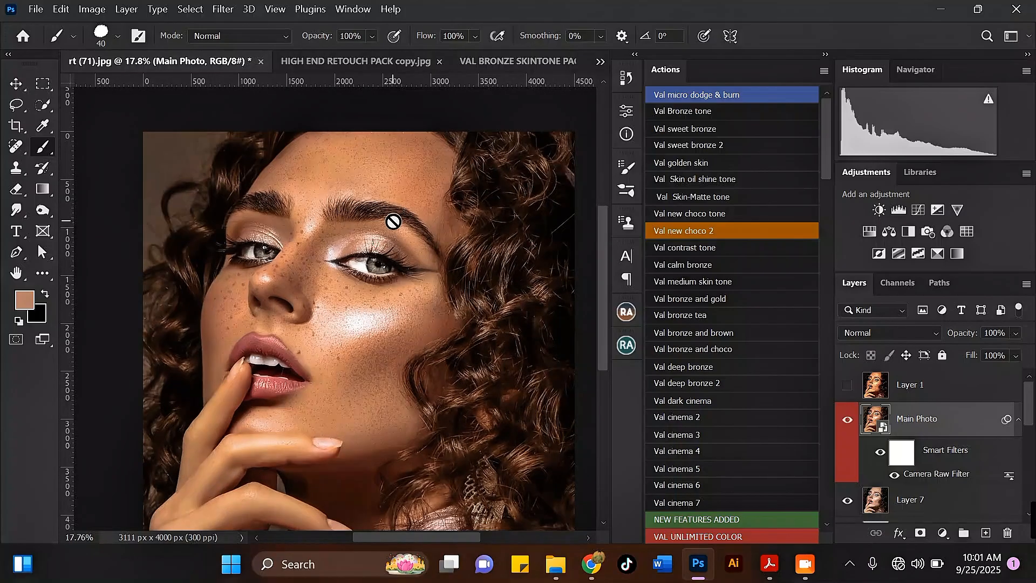
{"action": "scroll", "coordinate": [380, 233], "scroll_direction": "down", "scroll_amount": 1}
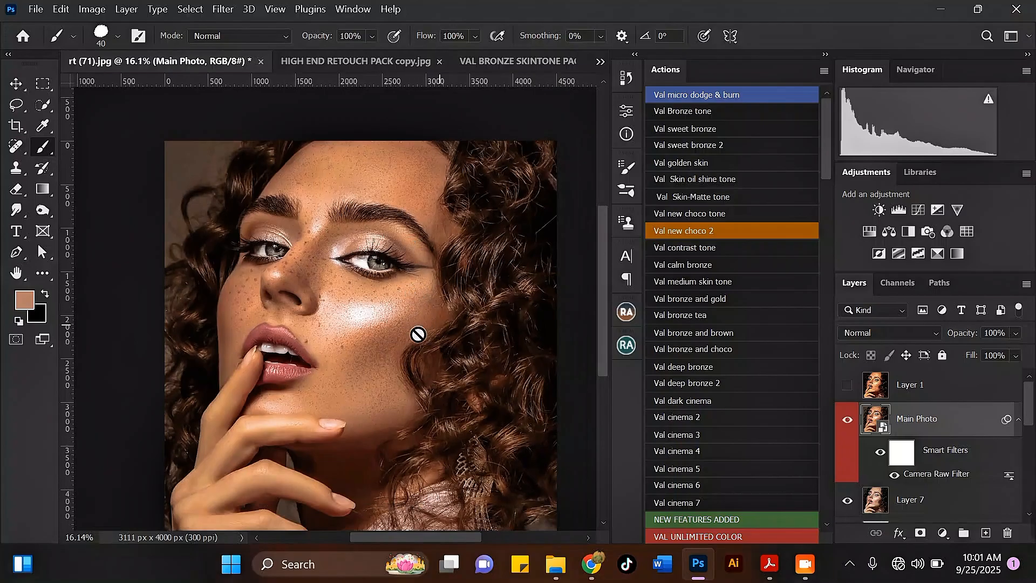
{"action": "scroll", "coordinate": [402, 331], "scroll_direction": "up", "scroll_amount": 1}
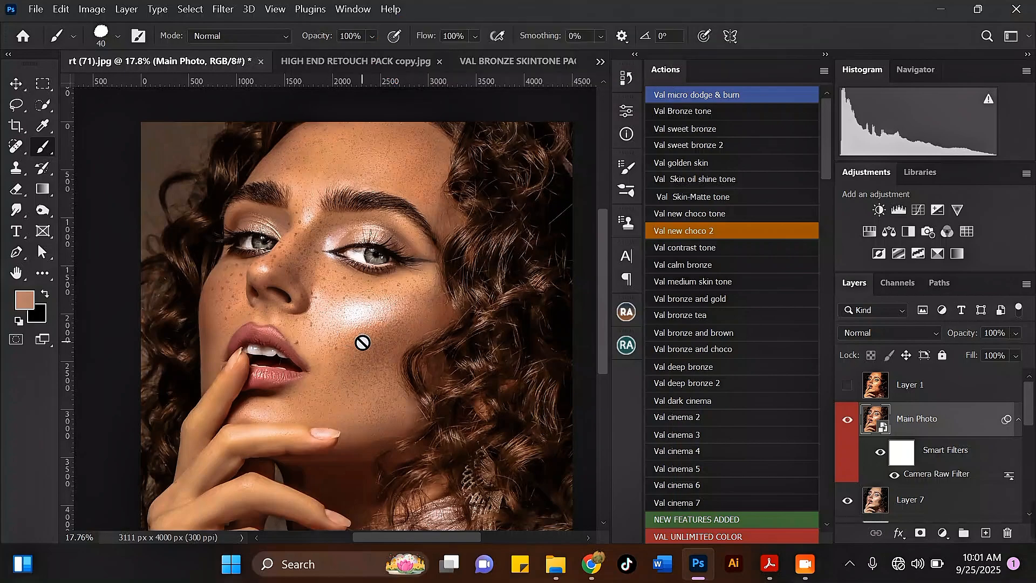
{"action": "scroll", "coordinate": [359, 340], "scroll_direction": "down", "scroll_amount": 1}
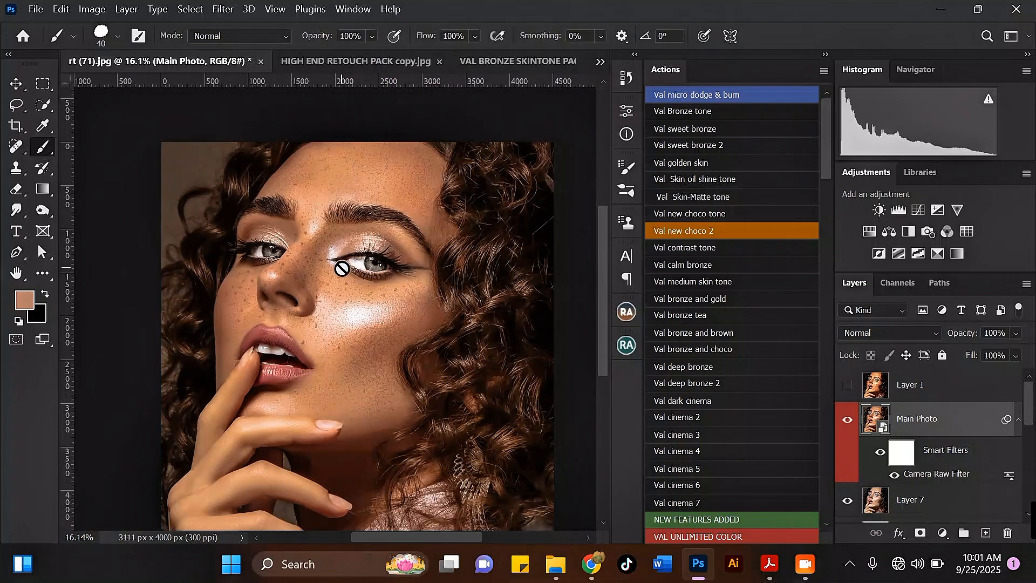
{"action": "scroll", "coordinate": [341, 263], "scroll_direction": "down", "scroll_amount": 2}
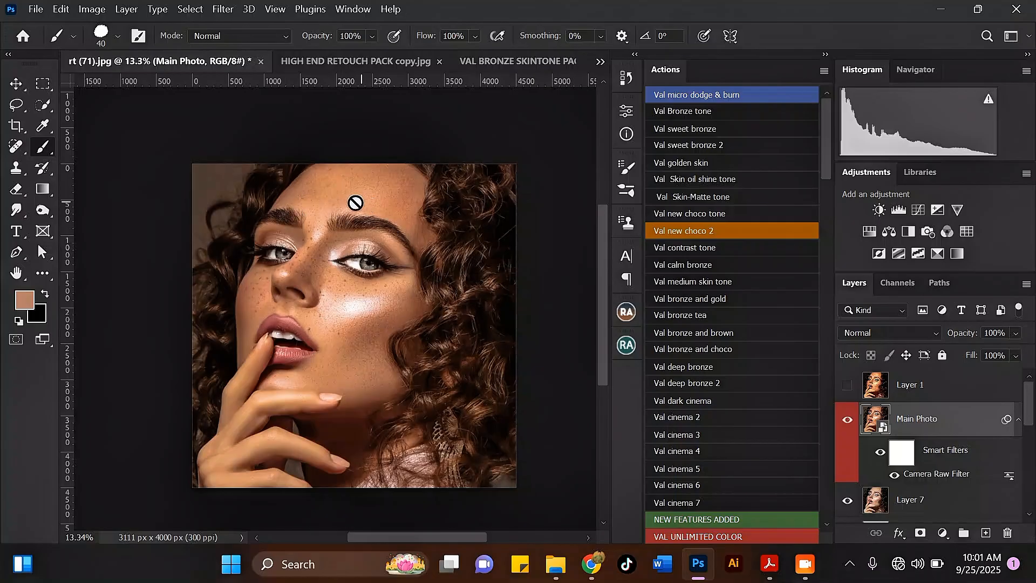
Step: Run the VAL DODGE/BURN CURVES action above the Main Photo layer, continuing past its messages
{"action": "scroll", "coordinate": [346, 202], "scroll_direction": "up", "scroll_amount": 1}
{"action": "scroll", "coordinate": [316, 217], "scroll_direction": "up", "scroll_amount": 1}
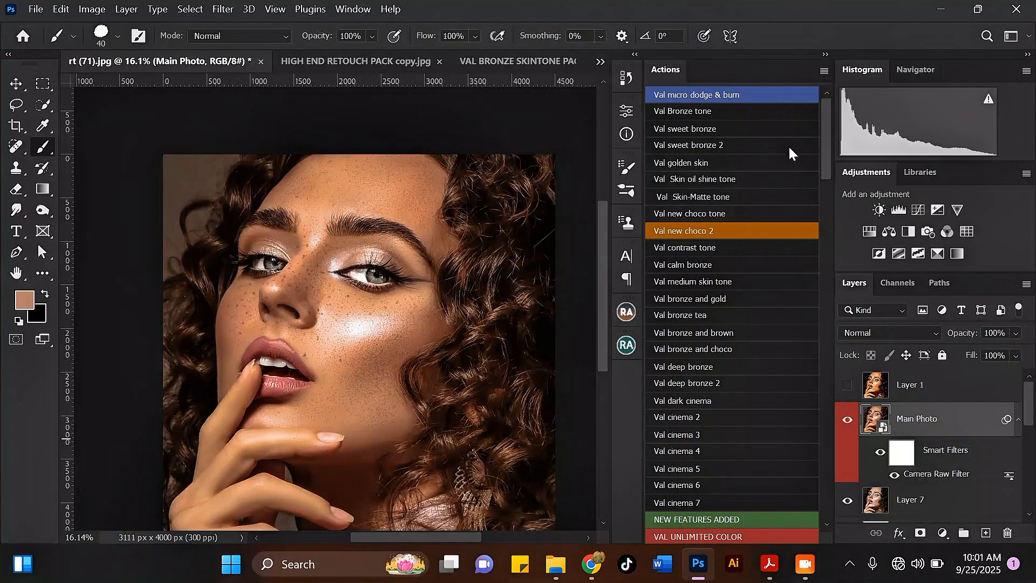
{"action": "left_click_drag", "start_coordinate": [822, 148], "coordinate": [829, 305]}
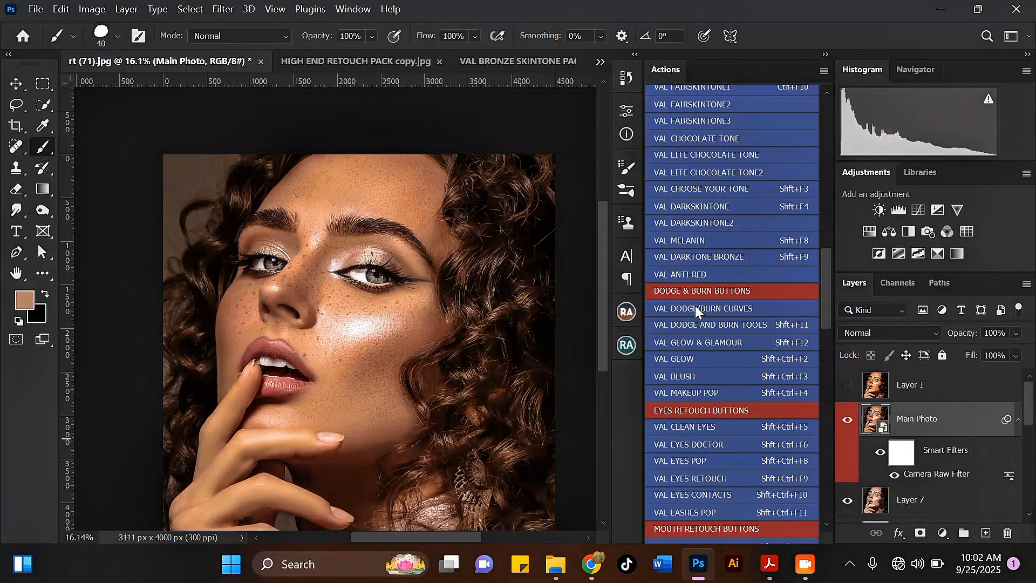
{"action": "left_click", "coordinate": [746, 306]}
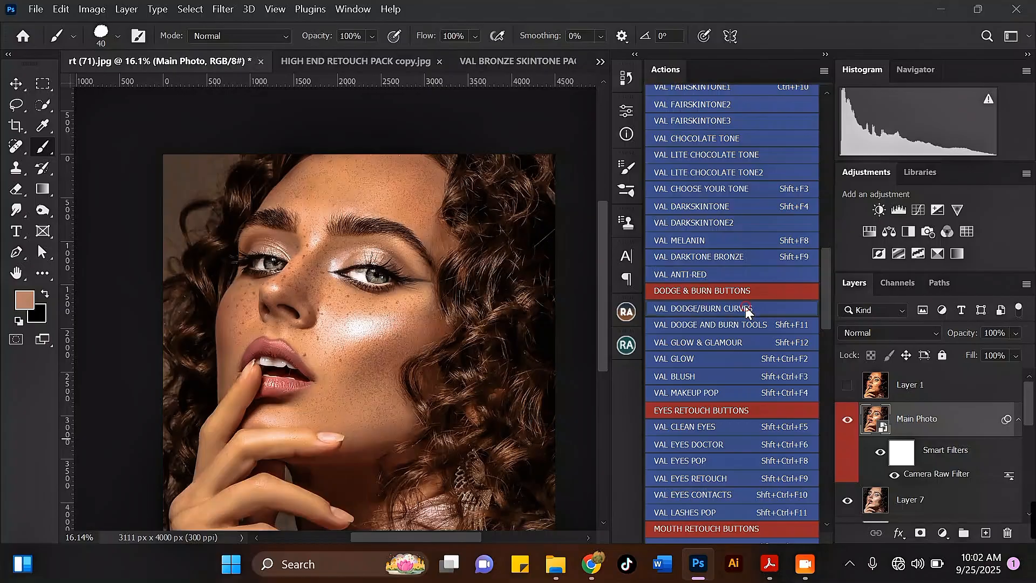
{"action": "key", "text": "Return"}
{"action": "key", "text": "Return"}
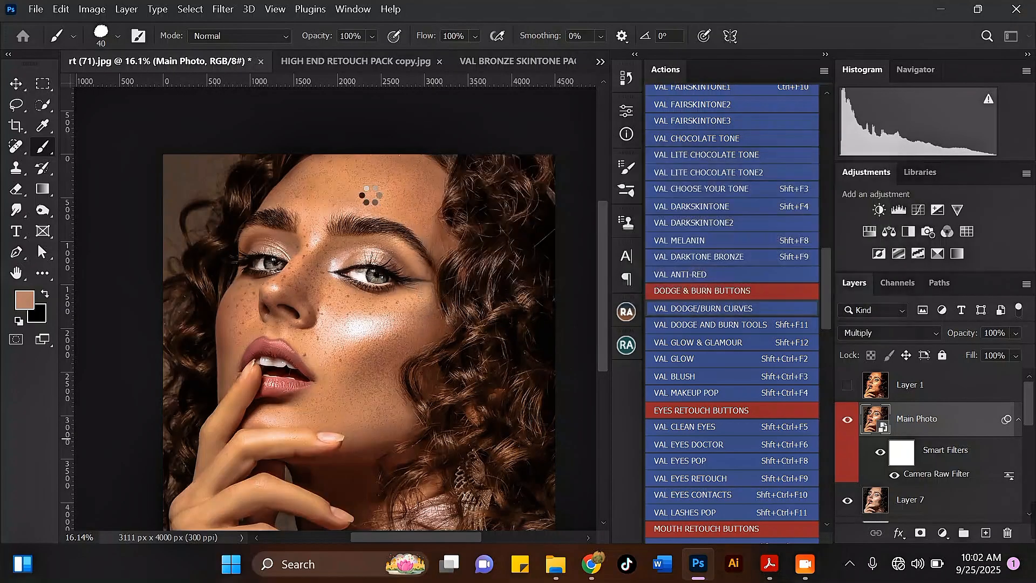
{"action": "key", "text": "Return"}
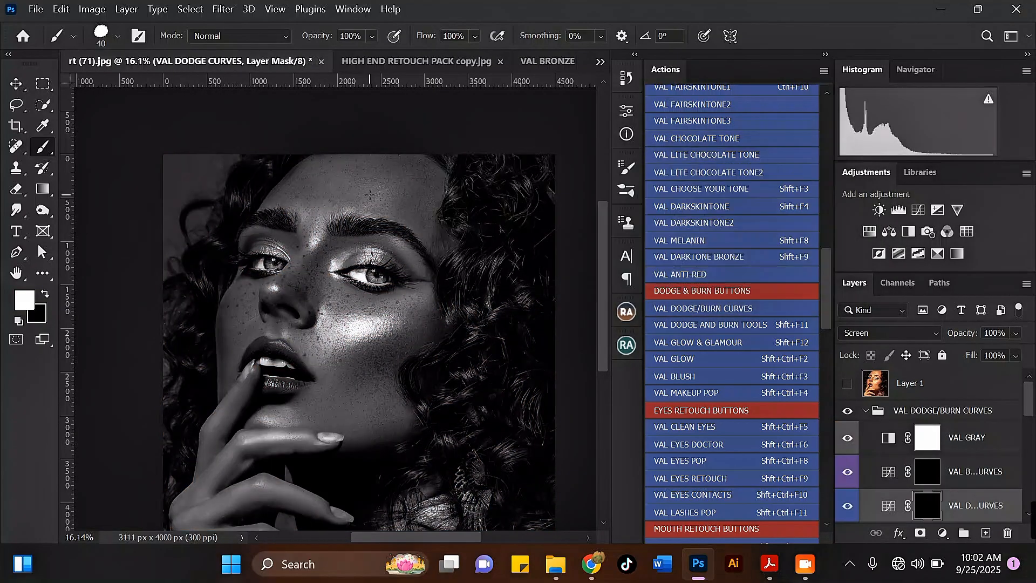
Step: Set Yellows to 19 in the VAL GRAY black-and-white adjustment
{"action": "double_click", "coordinate": [889, 440]}
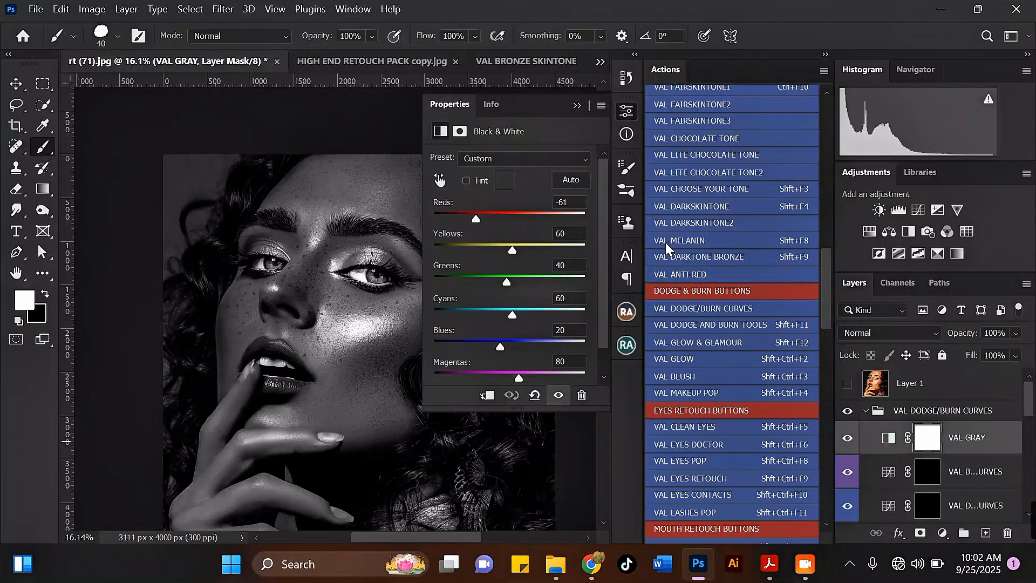
{"action": "left_click_drag", "start_coordinate": [513, 253], "coordinate": [501, 256]}
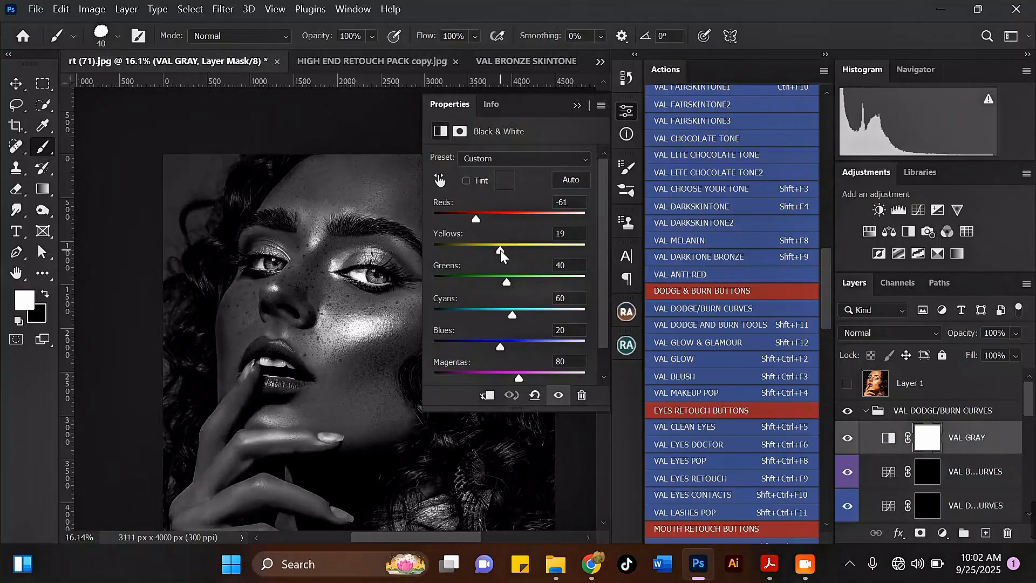
{"action": "left_click", "coordinate": [577, 106]}
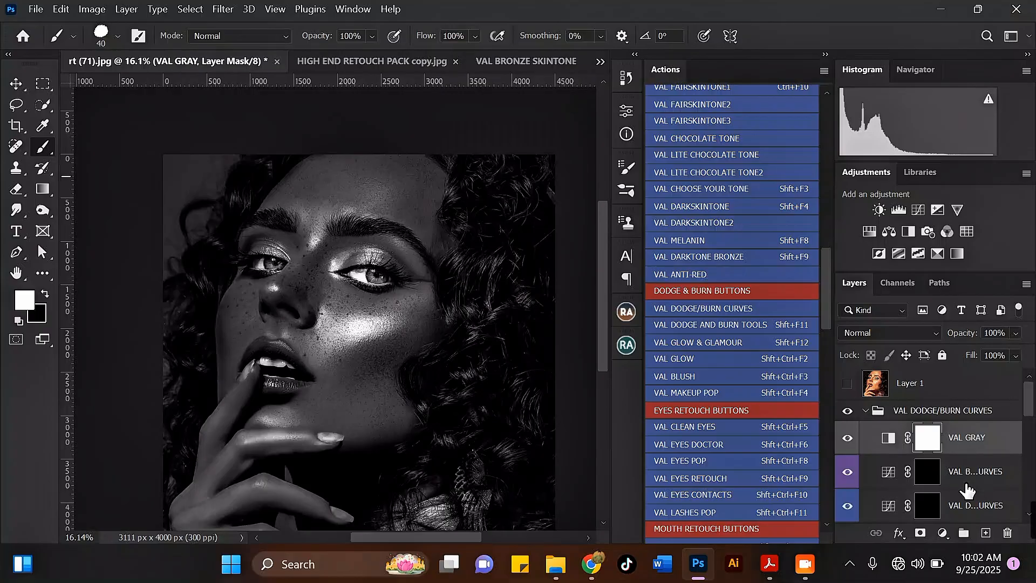
Step: Target the VAL DODGE CURVES layer mask and set the brush to 3% flow and 200 px
{"action": "left_click", "coordinate": [933, 507]}
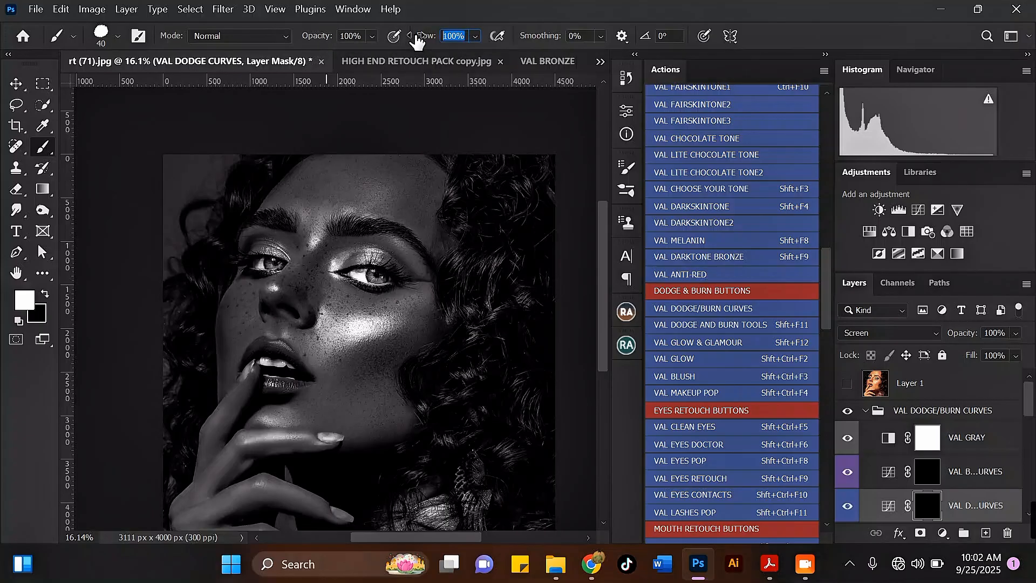
{"action": "type", "text": "3"}
{"action": "key", "text": "Return"}
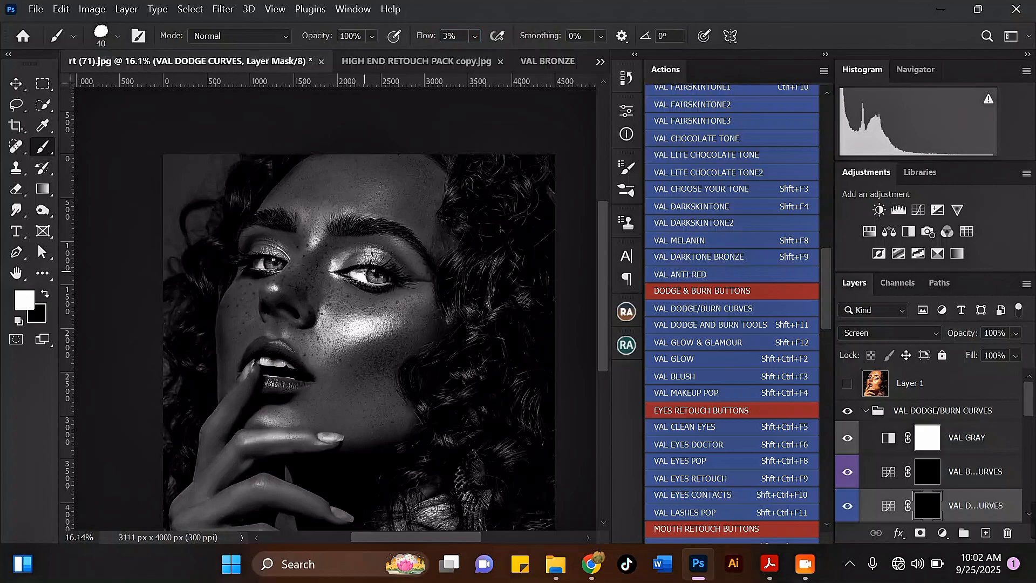
{"action": "key", "text": "bracketright"}
{"action": "key", "text": "bracketright"}
{"action": "scroll", "coordinate": [284, 275], "scroll_direction": "up", "scroll_amount": 3}
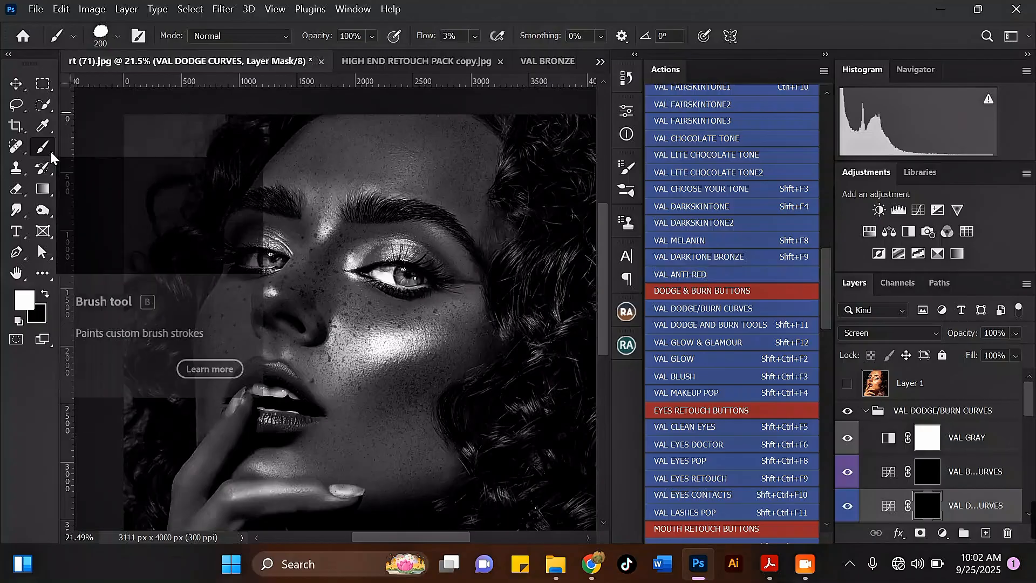
Step: Switch the brush preset from the freckles brush to Soft Round in General Brushes
{"action": "left_click", "coordinate": [120, 36]}
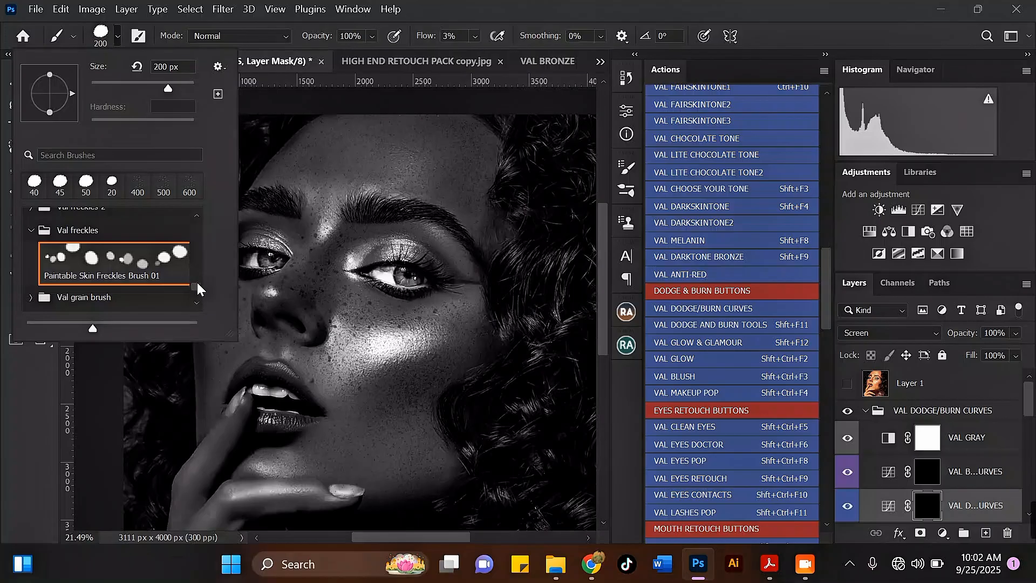
{"action": "left_click_drag", "start_coordinate": [195, 287], "coordinate": [198, 218]}
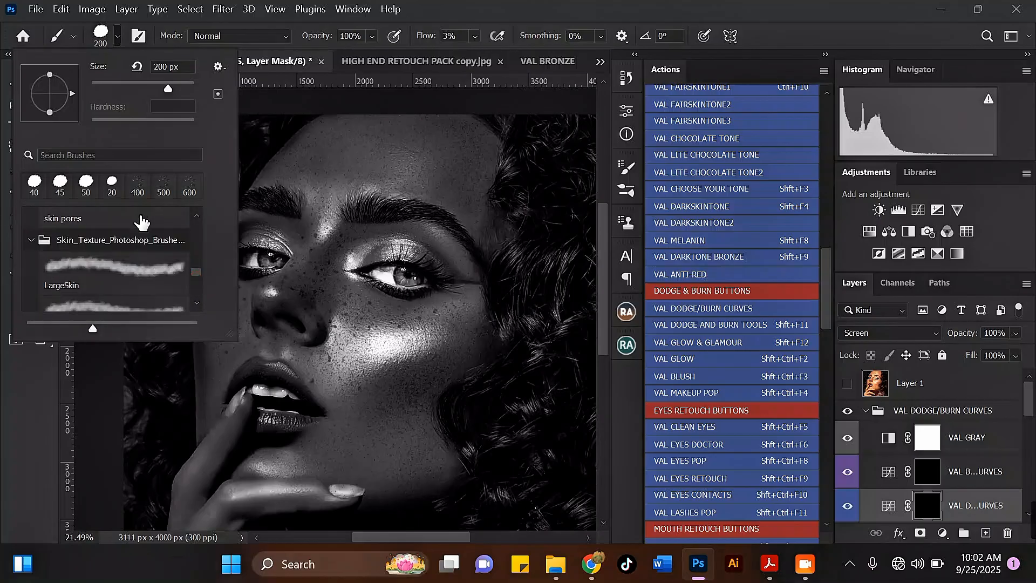
{"action": "left_click", "coordinate": [31, 240]}
{"action": "left_click_drag", "start_coordinate": [195, 278], "coordinate": [199, 205]}
{"action": "left_click", "coordinate": [30, 219]}
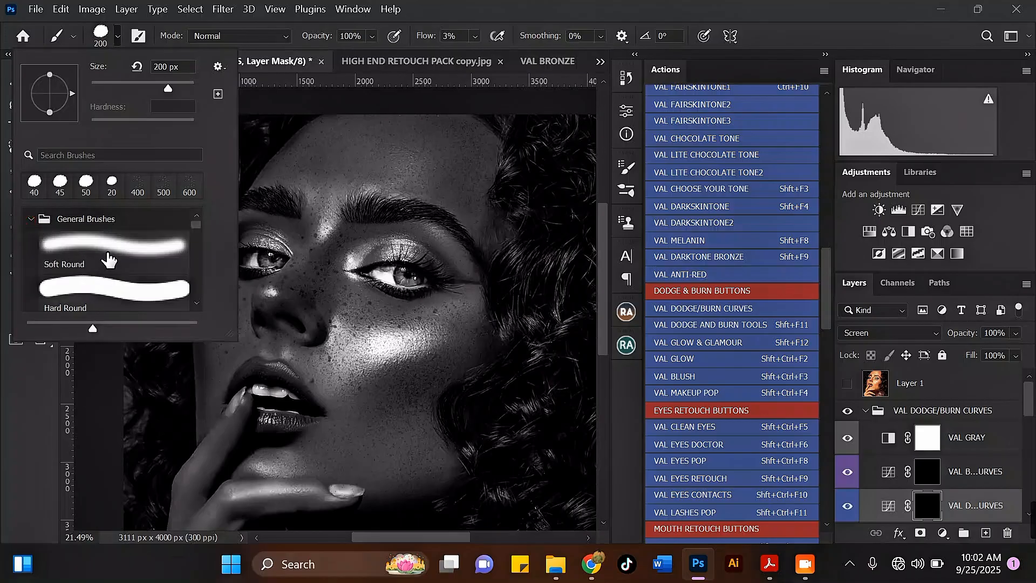
{"action": "left_click", "coordinate": [105, 246]}
{"action": "key", "text": "Return"}
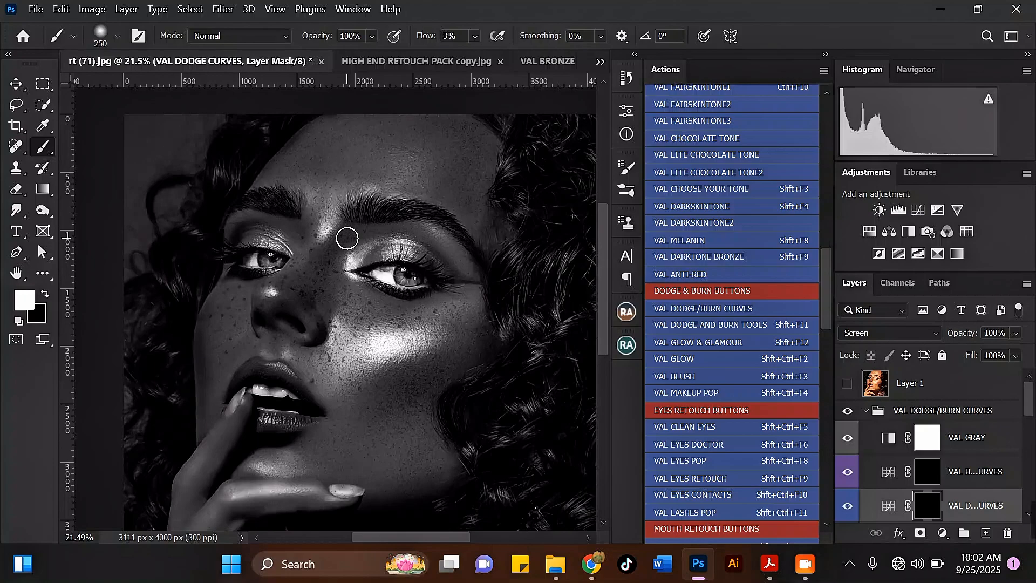
Step: Dodge the skin between the eyebrows and the inner corner and lid of the eye nearer the bright cheek
{"action": "scroll", "coordinate": [313, 224], "scroll_direction": "up", "scroll_amount": 1}
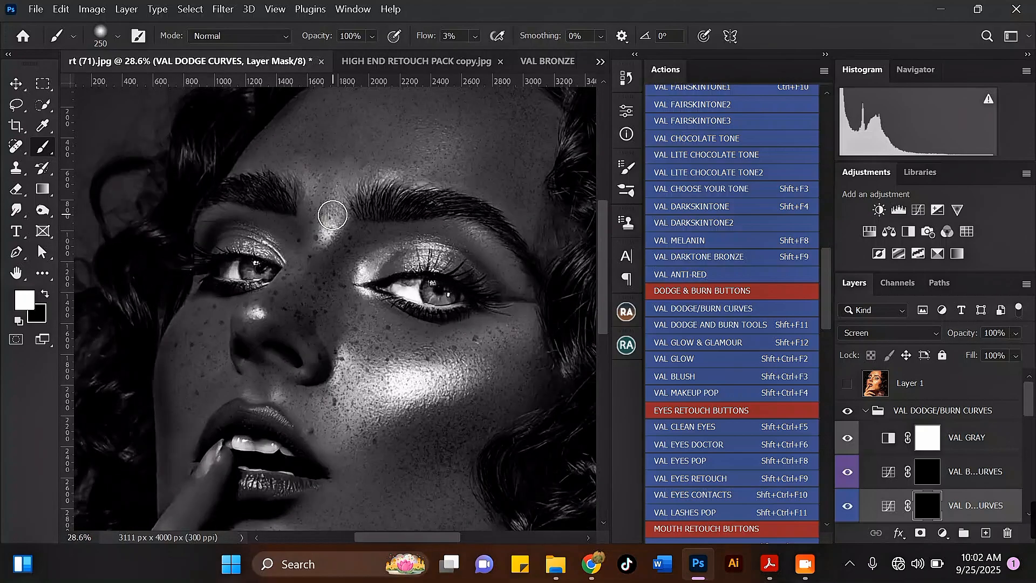
{"action": "mouse_move", "coordinate": [332, 215]}
{"action": "left_mouse_down"}
{"action": "mouse_move", "coordinate": [322, 240]}
{"action": "mouse_move", "coordinate": [331, 197]}
{"action": "mouse_move", "coordinate": [365, 212]}
{"action": "left_mouse_up"}
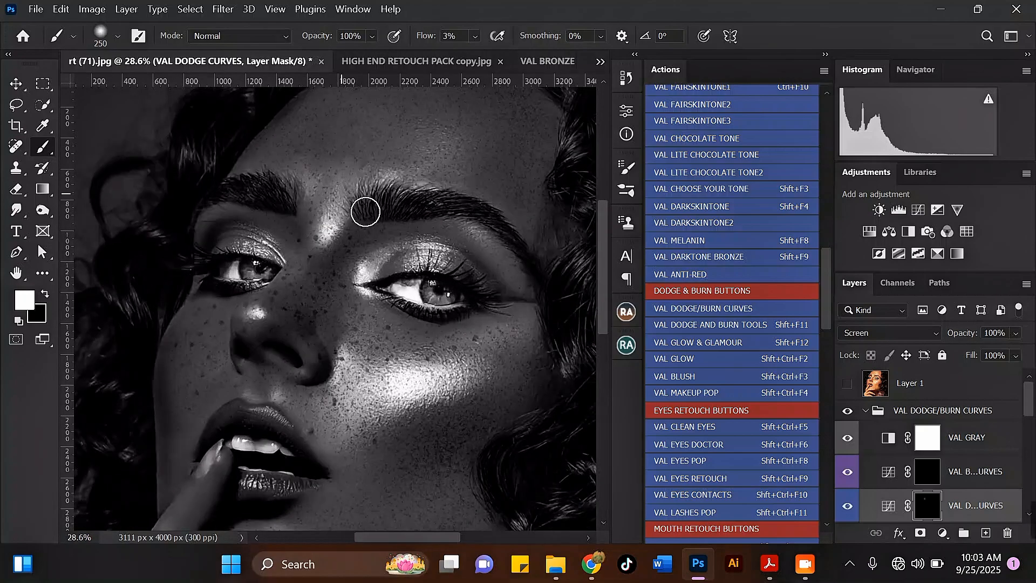
{"action": "key", "text": "bracketleft"}
{"action": "mouse_move", "coordinate": [364, 274]}
{"action": "left_mouse_down"}
{"action": "mouse_move", "coordinate": [410, 249]}
{"action": "mouse_move", "coordinate": [450, 256]}
{"action": "mouse_move", "coordinate": [394, 249]}
{"action": "left_mouse_up"}
{"action": "scroll", "coordinate": [399, 251], "scroll_direction": "down", "scroll_amount": 1}
{"action": "scroll", "coordinate": [422, 333], "scroll_direction": "up", "scroll_amount": 1}
Step: Dodge the bright cheek highlight and the nose with the soft brush at 300 px
{"action": "key", "text": "bracketright"}
{"action": "key", "text": "bracketright"}
{"action": "mouse_move", "coordinate": [443, 336]}
{"action": "left_mouse_down"}
{"action": "mouse_move", "coordinate": [475, 339]}
{"action": "mouse_move", "coordinate": [500, 320]}
{"action": "mouse_move", "coordinate": [500, 306]}
{"action": "mouse_move", "coordinate": [465, 349]}
{"action": "mouse_move", "coordinate": [512, 312]}
{"action": "mouse_move", "coordinate": [466, 346]}
{"action": "left_mouse_up"}
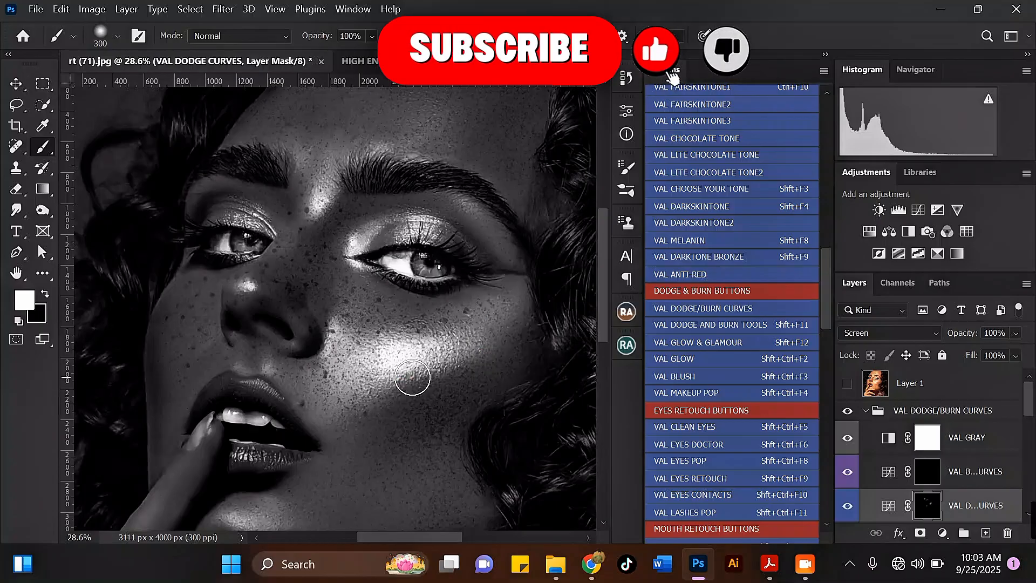
{"action": "mouse_move", "coordinate": [413, 377]}
{"action": "left_mouse_down"}
{"action": "mouse_move", "coordinate": [377, 390]}
{"action": "mouse_move", "coordinate": [434, 367]}
{"action": "left_mouse_up"}
{"action": "mouse_move", "coordinate": [351, 374]}
{"action": "left_mouse_down"}
{"action": "mouse_move", "coordinate": [340, 336]}
{"action": "mouse_move", "coordinate": [287, 280]}
{"action": "mouse_move", "coordinate": [252, 286]}
{"action": "mouse_move", "coordinate": [274, 254]}
{"action": "mouse_move", "coordinate": [242, 286]}
{"action": "mouse_move", "coordinate": [263, 270]}
{"action": "left_mouse_up"}
Step: Dodge the other eye's upper lid with the soft brush reduced to 200 px
{"action": "key", "text": "bracketleft"}
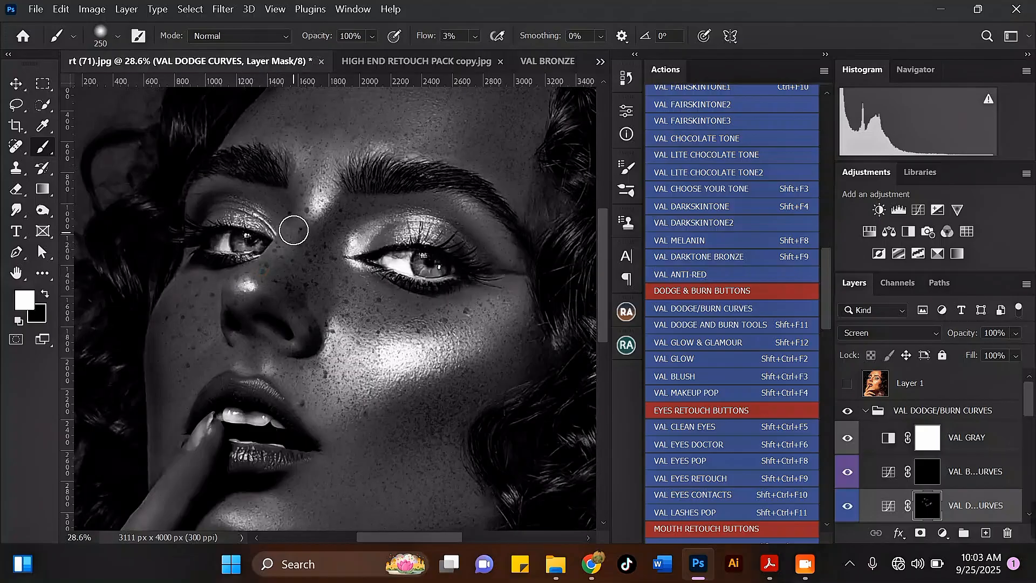
{"action": "key", "text": "bracketleft"}
{"action": "mouse_move", "coordinate": [234, 203]}
{"action": "left_mouse_down"}
{"action": "mouse_move", "coordinate": [264, 229]}
{"action": "mouse_move", "coordinate": [222, 215]}
{"action": "left_mouse_up"}
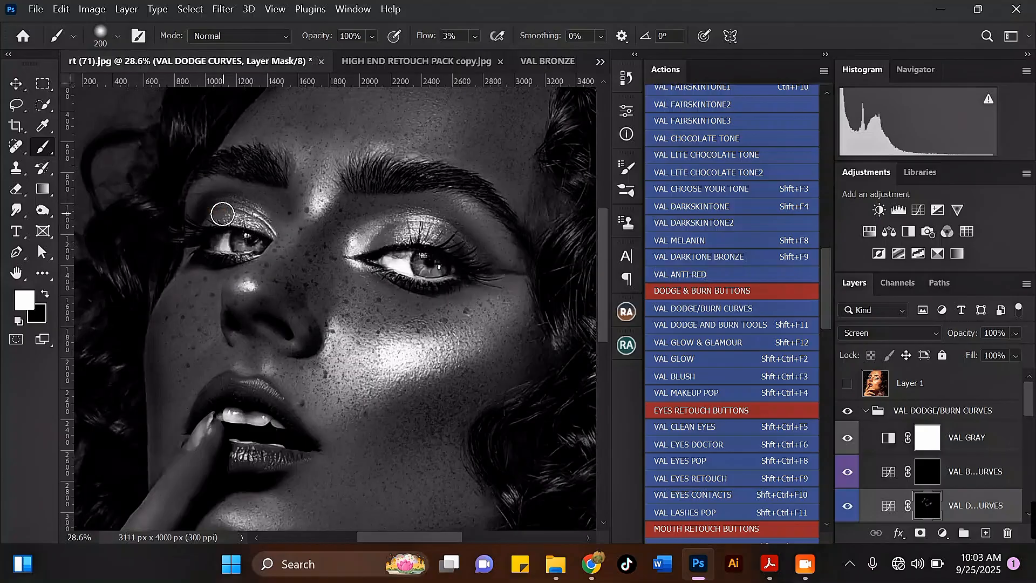
{"action": "scroll", "coordinate": [278, 213], "scroll_direction": "down", "scroll_amount": 4}
{"action": "scroll", "coordinate": [409, 280], "scroll_direction": "up", "scroll_amount": 2}
Step: Dodge the upper cheekbone below the outer eye with the brush enlarged to 400 px
{"action": "key", "text": "bracketright"}
{"action": "key", "text": "bracketright"}
{"action": "key", "text": "bracketright"}
{"action": "key", "text": "bracketright"}
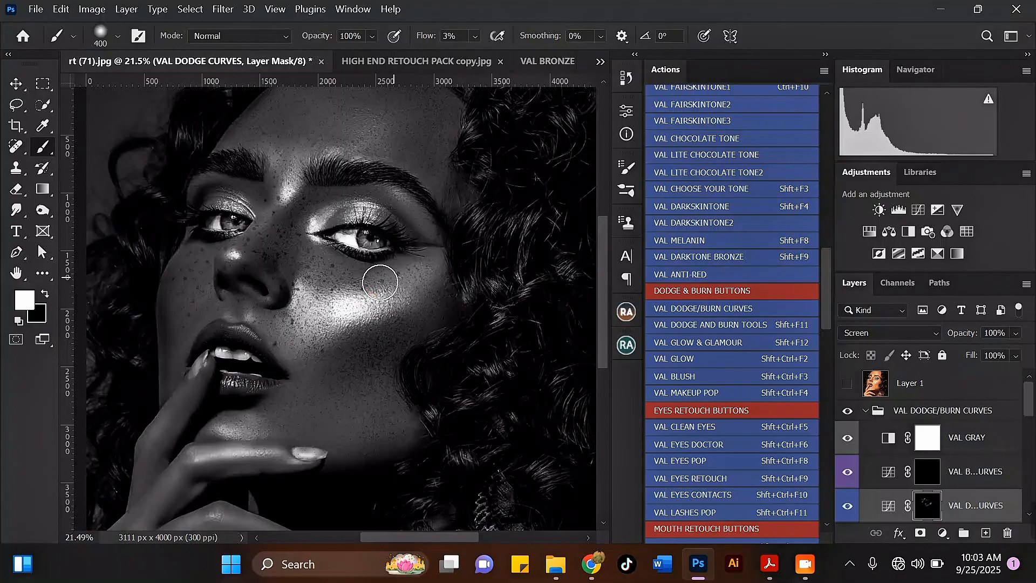
{"action": "mouse_move", "coordinate": [380, 283]}
{"action": "left_mouse_down"}
{"action": "mouse_move", "coordinate": [408, 303]}
{"action": "mouse_move", "coordinate": [419, 290]}
{"action": "mouse_move", "coordinate": [391, 321]}
{"action": "mouse_move", "coordinate": [349, 333]}
{"action": "mouse_move", "coordinate": [416, 268]}
{"action": "left_mouse_up"}
{"action": "scroll", "coordinate": [426, 273], "scroll_direction": "down", "scroll_amount": 2}
Step: Dodge from the corner of the lower lip to the chin with the brush at 300 px
{"action": "scroll", "coordinate": [294, 368], "scroll_direction": "up", "scroll_amount": 3}
{"action": "key", "text": "bracketleft"}
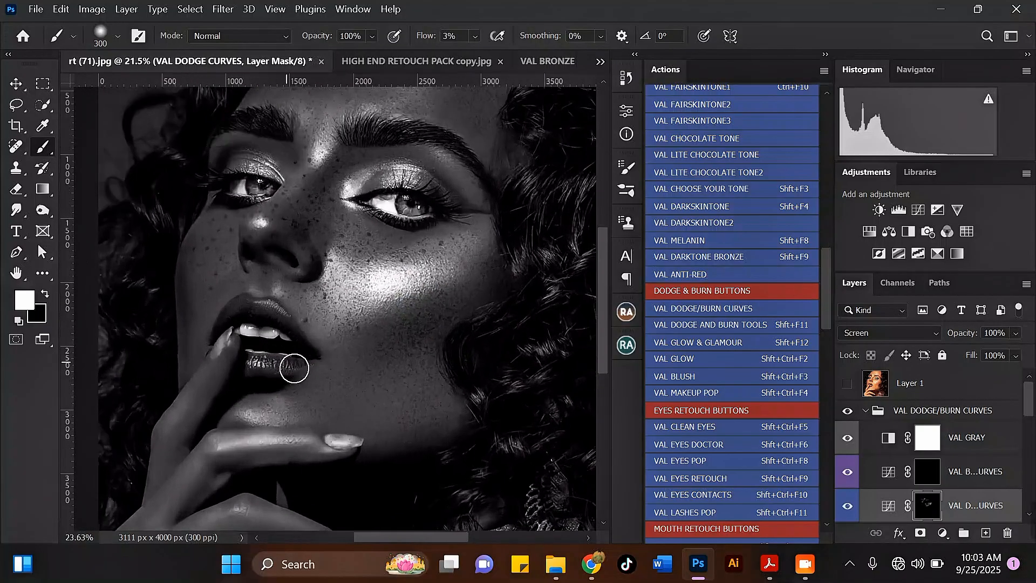
{"action": "mouse_move", "coordinate": [294, 369]}
{"action": "left_mouse_down"}
{"action": "mouse_move", "coordinate": [272, 413]}
{"action": "mouse_move", "coordinate": [249, 414]}
{"action": "mouse_move", "coordinate": [295, 409]}
{"action": "mouse_move", "coordinate": [252, 412]}
{"action": "mouse_move", "coordinate": [291, 404]}
{"action": "mouse_move", "coordinate": [259, 415]}
{"action": "left_mouse_up"}
Step: Dodge the lower lip with a 175 px brush and the upper lip edge with a 150 px brush
{"action": "key", "text": "bracketleft"}
{"action": "key", "text": "bracketleft"}
{"action": "key", "text": "bracketleft"}
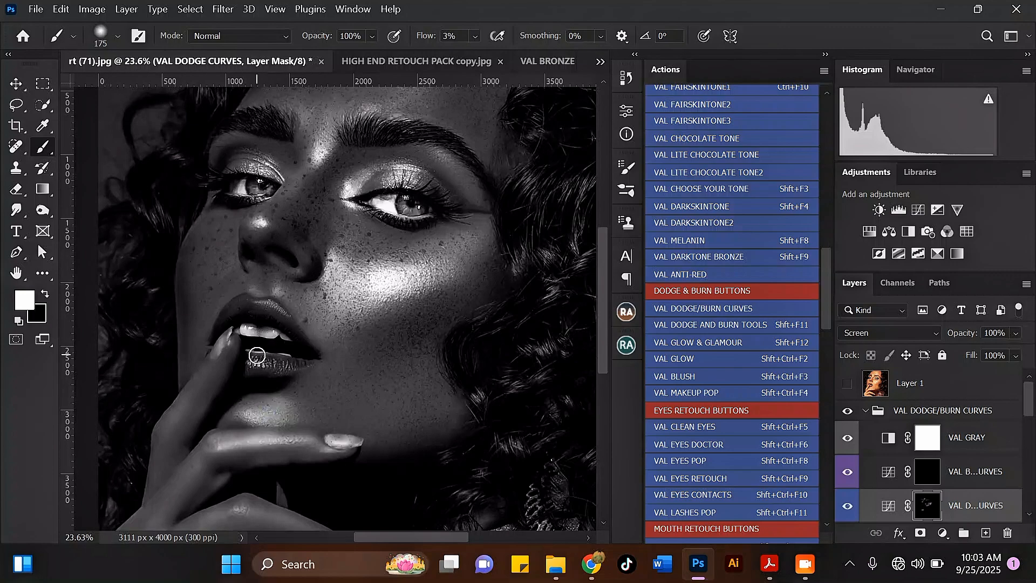
{"action": "left_click_drag", "start_coordinate": [257, 356], "coordinate": [280, 364]}
{"action": "key", "text": "bracketleft"}
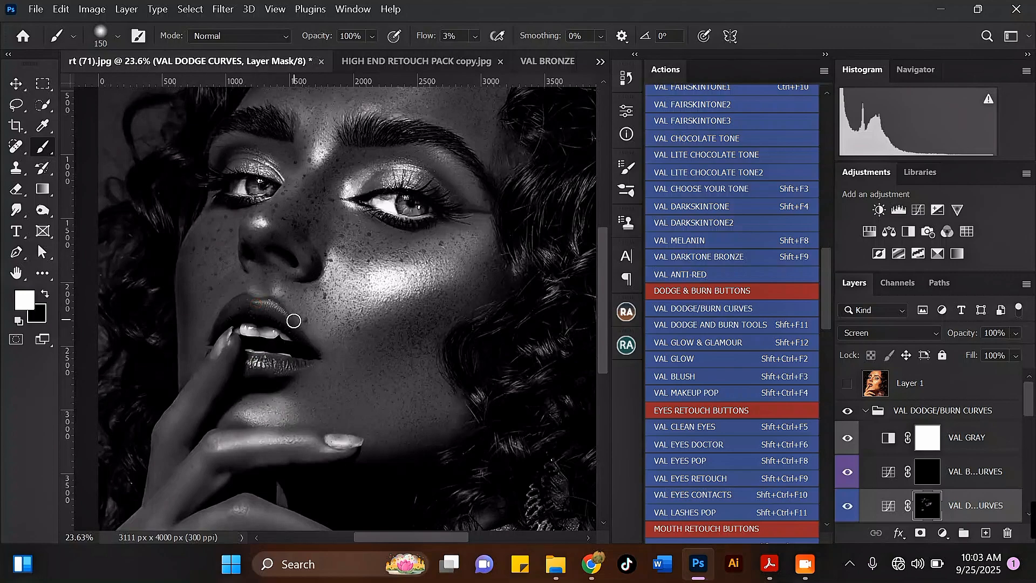
{"action": "left_click_drag", "start_coordinate": [278, 295], "coordinate": [278, 289]}
Step: Dodge the forehead and cheek highlights on the same mask, enlarging the soft brush to 300 and 500 px
{"action": "scroll", "coordinate": [282, 304], "scroll_direction": "down", "scroll_amount": 4}
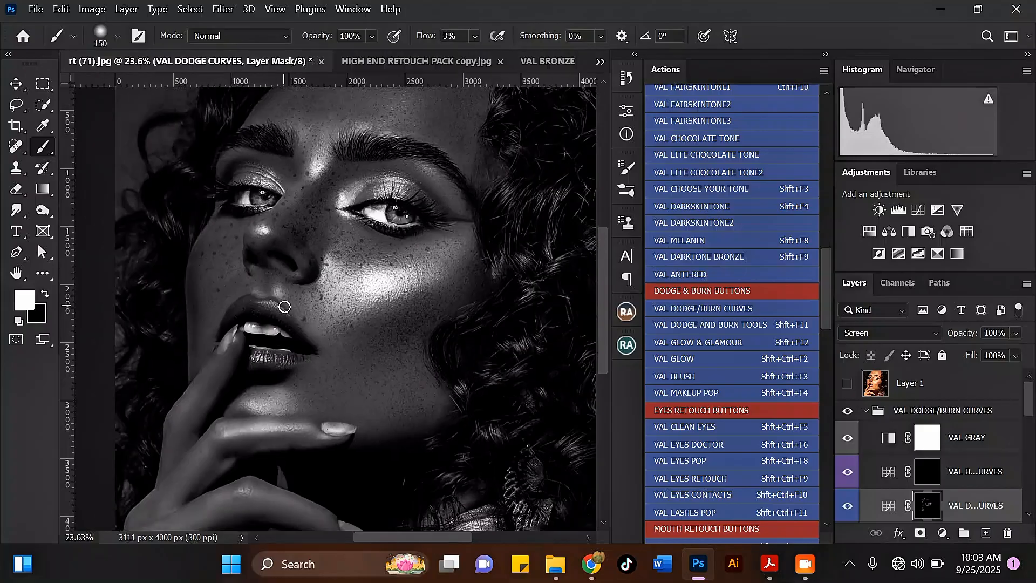
{"action": "scroll", "coordinate": [351, 219], "scroll_direction": "up", "scroll_amount": 2}
{"action": "key", "text": "bracketright"}
{"action": "key", "text": "bracketright"}
{"action": "scroll", "coordinate": [347, 222], "scroll_direction": "up", "scroll_amount": 1}
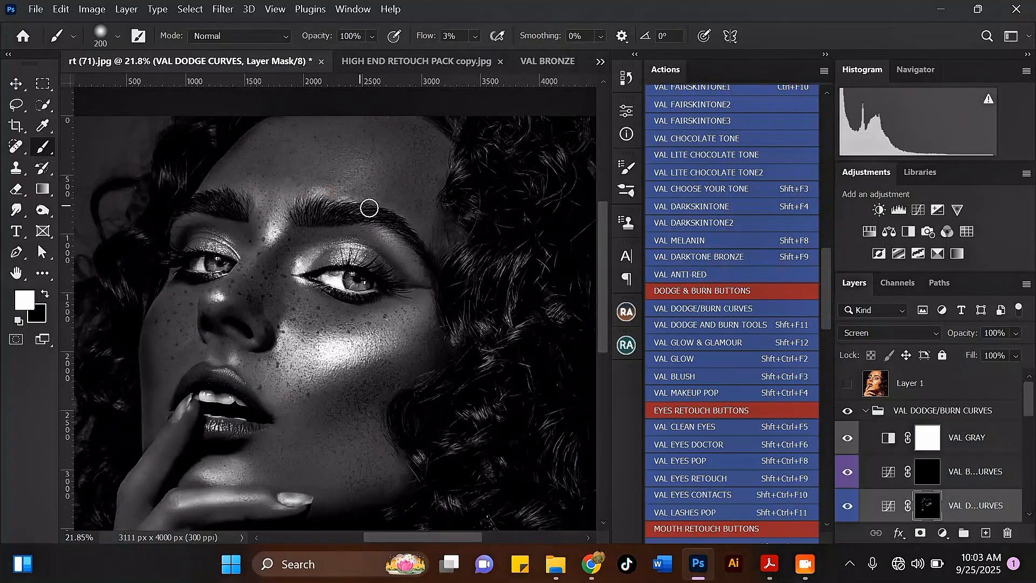
{"action": "key", "text": "bracketright"}
{"action": "key", "text": "bracketright"}
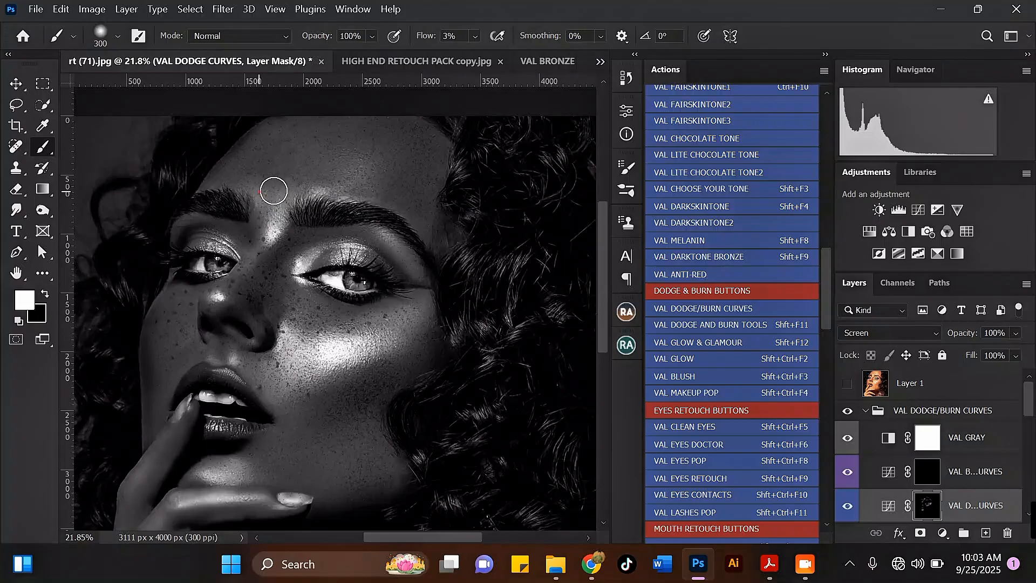
{"action": "key", "text": "bracketleft"}
{"action": "key", "text": "bracketright"}
{"action": "key", "text": "bracketright"}
{"action": "key", "text": "bracketright"}
{"action": "scroll", "coordinate": [283, 231], "scroll_direction": "down", "scroll_amount": 2}
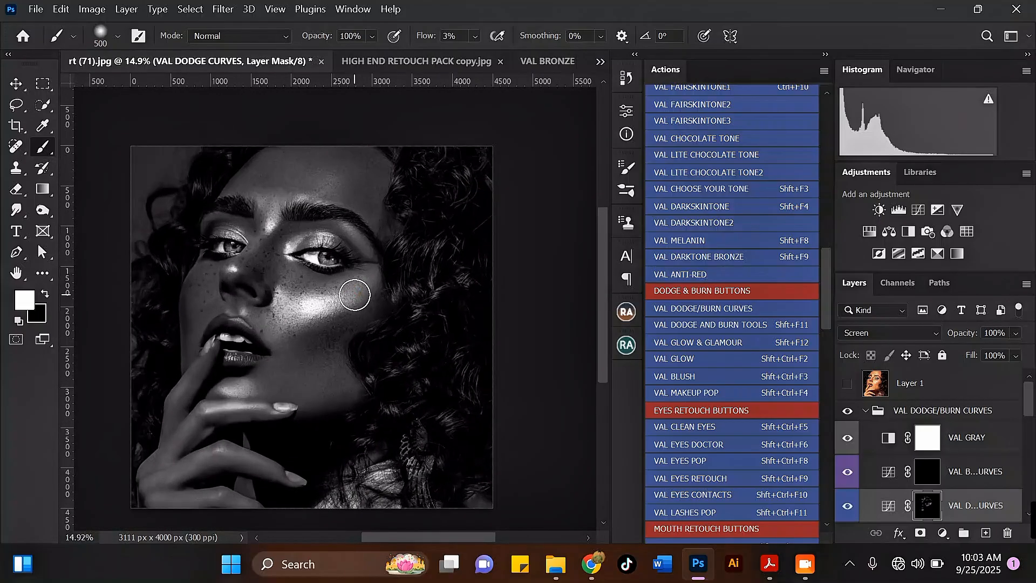
{"action": "scroll", "coordinate": [348, 271], "scroll_direction": "down", "scroll_amount": 1}
{"action": "scroll", "coordinate": [353, 252], "scroll_direction": "down", "scroll_amount": 1}
{"action": "scroll", "coordinate": [318, 280], "scroll_direction": "up", "scroll_amount": 3}
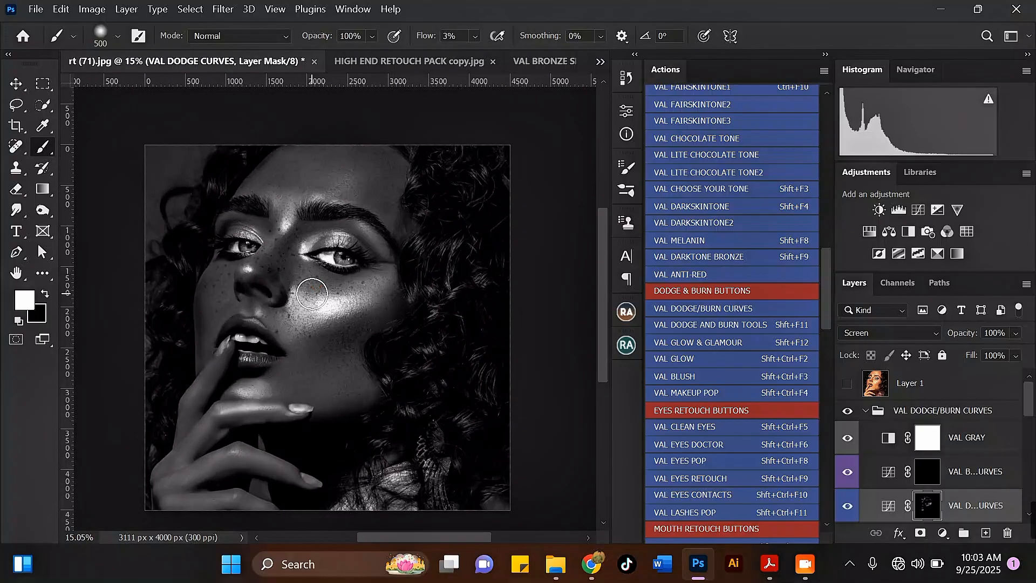
Step: Burn the hollow beneath the bright cheekbone on the VAL BURN CURVES mask with a 400 px brush
{"action": "left_click", "coordinate": [929, 471]}
{"action": "scroll", "coordinate": [332, 348], "scroll_direction": "up", "scroll_amount": 1}
{"action": "scroll", "coordinate": [333, 348], "scroll_direction": "up", "scroll_amount": 2}
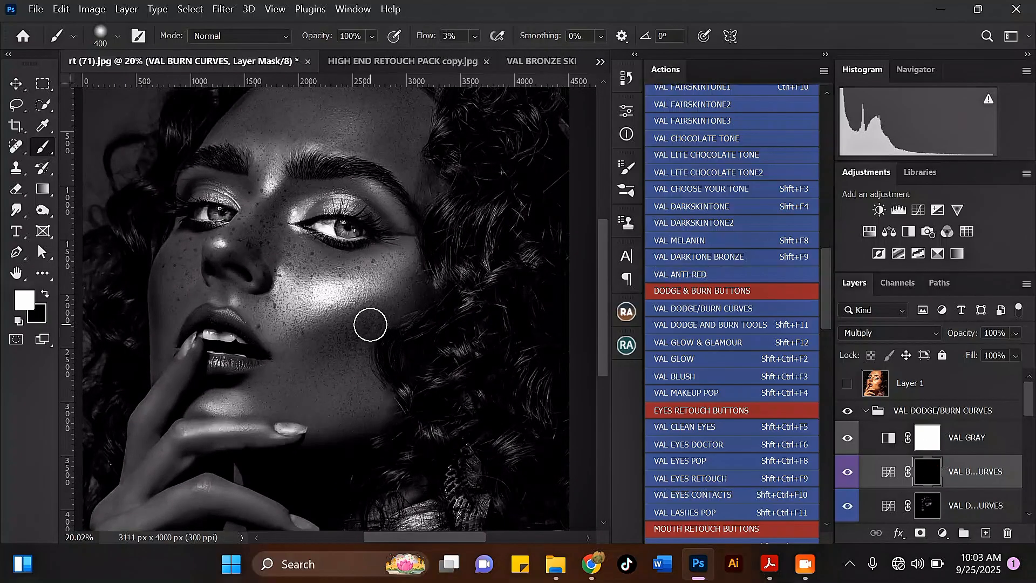
{"action": "key", "text": "bracketleft"}
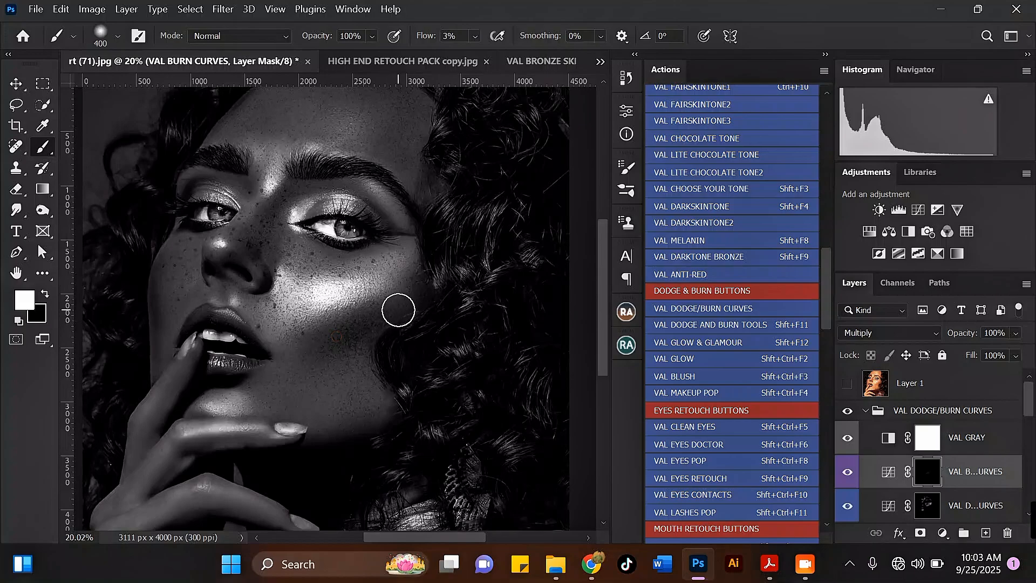
{"action": "left_click_drag", "start_coordinate": [383, 313], "coordinate": [303, 356]}
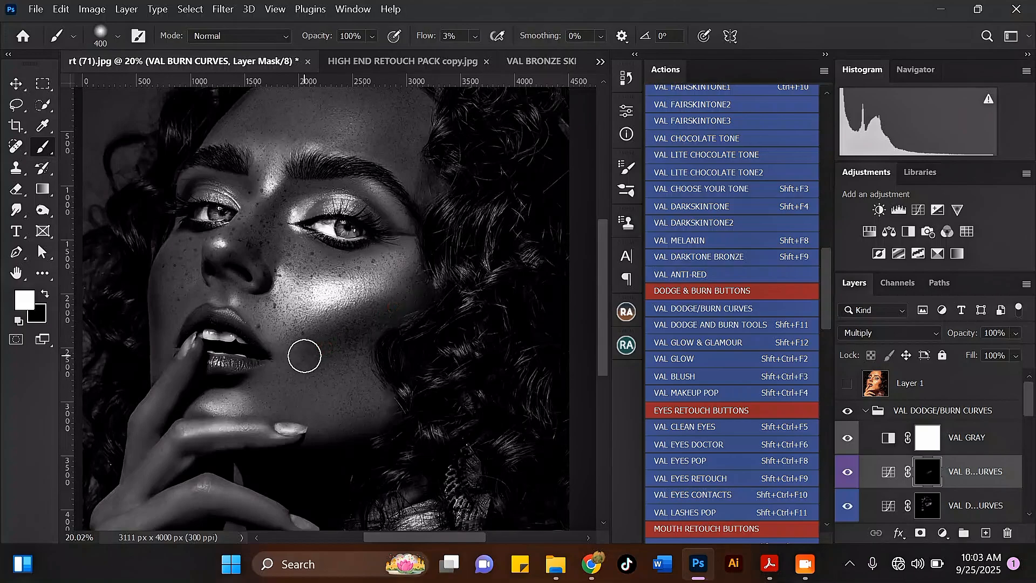
{"action": "mouse_move", "coordinate": [350, 328]}
{"action": "left_mouse_down"}
{"action": "mouse_move", "coordinate": [381, 315]}
{"action": "mouse_move", "coordinate": [298, 361]}
{"action": "mouse_move", "coordinate": [387, 319]}
{"action": "left_mouse_up"}
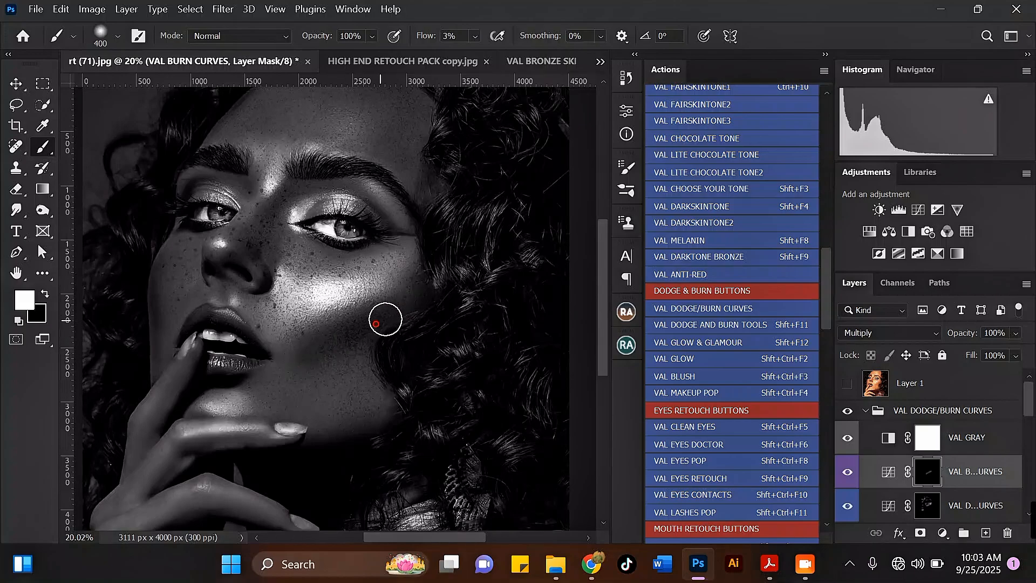
{"action": "scroll", "coordinate": [407, 259], "scroll_direction": "down", "scroll_amount": 3}
{"action": "scroll", "coordinate": [344, 290], "scroll_direction": "up", "scroll_amount": 3}
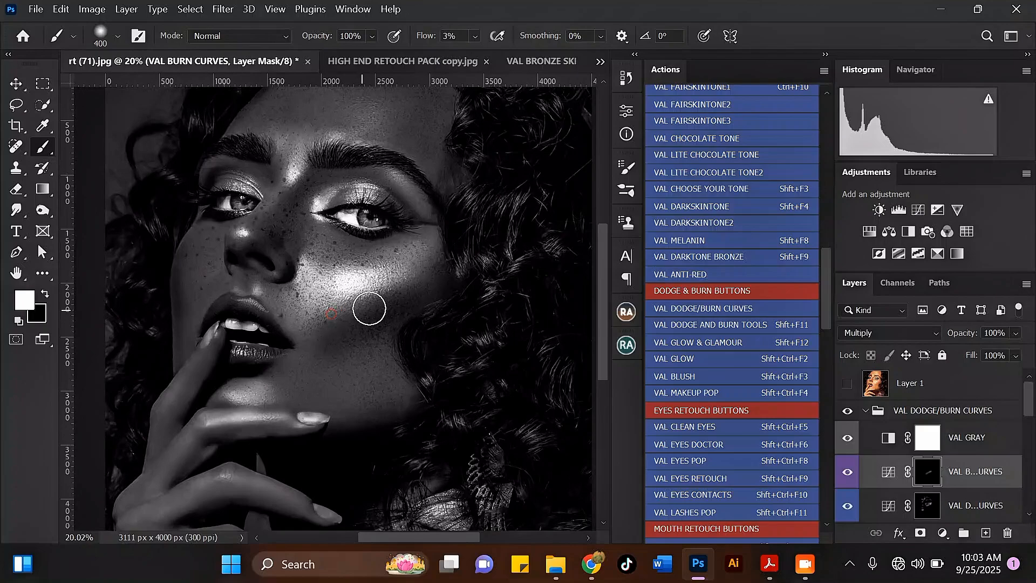
Step: Burn the side of the nose bridge and the eyelid creases on the VAL BURN CURVES mask with 300, 250 and 175 px brushes
{"action": "scroll", "coordinate": [408, 291], "scroll_direction": "down", "scroll_amount": 3}
{"action": "scroll", "coordinate": [325, 226], "scroll_direction": "up", "scroll_amount": 3}
{"action": "key", "text": "["}
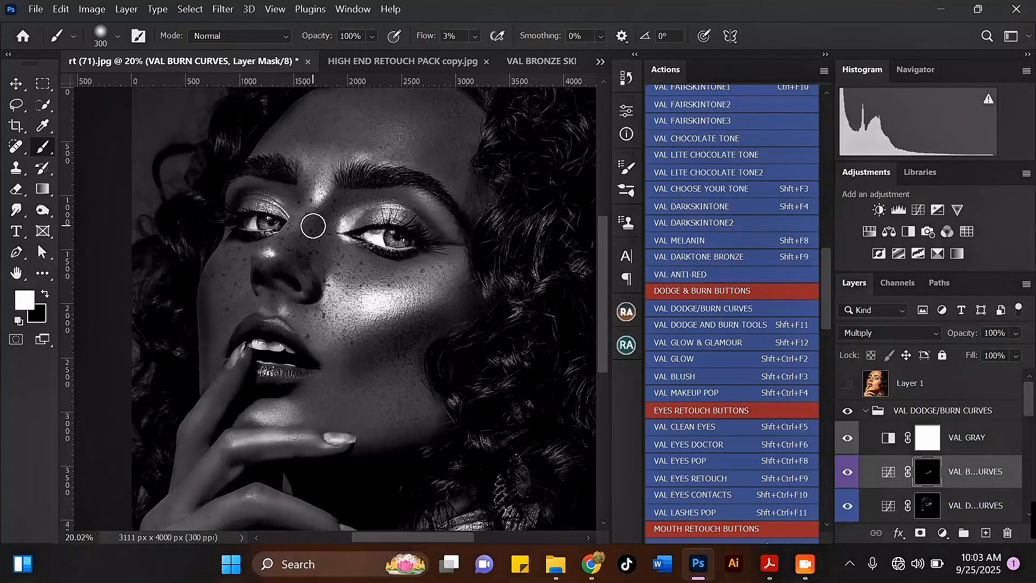
{"action": "mouse_move", "coordinate": [311, 234]}
{"action": "left_mouse_down"}
{"action": "mouse_move", "coordinate": [324, 212]}
{"action": "mouse_move", "coordinate": [376, 196]}
{"action": "left_mouse_up"}
{"action": "key", "text": "["}
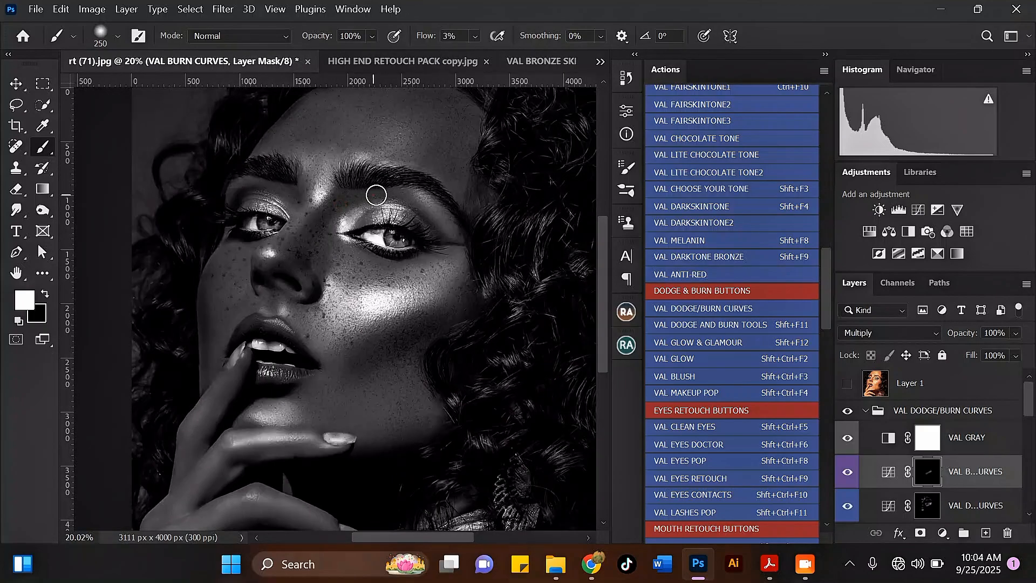
{"action": "scroll", "coordinate": [416, 205], "scroll_direction": "down", "scroll_amount": 2}
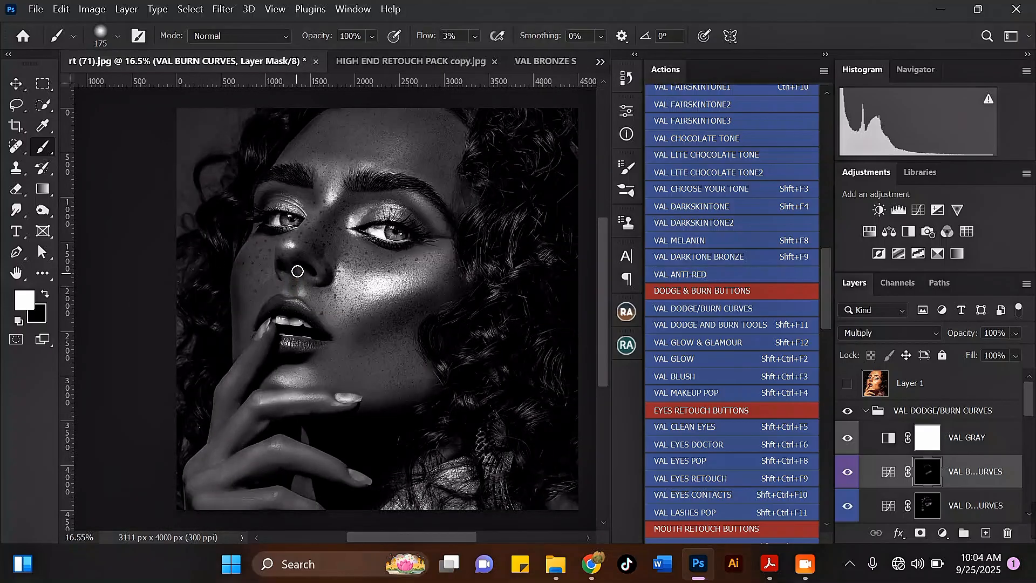
{"action": "scroll", "coordinate": [280, 178], "scroll_direction": "up", "scroll_amount": 2}
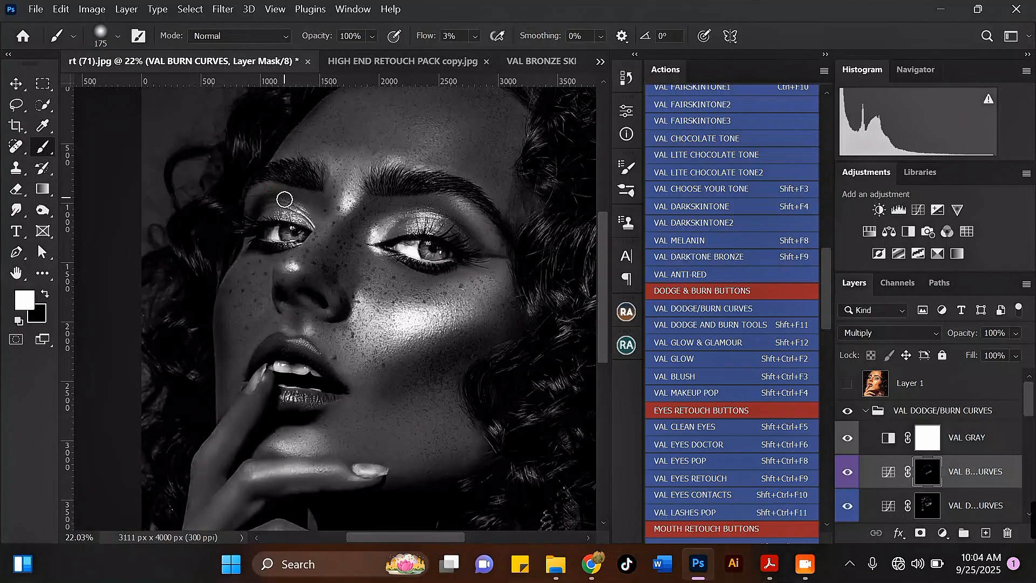
{"action": "scroll", "coordinate": [285, 200], "scroll_direction": "down", "scroll_amount": 3}
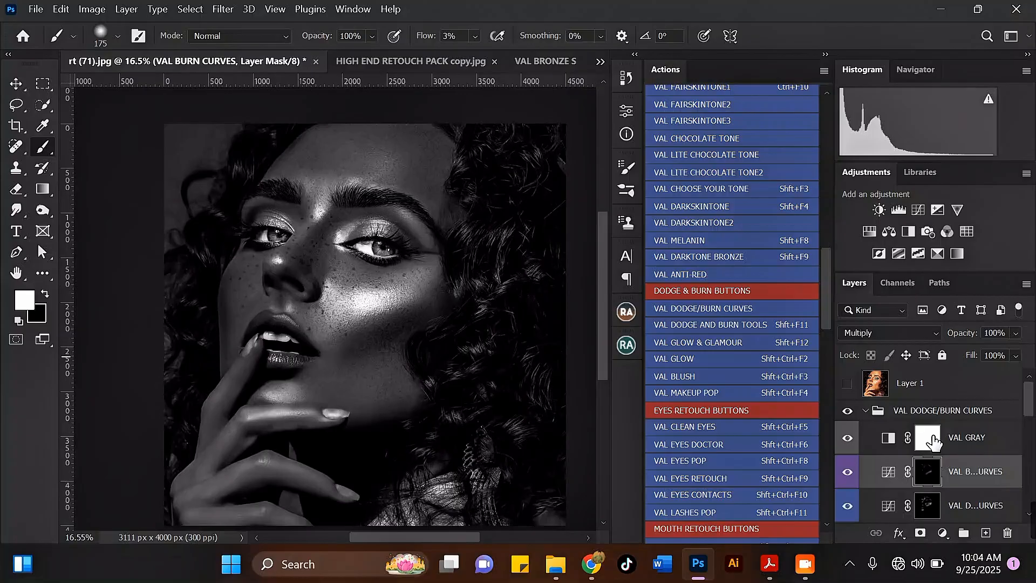
Step: Hide the VAL GRAY layer, collapse the VAL DODGE/BURN CURVES group and toggle its visibility to compare before and after
{"action": "left_click", "coordinate": [847, 438]}
{"action": "scroll", "coordinate": [368, 179], "scroll_direction": "up", "scroll_amount": 1}
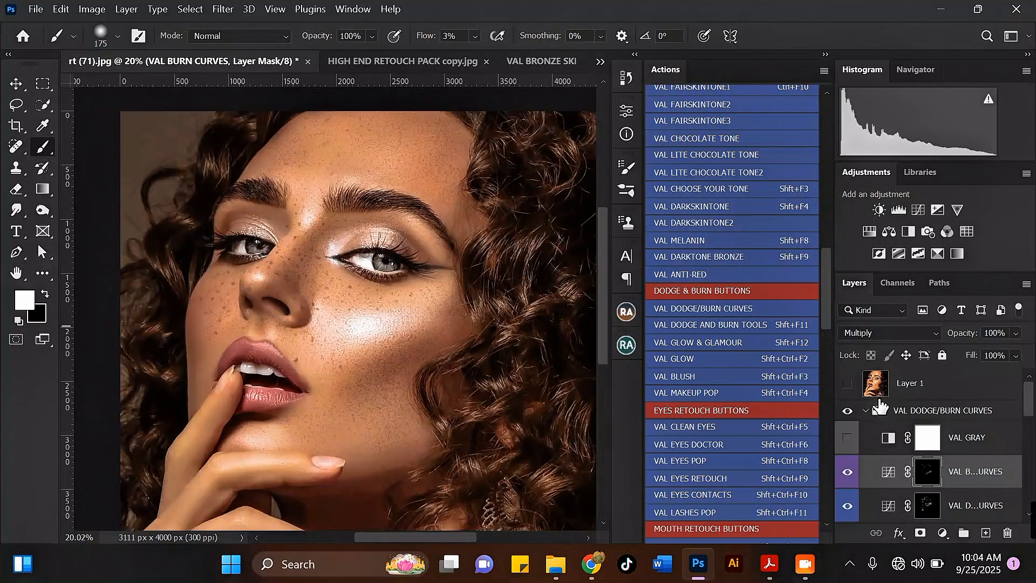
{"action": "left_click", "coordinate": [866, 411]}
{"action": "left_click", "coordinate": [847, 412]}
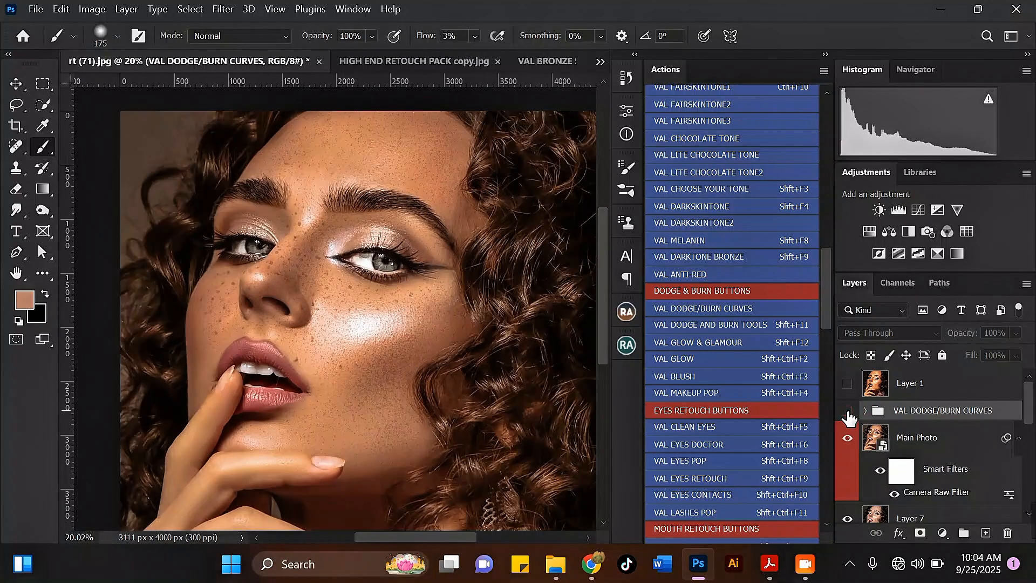
{"action": "left_click", "coordinate": [847, 413]}
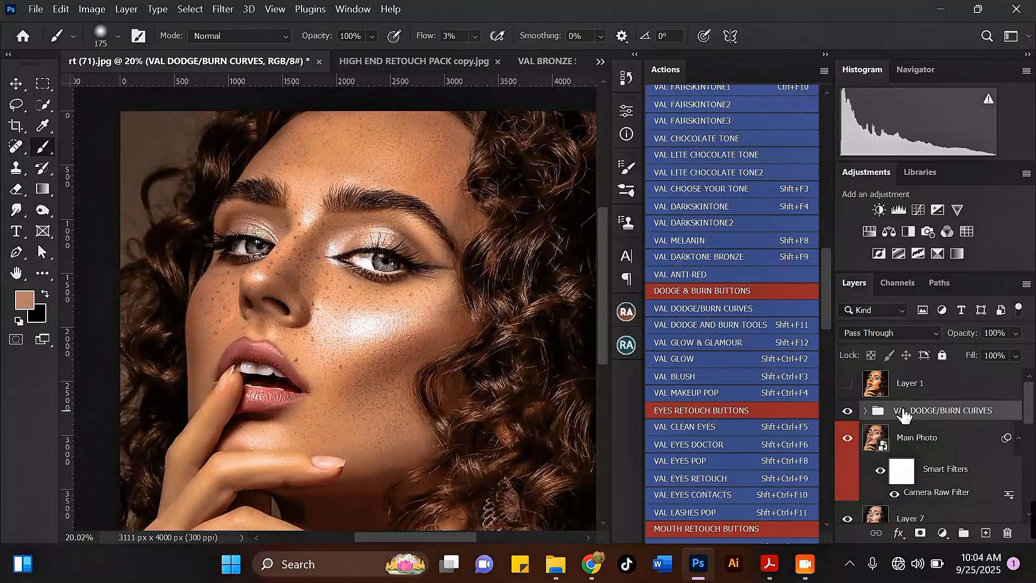
Step: Lower the VAL DODGE/BURN CURVES group's opacity to 43%
{"action": "scroll", "coordinate": [342, 270], "scroll_direction": "down", "scroll_amount": 3}
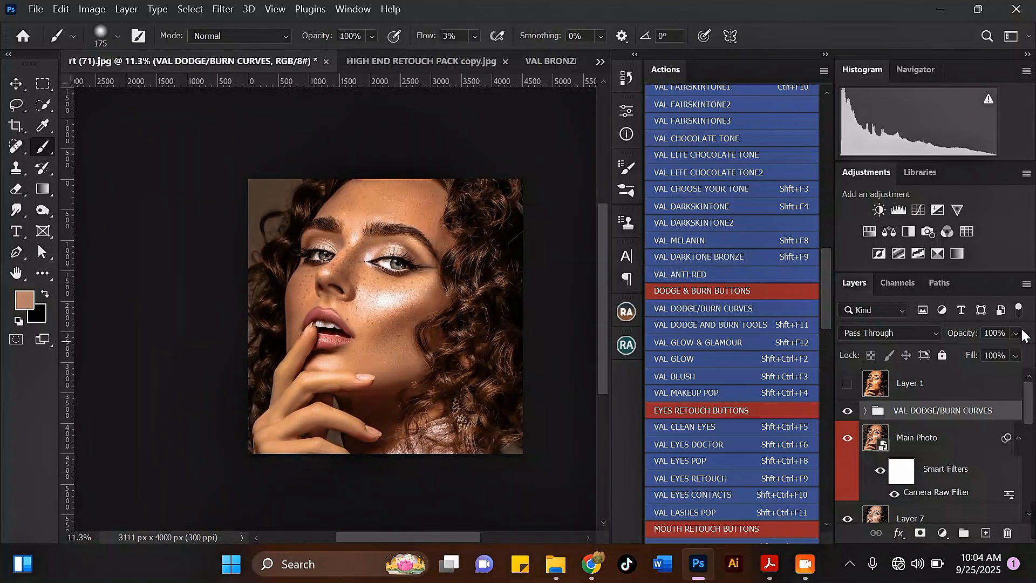
{"action": "left_click", "coordinate": [1017, 334]}
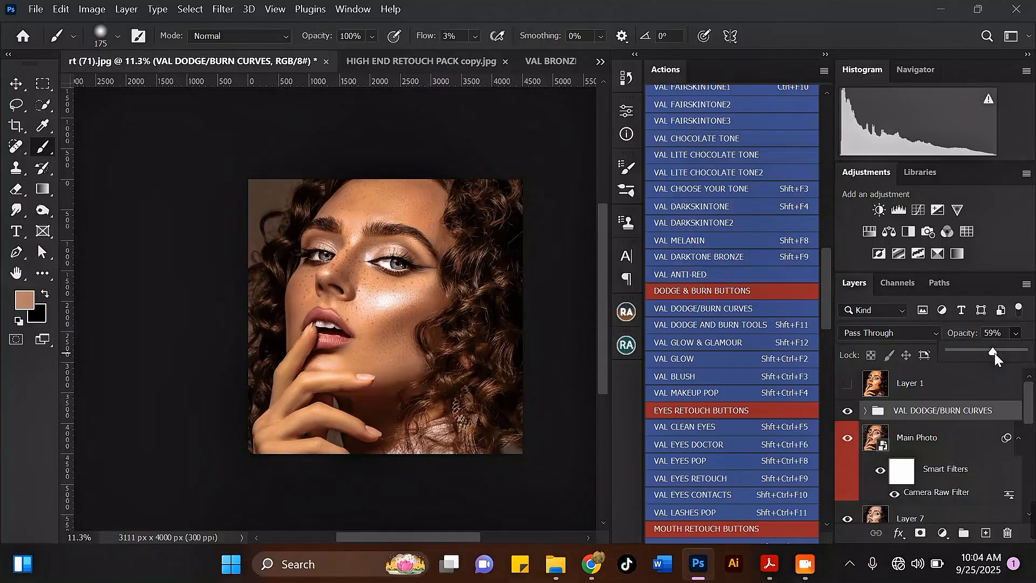
{"action": "left_click_drag", "start_coordinate": [994, 355], "coordinate": [983, 356]}
{"action": "scroll", "coordinate": [400, 320], "scroll_direction": "up", "scroll_amount": 3}
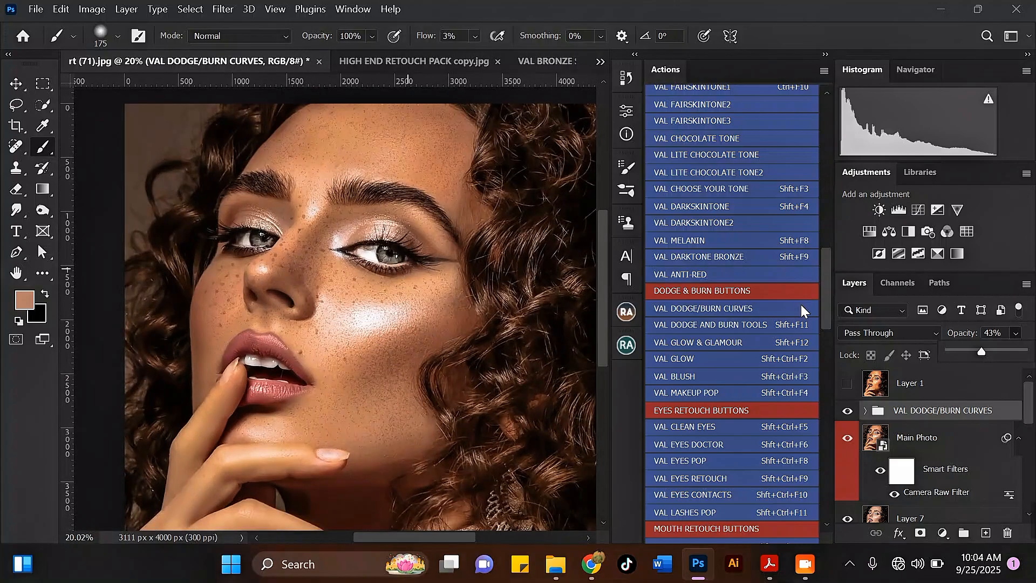
Step: Run the VAL BLUSH action and continue through its messages
{"action": "scroll", "coordinate": [825, 309], "scroll_direction": "down", "scroll_amount": 1}
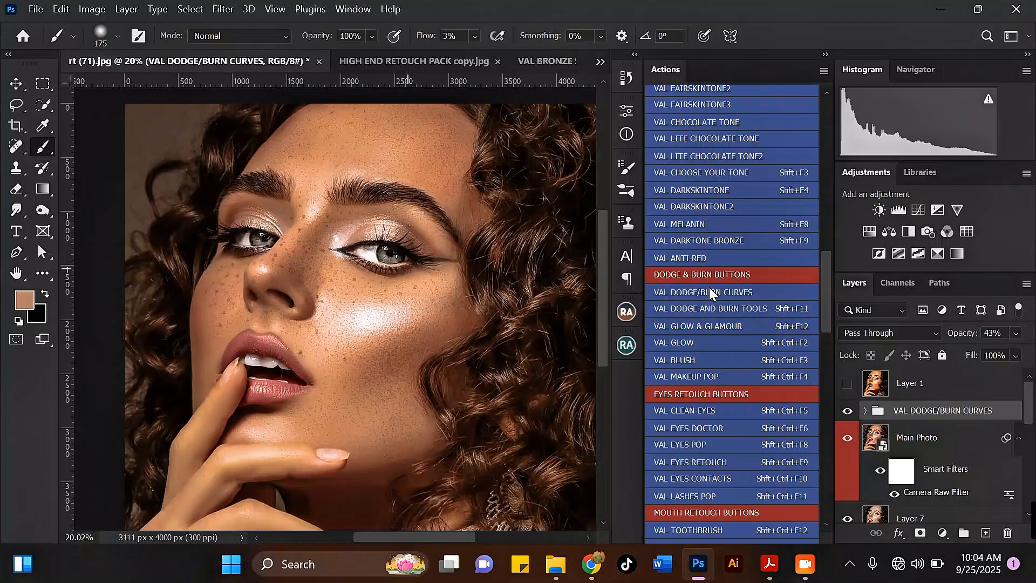
{"action": "scroll", "coordinate": [827, 307], "scroll_direction": "up", "scroll_amount": 7}
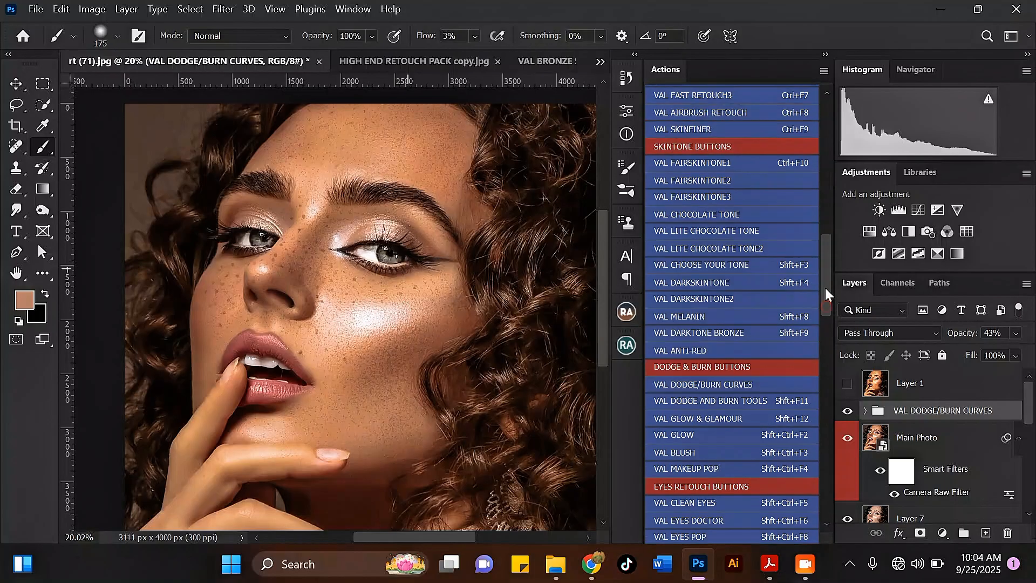
{"action": "scroll", "coordinate": [825, 286], "scroll_direction": "down", "scroll_amount": 5}
{"action": "scroll", "coordinate": [821, 306], "scroll_direction": "down", "scroll_amount": 2}
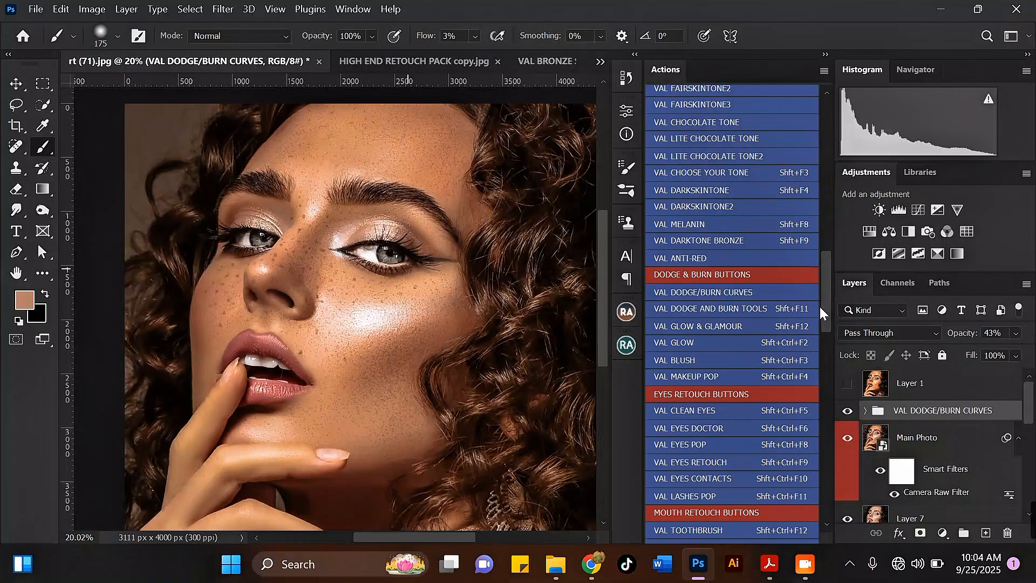
{"action": "left_click", "coordinate": [687, 360]}
{"action": "left_click", "coordinate": [614, 269]}
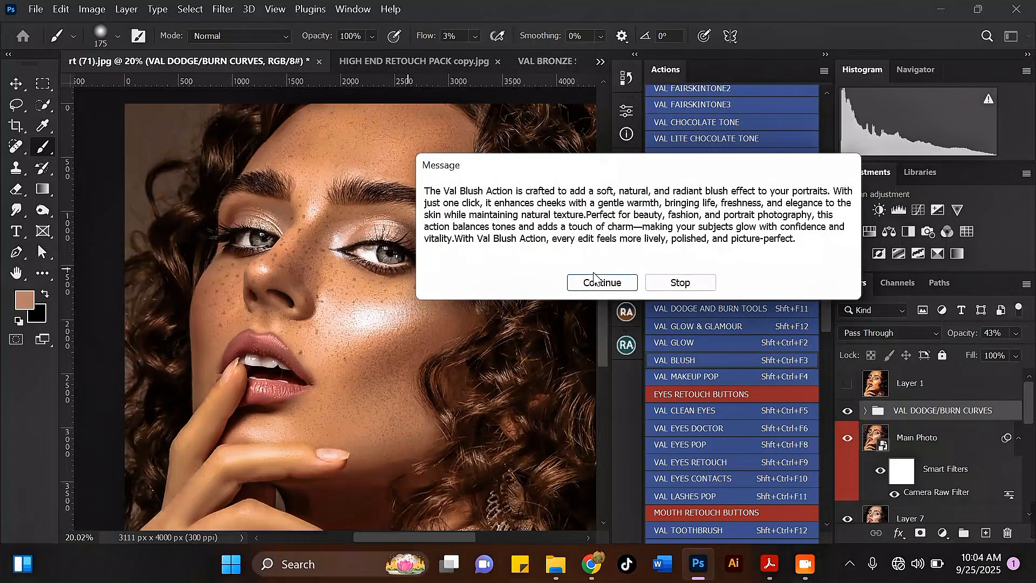
{"action": "left_click", "coordinate": [607, 281]}
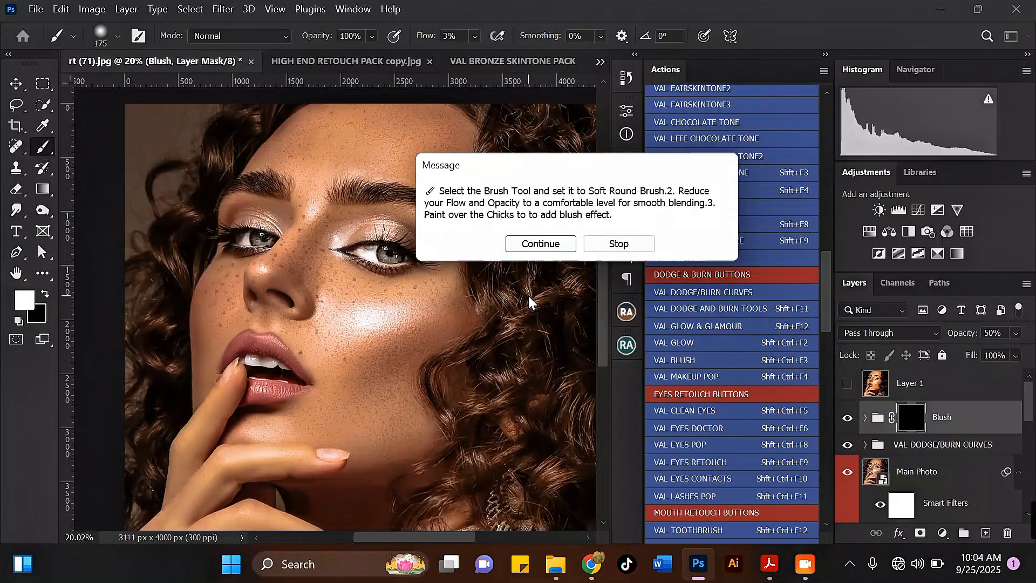
{"action": "key", "text": "Return"}
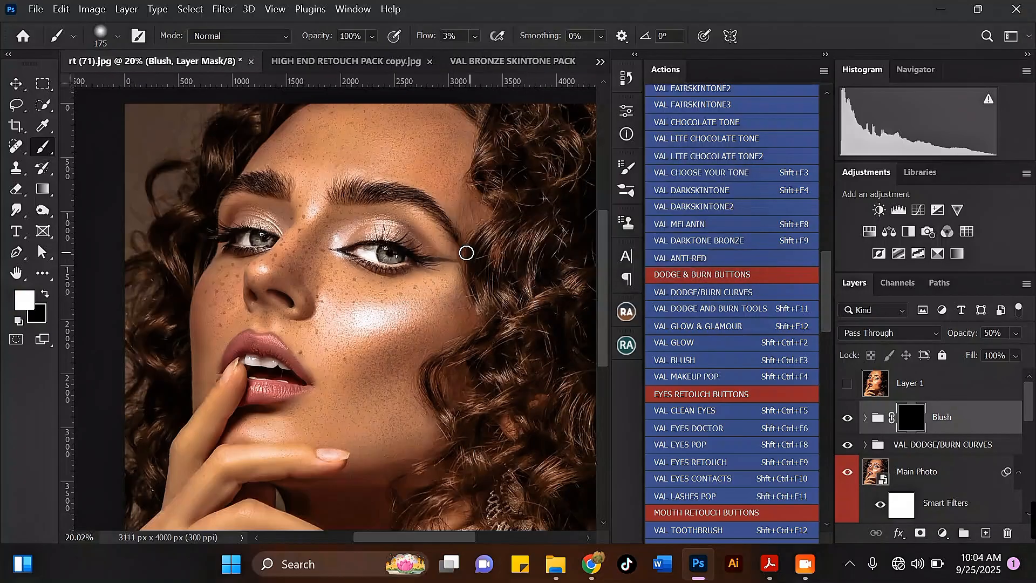
Step: Paint blush along the cheek beneath the bright cheekbone on the Blush mask with a 600 px soft brush at 100% flow
{"action": "left_click", "coordinate": [475, 35]}
{"action": "left_click_drag", "start_coordinate": [481, 55], "coordinate": [557, 52]}
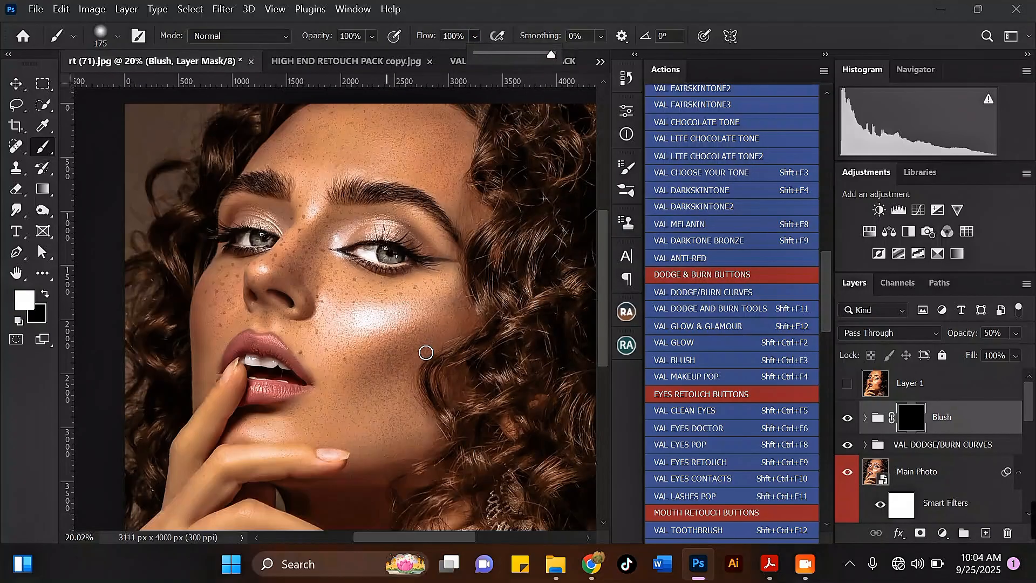
{"action": "key", "text": "bracketright"}
{"action": "key", "text": "bracketright"}
{"action": "key", "text": "bracketright"}
{"action": "key", "text": "bracketright"}
{"action": "key", "text": "bracketright"}
{"action": "key", "text": "bracketright"}
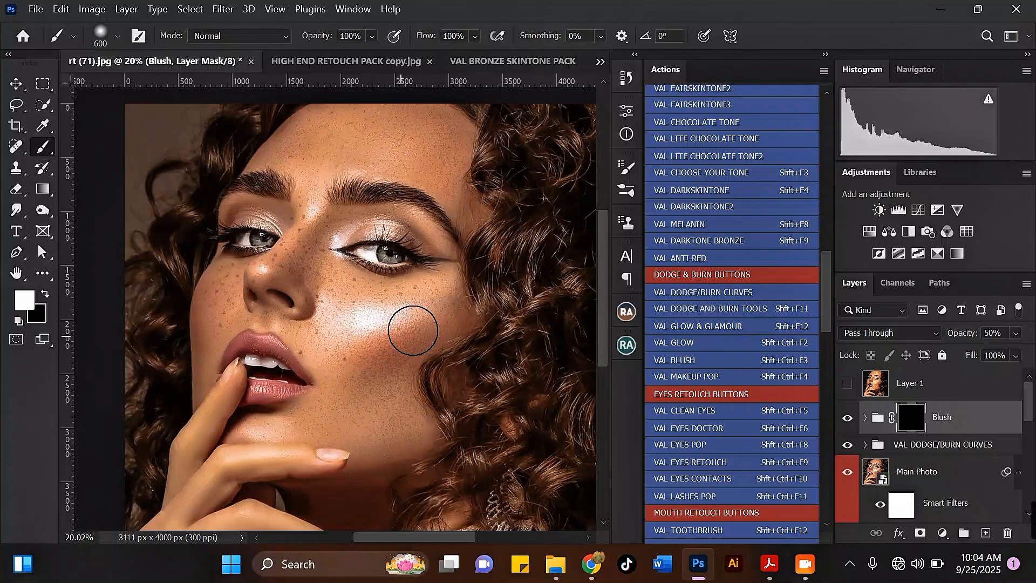
{"action": "left_click_drag", "start_coordinate": [429, 323], "coordinate": [361, 347]}
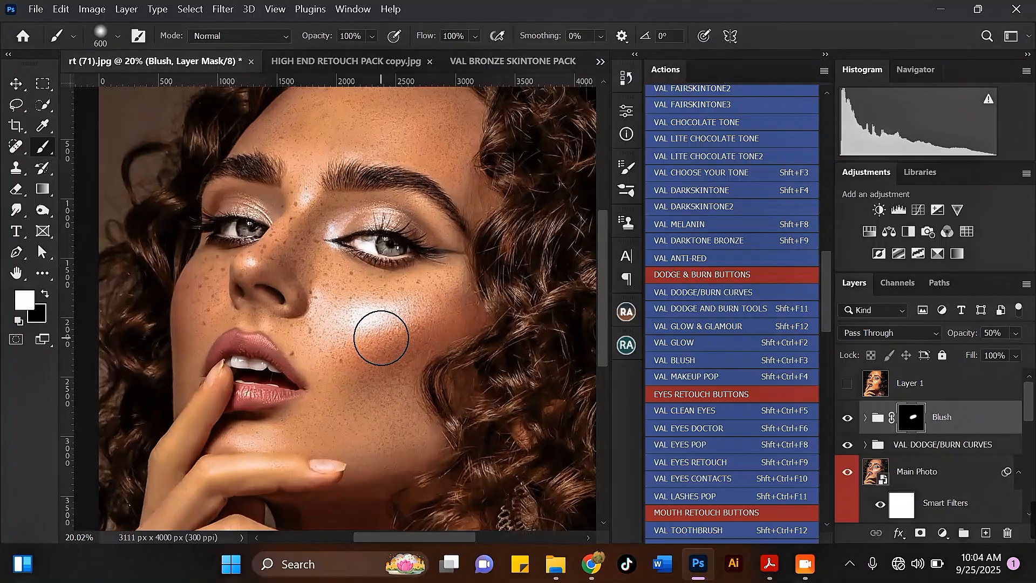
{"action": "scroll", "coordinate": [382, 338], "scroll_direction": "up", "scroll_amount": 1}
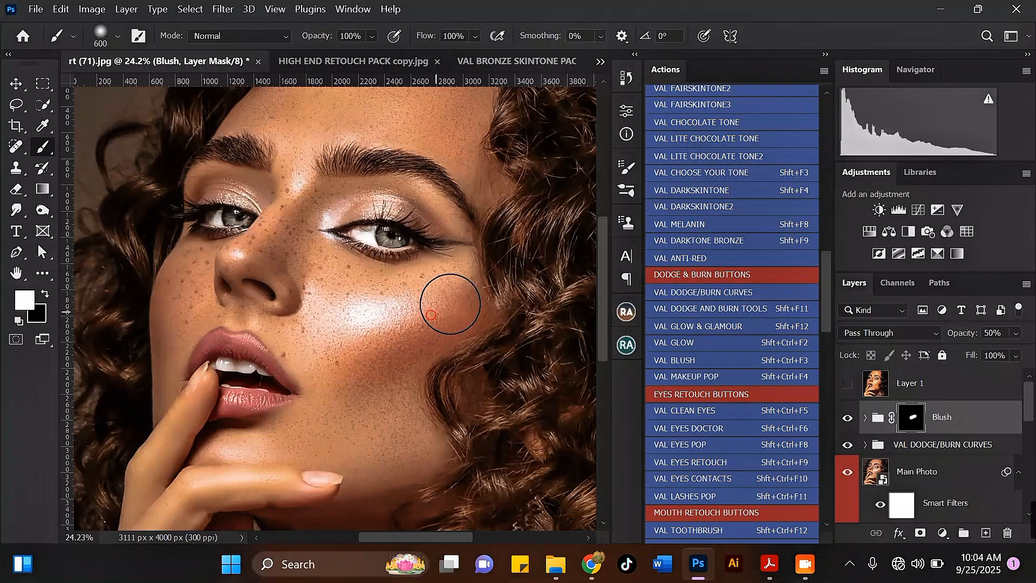
{"action": "mouse_move", "coordinate": [351, 366]}
{"action": "left_mouse_down"}
{"action": "mouse_move", "coordinate": [447, 313]}
{"action": "mouse_move", "coordinate": [340, 376]}
{"action": "mouse_move", "coordinate": [446, 310]}
{"action": "mouse_move", "coordinate": [363, 356]}
{"action": "left_mouse_up"}
Step: Reduce the Blush group's opacity to 45%
{"action": "scroll", "coordinate": [364, 355], "scroll_direction": "down", "scroll_amount": 5}
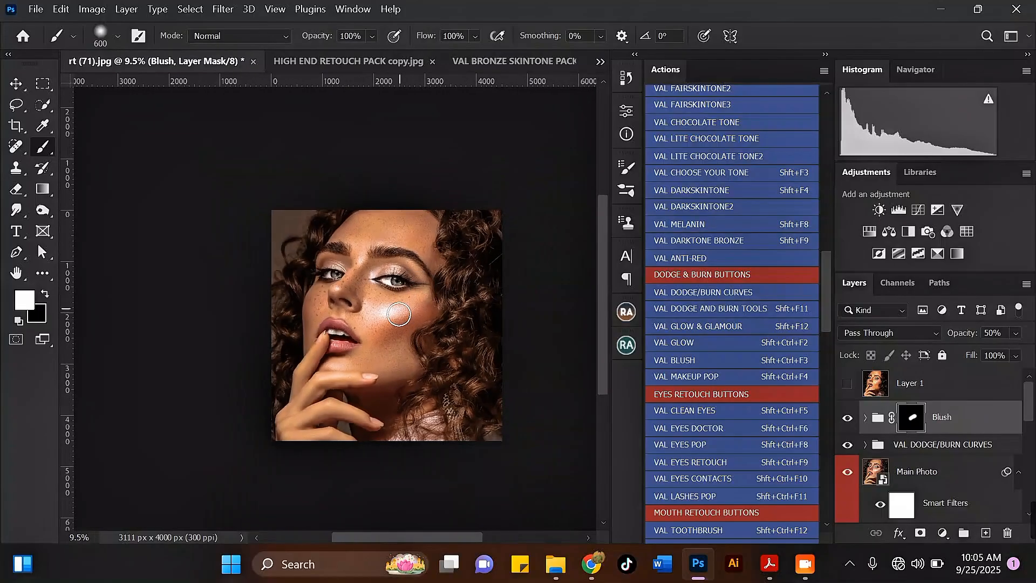
{"action": "scroll", "coordinate": [385, 327], "scroll_direction": "up", "scroll_amount": 3}
{"action": "scroll", "coordinate": [411, 316], "scroll_direction": "down", "scroll_amount": 2}
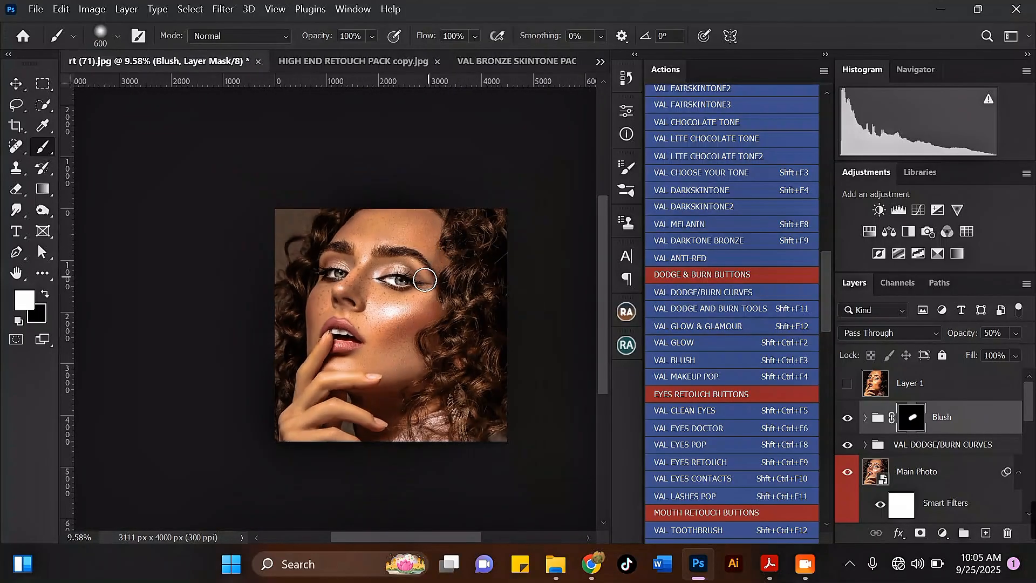
{"action": "scroll", "coordinate": [423, 282], "scroll_direction": "up", "scroll_amount": 2}
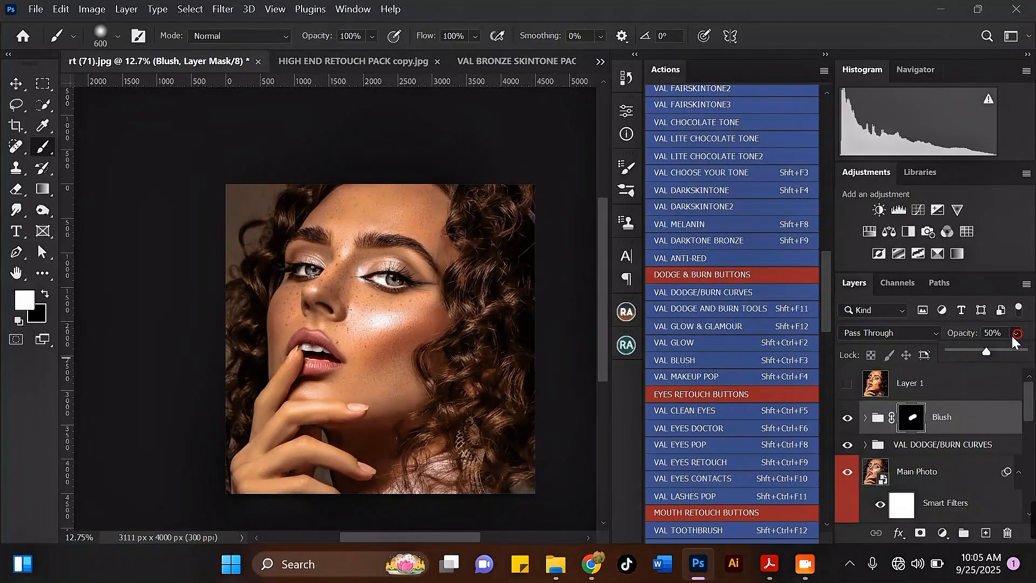
{"action": "left_click_drag", "start_coordinate": [998, 348], "coordinate": [1004, 350]}
{"action": "scroll", "coordinate": [506, 297], "scroll_direction": "up", "scroll_amount": 1}
{"action": "scroll", "coordinate": [441, 364], "scroll_direction": "down", "scroll_amount": 1}
{"action": "scroll", "coordinate": [375, 381], "scroll_direction": "up", "scroll_amount": 1}
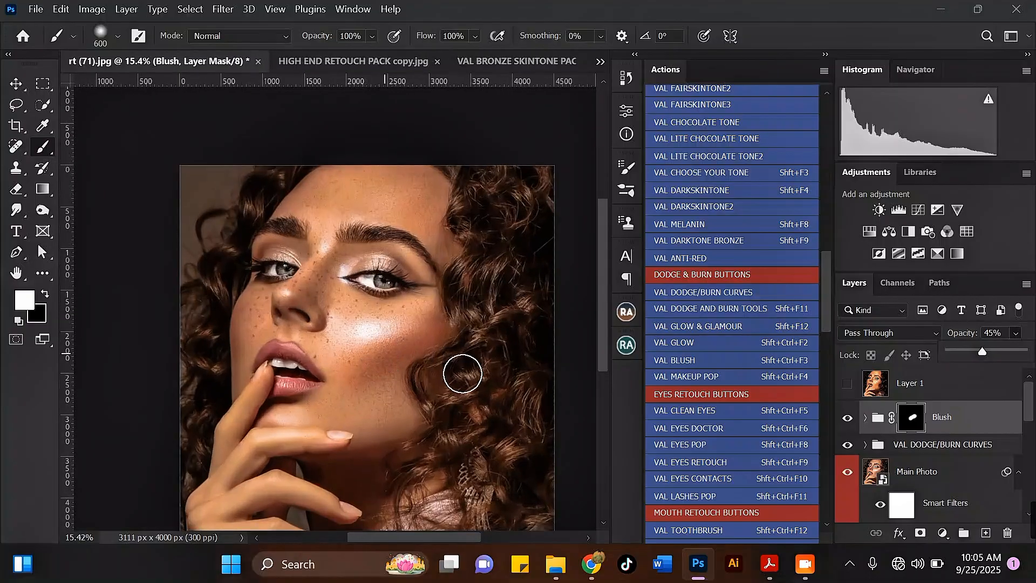
Step: Trim the lower edge of the blush on the cheek with a 400 px soft eraser on the Blush mask
{"action": "left_click", "coordinate": [16, 189]}
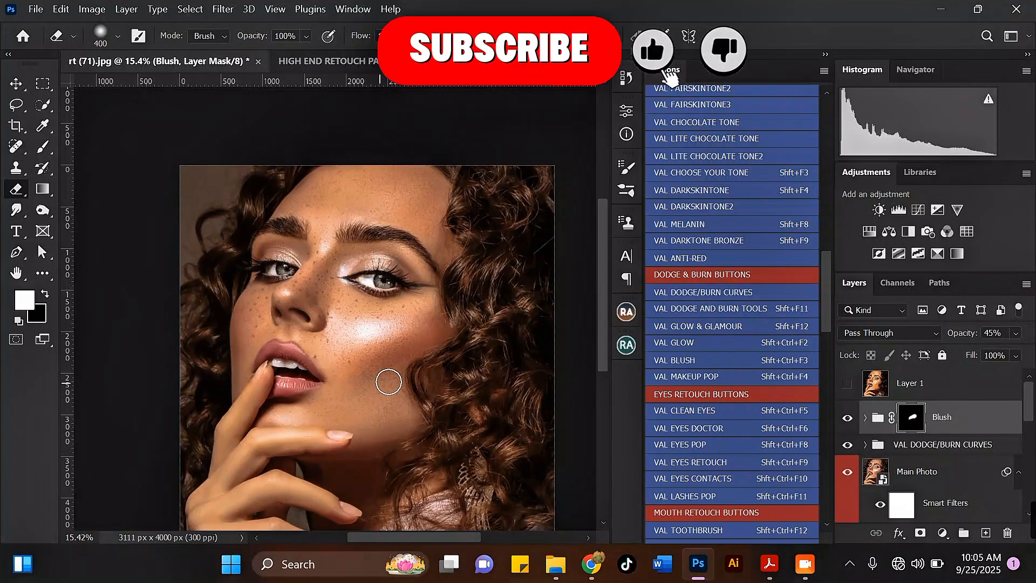
{"action": "scroll", "coordinate": [426, 335], "scroll_direction": "down", "scroll_amount": 1}
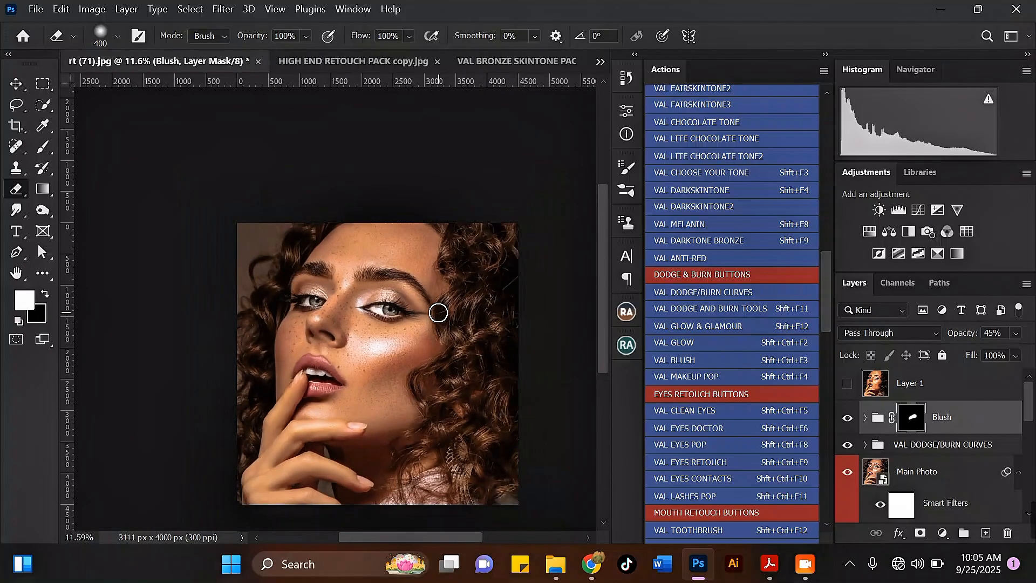
{"action": "scroll", "coordinate": [417, 354], "scroll_direction": "up", "scroll_amount": 1}
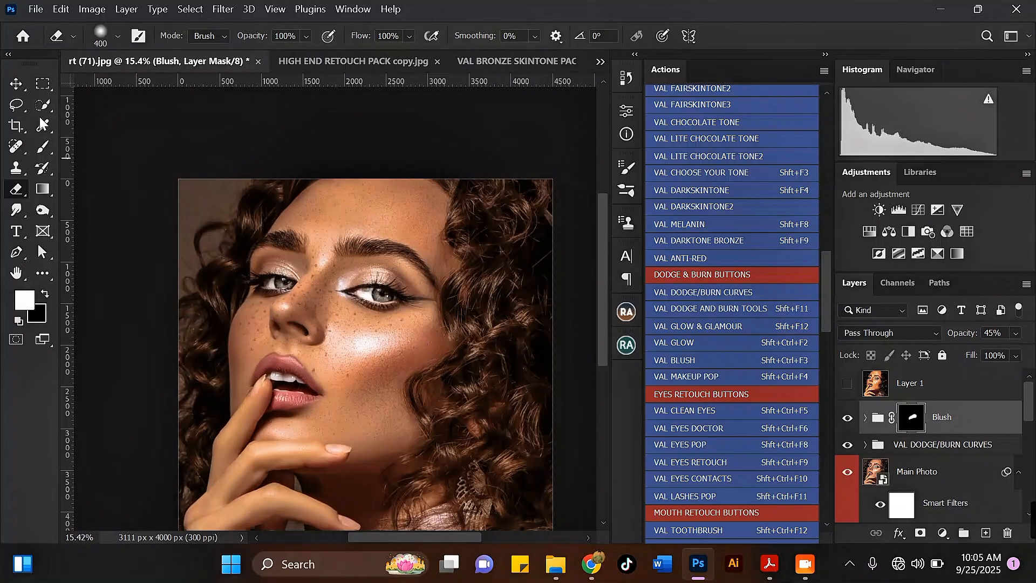
Step: Duplicate the Background layer and merge all layers from the copy up to PINK into one layer
{"action": "left_click", "coordinate": [17, 83]}
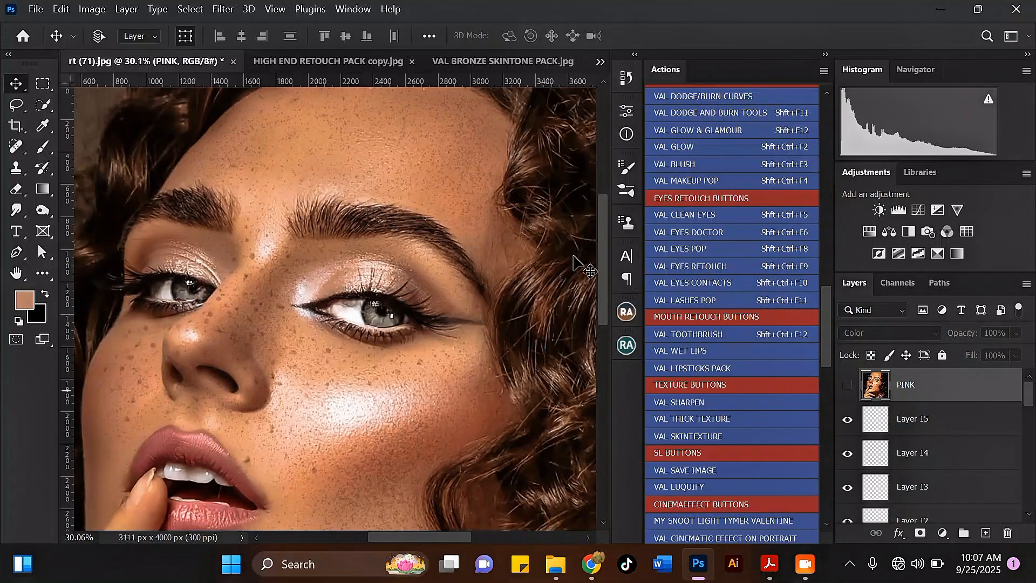
{"action": "scroll", "coordinate": [366, 213], "scroll_direction": "down", "scroll_amount": 4}
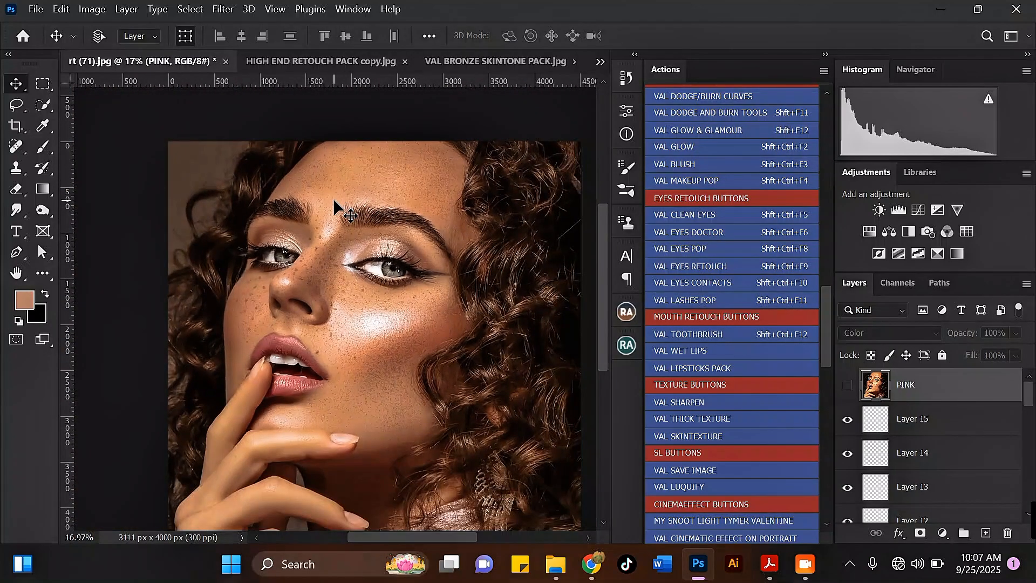
{"action": "scroll", "coordinate": [334, 201], "scroll_direction": "up", "scroll_amount": 2}
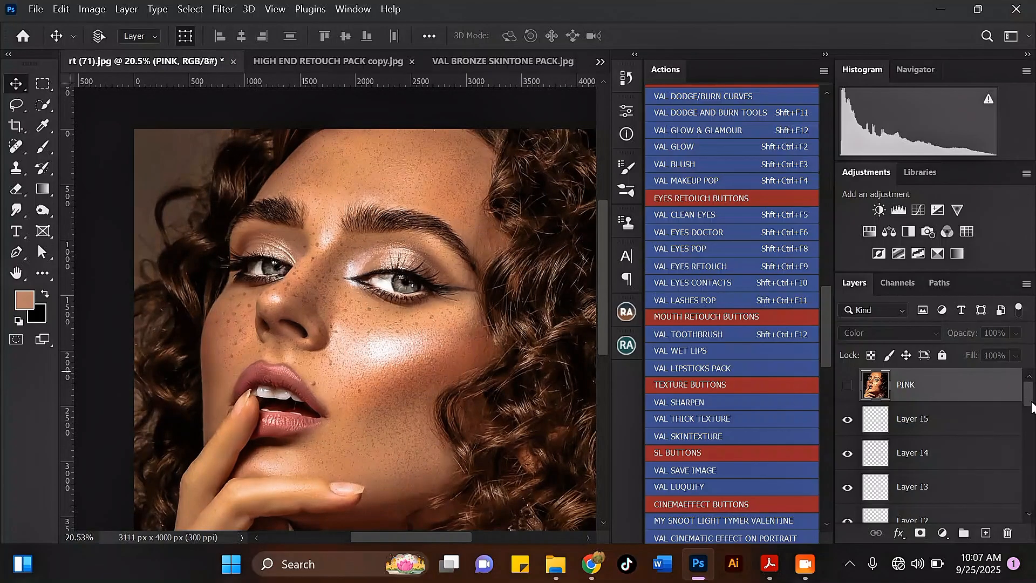
{"action": "left_click_drag", "start_coordinate": [1034, 399], "coordinate": [1015, 532]}
{"action": "left_click", "coordinate": [954, 508]}
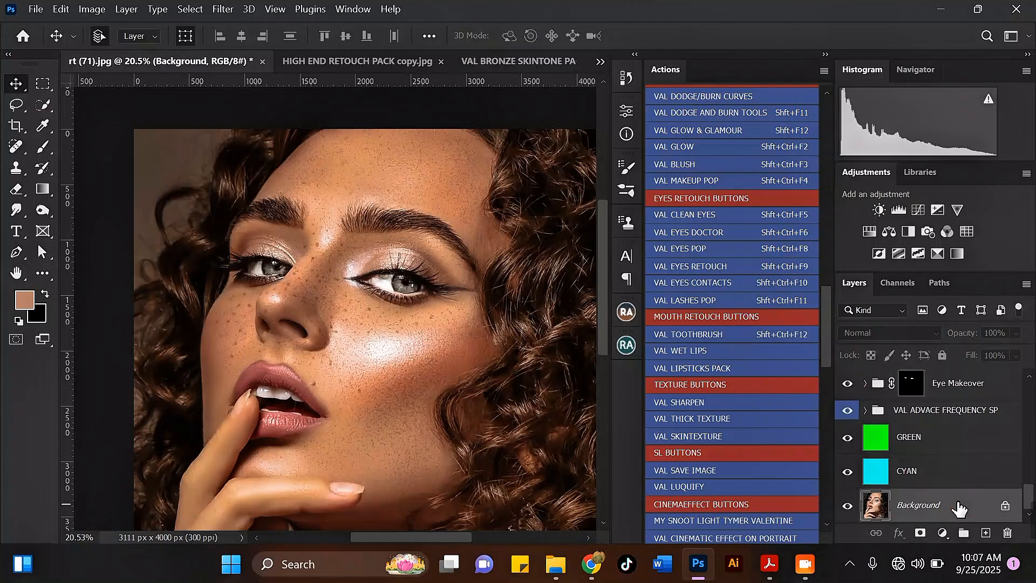
{"action": "key", "text": "ctrl+j"}
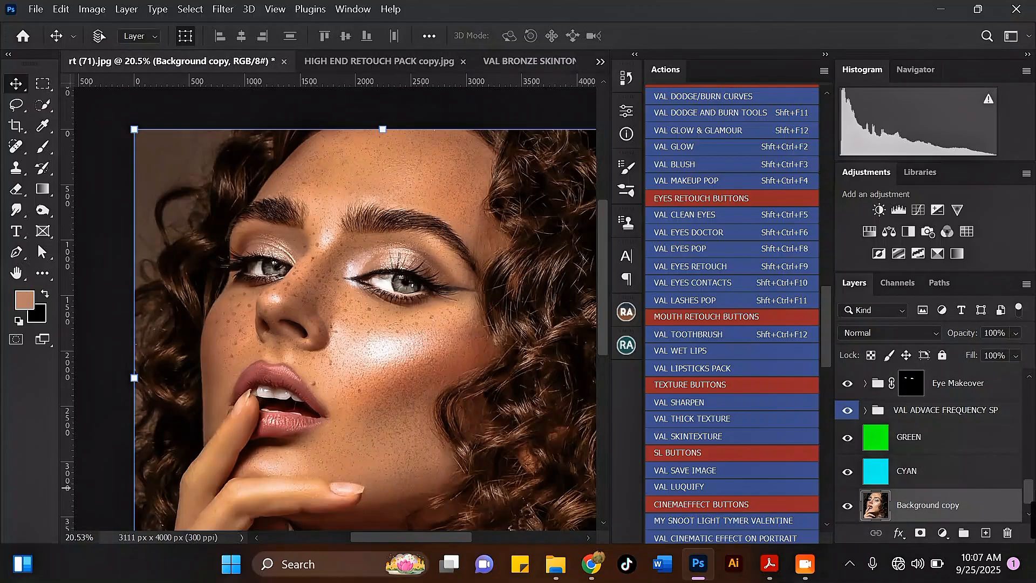
{"action": "left_click_drag", "start_coordinate": [1031, 488], "coordinate": [1030, 393]}
{"action": "left_click", "coordinate": [978, 393], "text": "shift"}
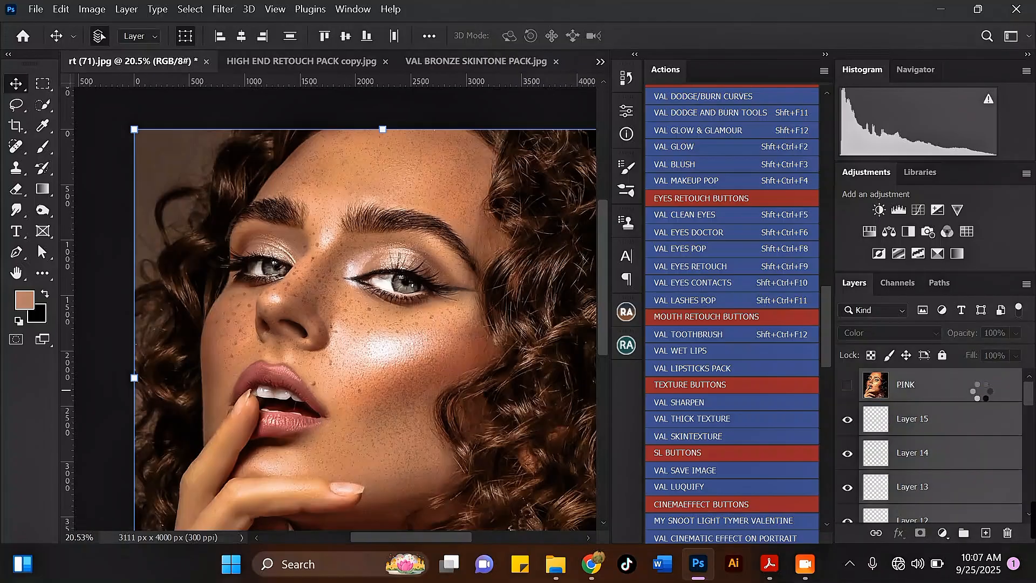
{"action": "key", "text": "ctrl+e"}
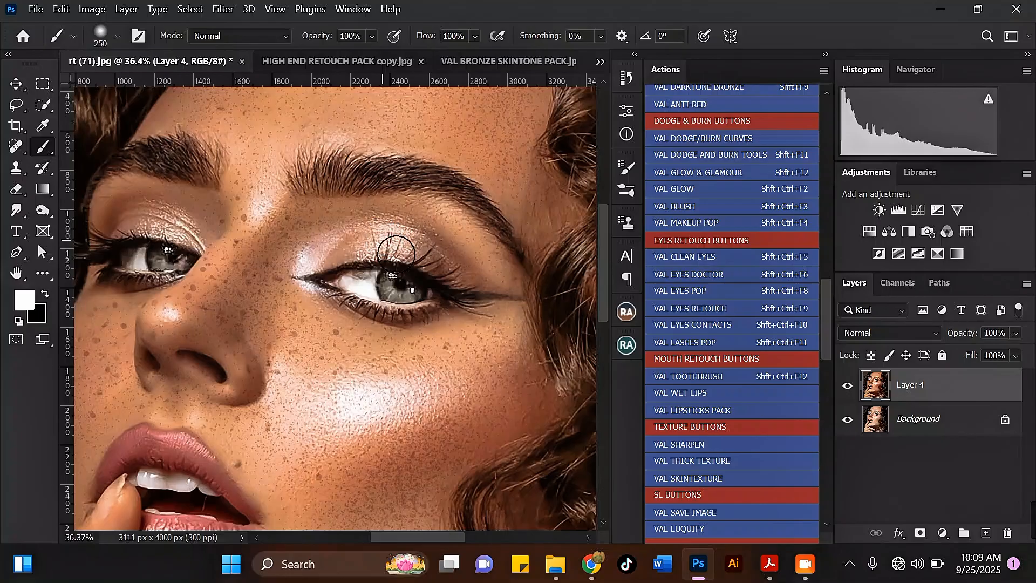
Step: Add a Color Balance adjustment layer that shifts the midtones strongly toward green, and invert its mask to black
{"action": "scroll", "coordinate": [413, 256], "scroll_direction": "down", "scroll_amount": 1}
{"action": "scroll", "coordinate": [410, 280], "scroll_direction": "down", "scroll_amount": 1}
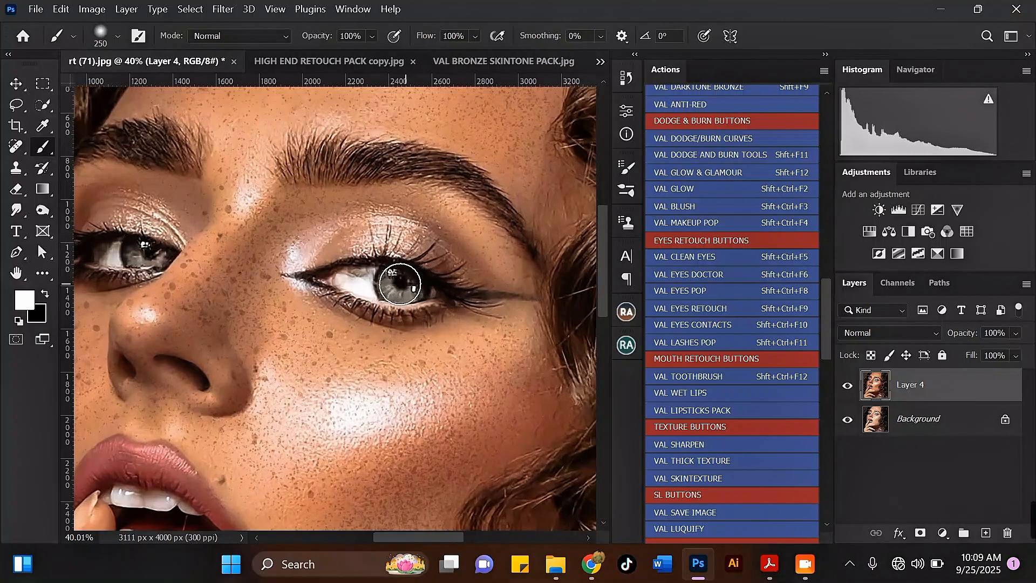
{"action": "scroll", "coordinate": [378, 278], "scroll_direction": "down", "scroll_amount": 2}
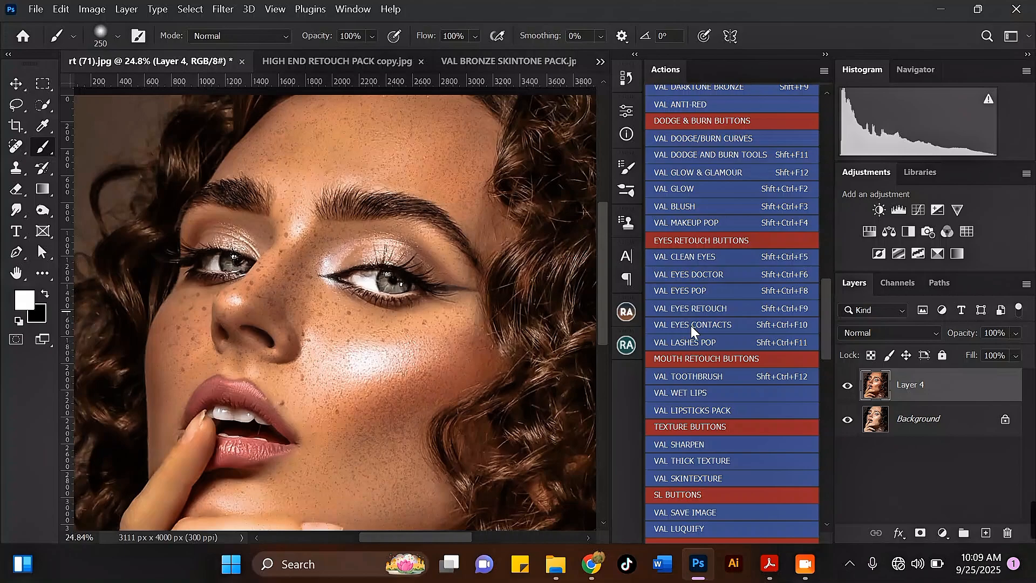
{"action": "scroll", "coordinate": [374, 282], "scroll_direction": "up", "scroll_amount": 1}
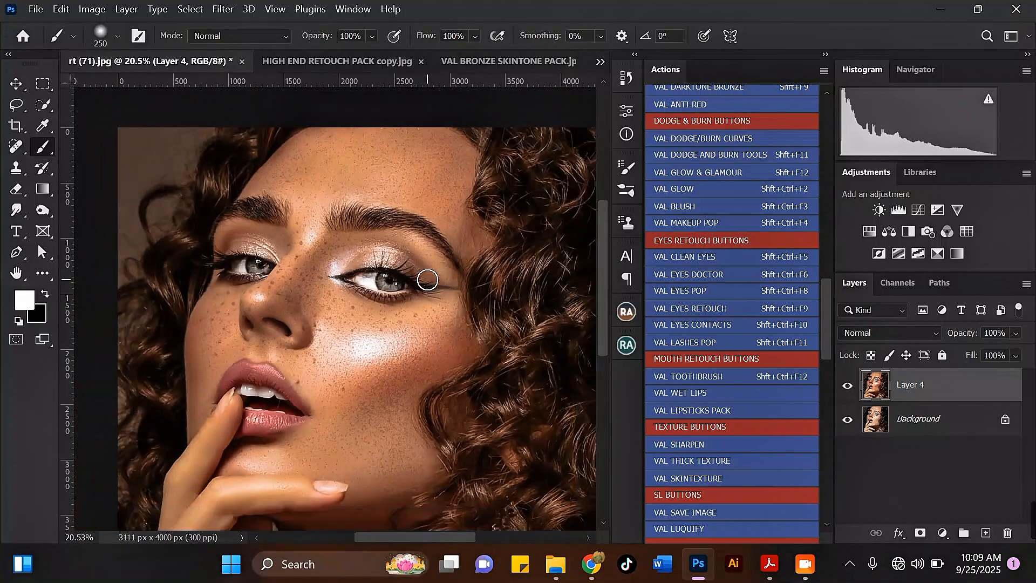
{"action": "scroll", "coordinate": [389, 283], "scroll_direction": "up", "scroll_amount": 2}
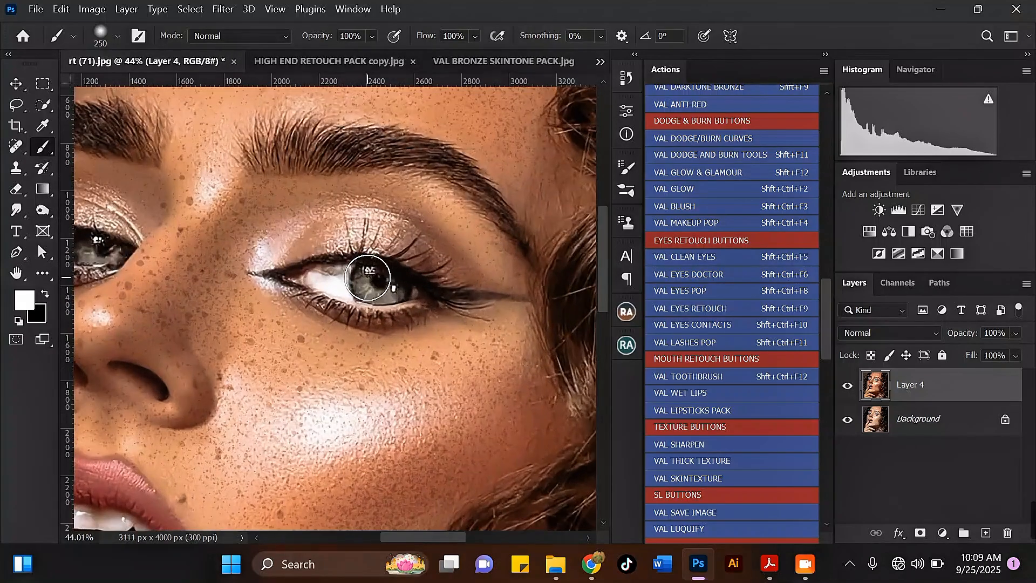
{"action": "left_click", "coordinate": [943, 533]}
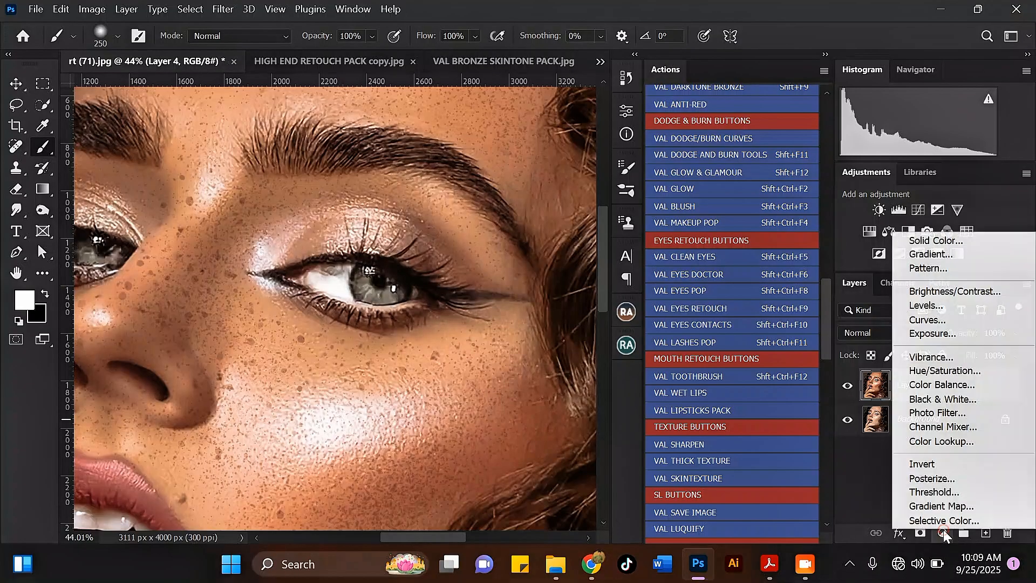
{"action": "left_click", "coordinate": [971, 386]}
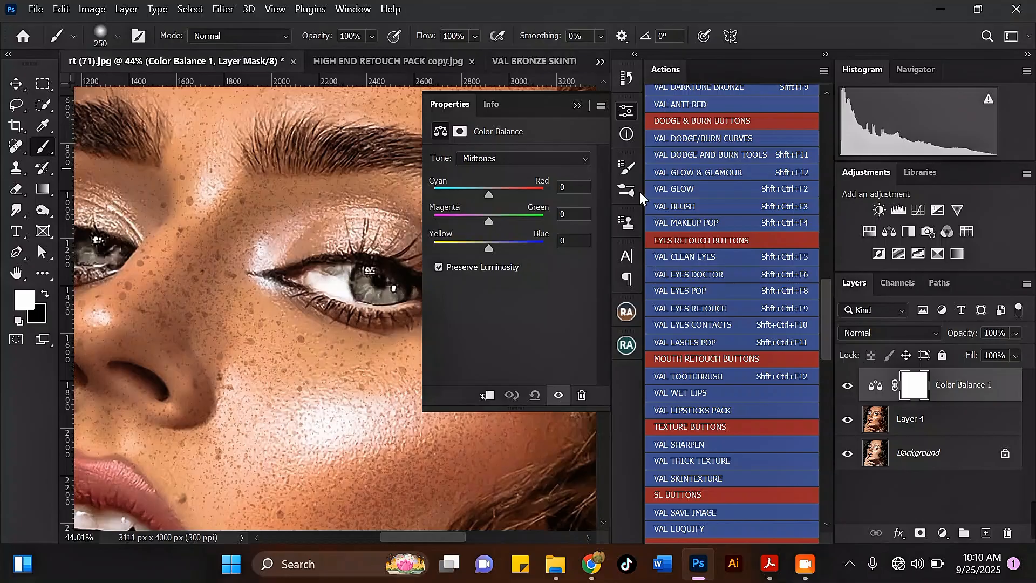
{"action": "left_click_drag", "start_coordinate": [537, 215], "coordinate": [484, 190]}
{"action": "left_click_drag", "start_coordinate": [493, 248], "coordinate": [499, 236]}
{"action": "left_click", "coordinate": [576, 106]}
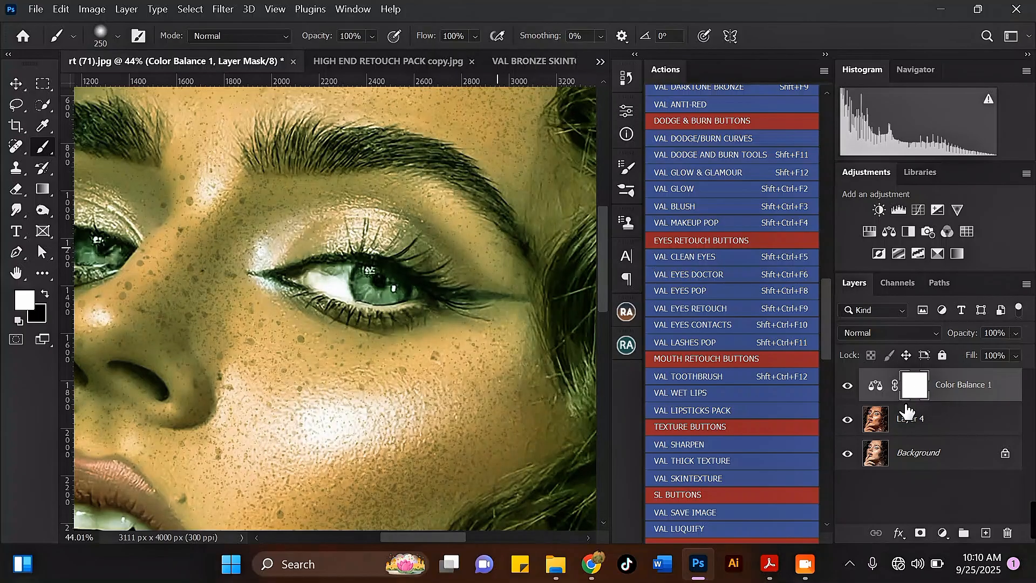
{"action": "key", "text": "ctrl+i"}
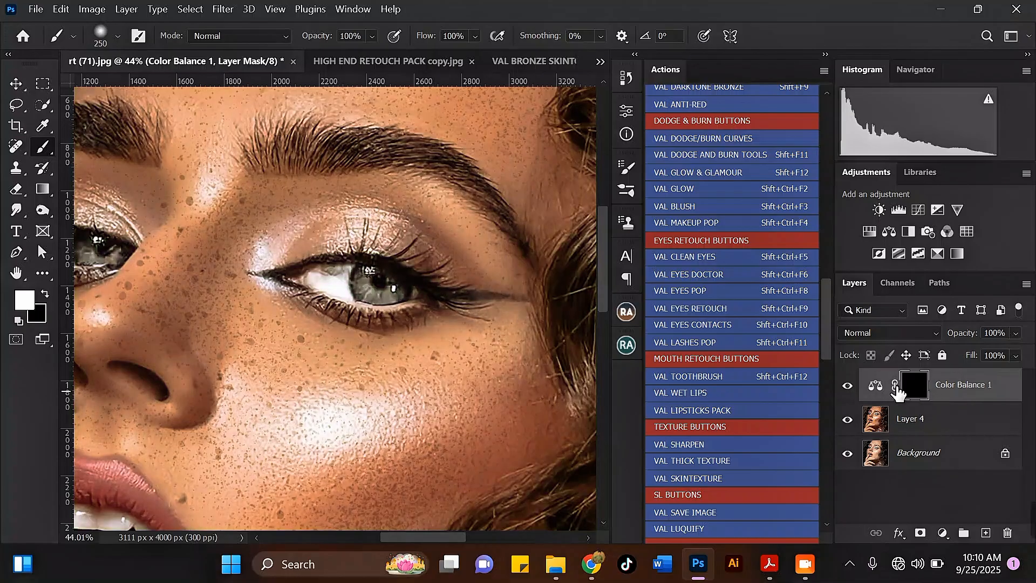
Step: Reveal the green tint on both irises by painting white on the Color Balance mask with a small soft brush at 100% flow
{"action": "scroll", "coordinate": [393, 277], "scroll_direction": "up", "scroll_amount": 1}
{"action": "key", "text": "bracketleft"}
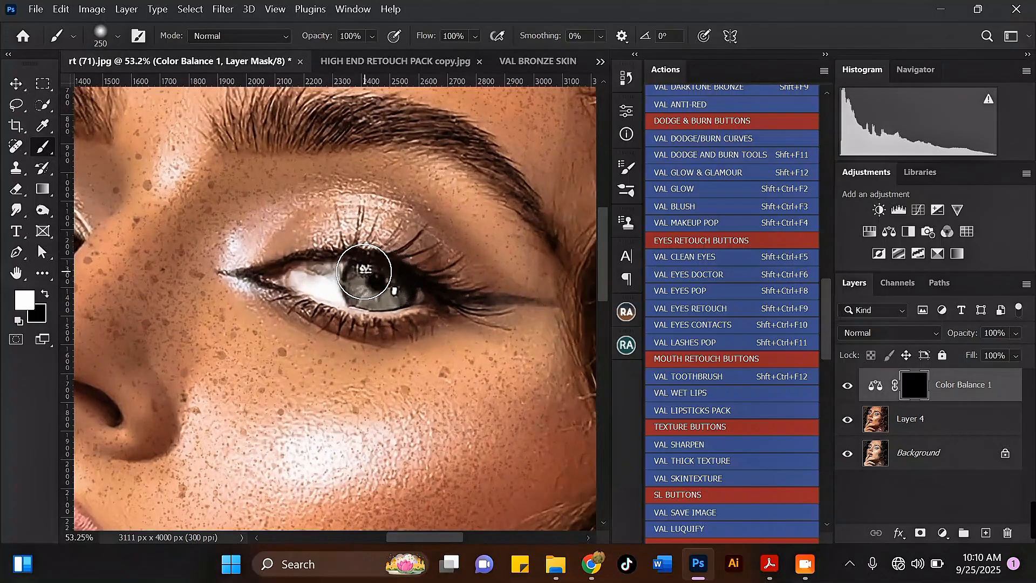
{"action": "mouse_move", "coordinate": [380, 279]}
{"action": "left_mouse_down"}
{"action": "mouse_move", "coordinate": [363, 286]}
{"action": "mouse_move", "coordinate": [393, 286]}
{"action": "left_mouse_up"}
{"action": "key", "text": "bracketleft"}
{"action": "scroll", "coordinate": [393, 286], "scroll_direction": "down", "scroll_amount": 4}
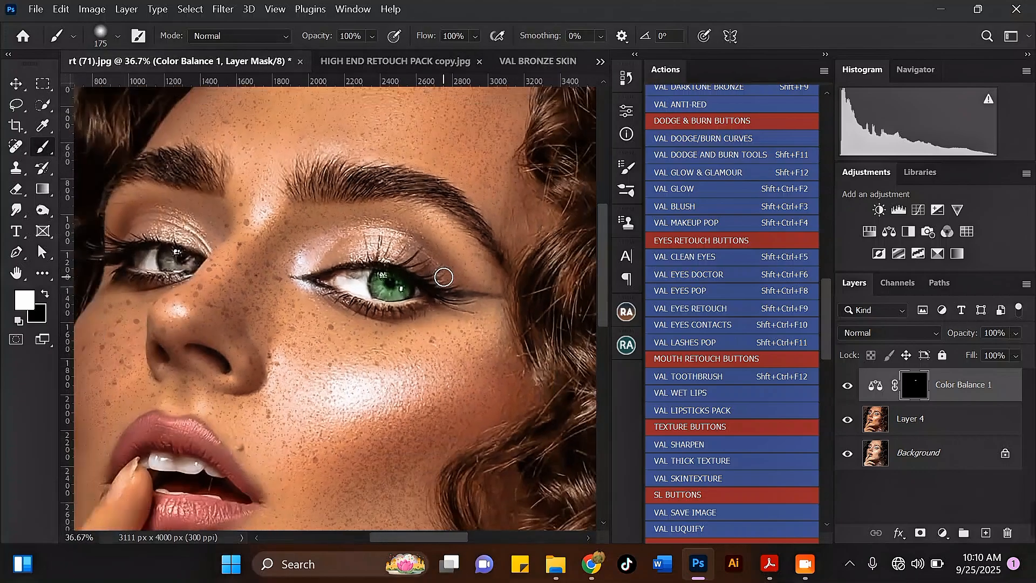
{"action": "scroll", "coordinate": [242, 262], "scroll_direction": "up", "scroll_amount": 4}
{"action": "key", "text": "bracketleft"}
{"action": "mouse_move", "coordinate": [252, 264]}
{"action": "left_mouse_down"}
{"action": "mouse_move", "coordinate": [239, 271]}
{"action": "mouse_move", "coordinate": [271, 274]}
{"action": "mouse_move", "coordinate": [250, 272]}
{"action": "left_mouse_up"}
{"action": "scroll", "coordinate": [250, 272], "scroll_direction": "down", "scroll_amount": 4}
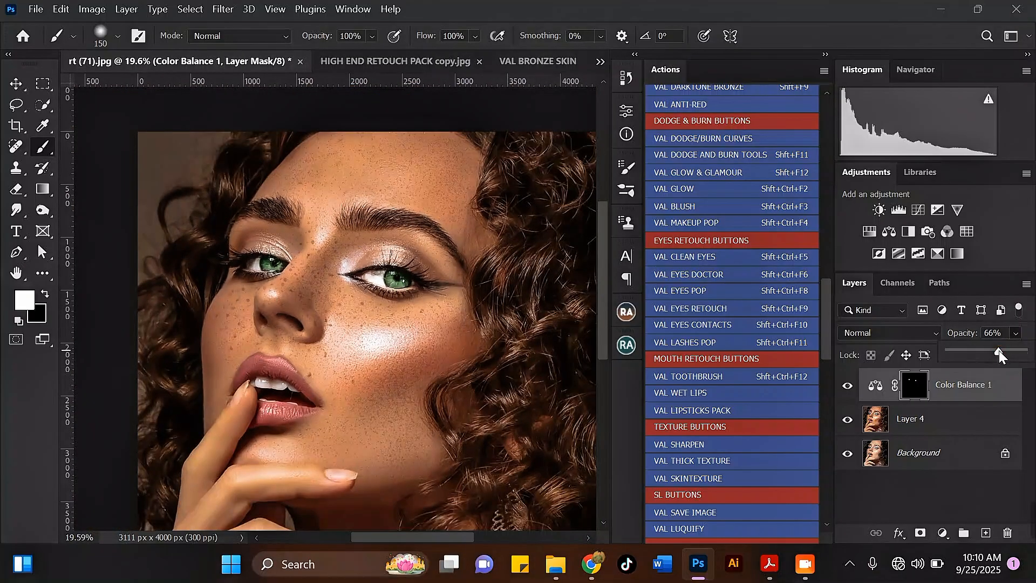
Step: Reduce the Color Balance layer's opacity to 60% and merge it with Layer 4
{"action": "left_click", "coordinate": [994, 350]}
{"action": "left_click", "coordinate": [925, 418]}
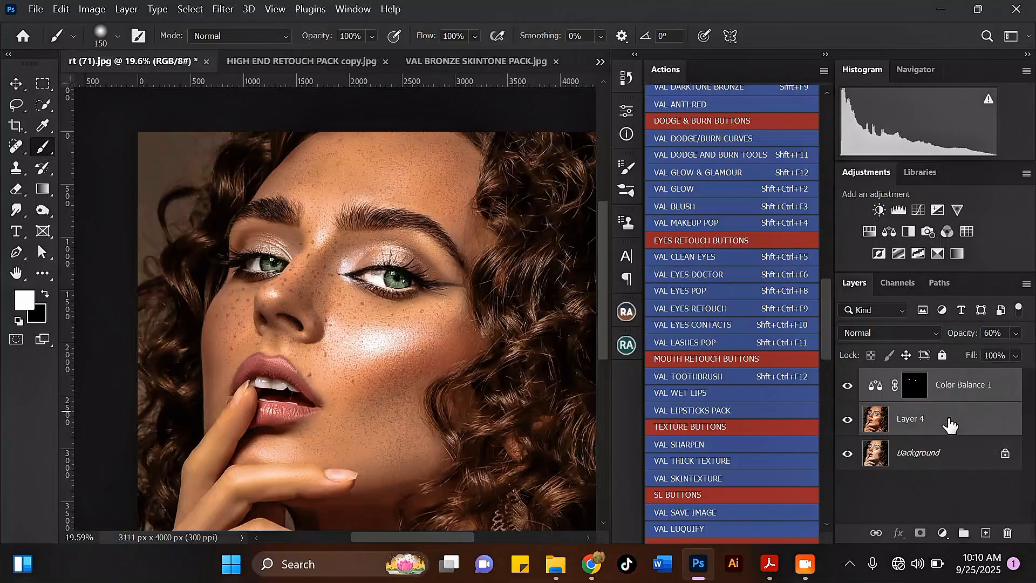
{"action": "key", "text": "ctrl+e"}
{"action": "scroll", "coordinate": [458, 243], "scroll_direction": "down", "scroll_amount": 3}
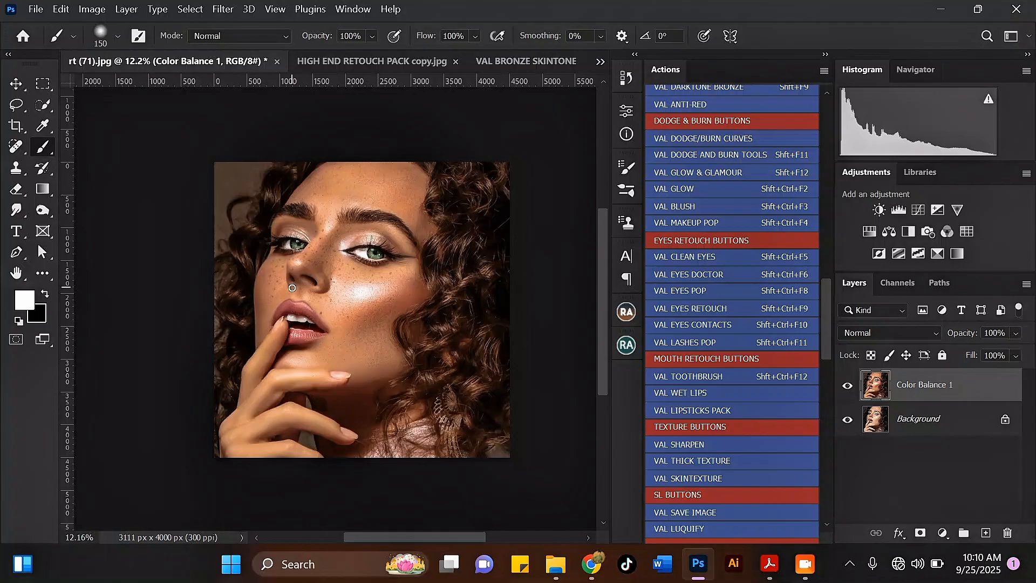
Step: Run the VAL LIPSTICKS PACK action, continuing through its messages
{"action": "scroll", "coordinate": [292, 288], "scroll_direction": "up", "scroll_amount": 4}
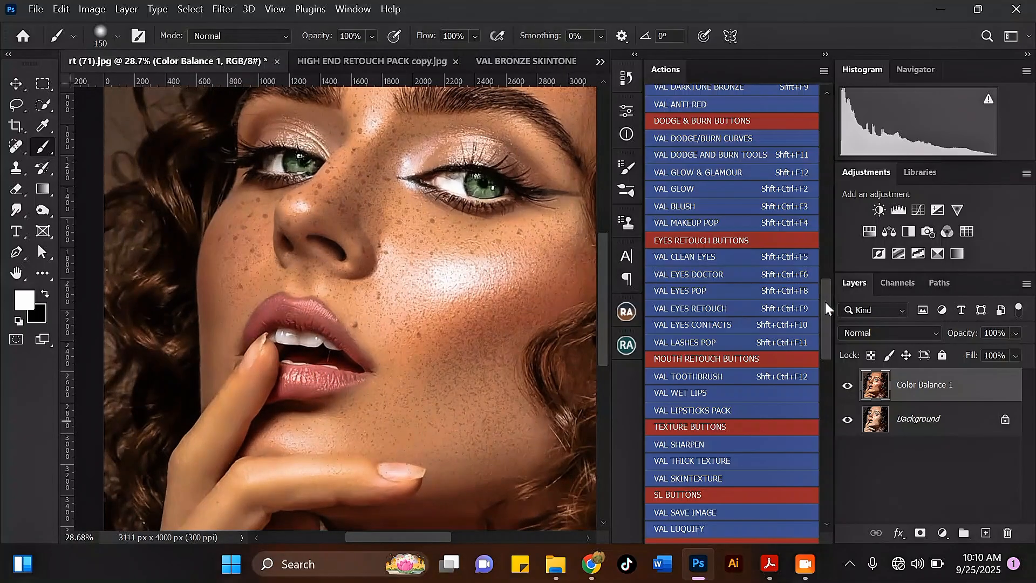
{"action": "scroll", "coordinate": [825, 303], "scroll_direction": "down", "scroll_amount": 3}
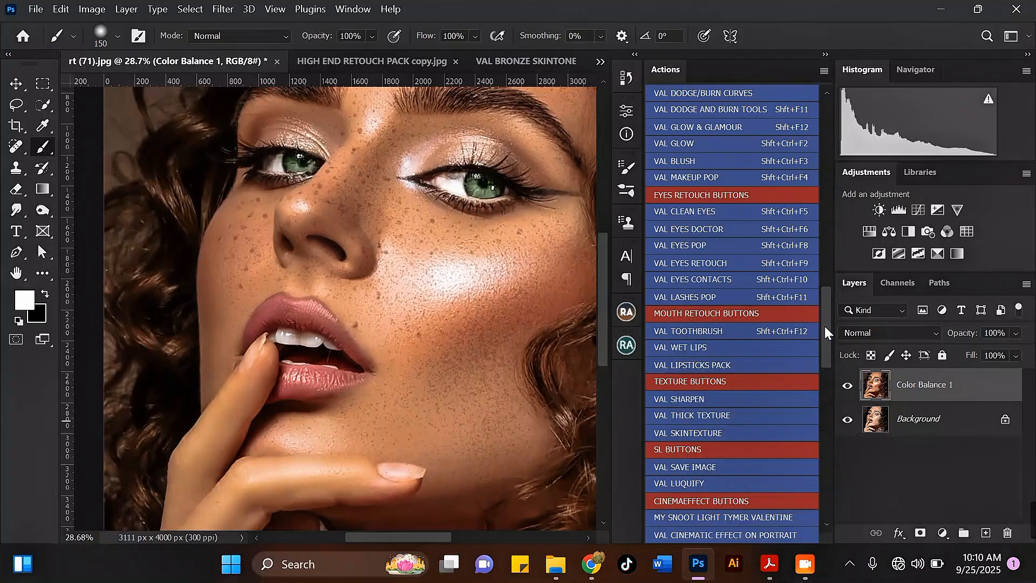
{"action": "scroll", "coordinate": [825, 326], "scroll_direction": "down", "scroll_amount": 4}
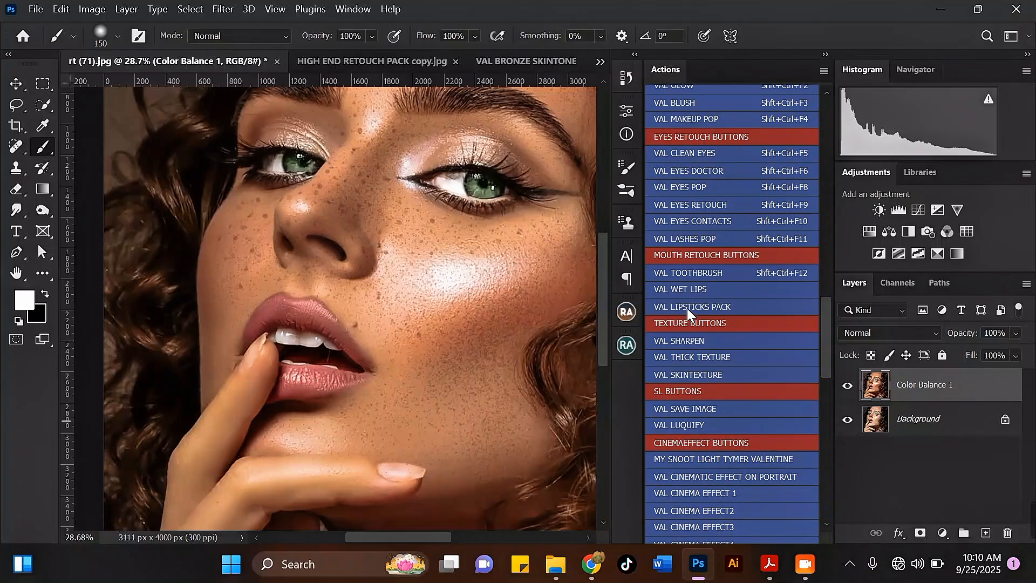
{"action": "left_click", "coordinate": [688, 307]}
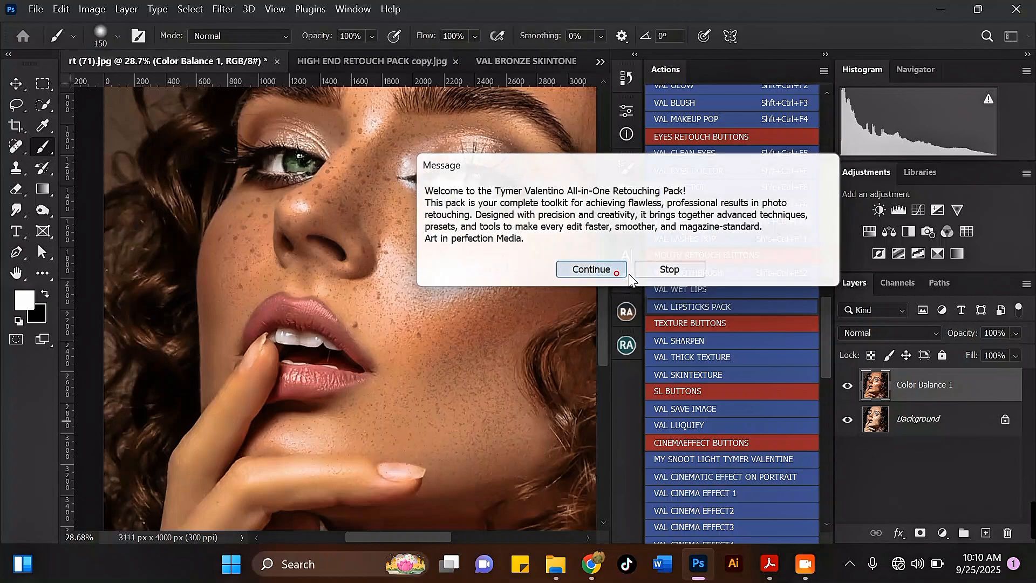
{"action": "left_click", "coordinate": [589, 268]}
{"action": "left_click", "coordinate": [679, 285]}
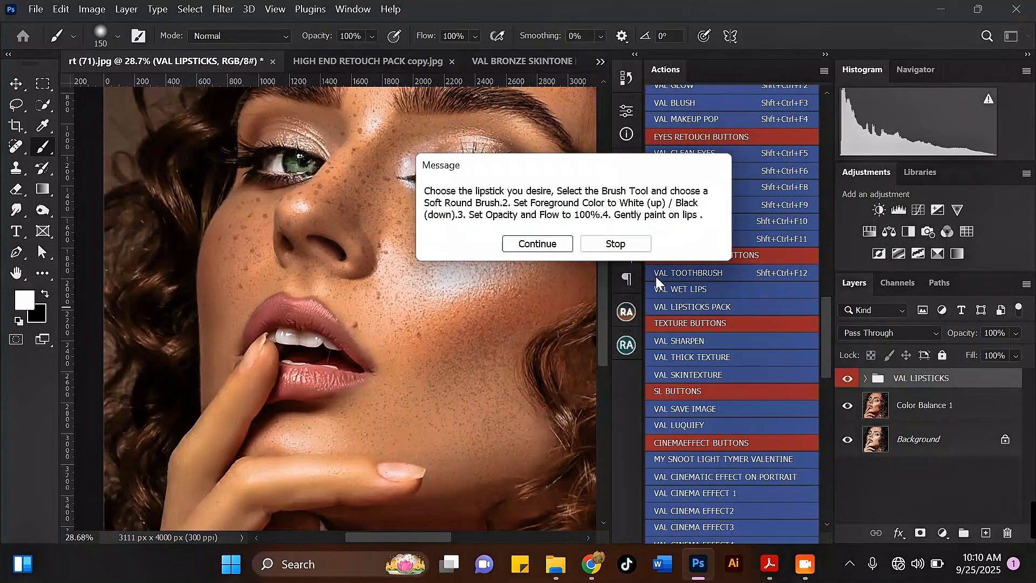
{"action": "left_click", "coordinate": [560, 245]}
Step: Paint the upper and lower lips on the VAL NUDE mask with a 125 px soft white brush
{"action": "left_click", "coordinate": [867, 379]}
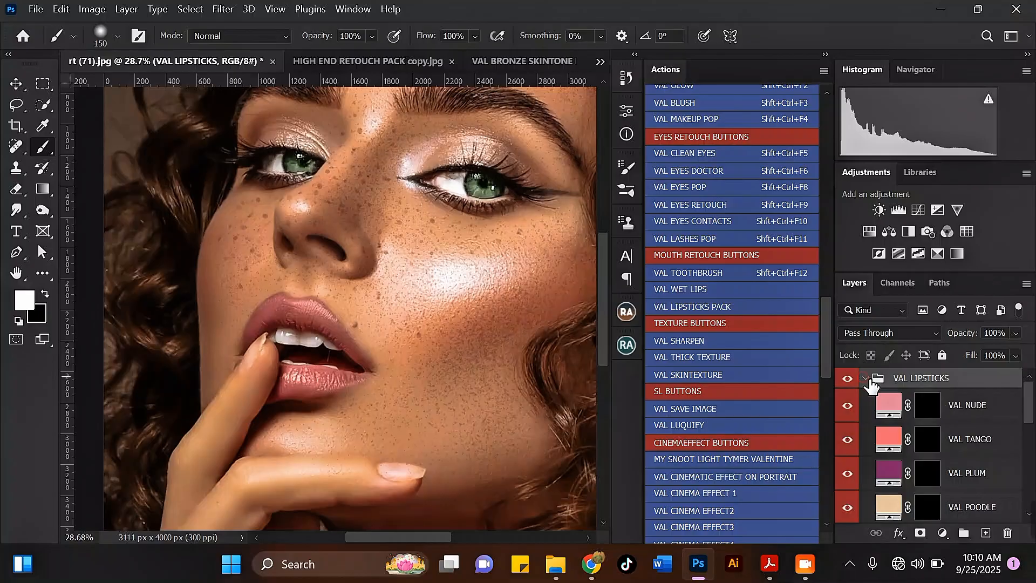
{"action": "left_click", "coordinate": [929, 408]}
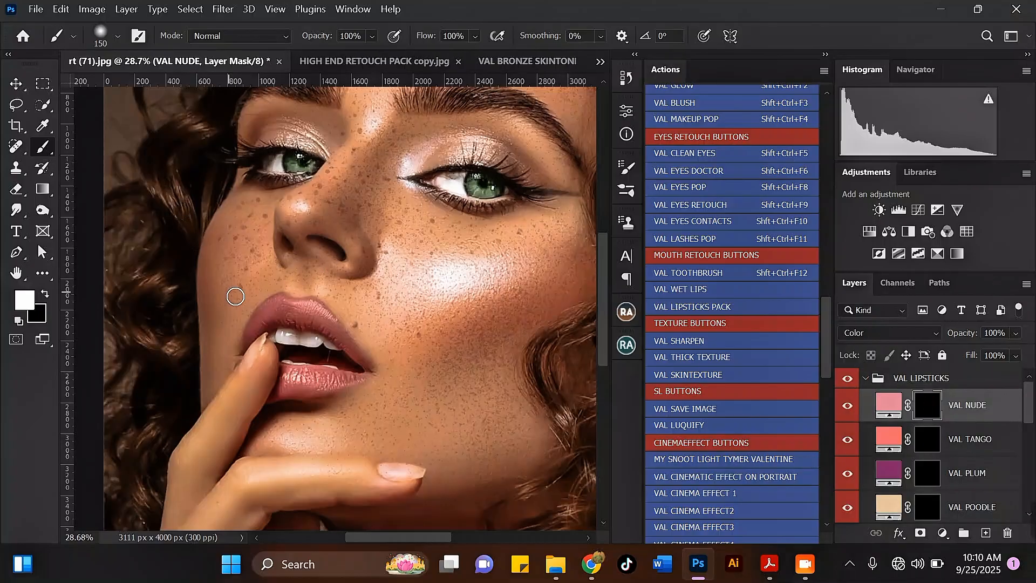
{"action": "key", "text": "bracketleft"}
{"action": "scroll", "coordinate": [238, 319], "scroll_direction": "up", "scroll_amount": 1}
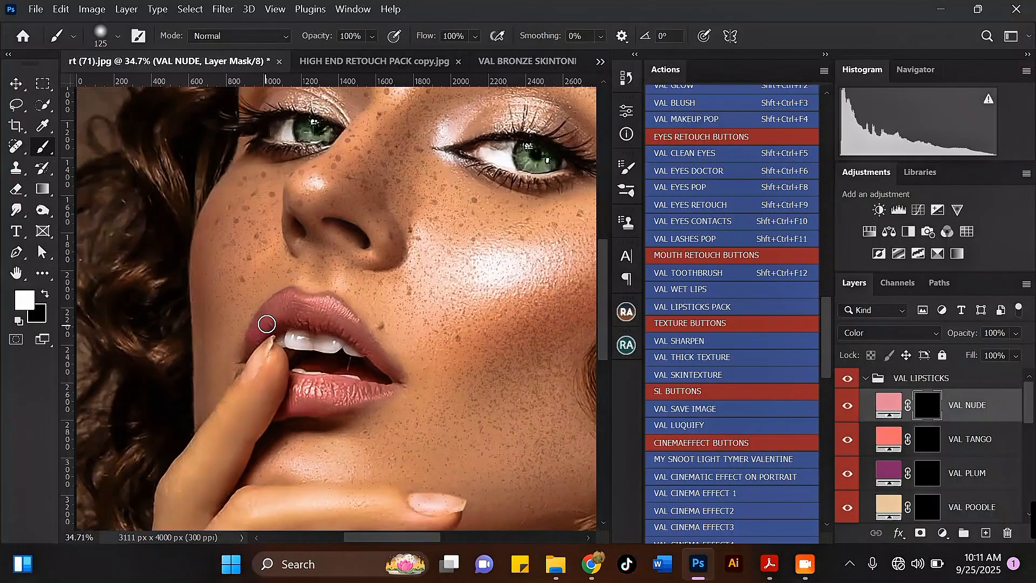
{"action": "mouse_move", "coordinate": [283, 301]}
{"action": "left_mouse_down"}
{"action": "mouse_move", "coordinate": [305, 302]}
{"action": "mouse_move", "coordinate": [387, 369]}
{"action": "mouse_move", "coordinate": [367, 346]}
{"action": "mouse_move", "coordinate": [278, 313]}
{"action": "mouse_move", "coordinate": [316, 326]}
{"action": "mouse_move", "coordinate": [365, 392]}
{"action": "mouse_move", "coordinate": [300, 387]}
{"action": "mouse_move", "coordinate": [298, 401]}
{"action": "mouse_move", "coordinate": [319, 399]}
{"action": "mouse_move", "coordinate": [304, 386]}
{"action": "mouse_move", "coordinate": [332, 393]}
{"action": "left_mouse_up"}
{"action": "scroll", "coordinate": [332, 393], "scroll_direction": "down", "scroll_amount": 4}
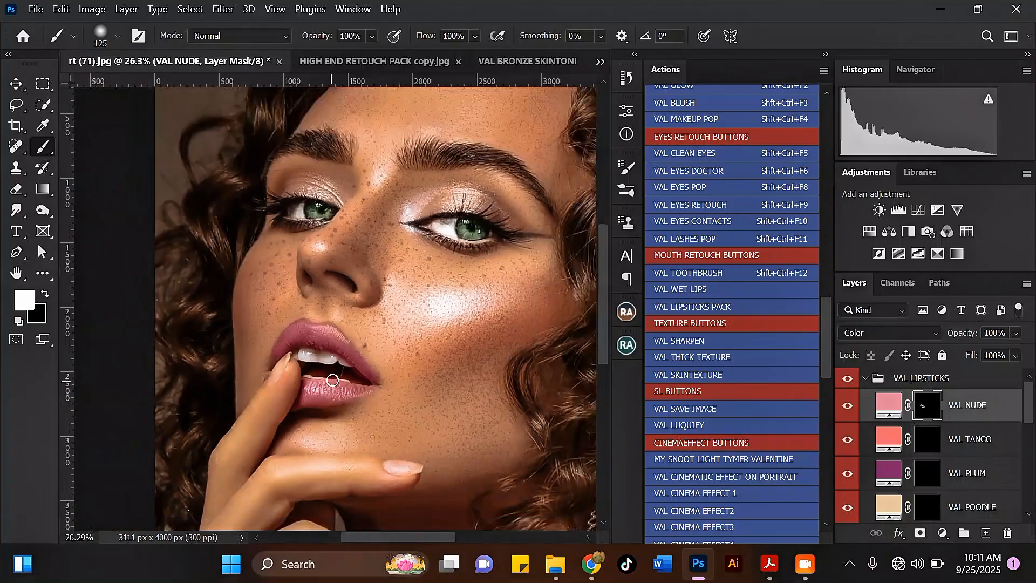
{"action": "scroll", "coordinate": [410, 340], "scroll_direction": "down", "scroll_amount": 2}
{"action": "scroll", "coordinate": [402, 233], "scroll_direction": "down", "scroll_amount": 1}
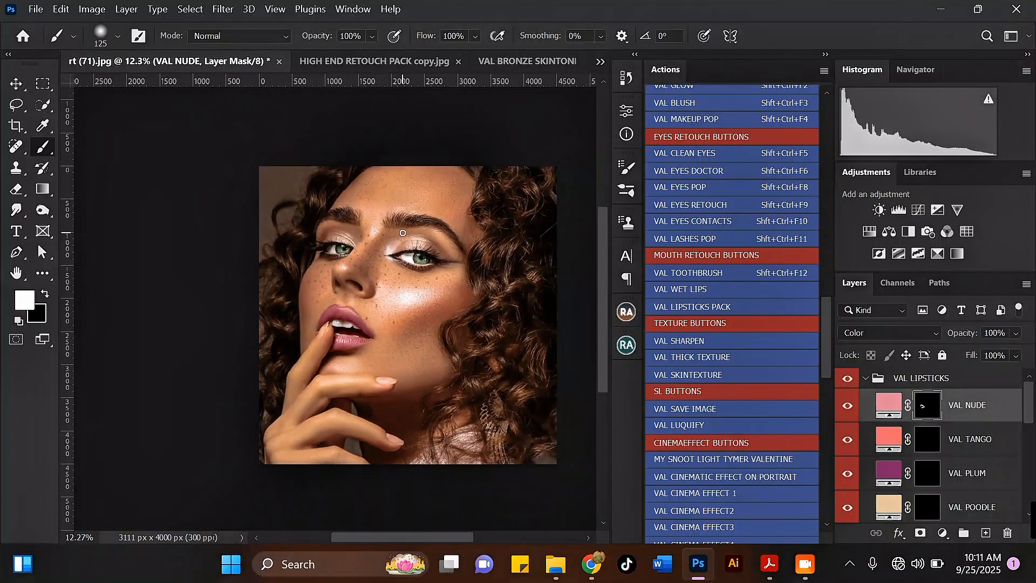
{"action": "scroll", "coordinate": [507, 238], "scroll_direction": "up", "scroll_amount": 2}
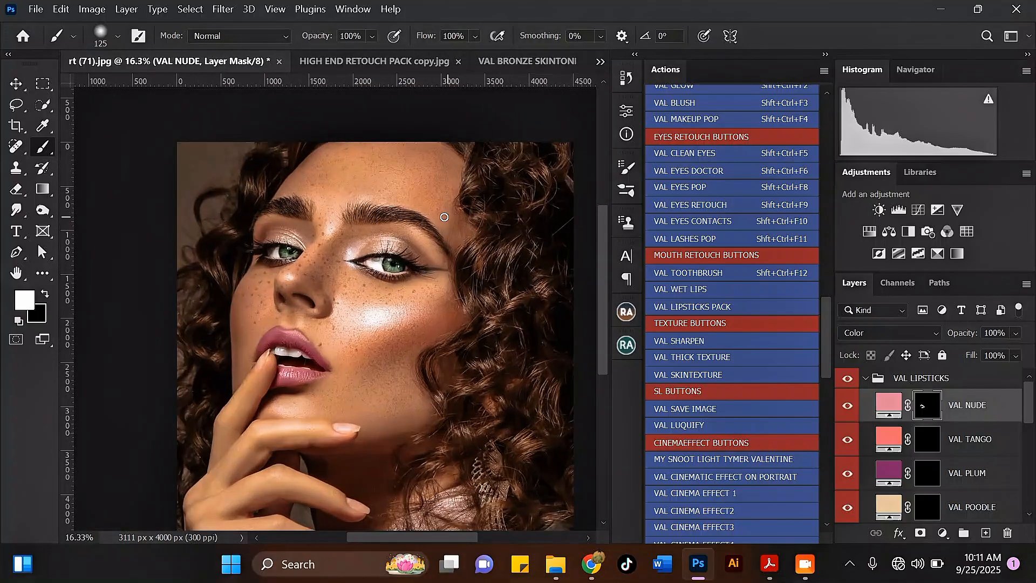
Step: Collapse the VAL LIPSTICKS group and merge it with the Color Balance 1 layer
{"action": "left_click", "coordinate": [868, 379]}
{"action": "scroll", "coordinate": [367, 264], "scroll_direction": "up", "scroll_amount": 1}
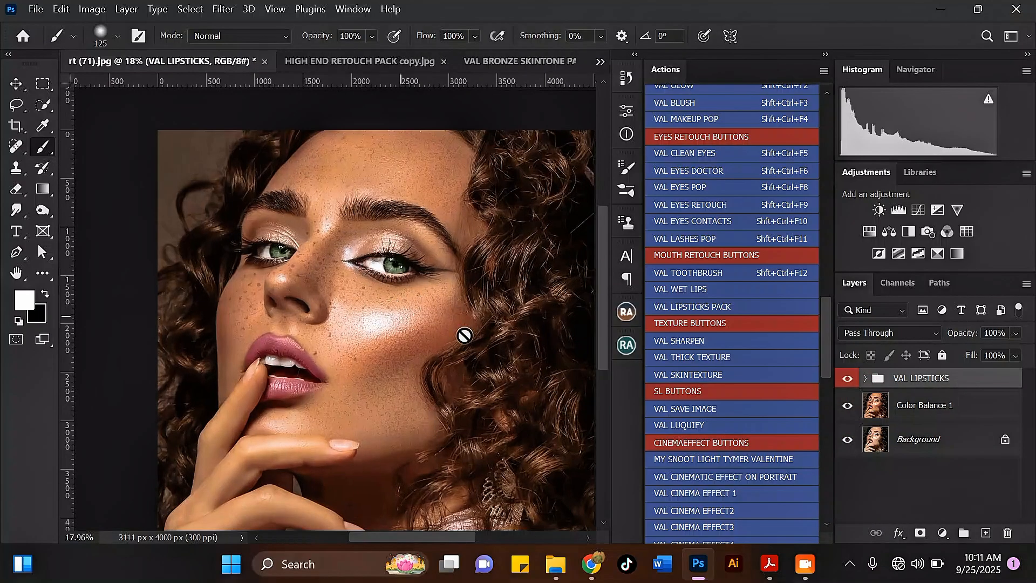
{"action": "left_click", "coordinate": [929, 414], "text": "ctrl"}
{"action": "key", "text": "ctrl+e"}
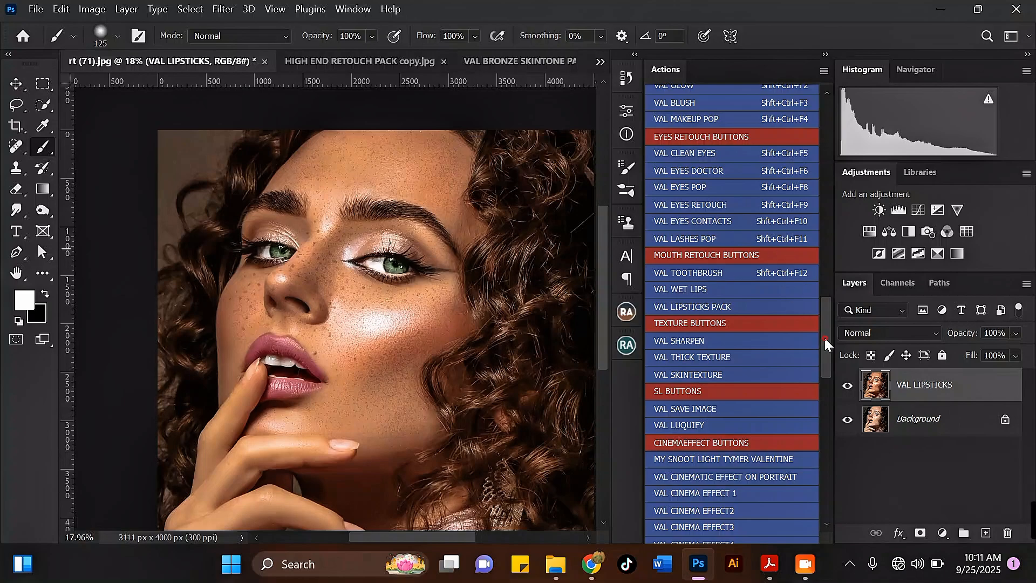
Step: Run the VAL GLOW & GLAMOUR action, continuing through its messages
{"action": "left_click_drag", "start_coordinate": [825, 338], "coordinate": [823, 298]}
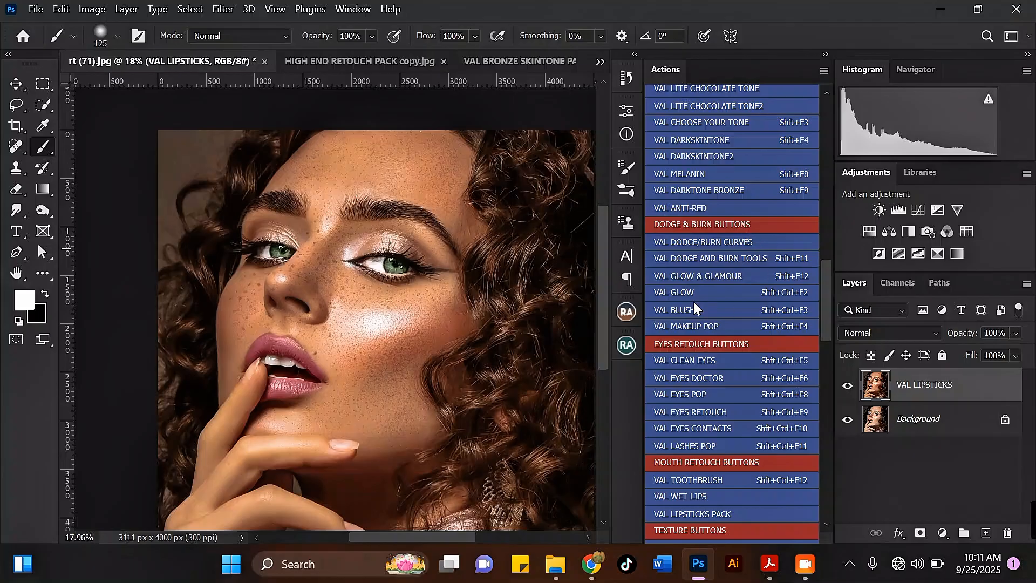
{"action": "left_click", "coordinate": [711, 278]}
{"action": "left_click", "coordinate": [626, 278]}
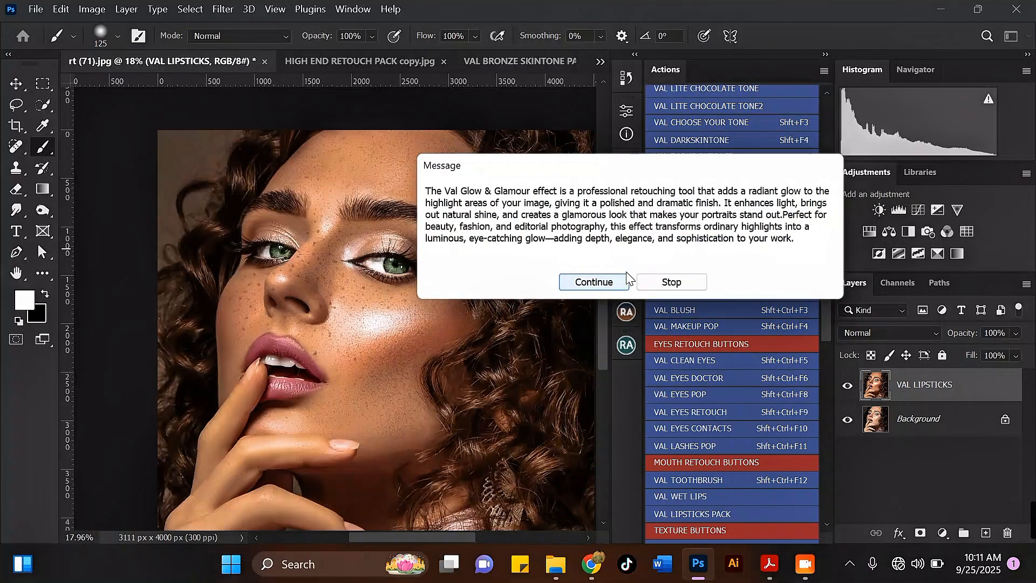
{"action": "left_click", "coordinate": [614, 280]}
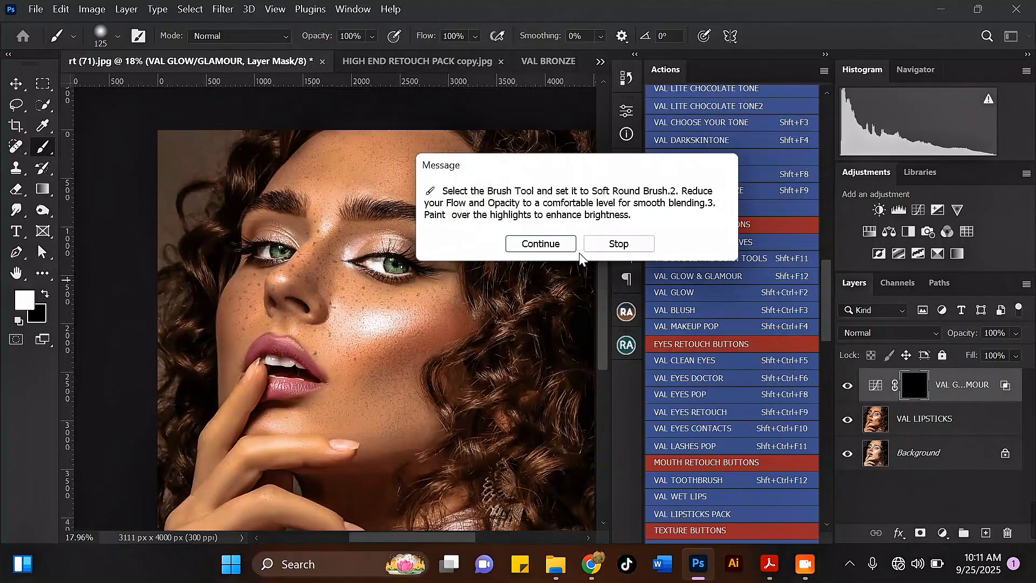
{"action": "left_click", "coordinate": [562, 244]}
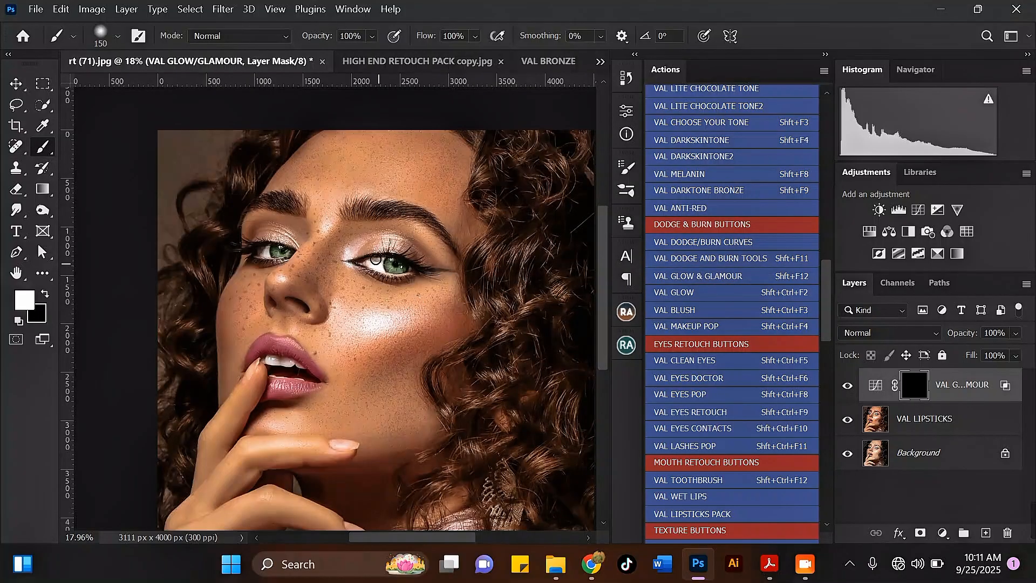
Step: Brighten the forehead and the highlighted cheekbone on the glow mask with a large soft white brush
{"action": "key", "text": "bracketright"}
{"action": "key", "text": "bracketright"}
{"action": "key", "text": "bracketright"}
{"action": "key", "text": "bracketright"}
{"action": "key", "text": "bracketright"}
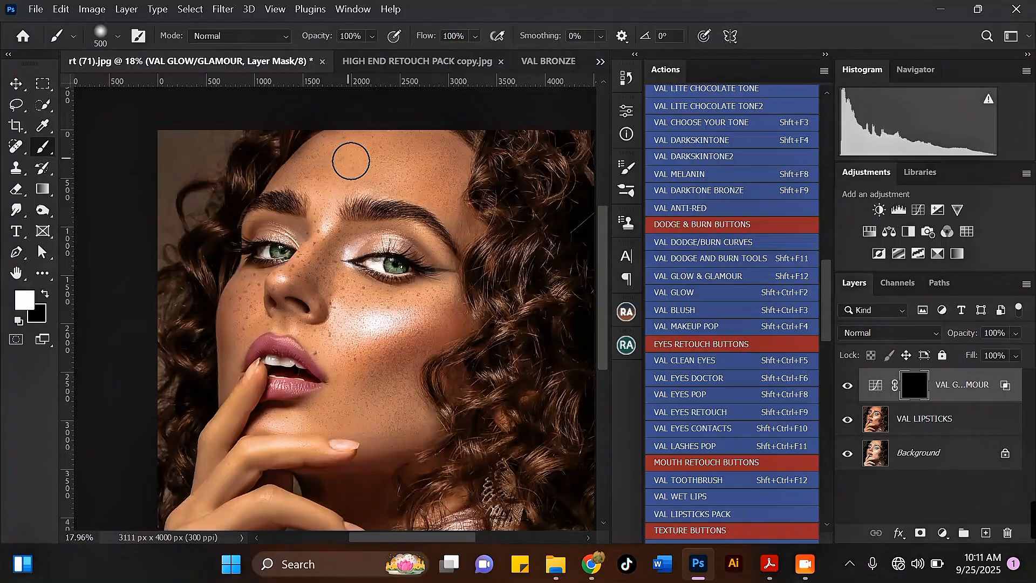
{"action": "key", "text": "bracketright"}
{"action": "key", "text": "bracketright"}
{"action": "mouse_move", "coordinate": [393, 157]}
{"action": "left_mouse_down"}
{"action": "mouse_move", "coordinate": [419, 169]}
{"action": "mouse_move", "coordinate": [335, 170]}
{"action": "mouse_move", "coordinate": [429, 162]}
{"action": "mouse_move", "coordinate": [329, 184]}
{"action": "mouse_move", "coordinate": [408, 154]}
{"action": "mouse_move", "coordinate": [378, 161]}
{"action": "mouse_move", "coordinate": [404, 177]}
{"action": "left_mouse_up"}
{"action": "key", "text": "bracketleft"}
{"action": "mouse_move", "coordinate": [352, 342]}
{"action": "left_mouse_down"}
{"action": "mouse_move", "coordinate": [369, 345]}
{"action": "mouse_move", "coordinate": [358, 350]}
{"action": "left_mouse_up"}
Step: Add glow to the chin with a 400 px soft brush and to the nose with a 300 px one
{"action": "key", "text": "bracketleft"}
{"action": "key", "text": "bracketleft"}
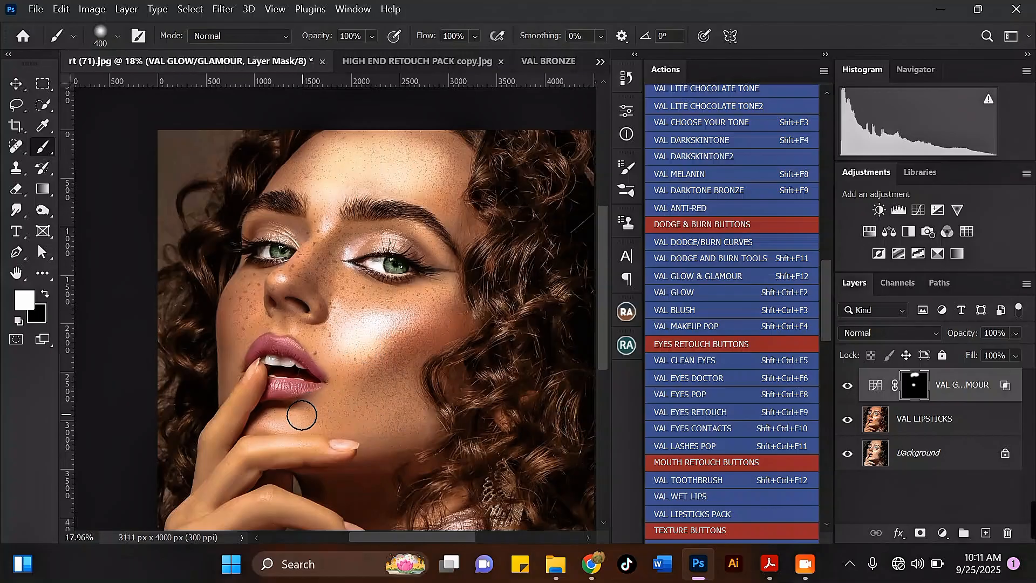
{"action": "left_click", "coordinate": [300, 419]}
{"action": "key", "text": "bracketleft"}
{"action": "left_click", "coordinate": [288, 285]}
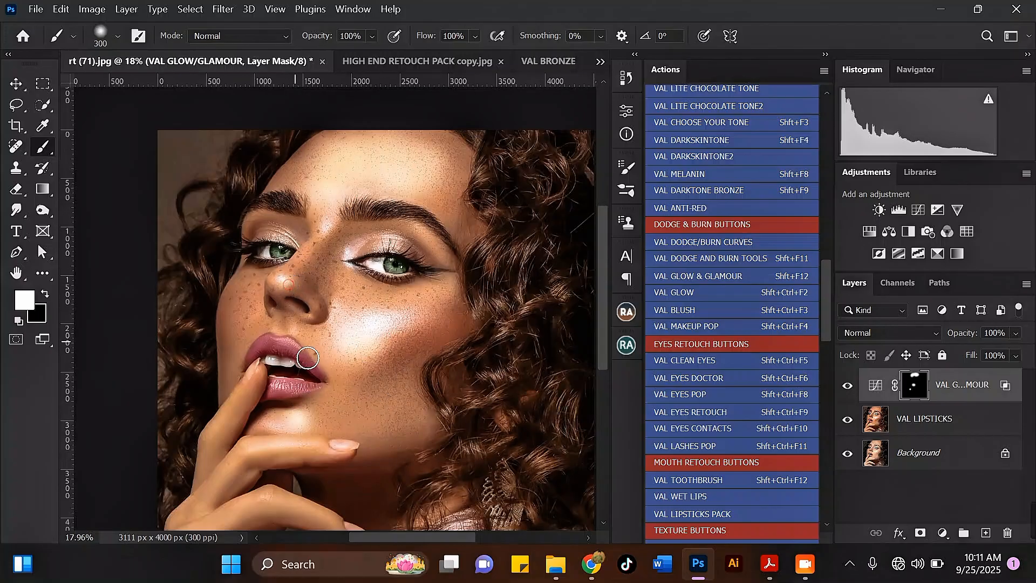
Step: Add glow at the inner corner of the eye with a 250 px brush and set the glow layer's opacity to 21%
{"action": "key", "text": "bracketleft"}
{"action": "key", "text": "bracketright"}
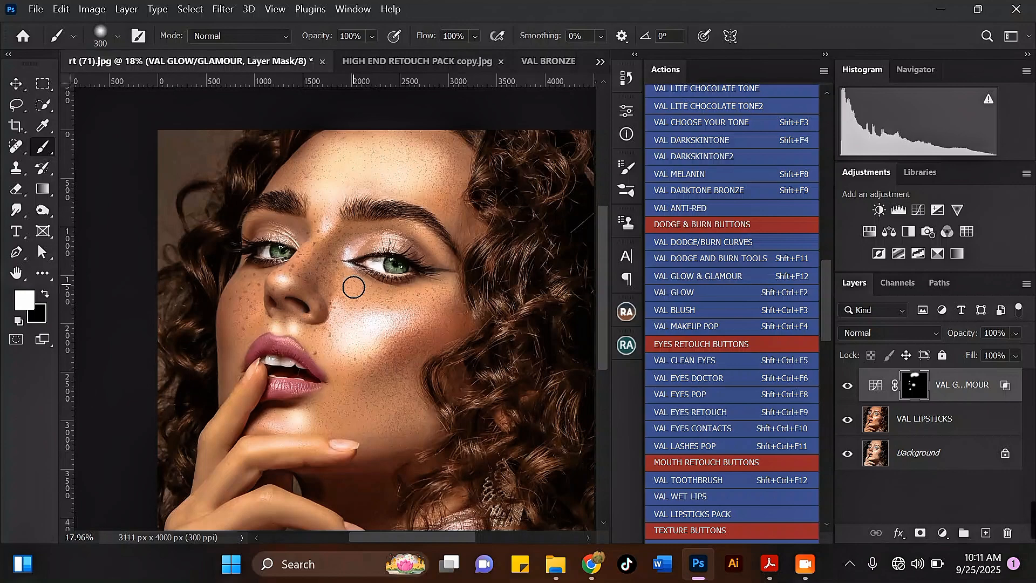
{"action": "key", "text": "bracketleft"}
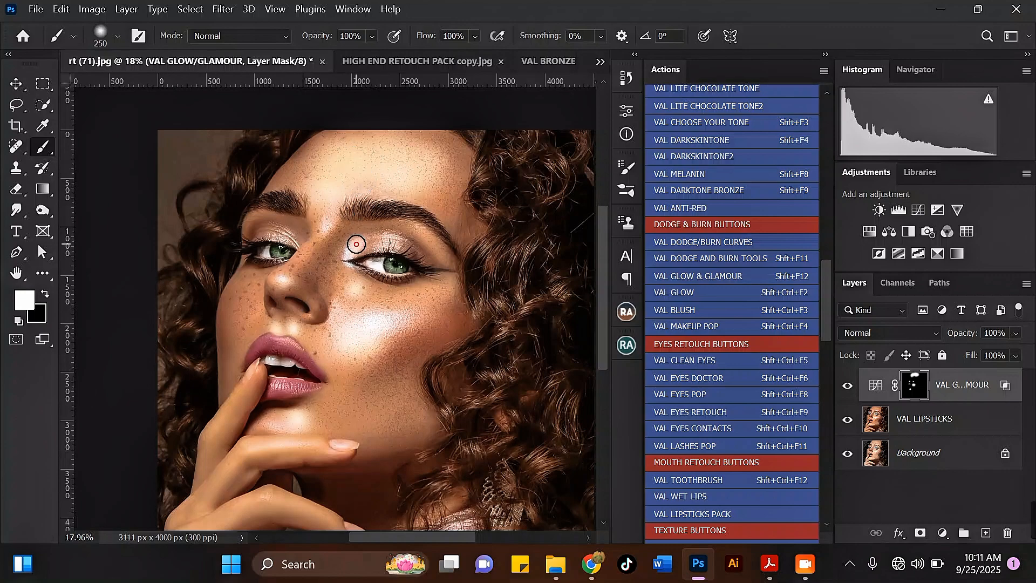
{"action": "left_click", "coordinate": [1015, 337]}
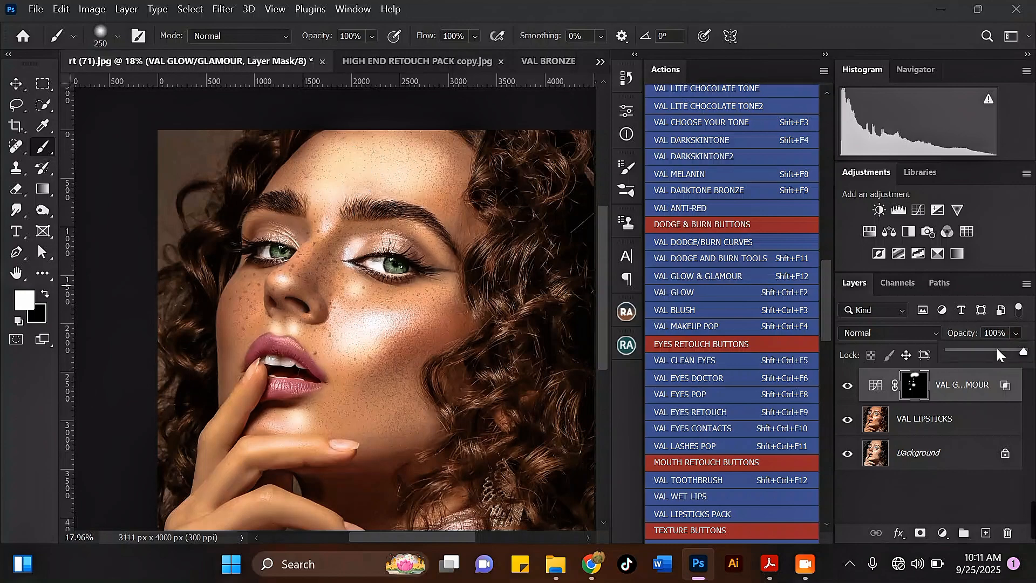
{"action": "left_click", "coordinate": [988, 350]}
{"action": "left_click_drag", "start_coordinate": [986, 351], "coordinate": [978, 349]}
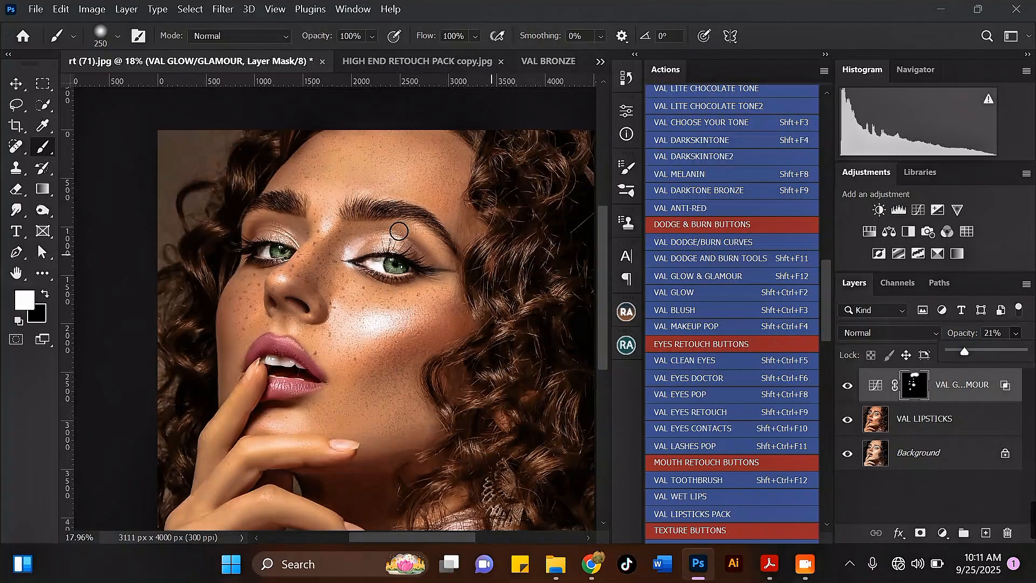
{"action": "scroll", "coordinate": [398, 231], "scroll_direction": "down", "scroll_amount": 2}
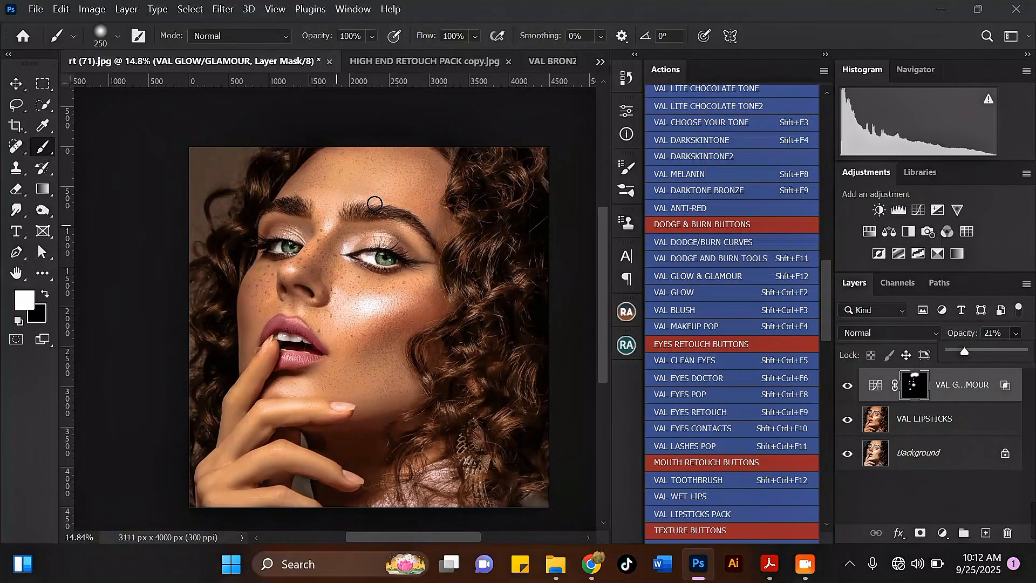
Step: Add a Selective Color adjustment layer and set Black to -9% for the Whites
{"action": "left_click", "coordinate": [945, 533]}
{"action": "left_click", "coordinate": [963, 525]}
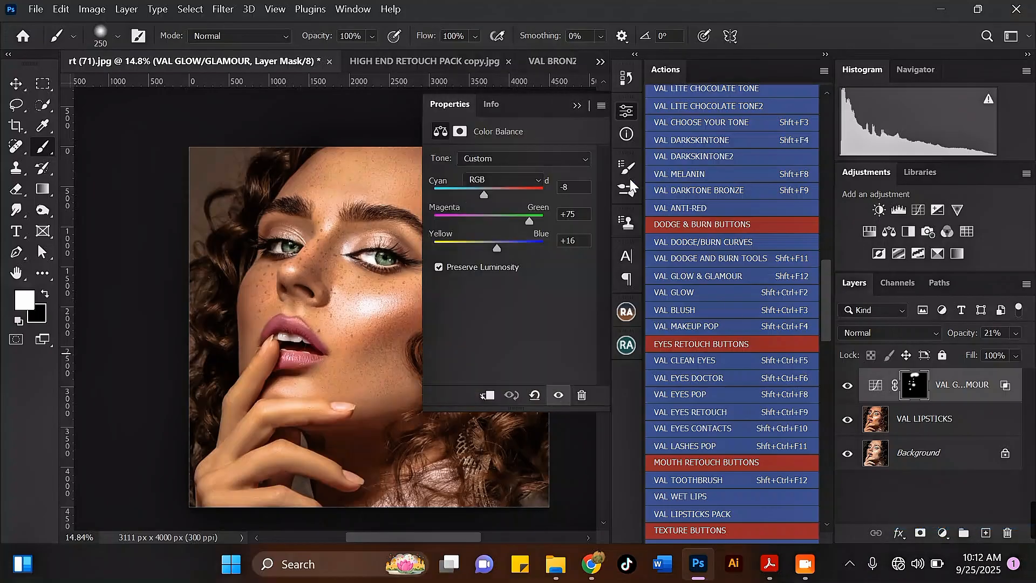
{"action": "left_click", "coordinate": [507, 176]}
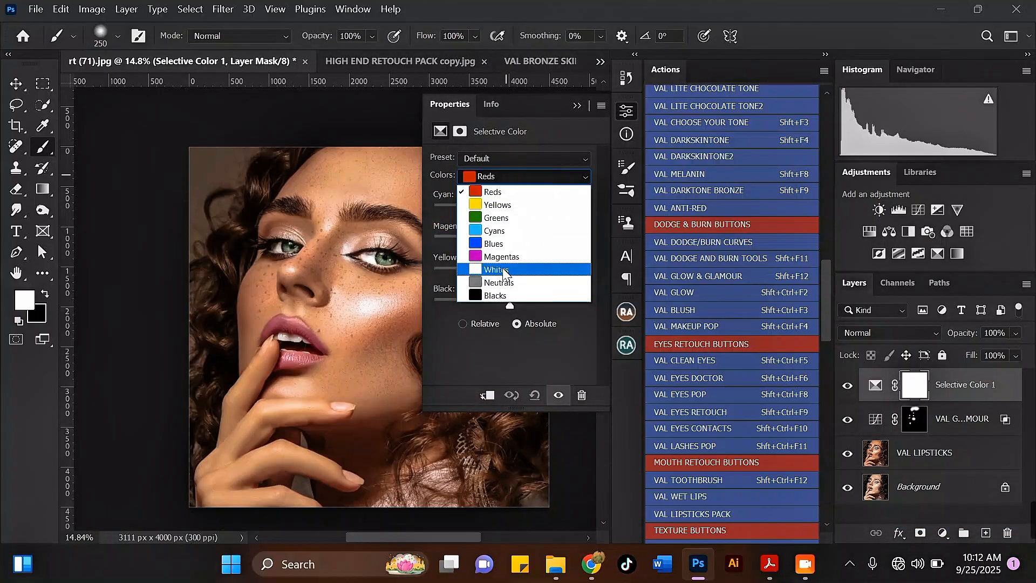
{"action": "left_click", "coordinate": [526, 273]}
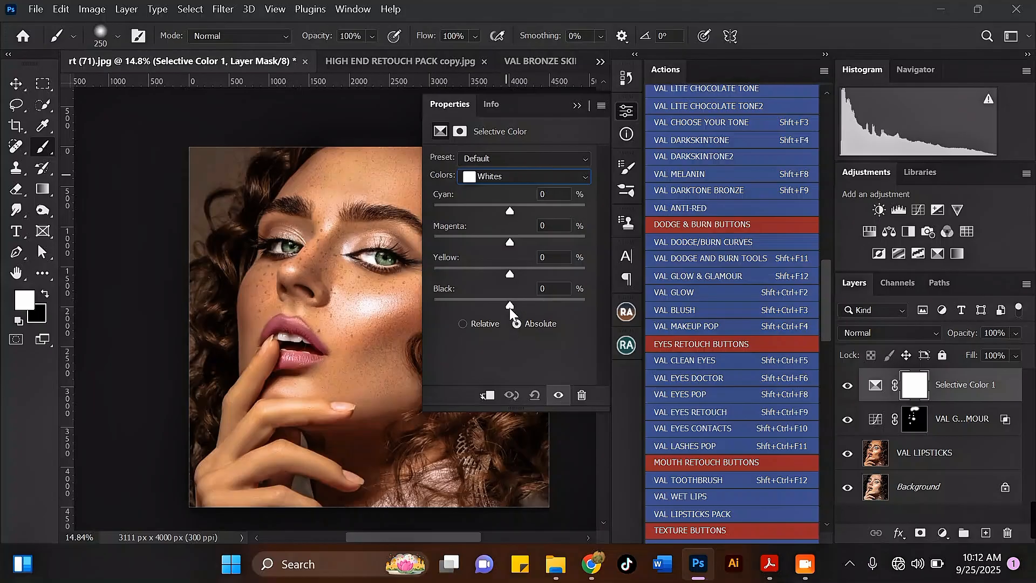
{"action": "left_click_drag", "start_coordinate": [508, 305], "coordinate": [501, 300]}
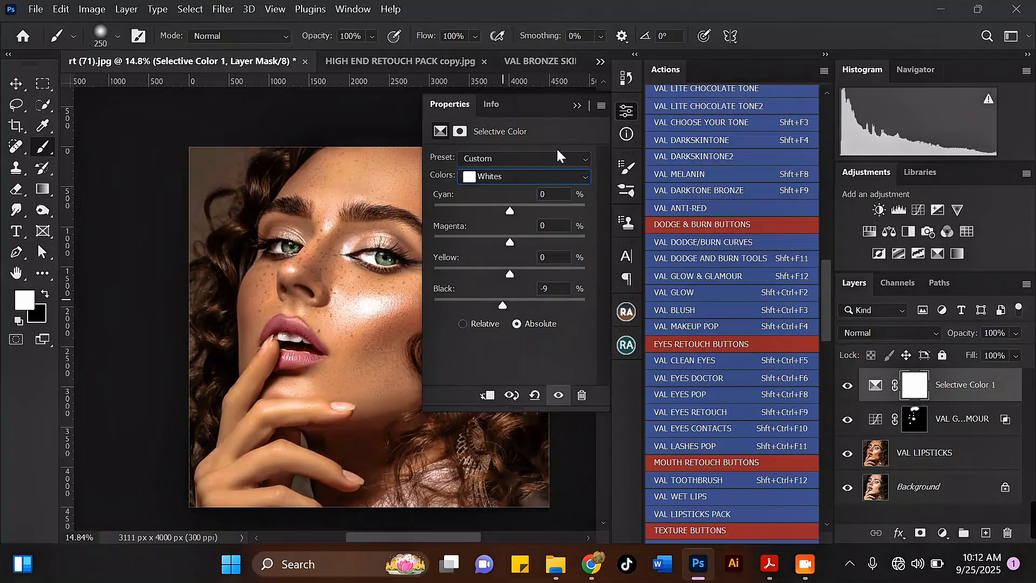
{"action": "left_click", "coordinate": [577, 106]}
Step: Add a second Selective Color adjustment layer and set Cyan to -41% for the Yellows
{"action": "scroll", "coordinate": [244, 251], "scroll_direction": "down", "scroll_amount": 3}
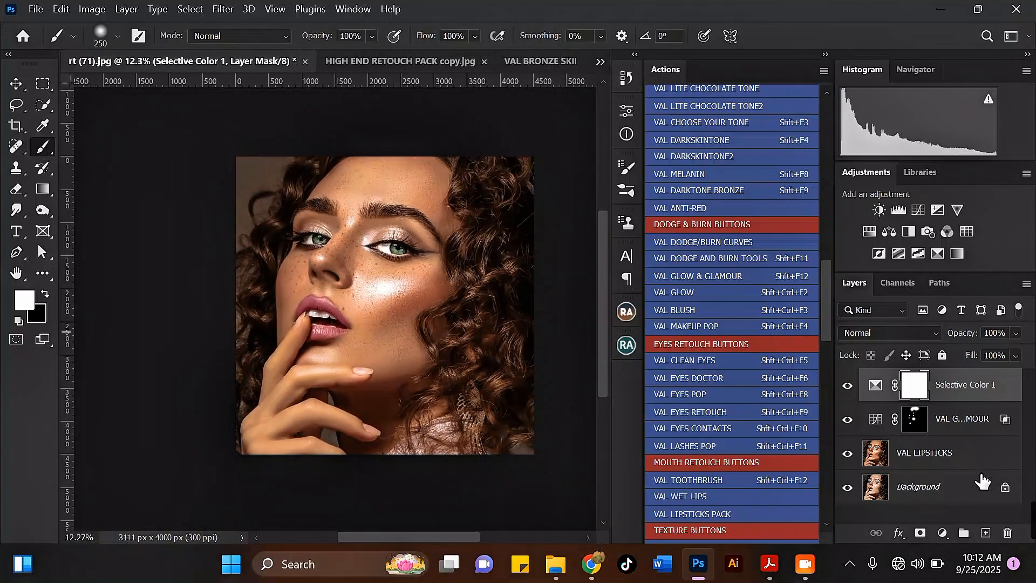
{"action": "left_click", "coordinate": [944, 533]}
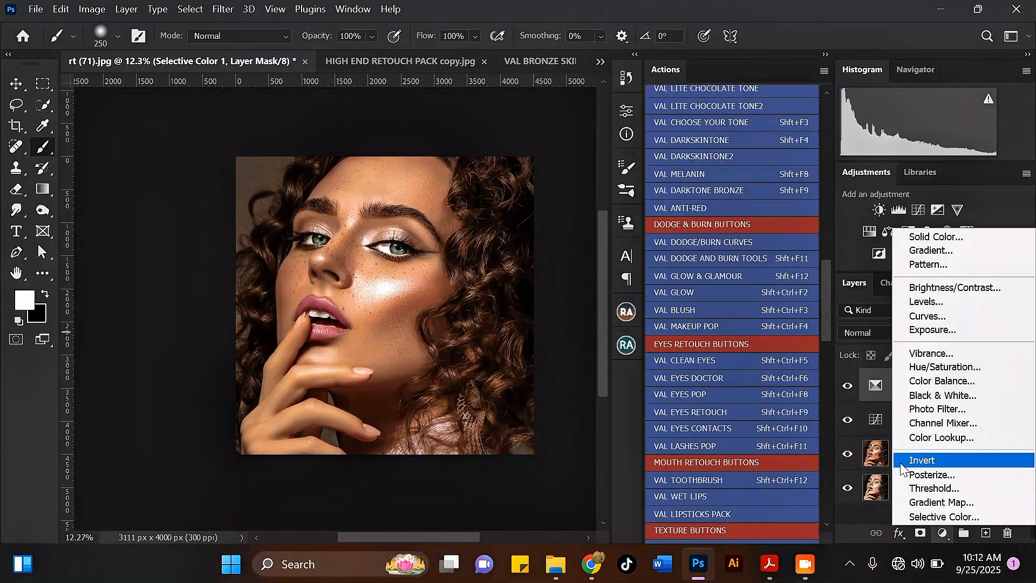
{"action": "left_click", "coordinate": [967, 517]}
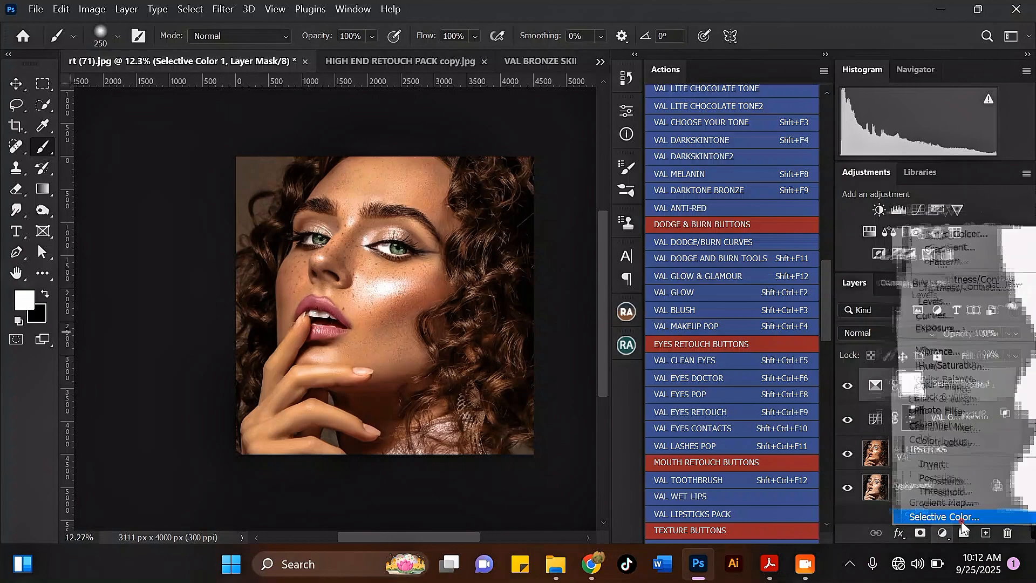
{"action": "left_click", "coordinate": [492, 181]}
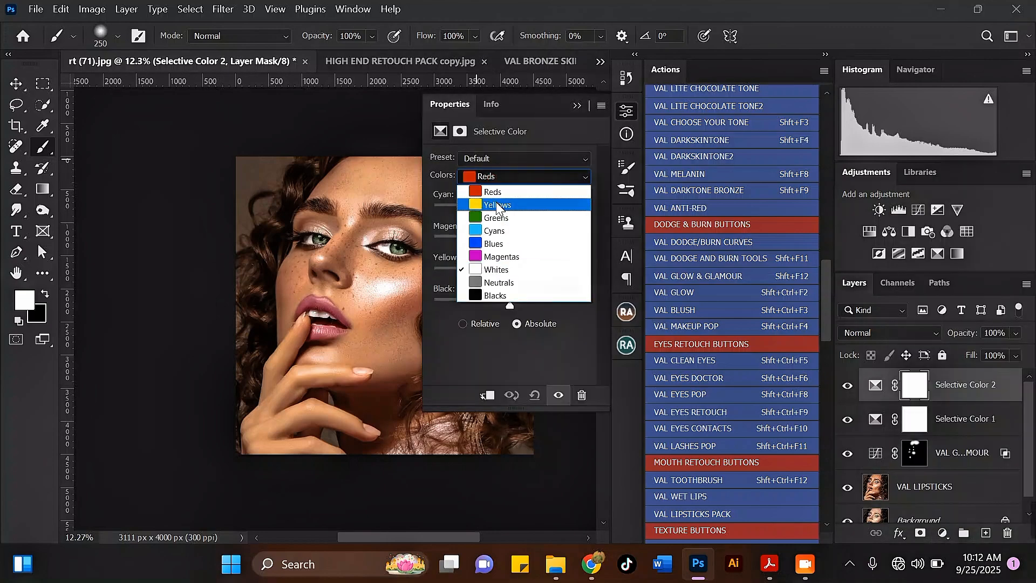
{"action": "left_click", "coordinate": [497, 202]}
{"action": "left_click_drag", "start_coordinate": [510, 215], "coordinate": [479, 209]}
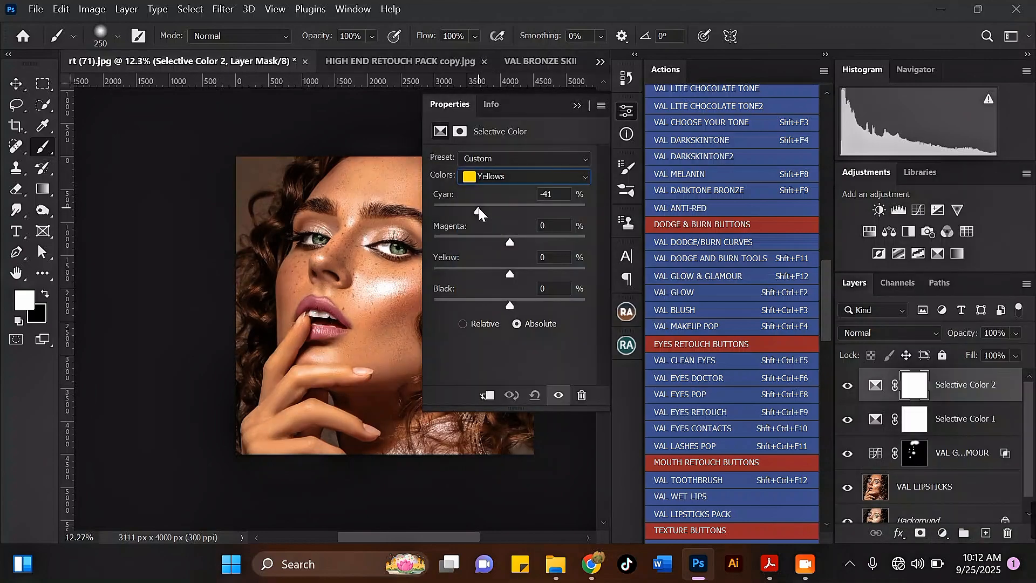
{"action": "left_click", "coordinate": [579, 105]}
Step: Merge both Selective Color layers, the glow layer and the VAL LIPSTICKS layer into one layer
{"action": "scroll", "coordinate": [374, 220], "scroll_direction": "up", "scroll_amount": 2}
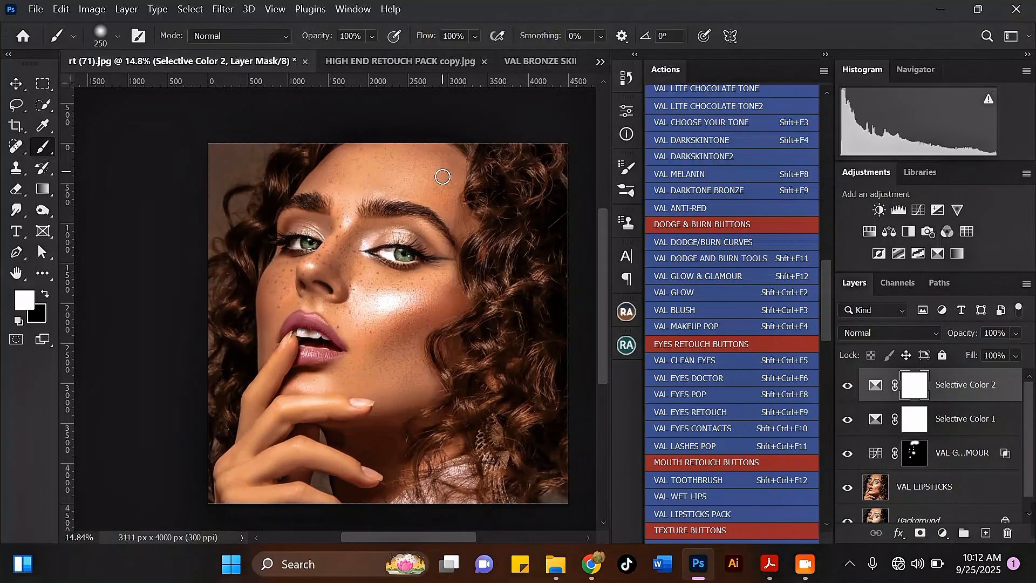
{"action": "scroll", "coordinate": [420, 167], "scroll_direction": "down", "scroll_amount": 1}
{"action": "scroll", "coordinate": [420, 167], "scroll_direction": "up", "scroll_amount": 1}
{"action": "left_click", "coordinate": [966, 489], "text": "shift"}
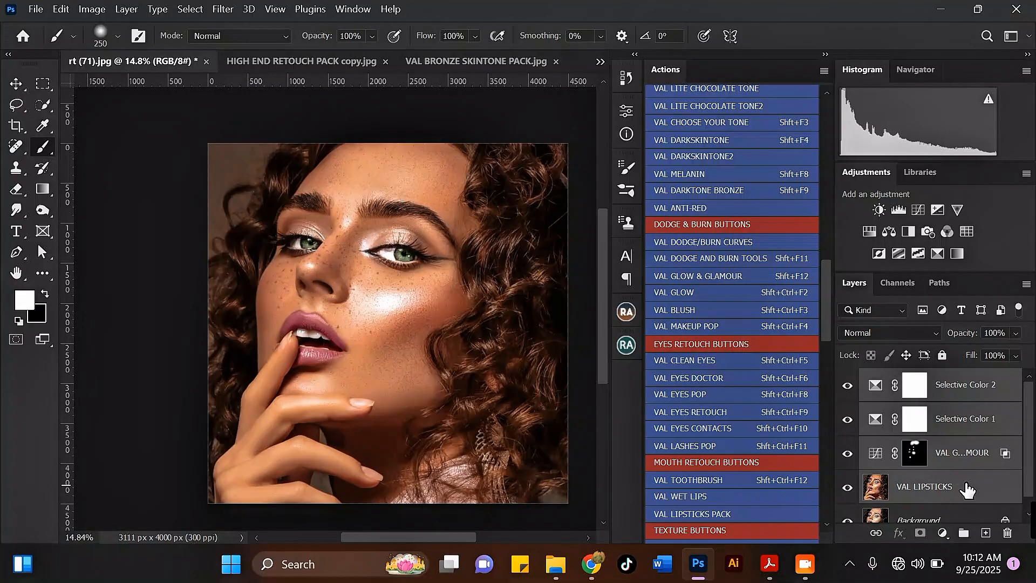
{"action": "key", "text": "ctrl+e"}
Step: Compare the retouched portrait with the original by toggling the merged layer's visibility, checking the face close up and in full
{"action": "scroll", "coordinate": [458, 282], "scroll_direction": "up", "scroll_amount": 1}
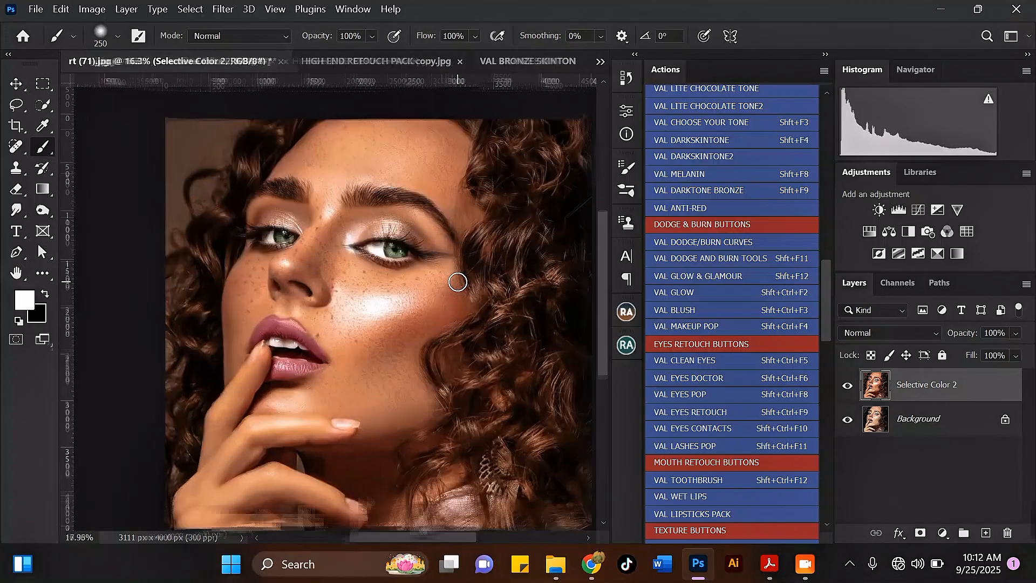
{"action": "scroll", "coordinate": [458, 282], "scroll_direction": "up", "scroll_amount": 1}
{"action": "left_click", "coordinate": [849, 387]}
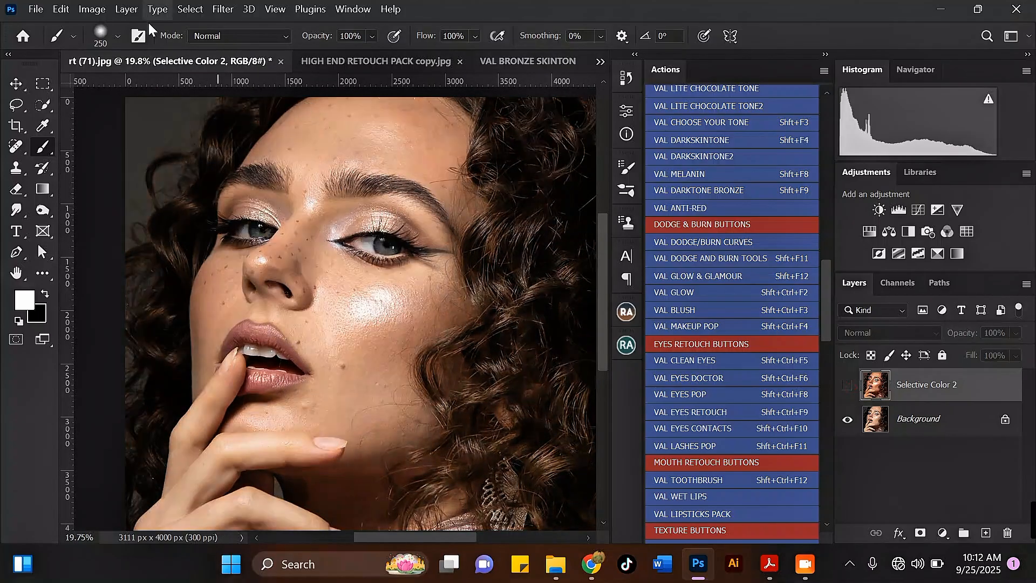
{"action": "scroll", "coordinate": [173, 151], "scroll_direction": "up", "scroll_amount": 1}
{"action": "scroll", "coordinate": [486, 142], "scroll_direction": "up", "scroll_amount": 1}
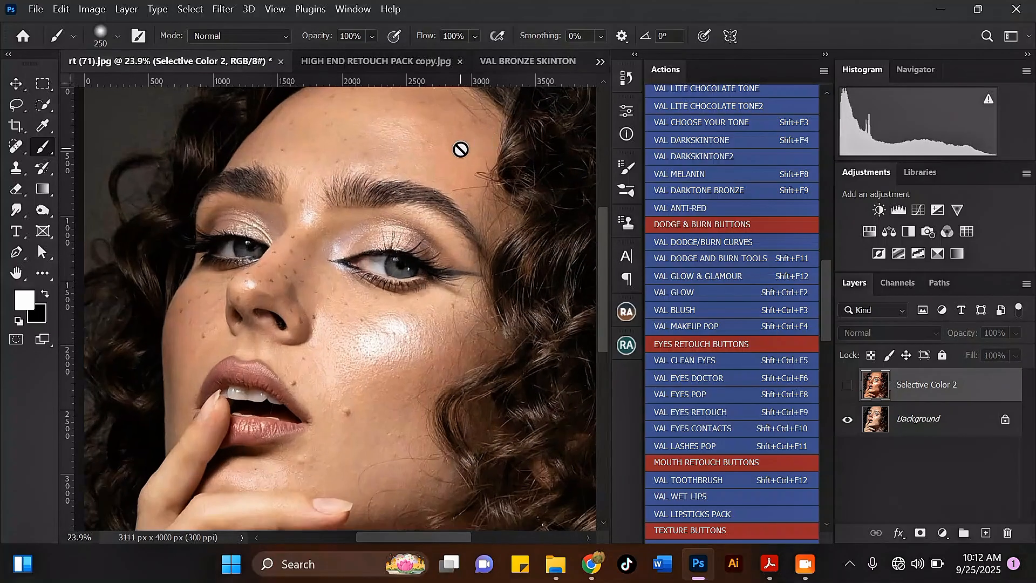
{"action": "left_click", "coordinate": [848, 387]}
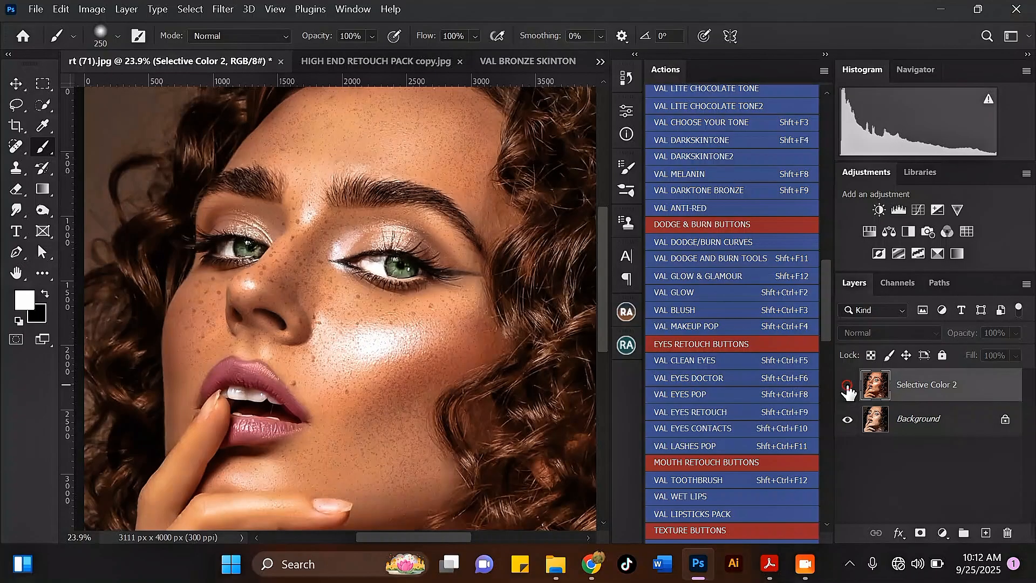
{"action": "left_click", "coordinate": [848, 387]}
{"action": "left_click", "coordinate": [848, 387]}
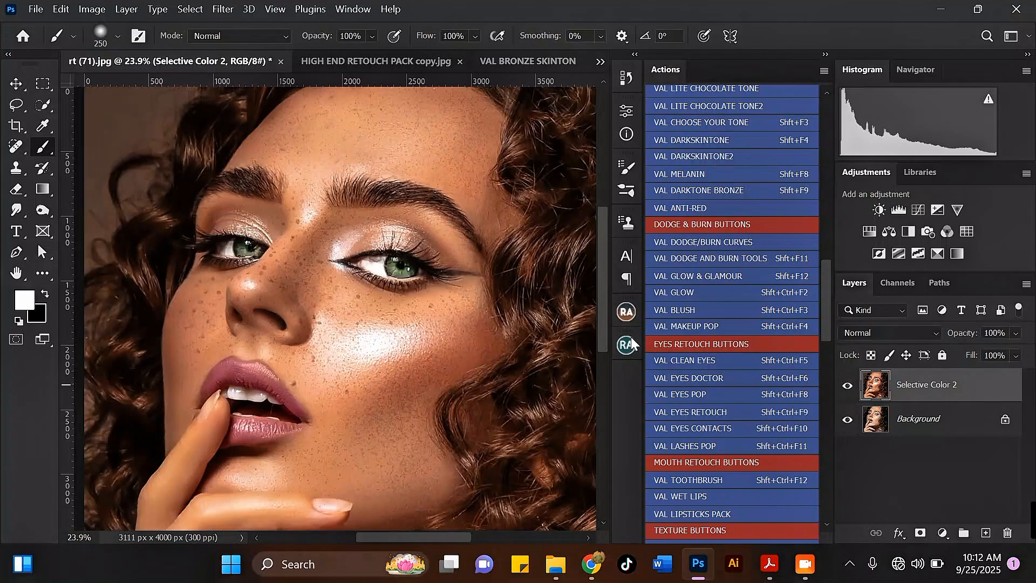
{"action": "scroll", "coordinate": [404, 185], "scroll_direction": "down", "scroll_amount": 2}
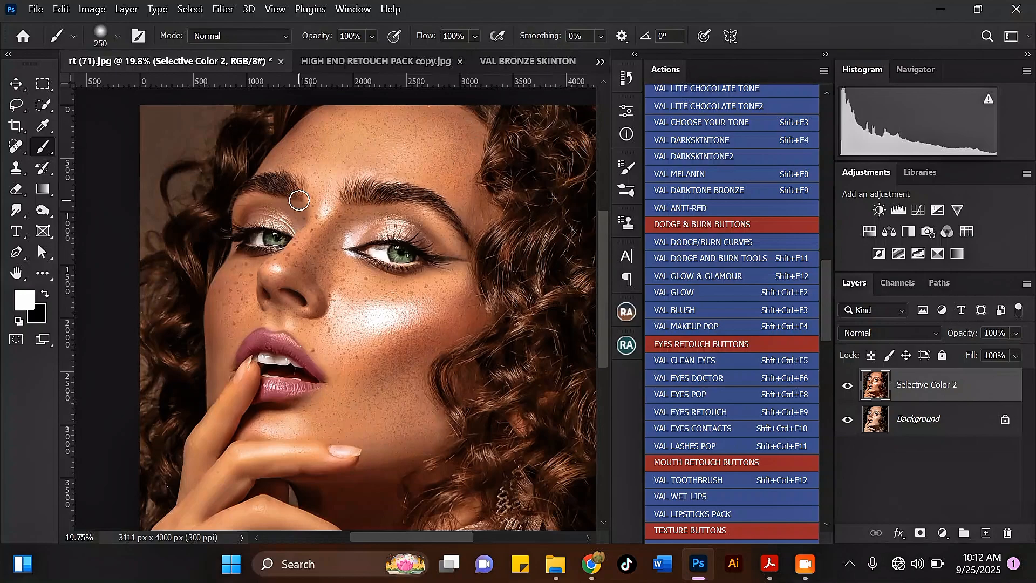
{"action": "scroll", "coordinate": [299, 201], "scroll_direction": "down", "scroll_amount": 1}
{"action": "scroll", "coordinate": [464, 154], "scroll_direction": "down", "scroll_amount": 1}
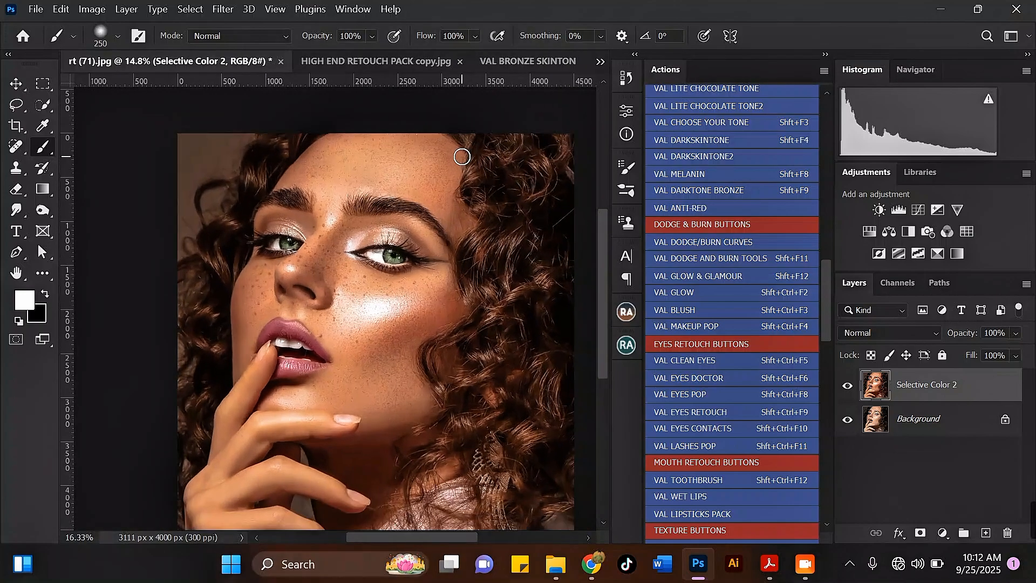
{"action": "scroll", "coordinate": [463, 157], "scroll_direction": "up", "scroll_amount": 1}
{"action": "left_click", "coordinate": [847, 386]}
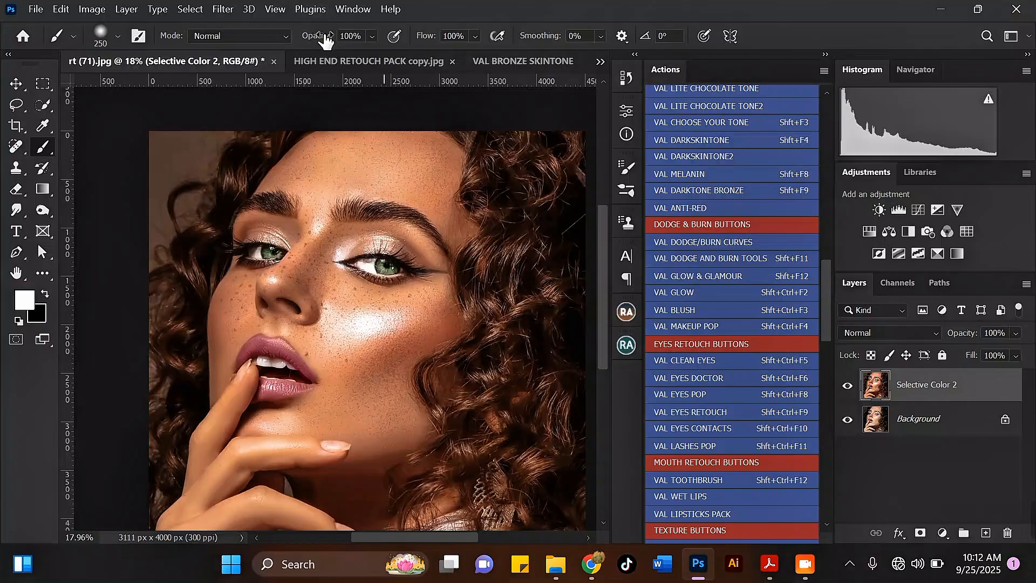
Step: View the HIGH END RETOUCH PACK copy, VAL BRONZE SKINTONE PACK and to upload images, and return to rt (71).jpg
{"action": "left_click", "coordinate": [353, 61]}
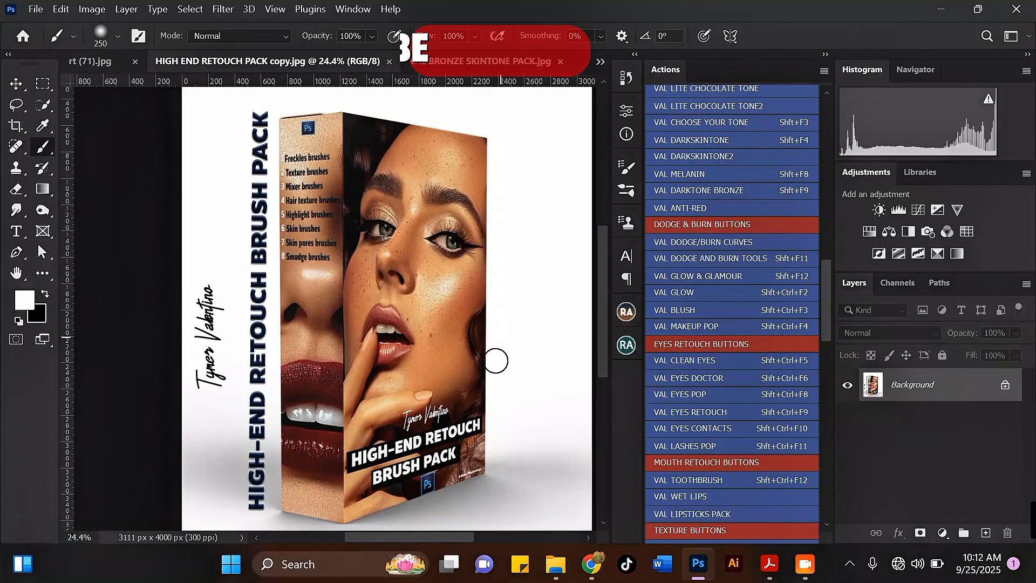
{"action": "left_click", "coordinate": [479, 63]}
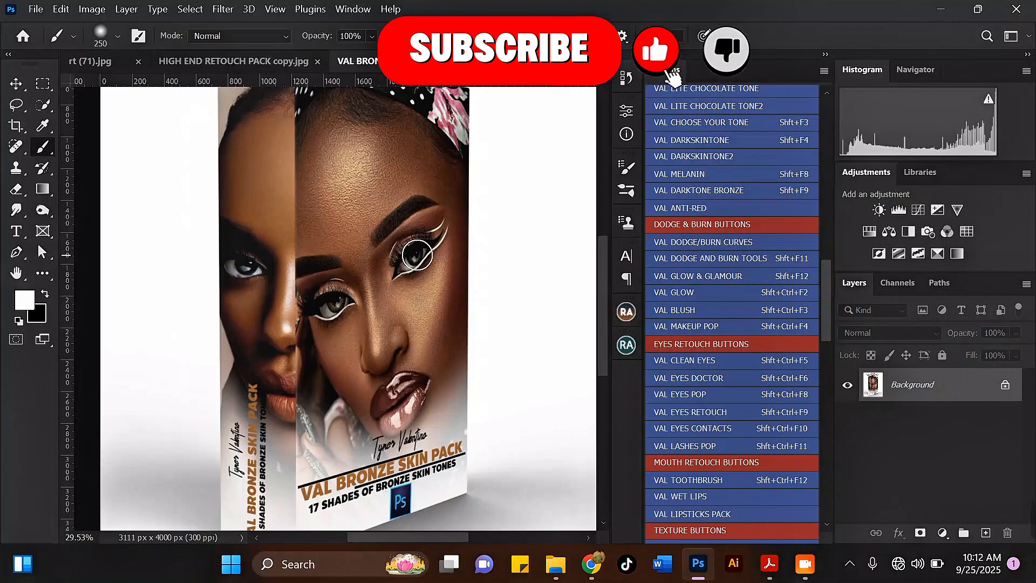
{"action": "left_click", "coordinate": [601, 62]}
{"action": "left_click", "coordinate": [666, 125]}
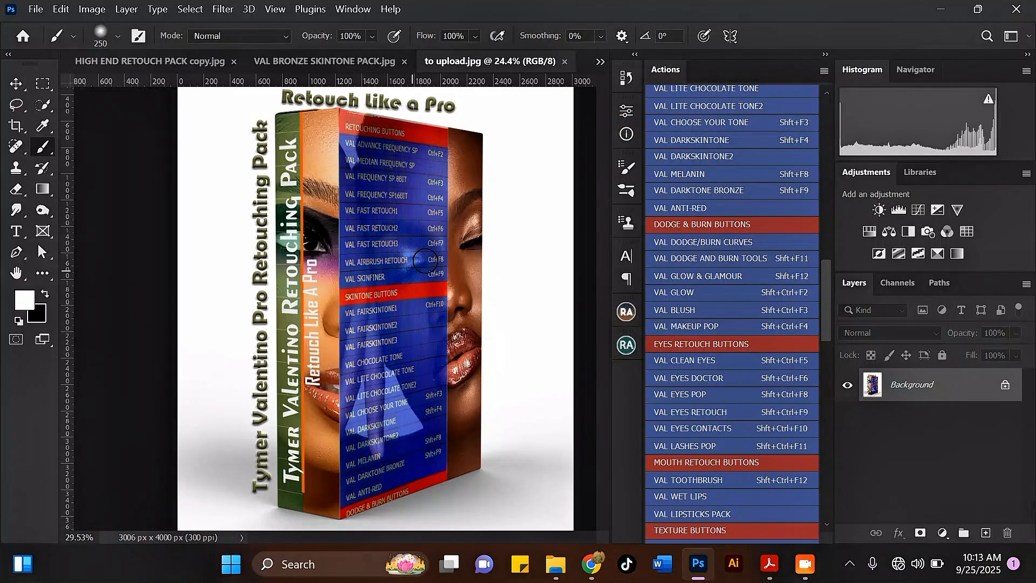
{"action": "left_click", "coordinate": [605, 60]}
{"action": "left_click", "coordinate": [655, 68]}
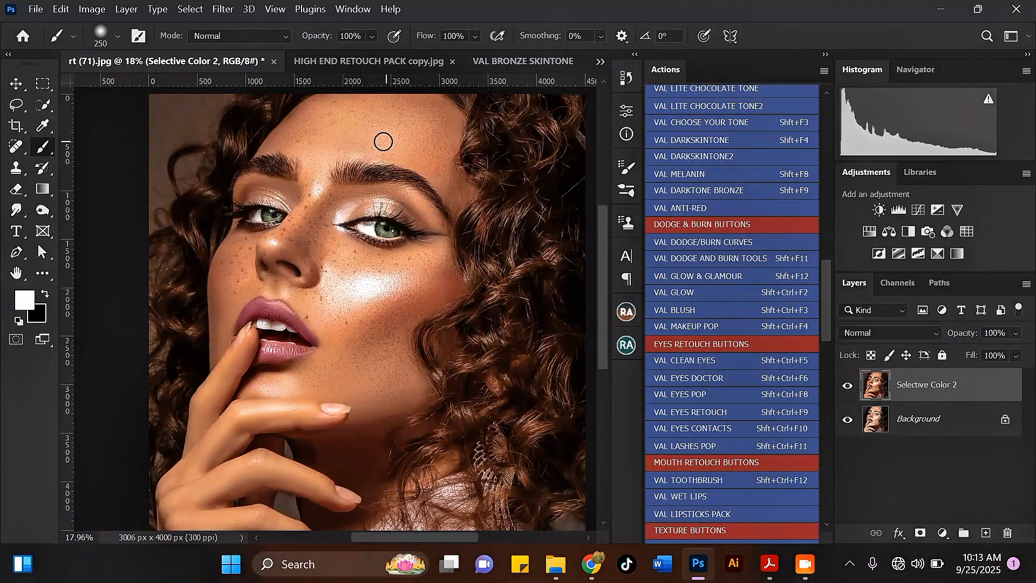
{"action": "scroll", "coordinate": [367, 225], "scroll_direction": "down", "scroll_amount": 1}
{"action": "scroll", "coordinate": [358, 277], "scroll_direction": "up", "scroll_amount": 4}
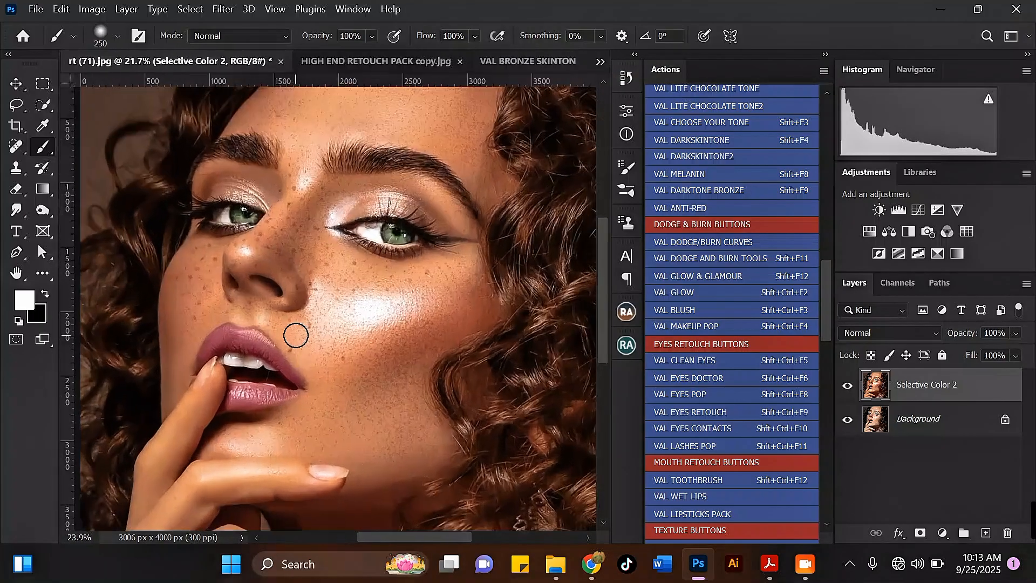
{"action": "scroll", "coordinate": [296, 335], "scroll_direction": "down", "scroll_amount": 2}
{"action": "scroll", "coordinate": [347, 200], "scroll_direction": "down", "scroll_amount": 1}
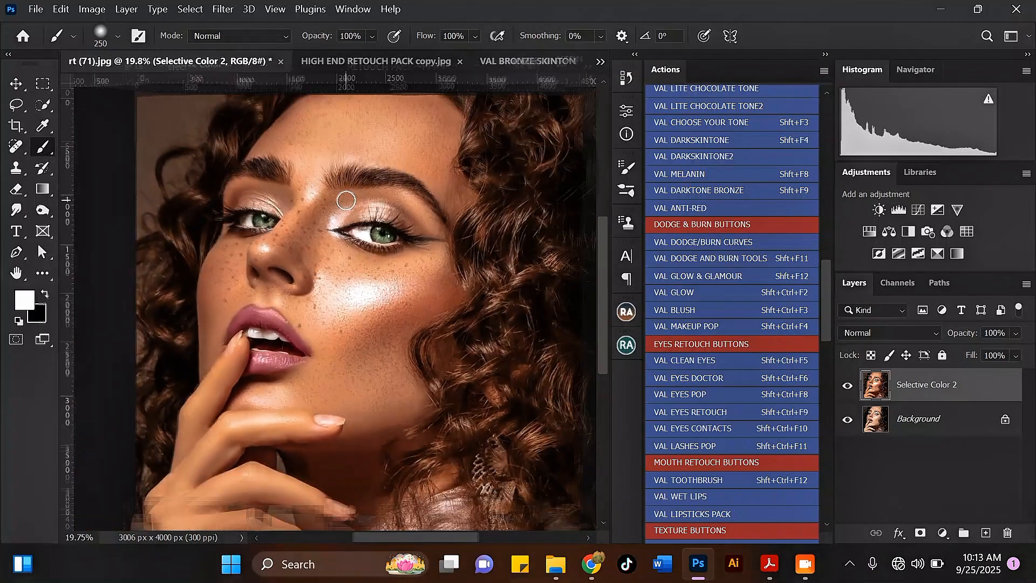
{"action": "scroll", "coordinate": [339, 120], "scroll_direction": "up", "scroll_amount": 2}
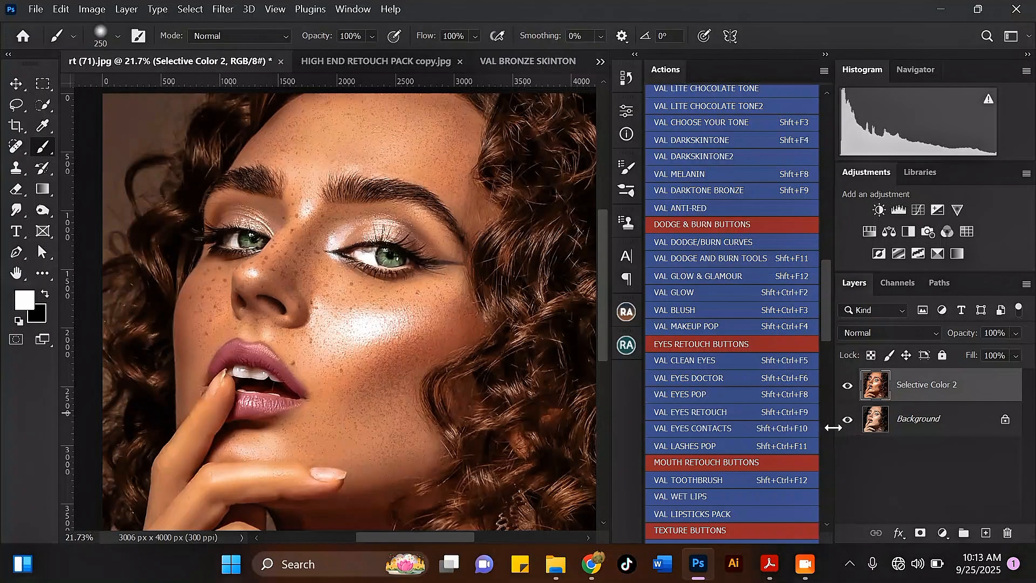
{"action": "scroll", "coordinate": [343, 158], "scroll_direction": "up", "scroll_amount": 2}
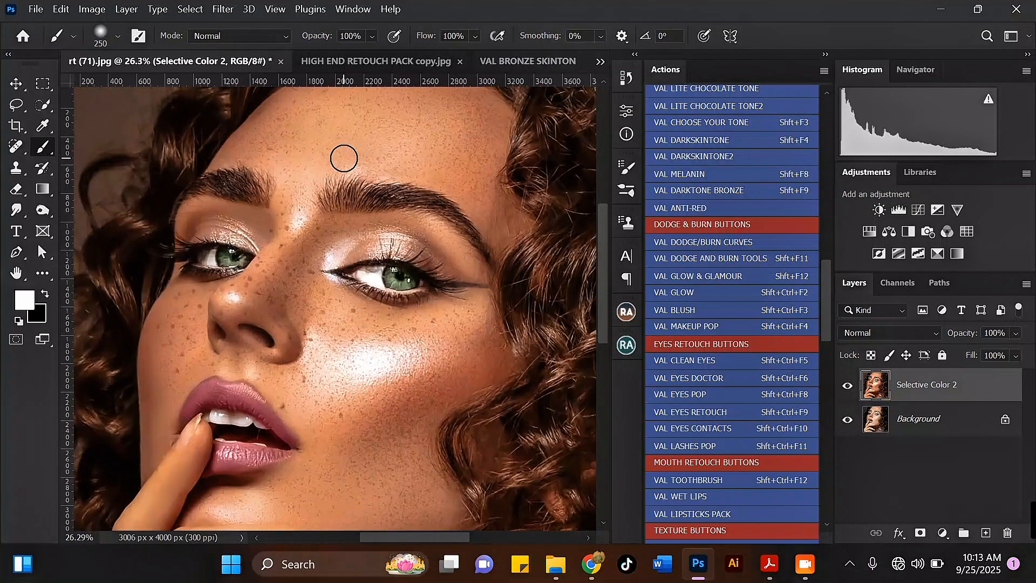